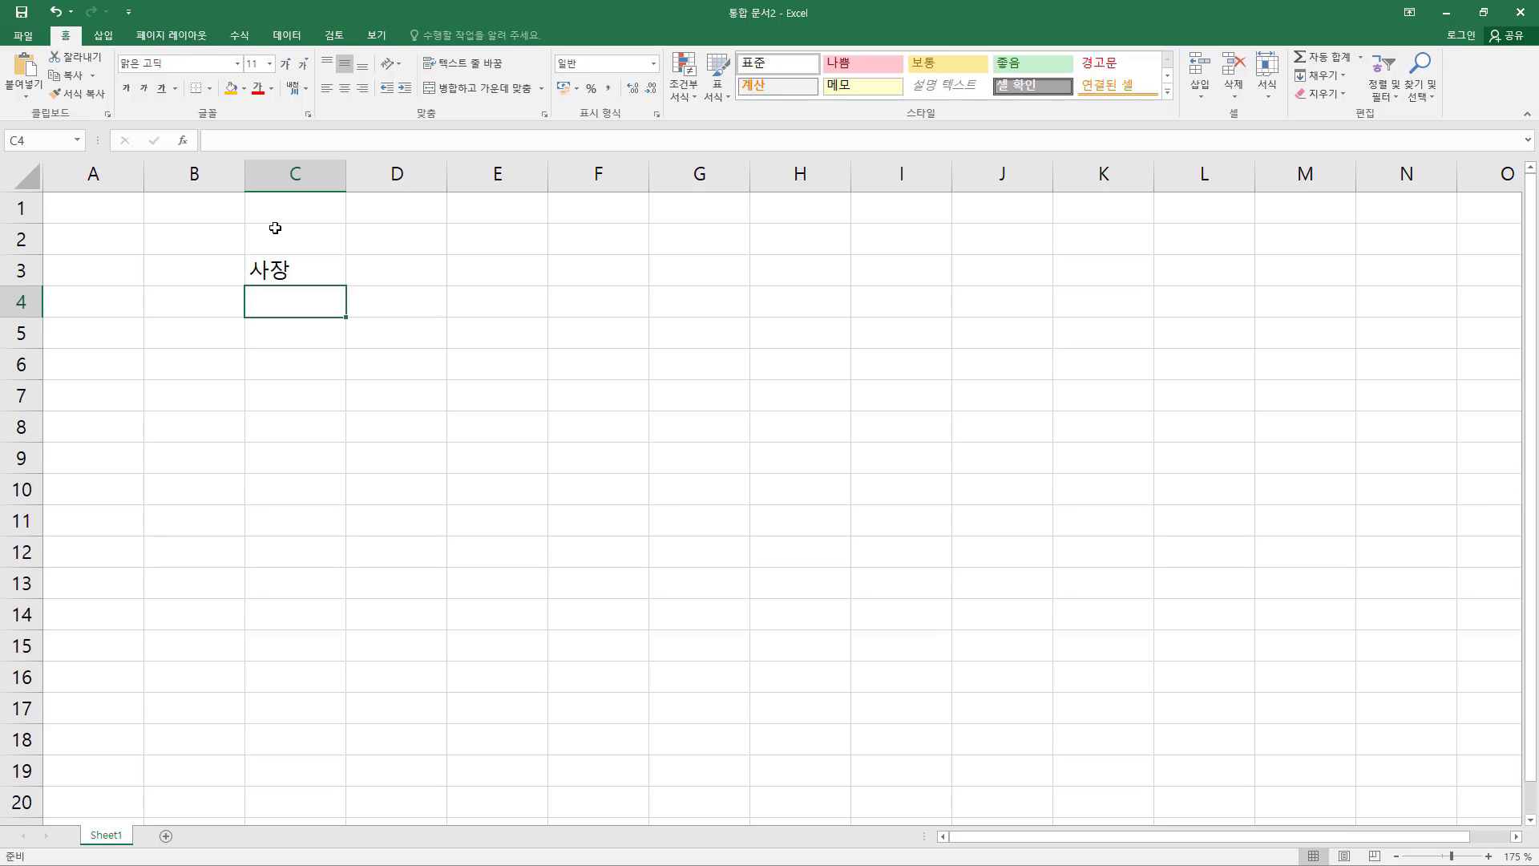
# Step: Enter the job titles 이사, 부장, 차장, 과장, 대리, 주임 and 사원 in cells C4 to C10, one per row
pyautogui.write('이사')
pyautogui.press('Return')
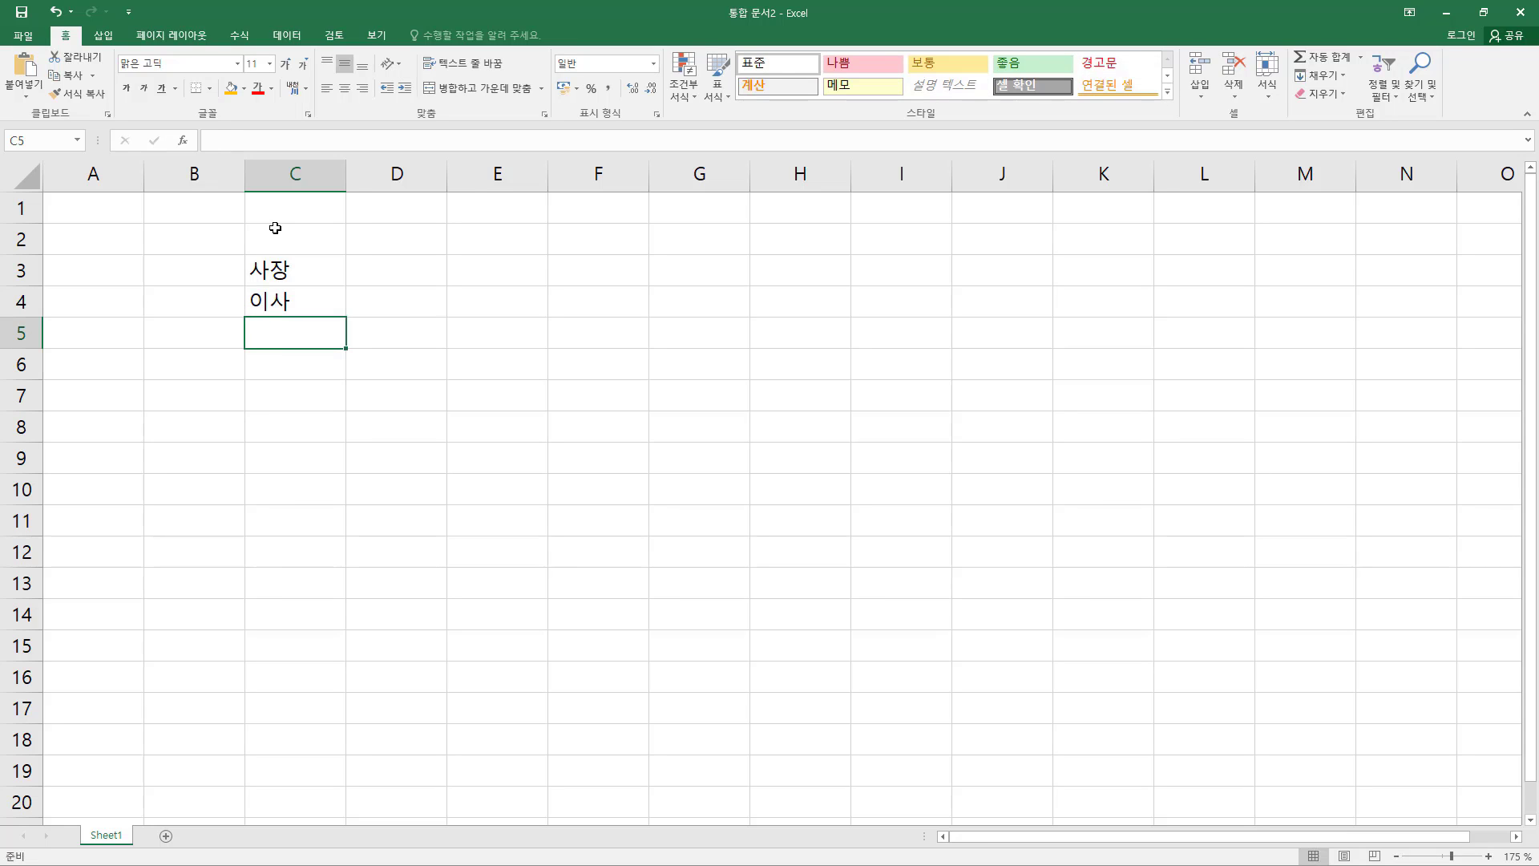
pyautogui.write('부장')
pyautogui.press('Return')
pyautogui.write('차장')
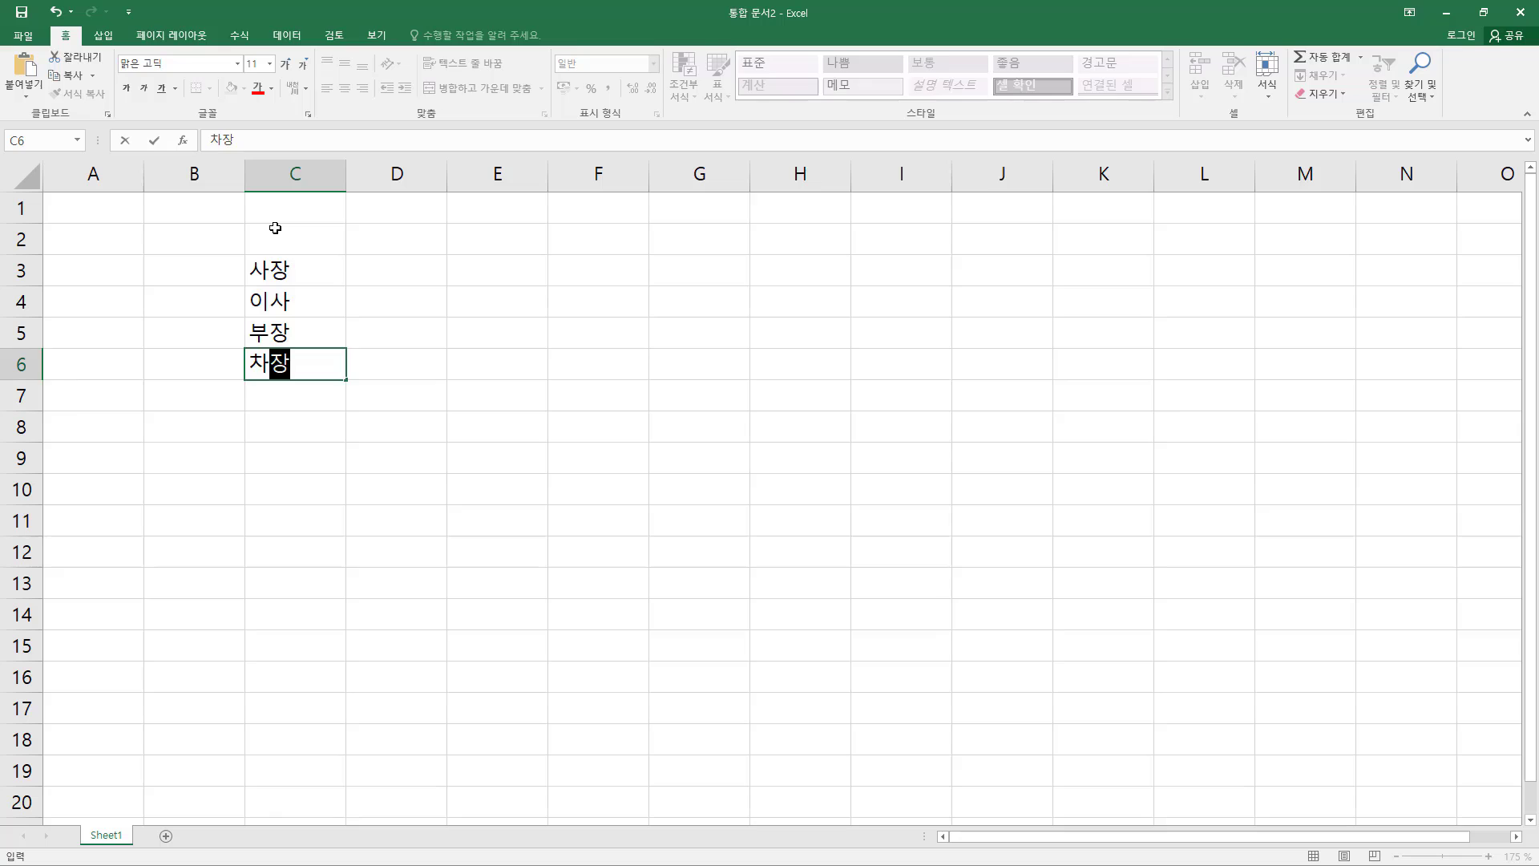
pyautogui.press('Return')
pyautogui.write('과장')
pyautogui.press('Return')
pyautogui.write('대리')
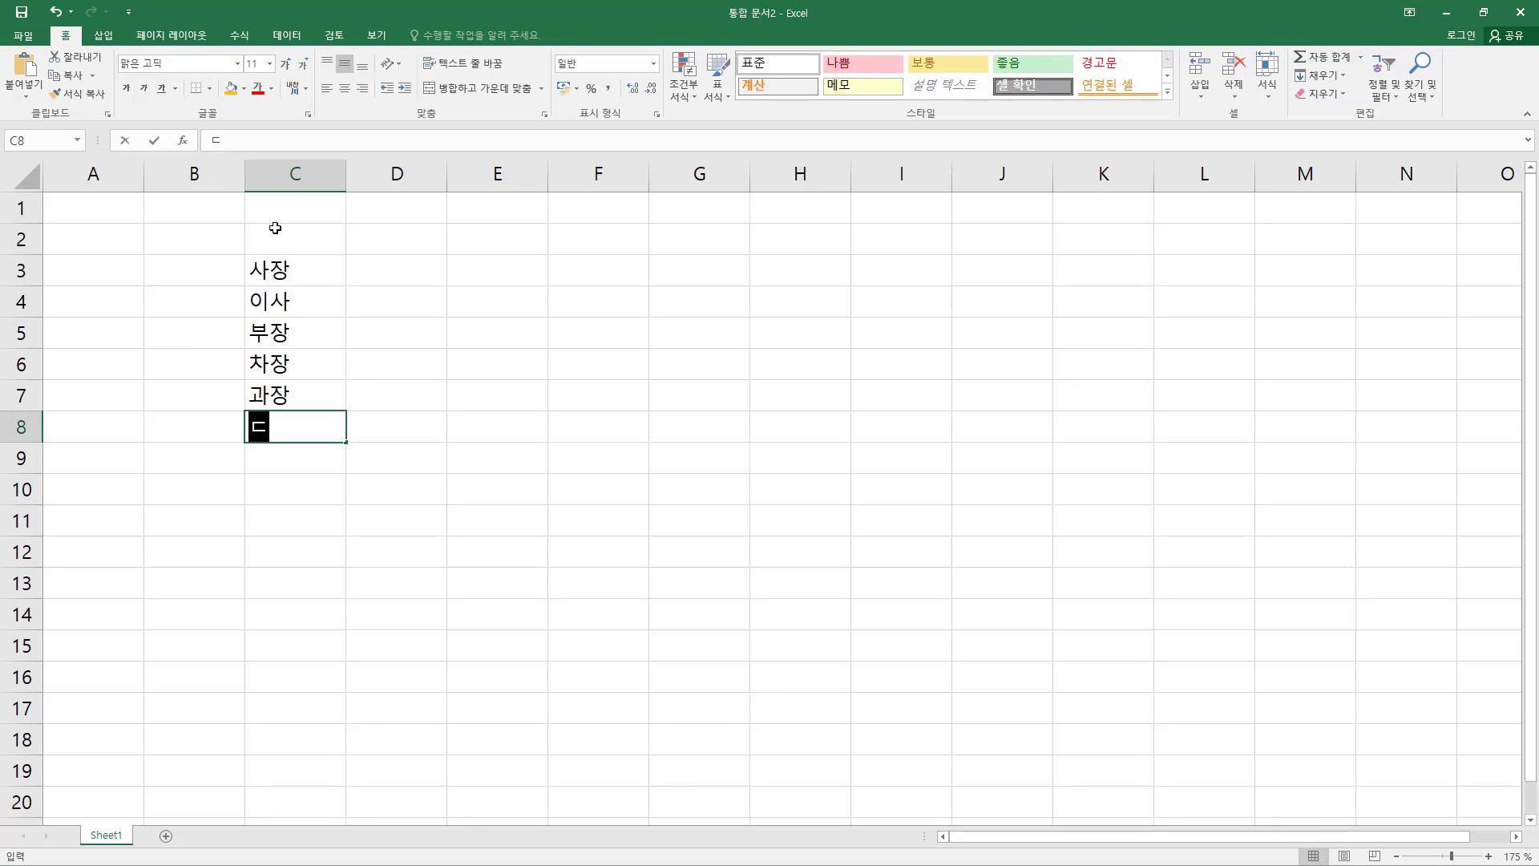
pyautogui.press('Return')
pyautogui.write('주임')
pyautogui.press('Return')
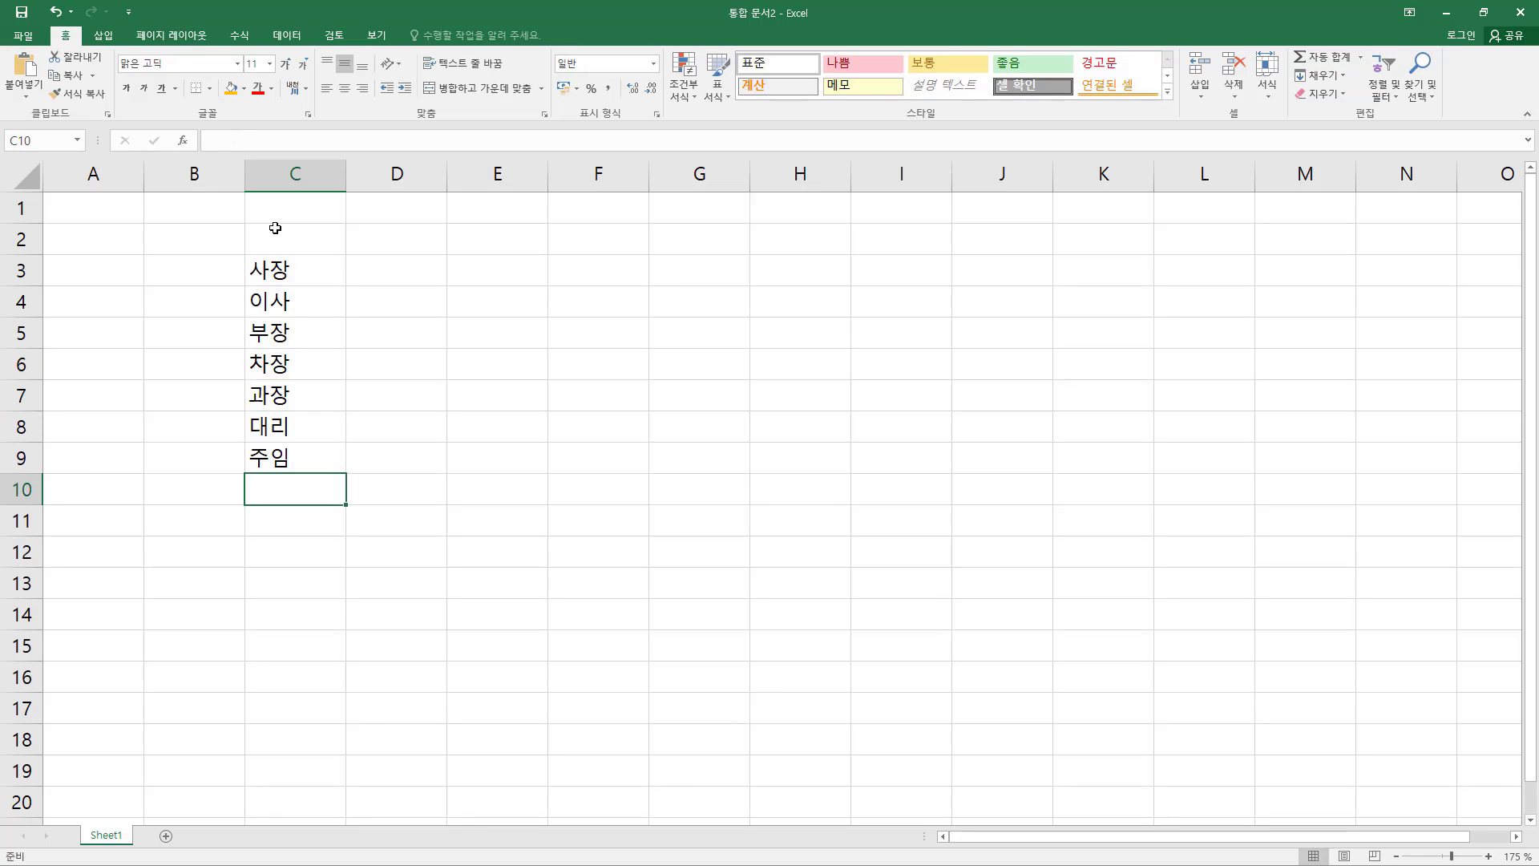
pyautogui.write('사원')
pyautogui.press('Return')
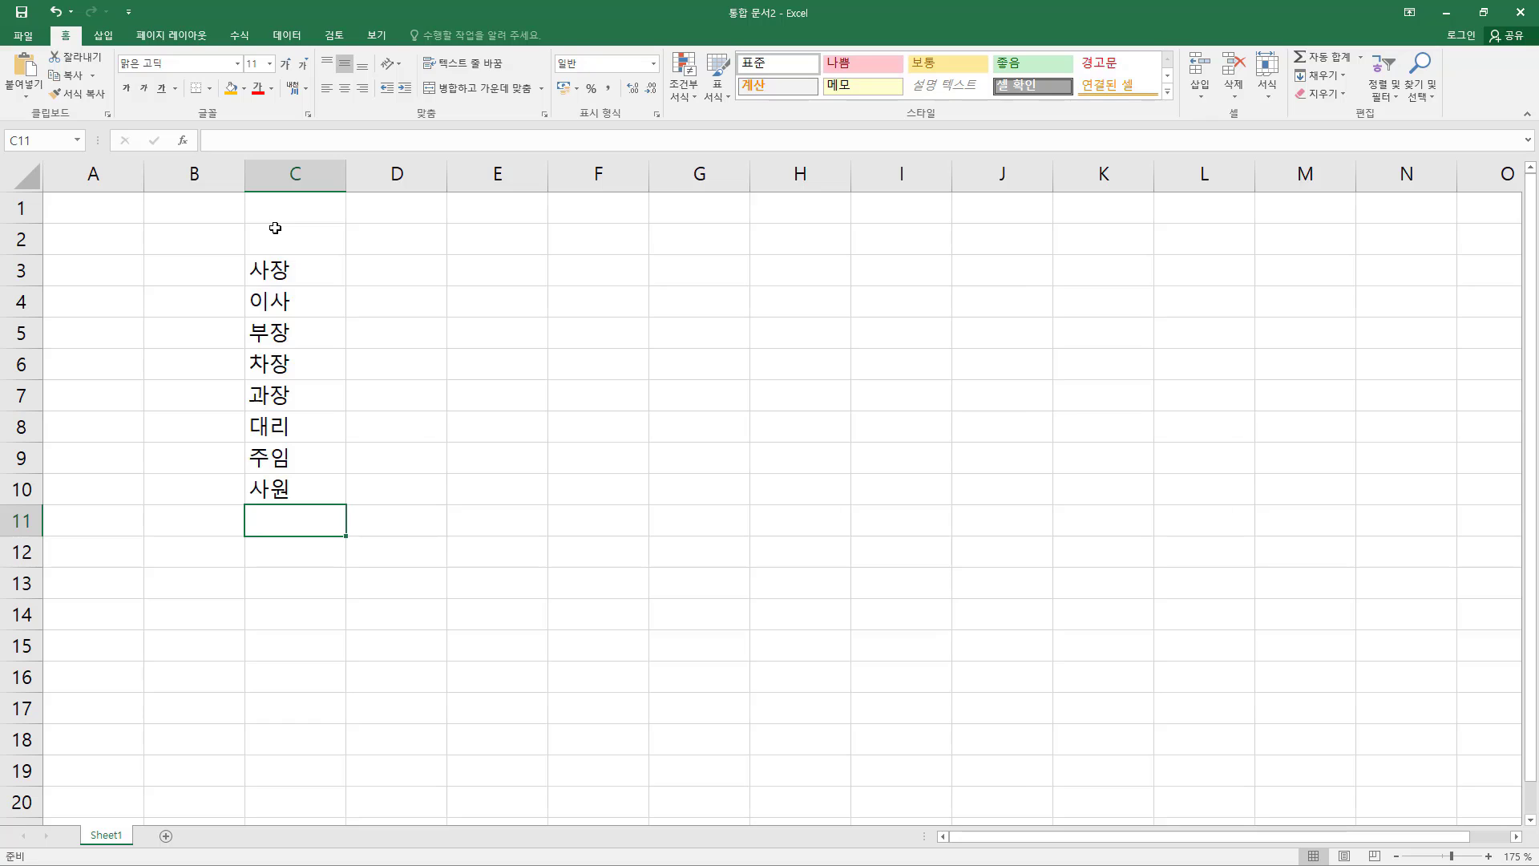
# Step: Sort the job titles in C3:C10 by the values of column C in ascending order (오름차순)
pyautogui.moveTo(324, 271); pyautogui.dragTo(302, 481)
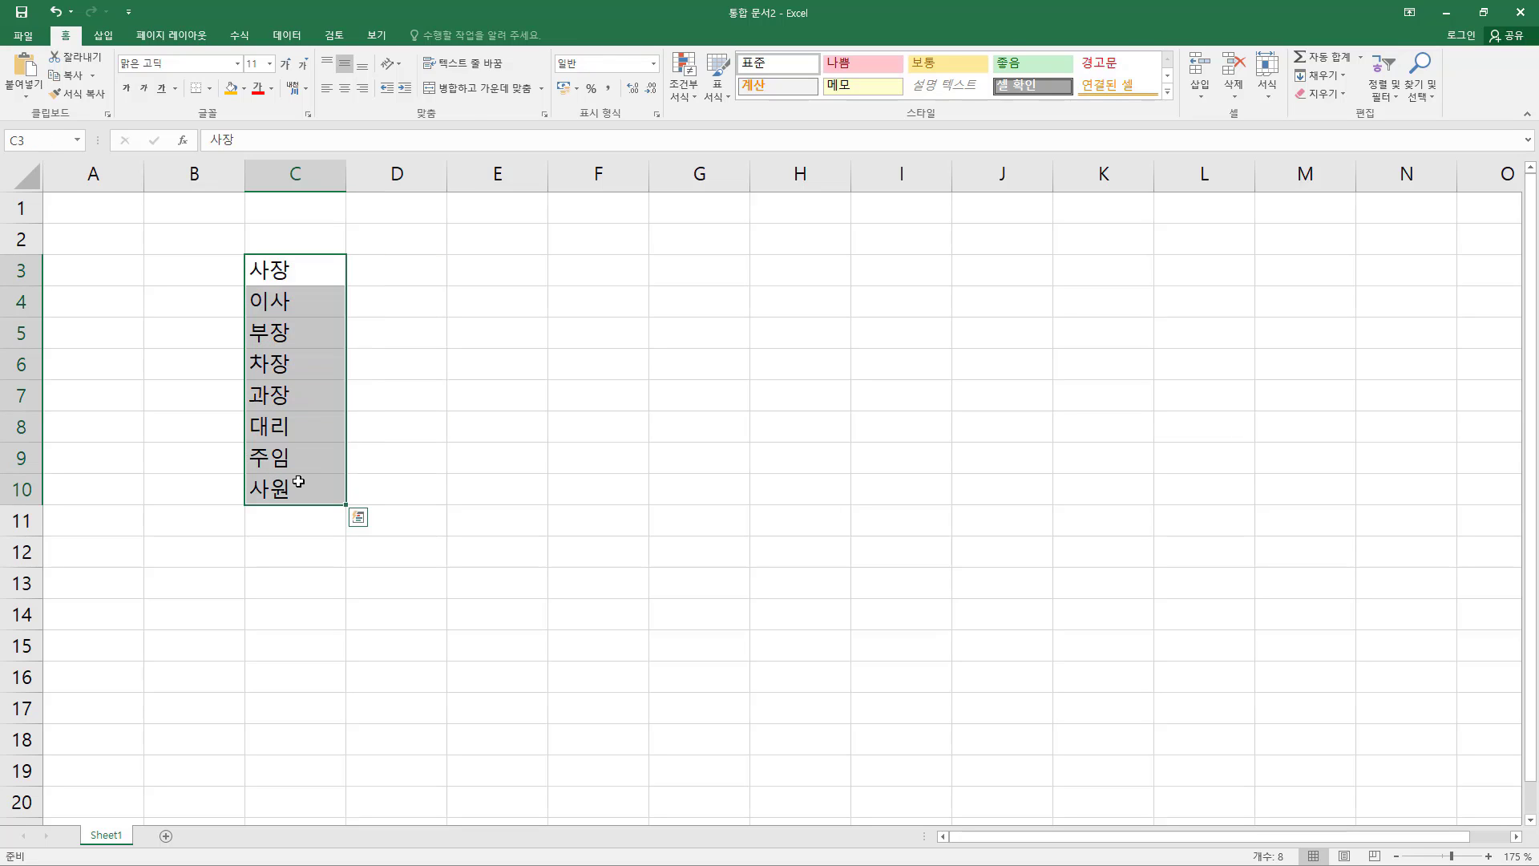
pyautogui.click(298, 35)
pyautogui.click(513, 79)
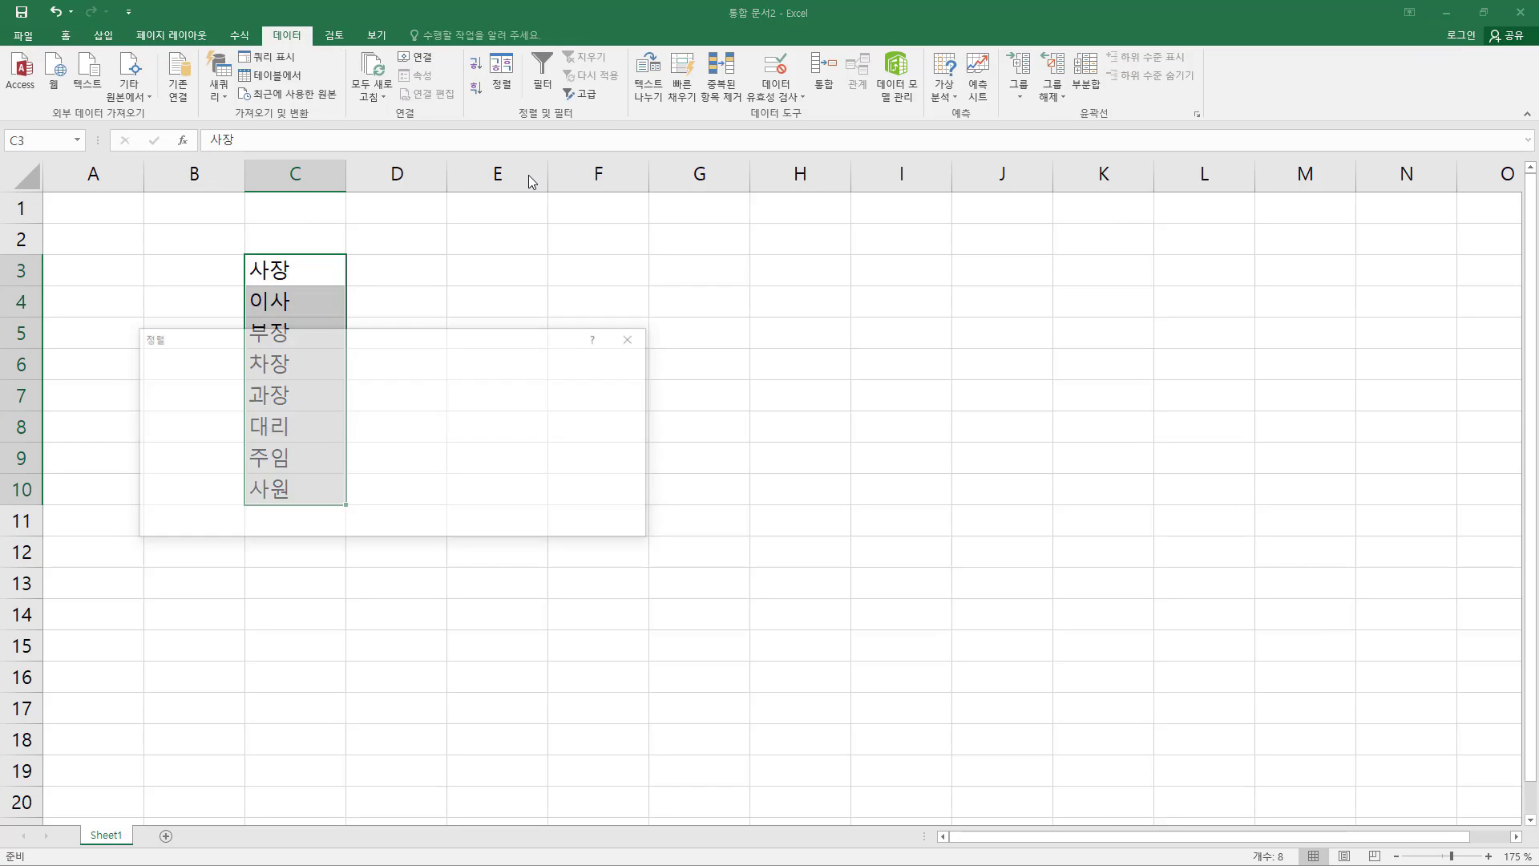
pyautogui.moveTo(298, 341); pyautogui.dragTo(636, 318)
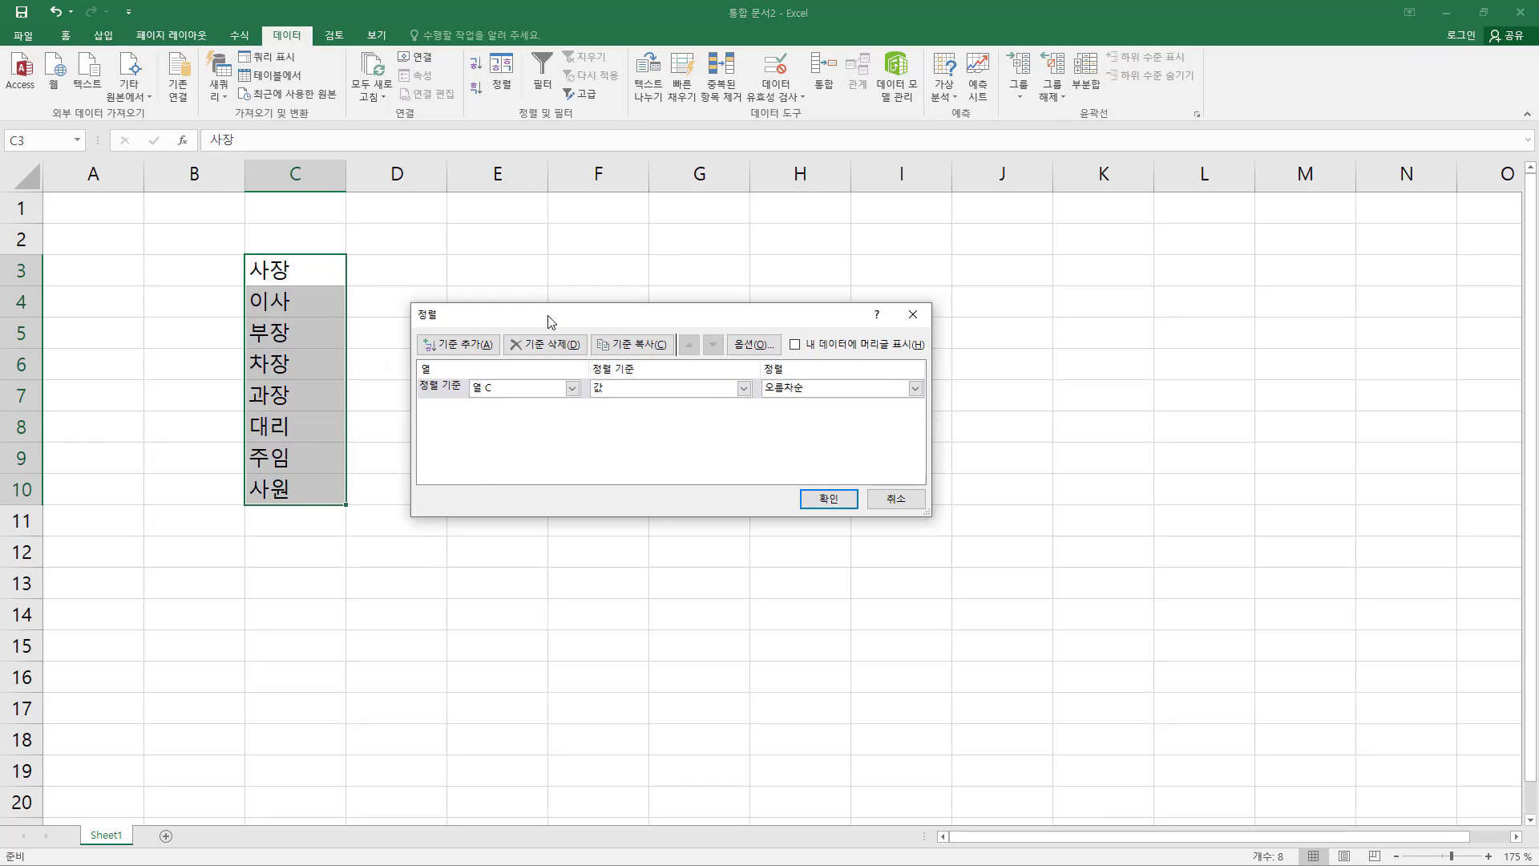
pyautogui.moveTo(241, 246); pyautogui.dragTo(349, 512)
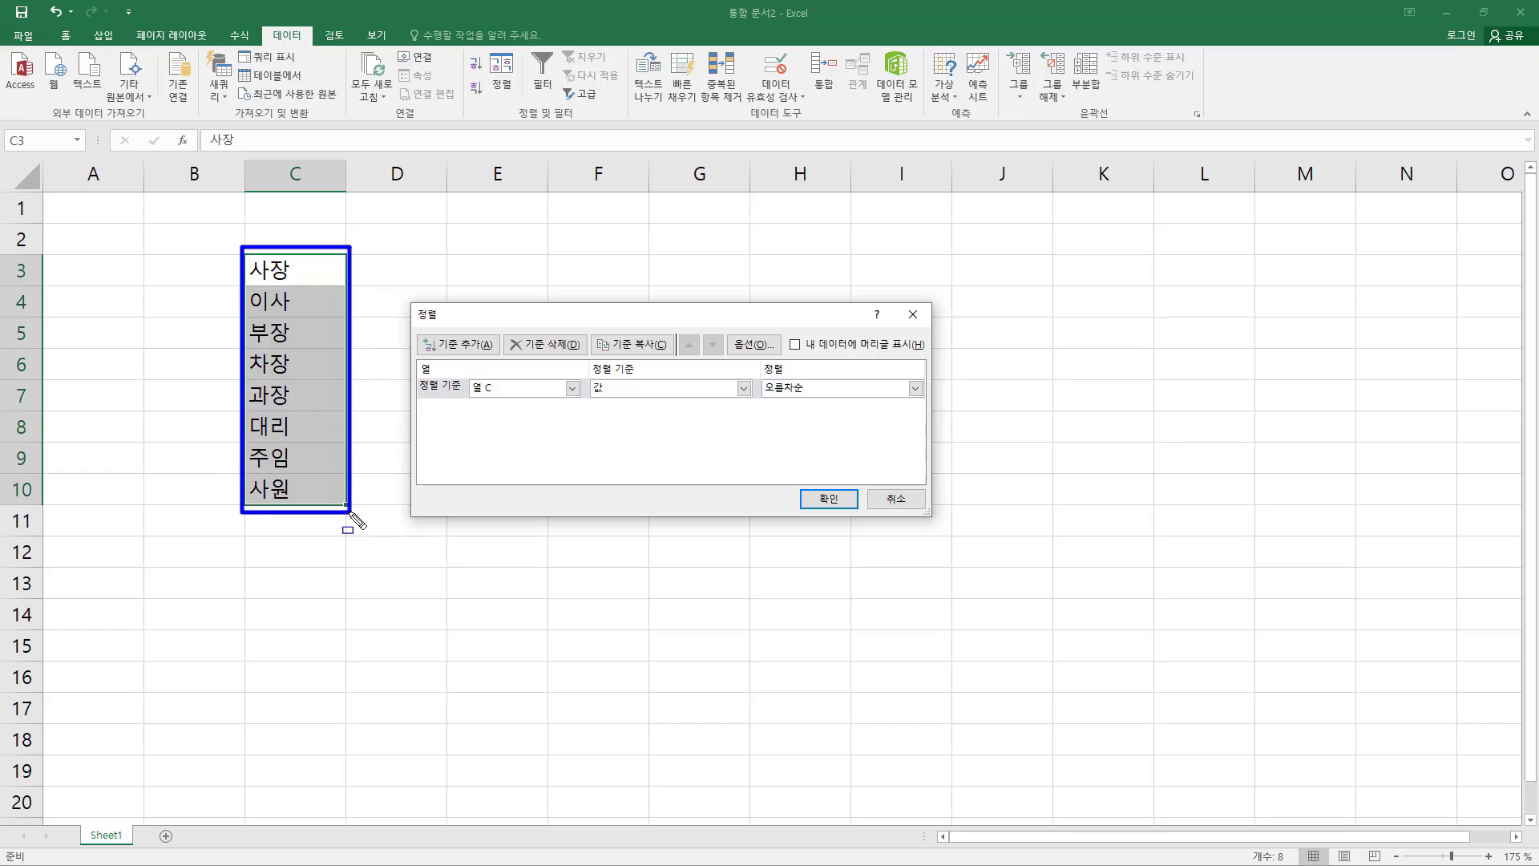
pyautogui.moveTo(466, 397); pyautogui.dragTo(505, 397)
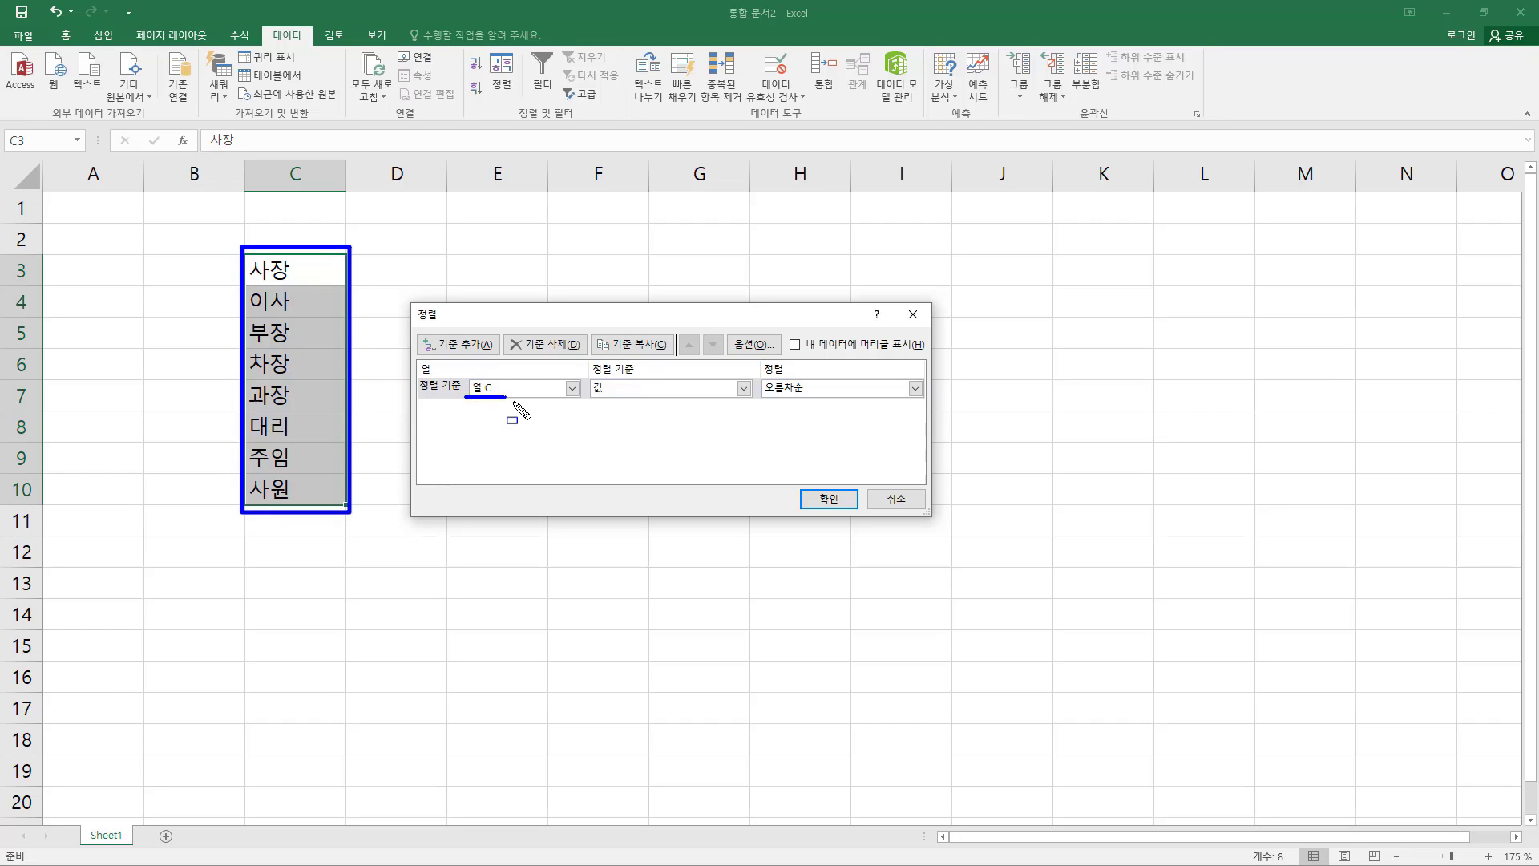
pyautogui.press('Escape')
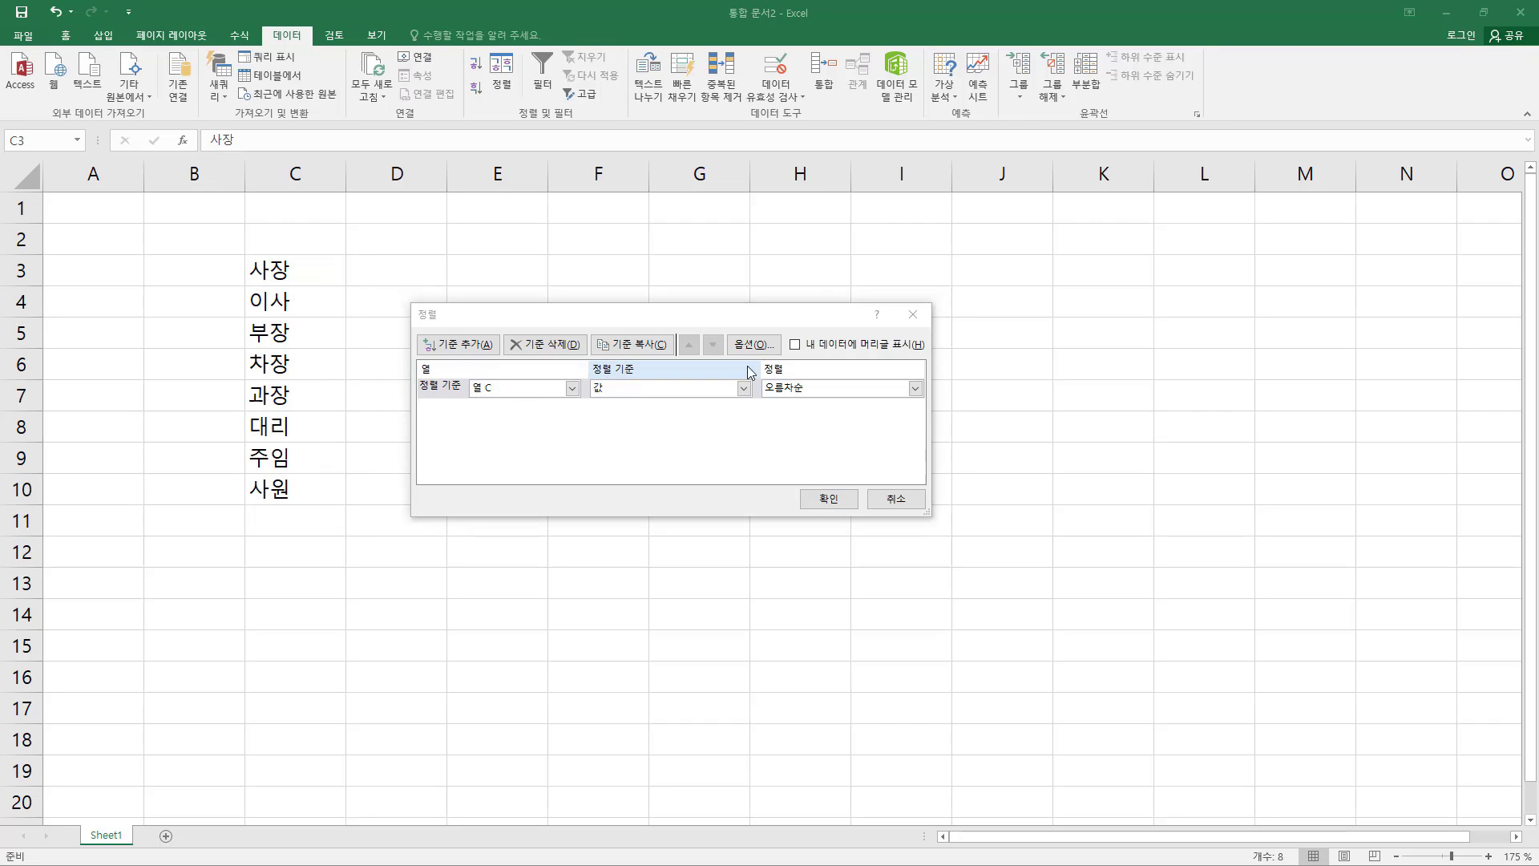
pyautogui.click(829, 500)
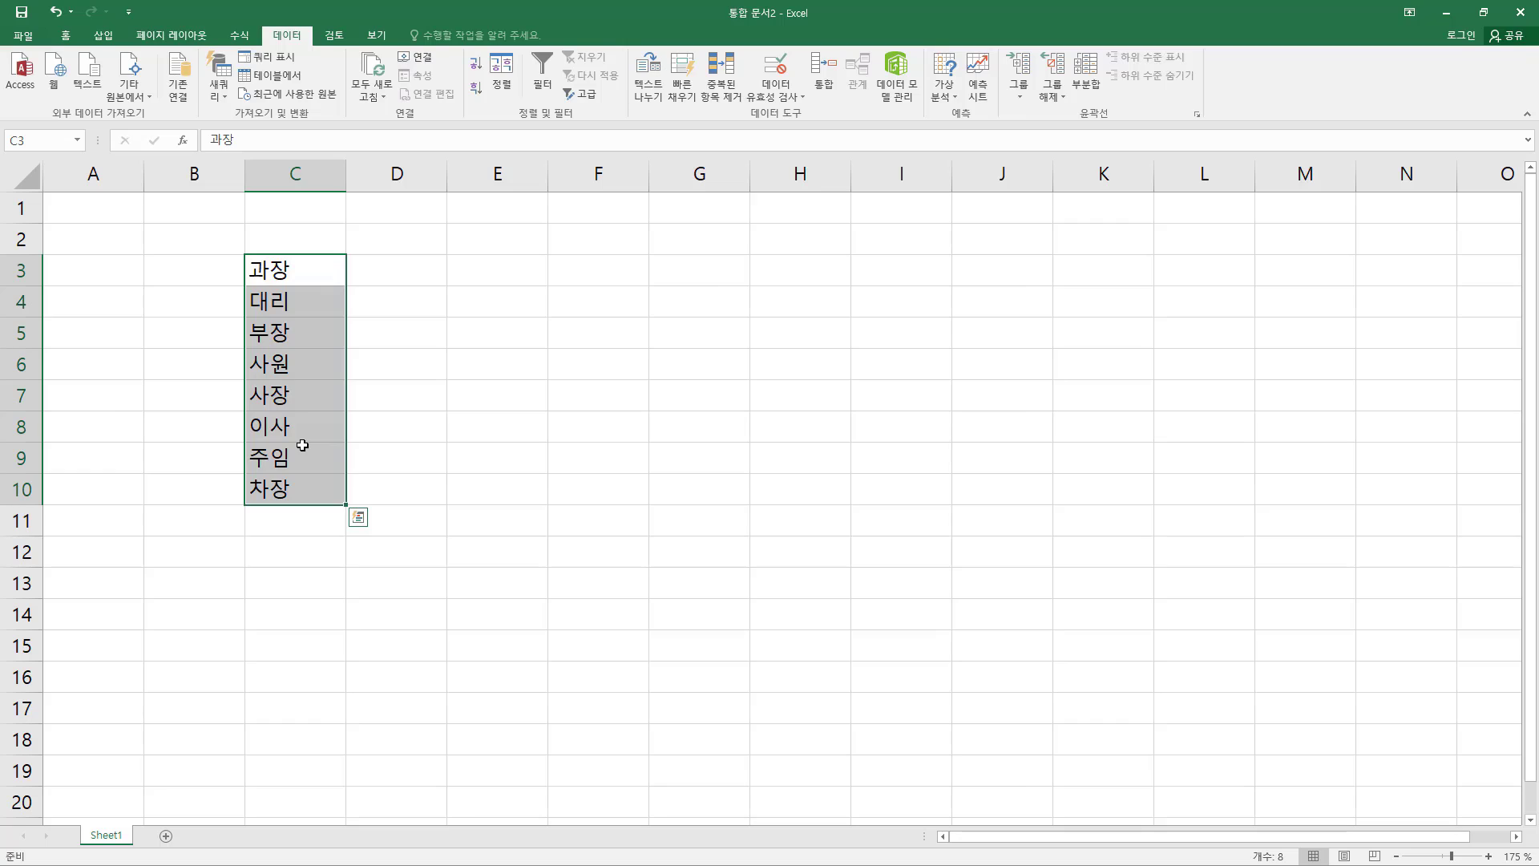
# Step: Find the custom list editing option (사용자 지정 목록 편집) in the 일반 section of the advanced program options
pyautogui.hotkey('alt', 'Tab')
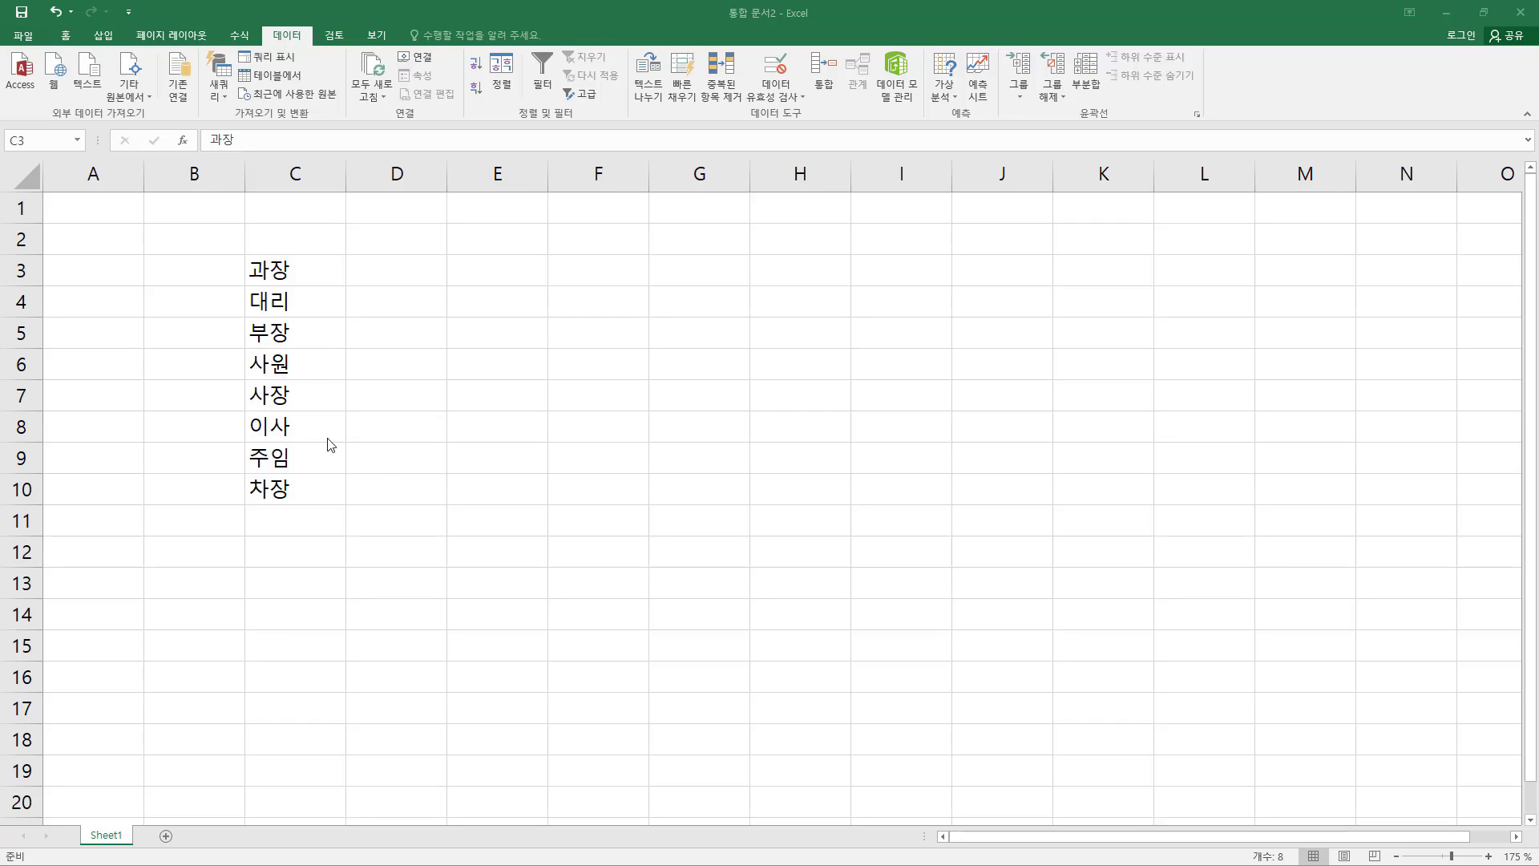
pyautogui.click(24, 36)
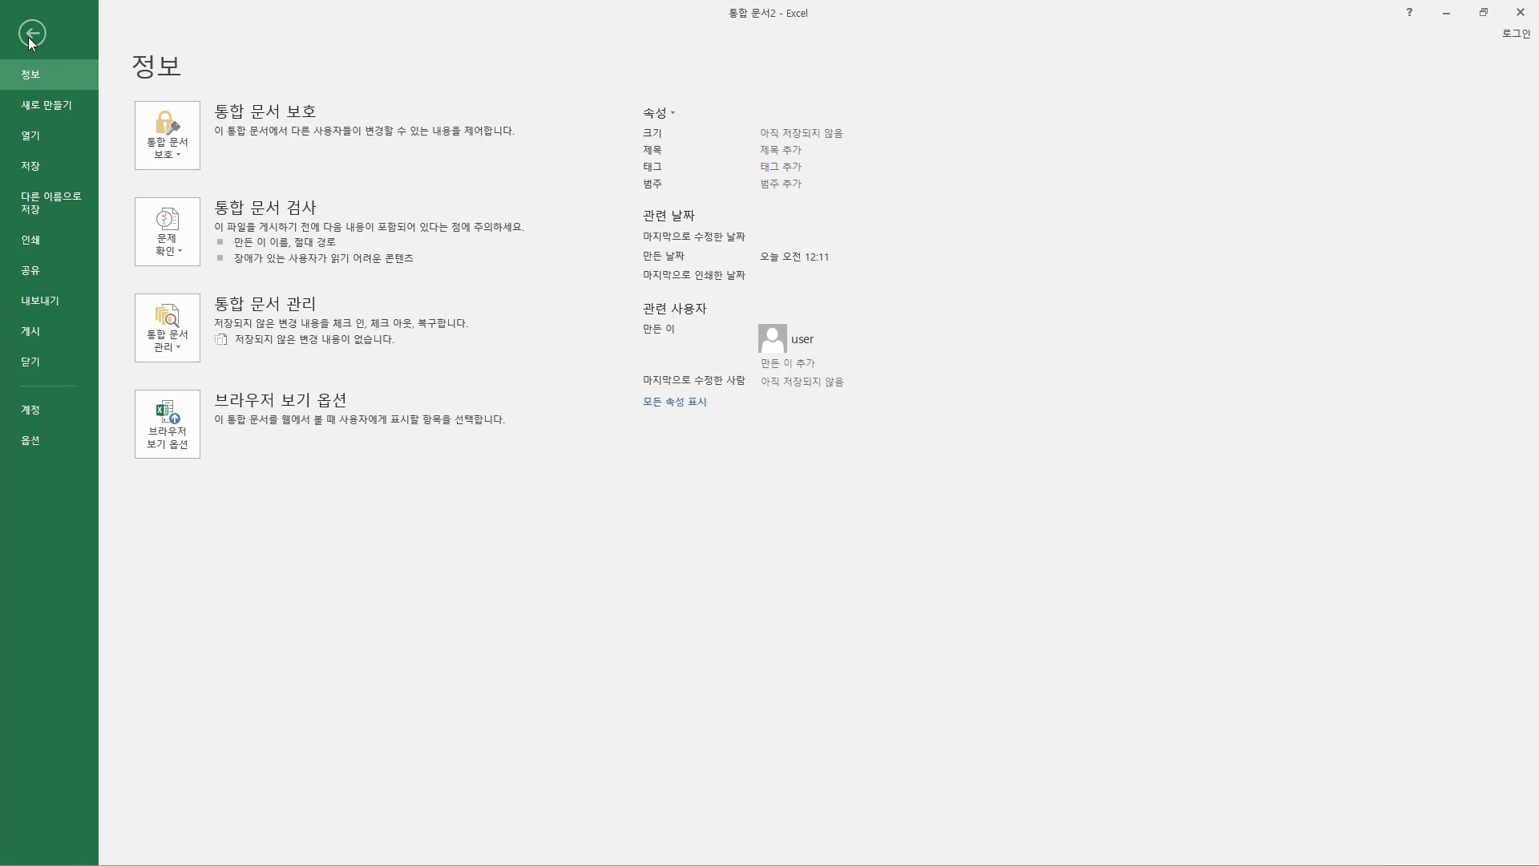
pyautogui.click(36, 437)
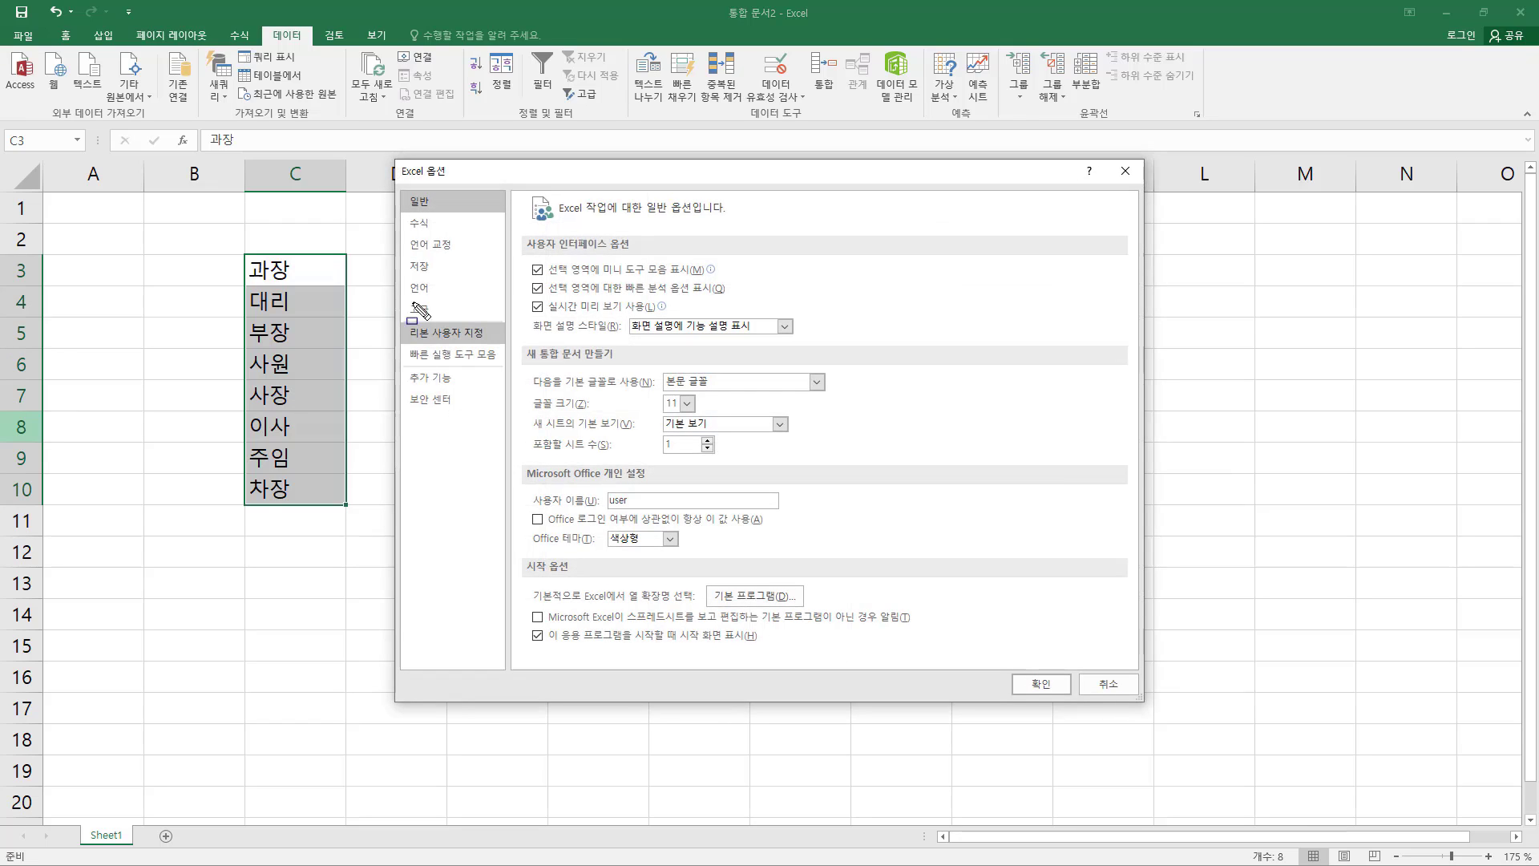
pyautogui.click(427, 316)
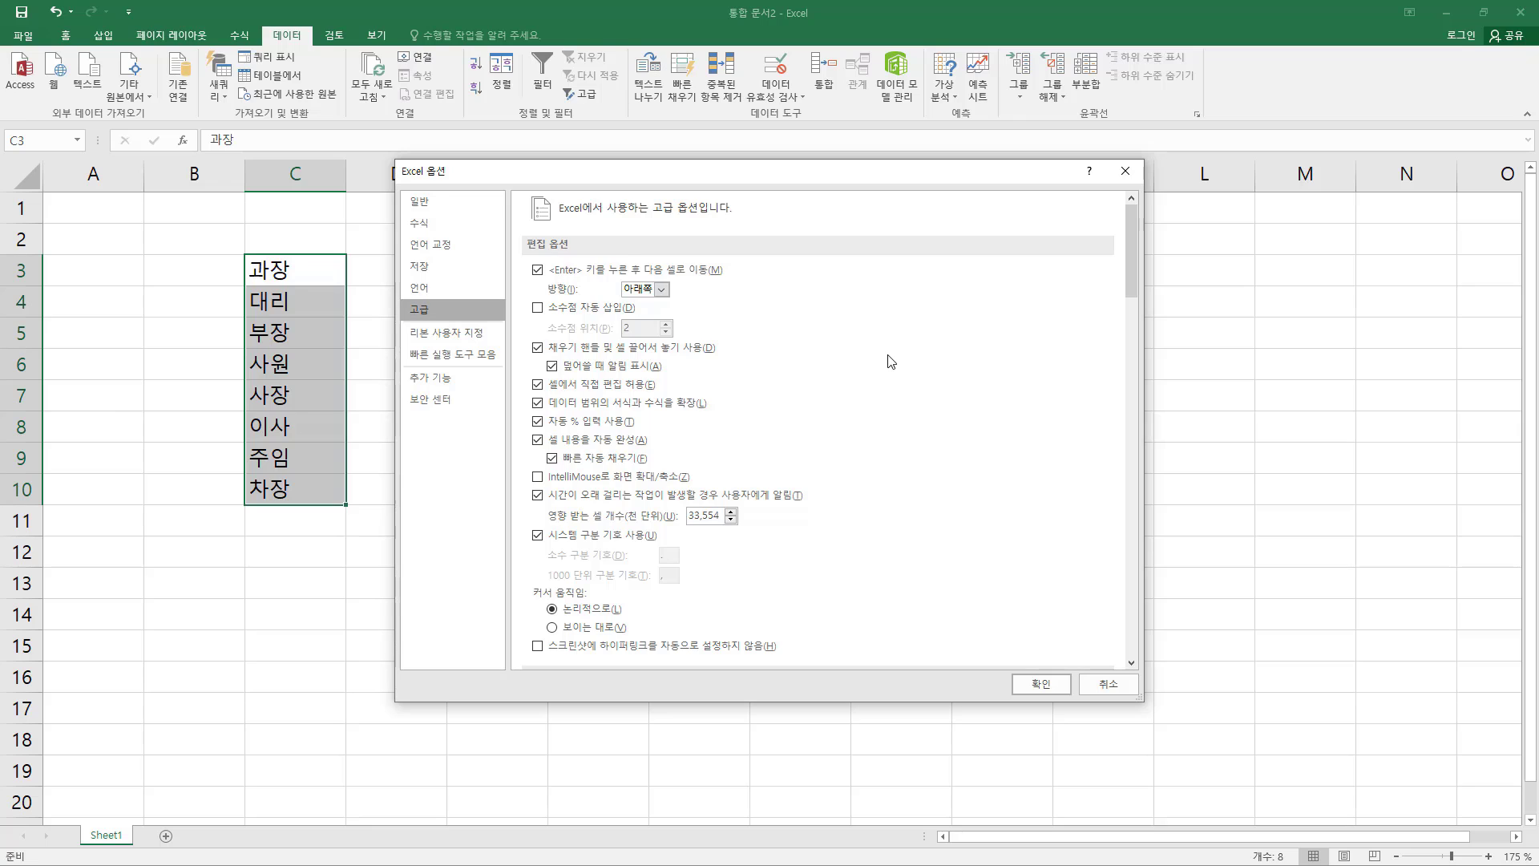
pyautogui.scroll(-5, 890, 361)
pyautogui.scroll(-3, 890, 361)
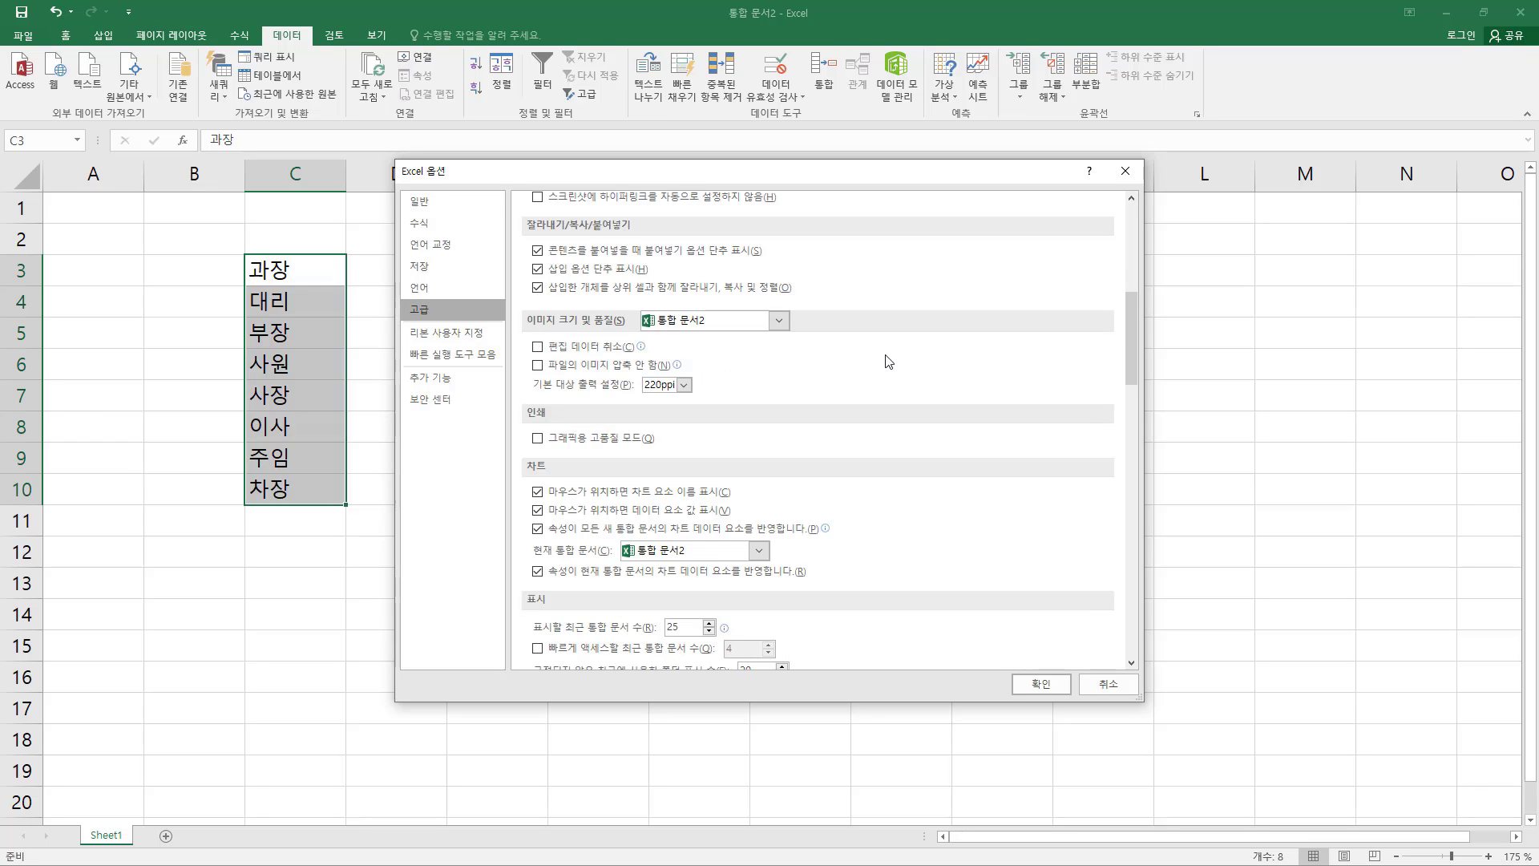
pyautogui.scroll(-10, 888, 361)
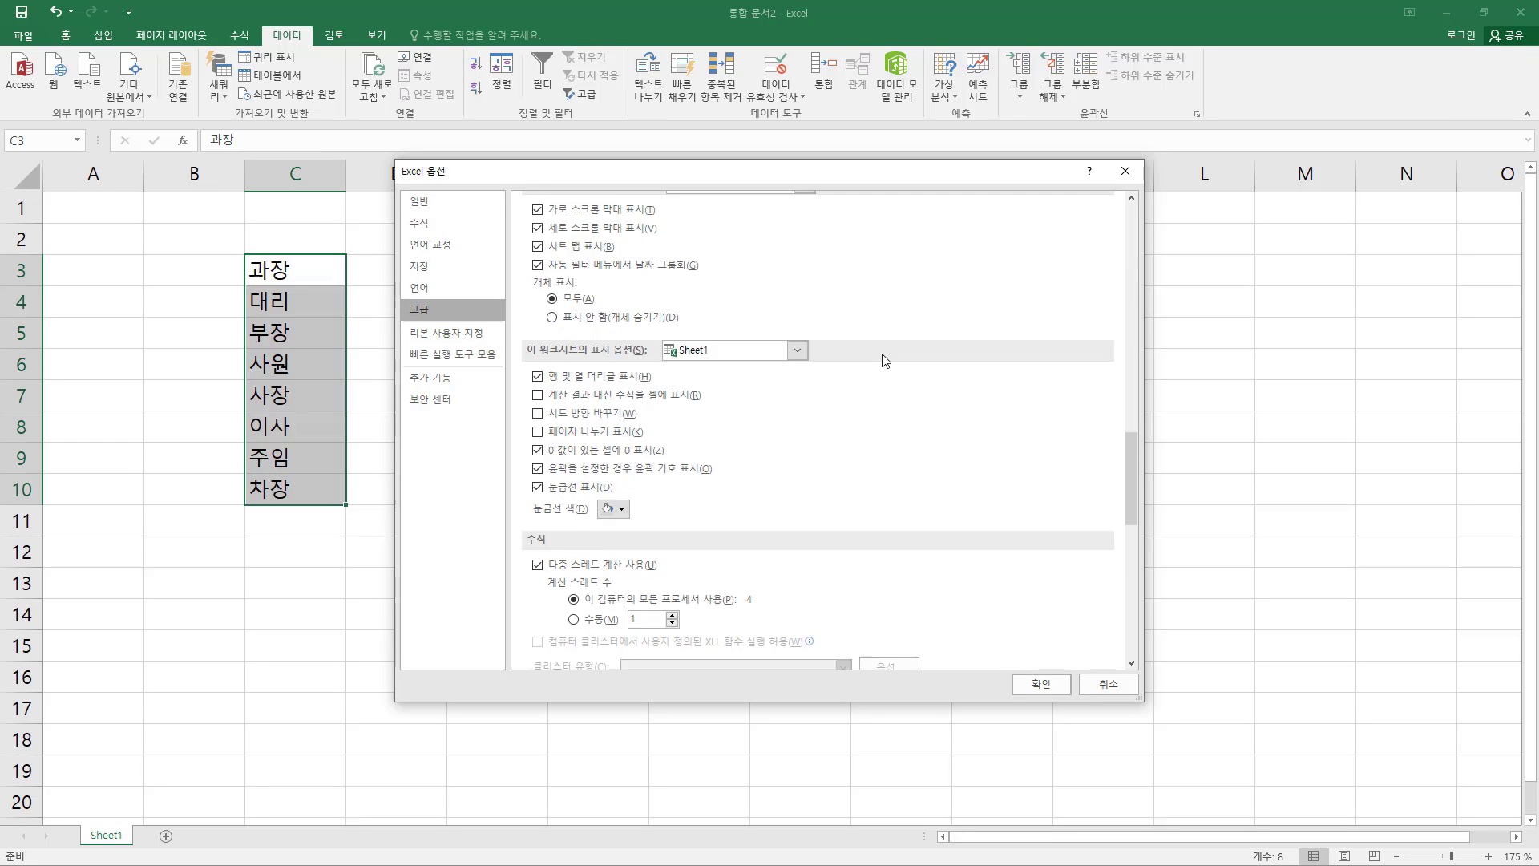
pyautogui.scroll(-10, 886, 361)
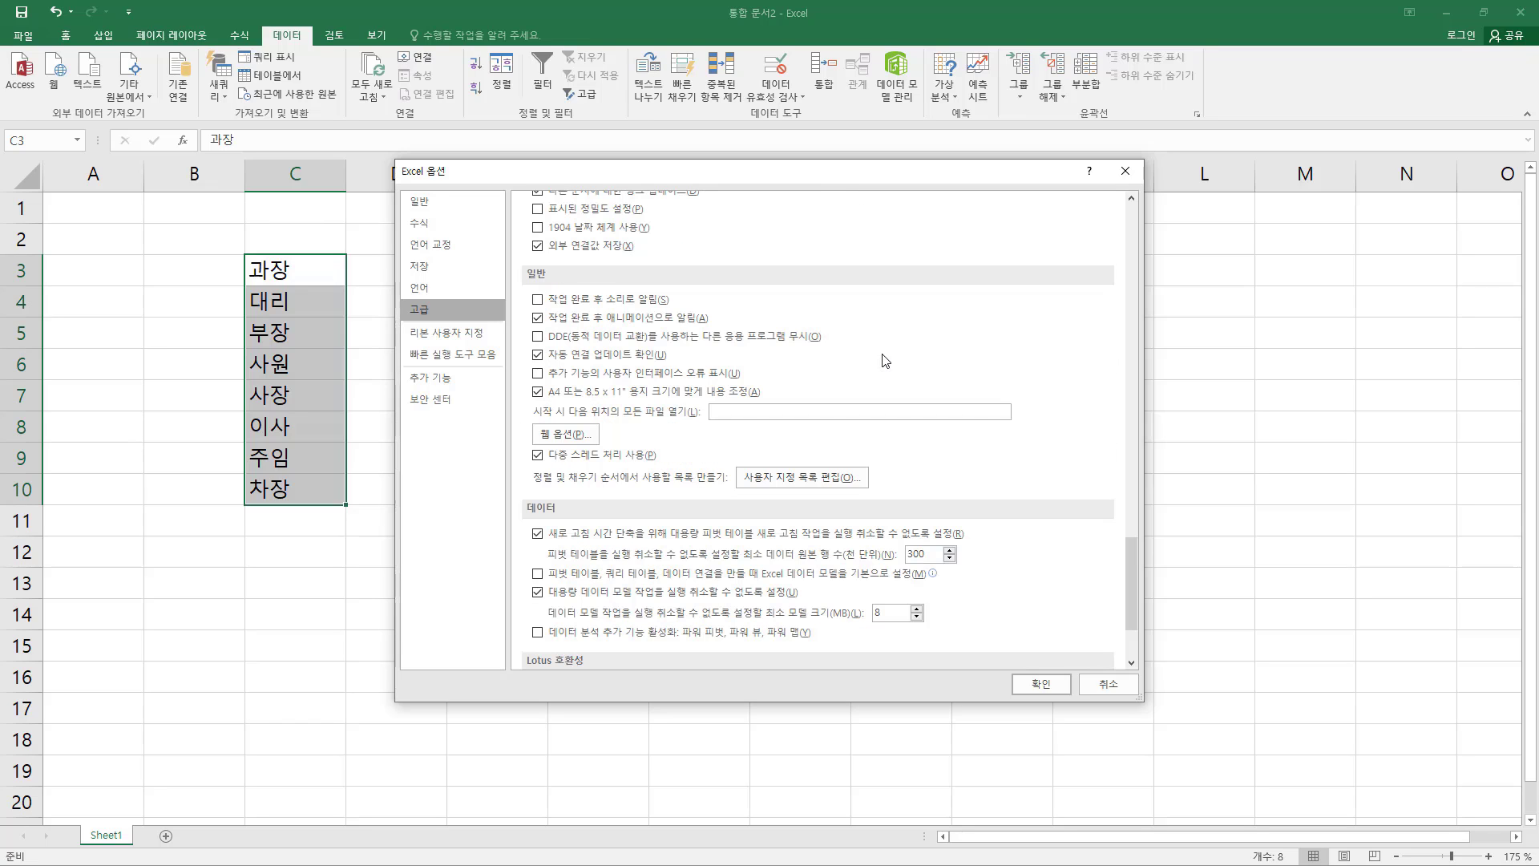
pyautogui.hotkey('ctrl', '2')
pyautogui.moveTo(526, 264); pyautogui.dragTo(562, 287)
pyautogui.moveTo(731, 458); pyautogui.dragTo(882, 490)
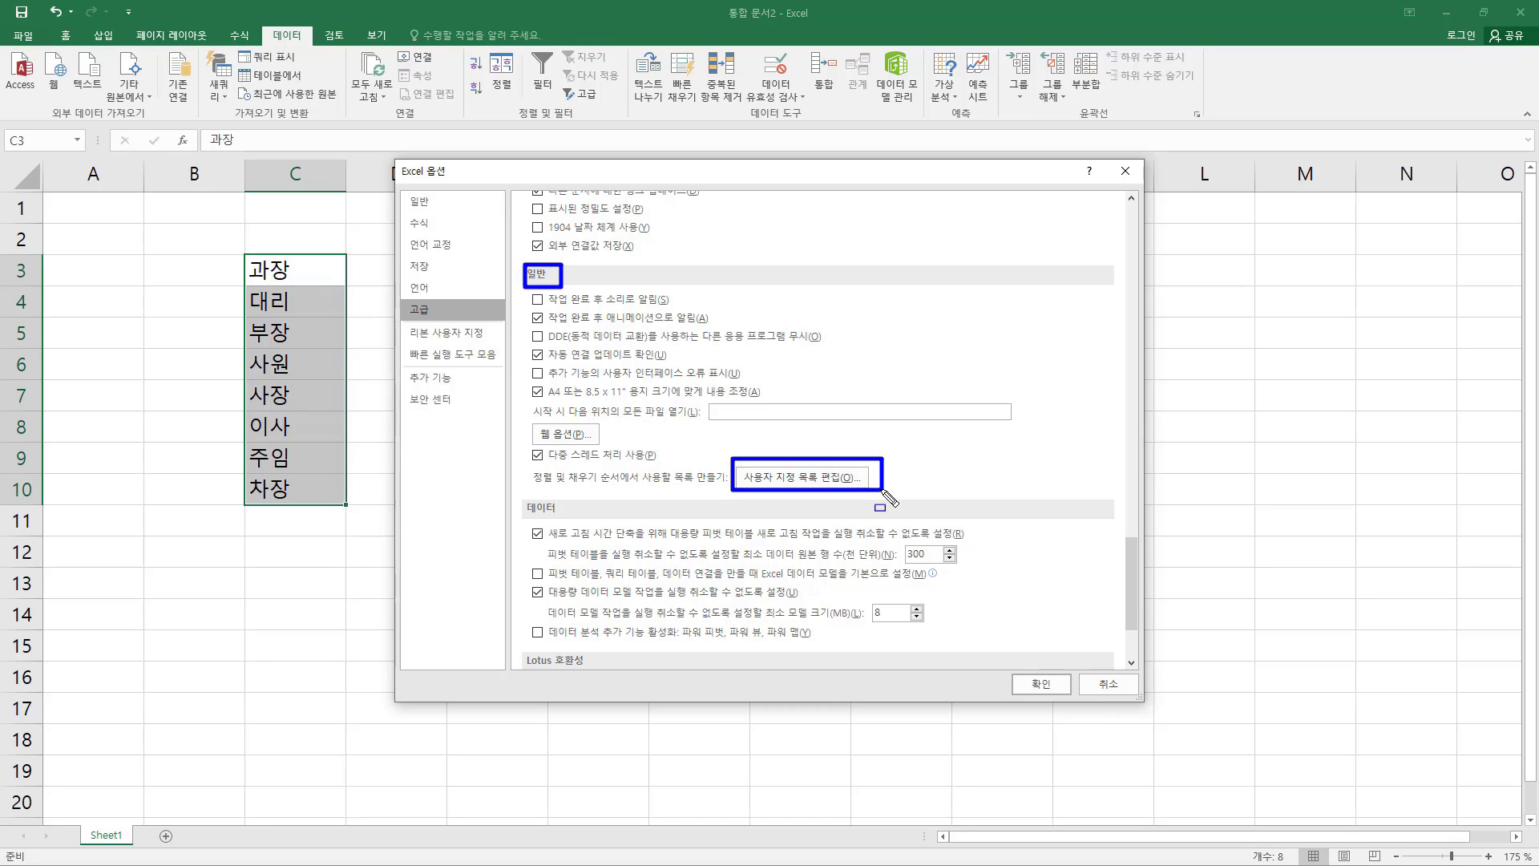
pyautogui.press('Escape')
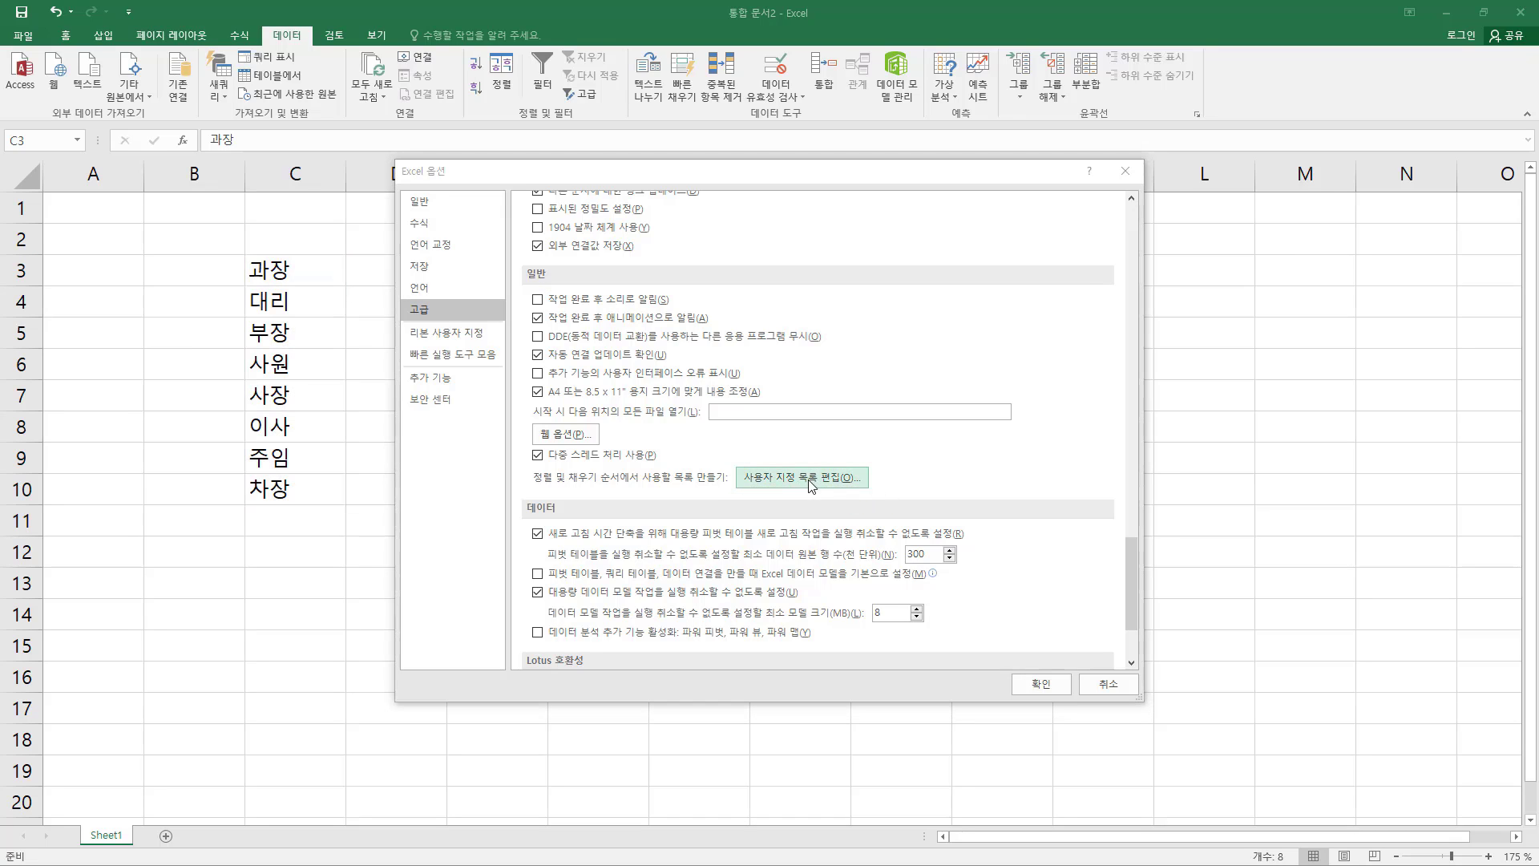
# Step: View the predefined lists in the custom list editor, and cancel both the editor and the program options
pyautogui.click(812, 479)
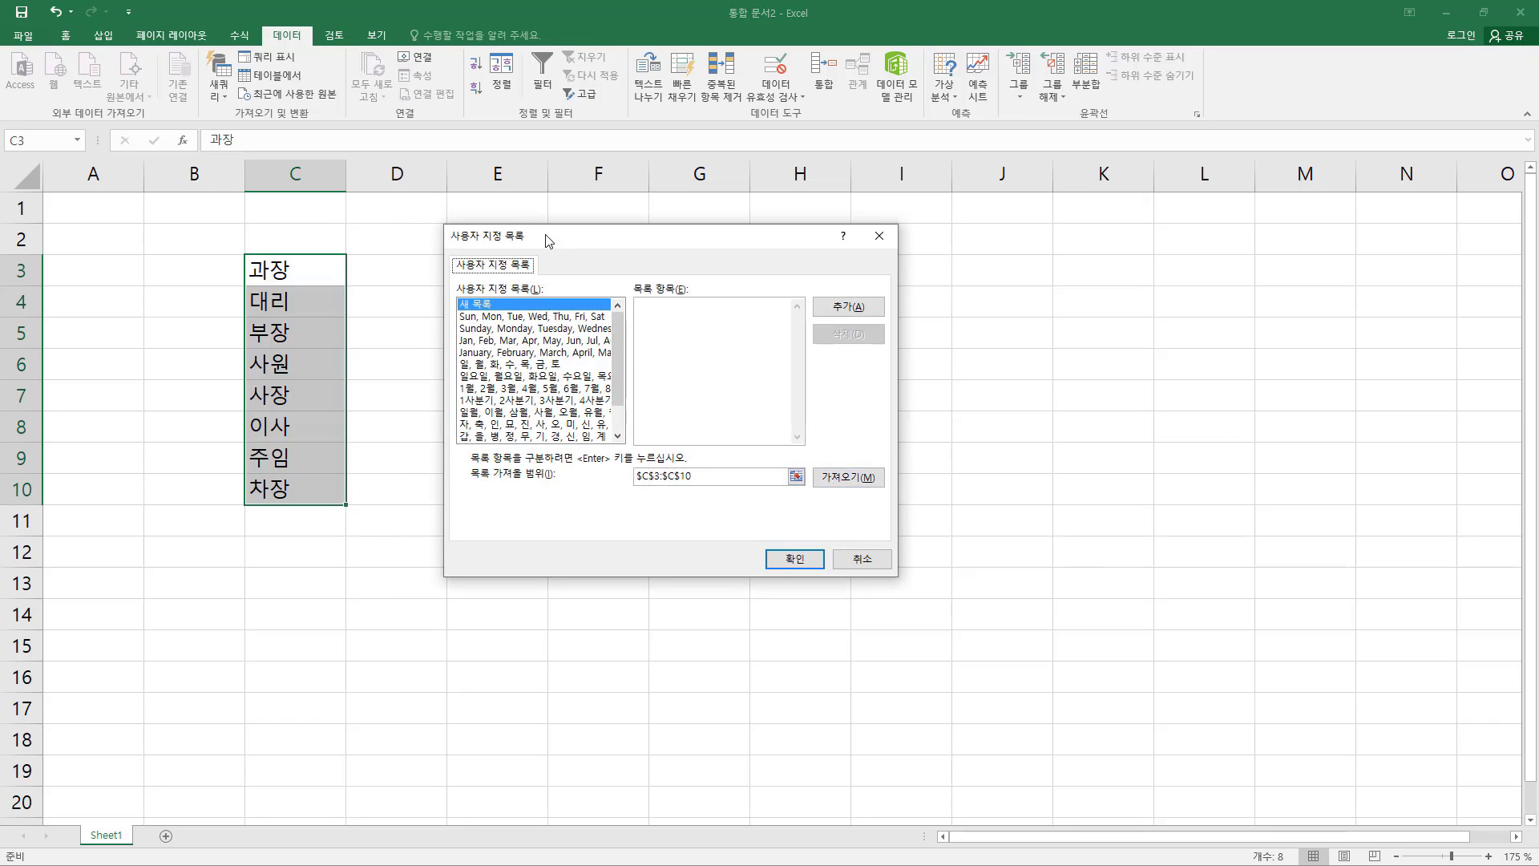
pyautogui.moveTo(557, 243)
pyautogui.mouseDown()
pyautogui.moveTo(593, 268)
pyautogui.moveTo(563, 268)
pyautogui.mouseUp()
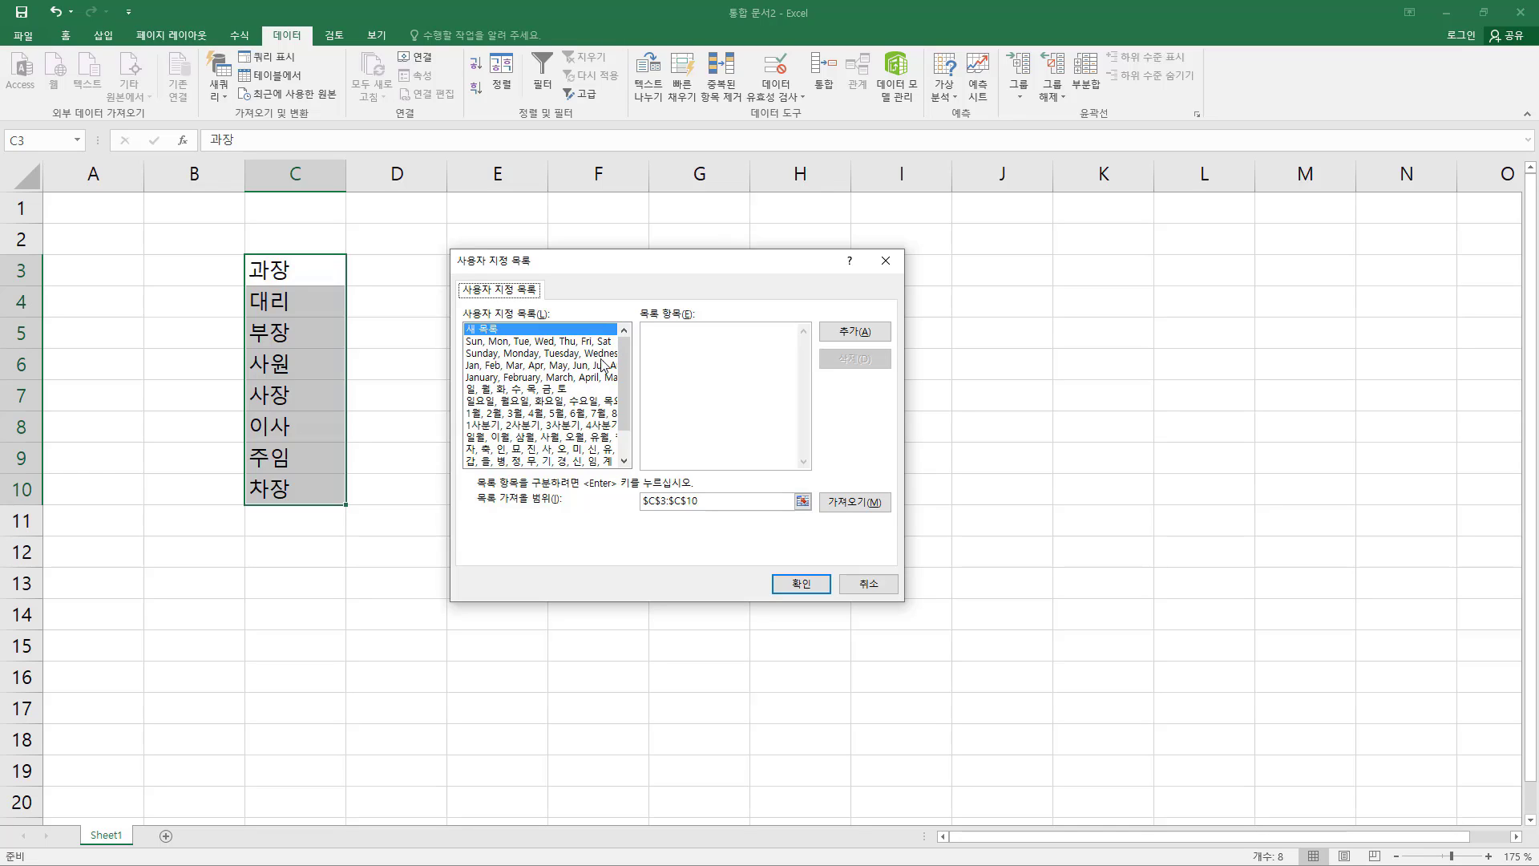
pyautogui.click(870, 585)
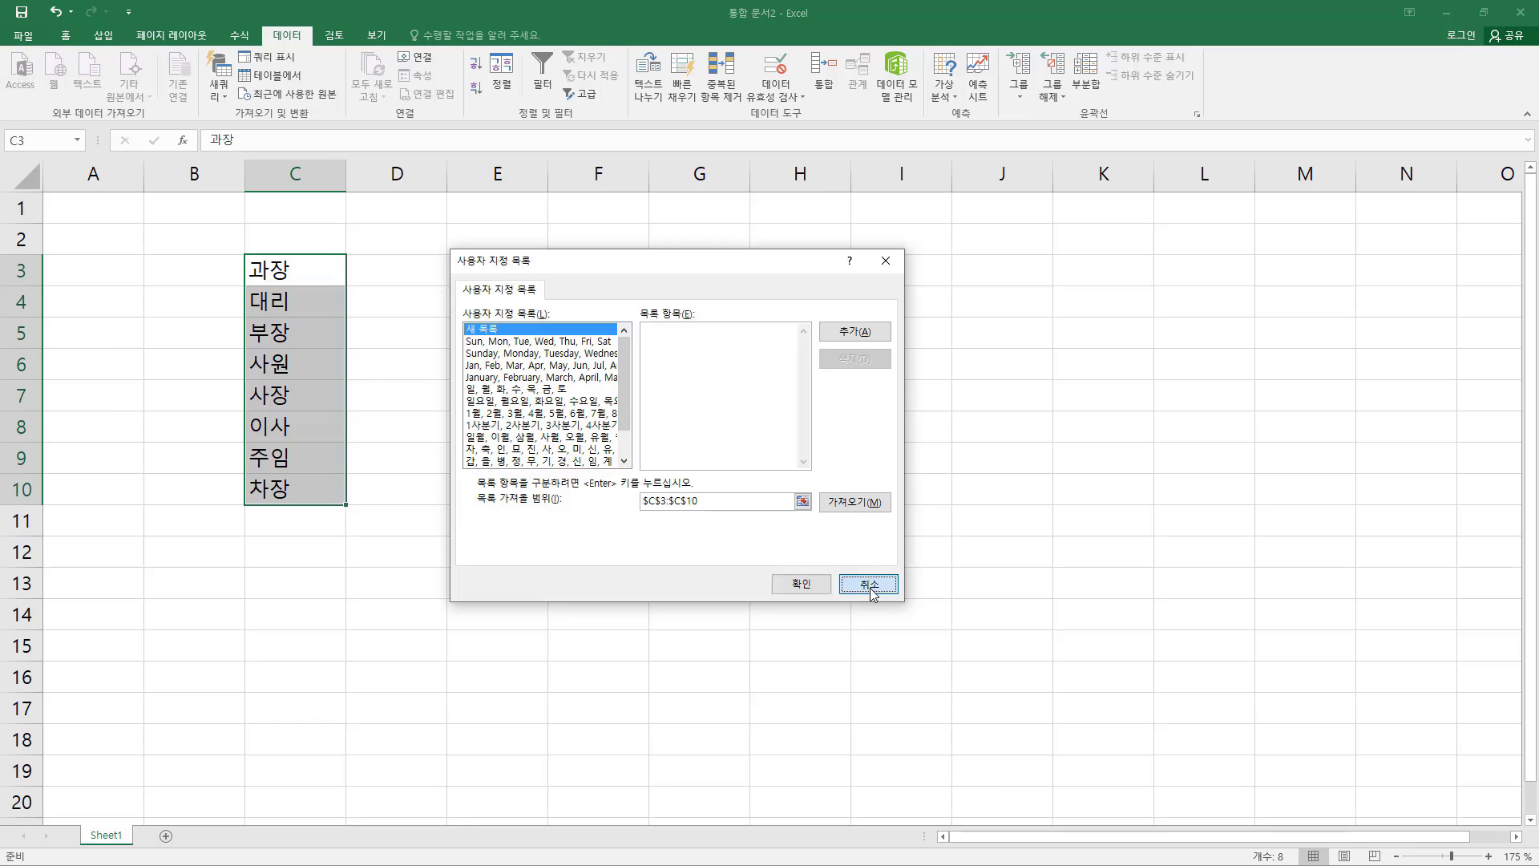
pyautogui.press('Escape')
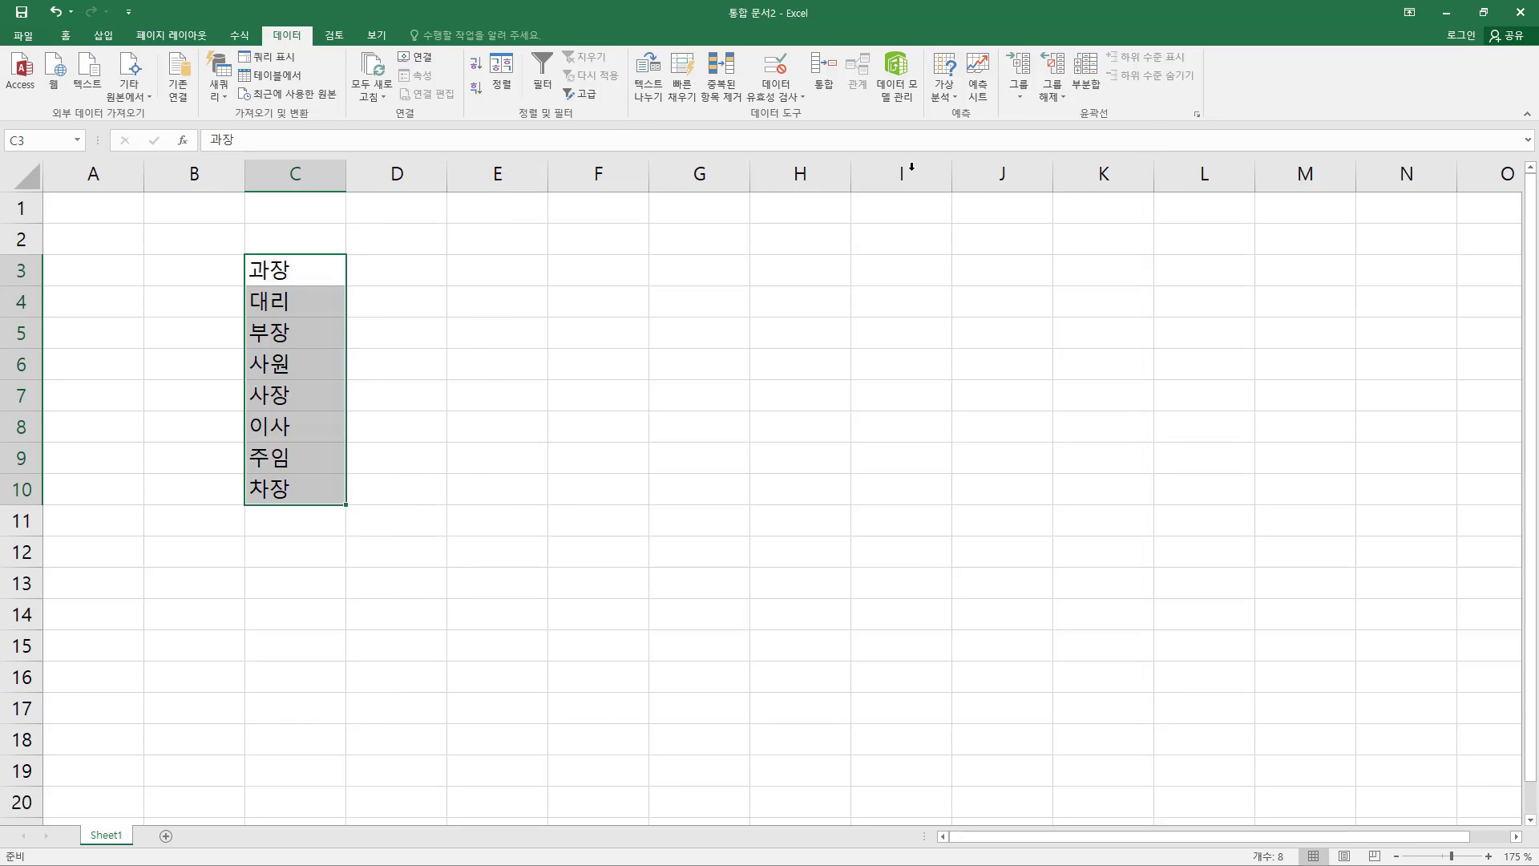
# Step: Set up a sort of C3:C10 on column C values that uses a custom list (사용자 지정 목록) as its order
pyautogui.click(499, 87)
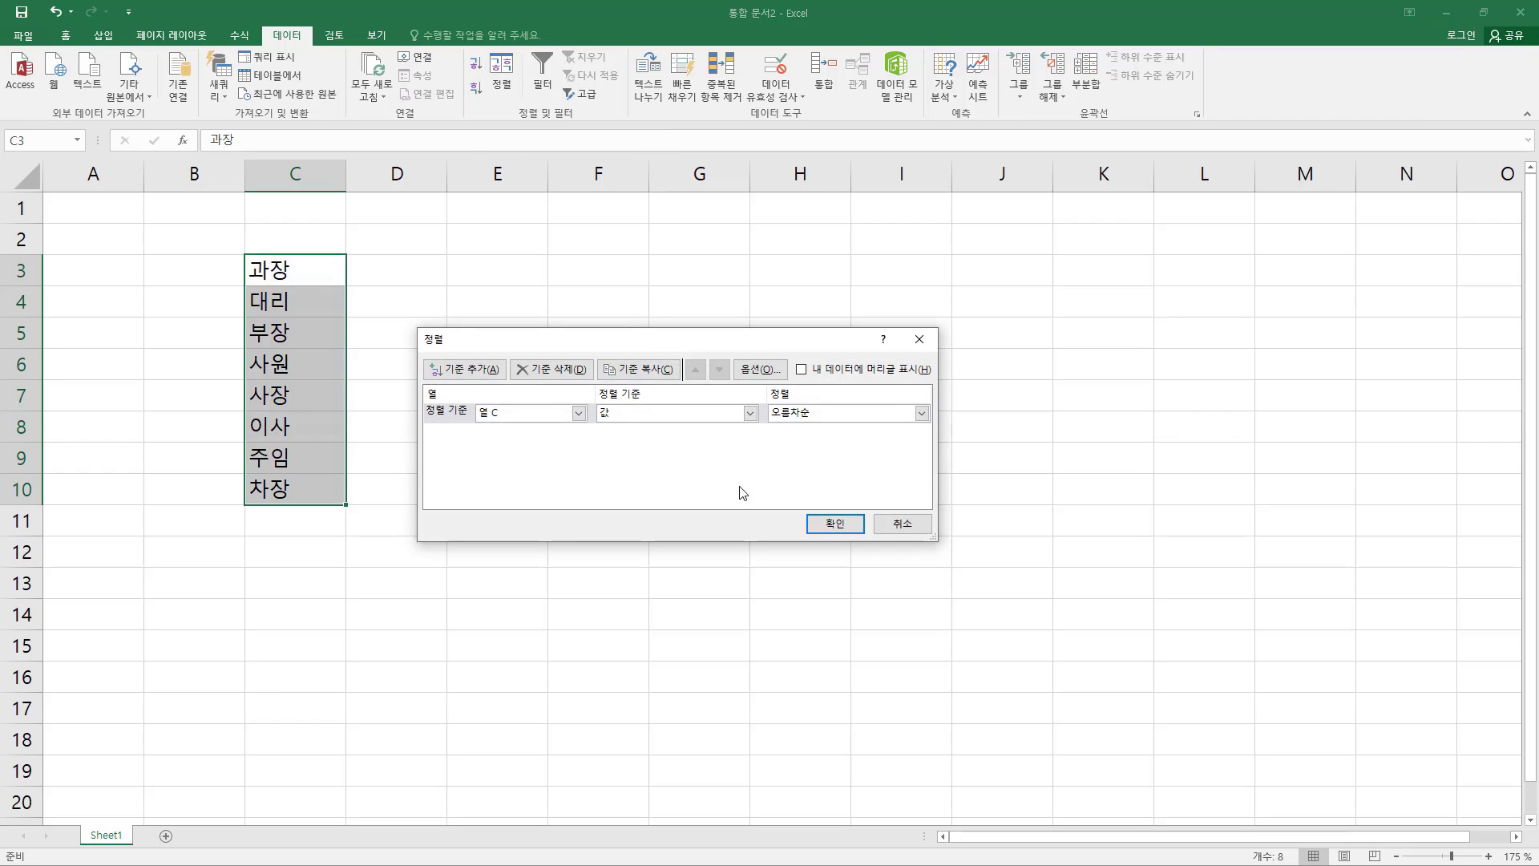
pyautogui.hotkey('ctrl', 'alt', 'd')
pyautogui.moveTo(471, 399); pyautogui.dragTo(509, 425)
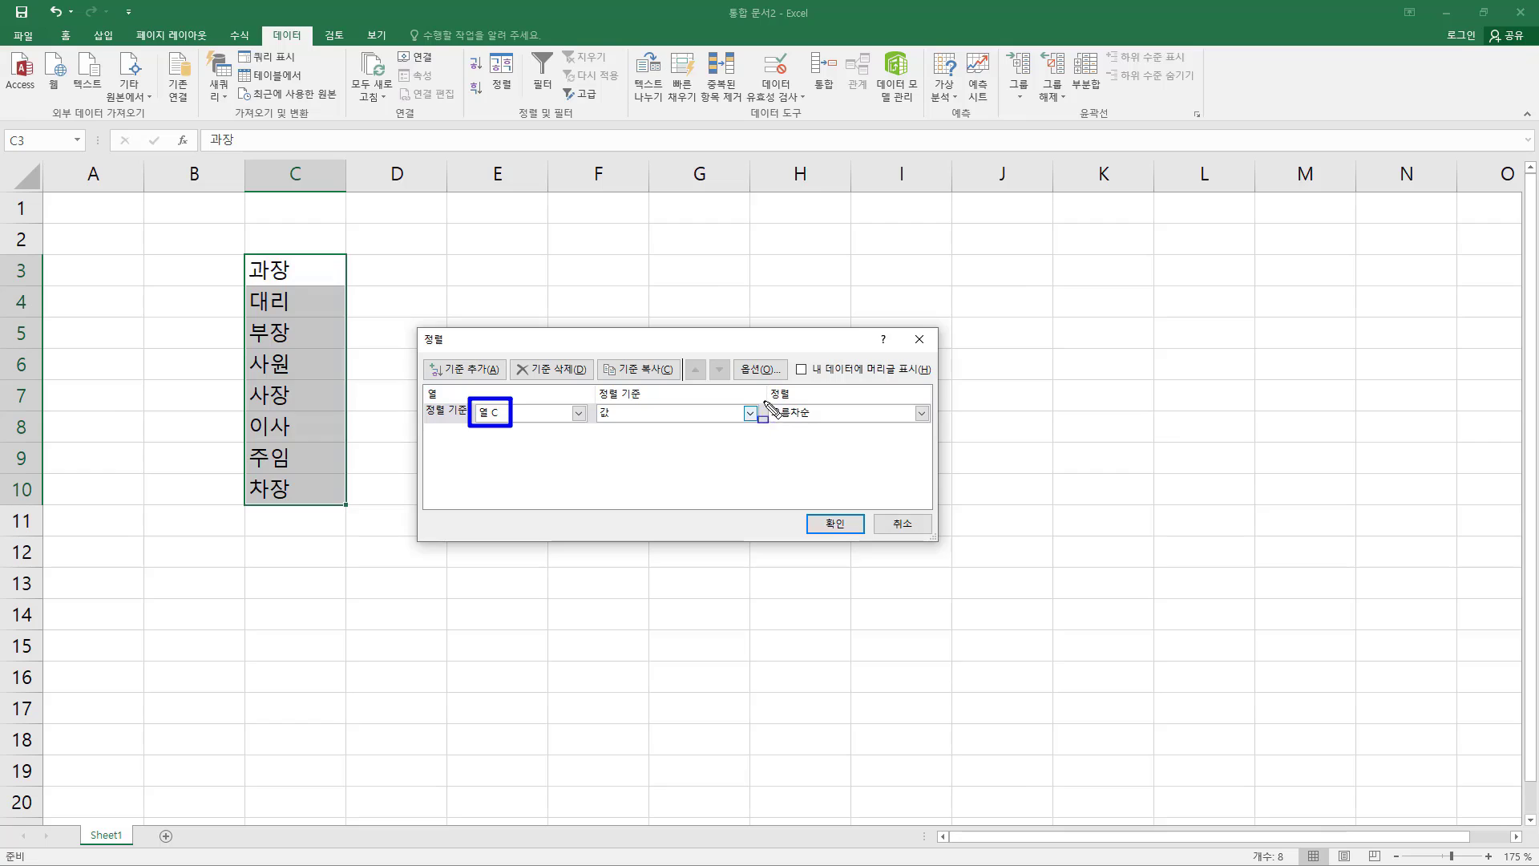
pyautogui.moveTo(763, 401); pyautogui.dragTo(807, 426)
pyautogui.press('Escape')
pyautogui.click(825, 413)
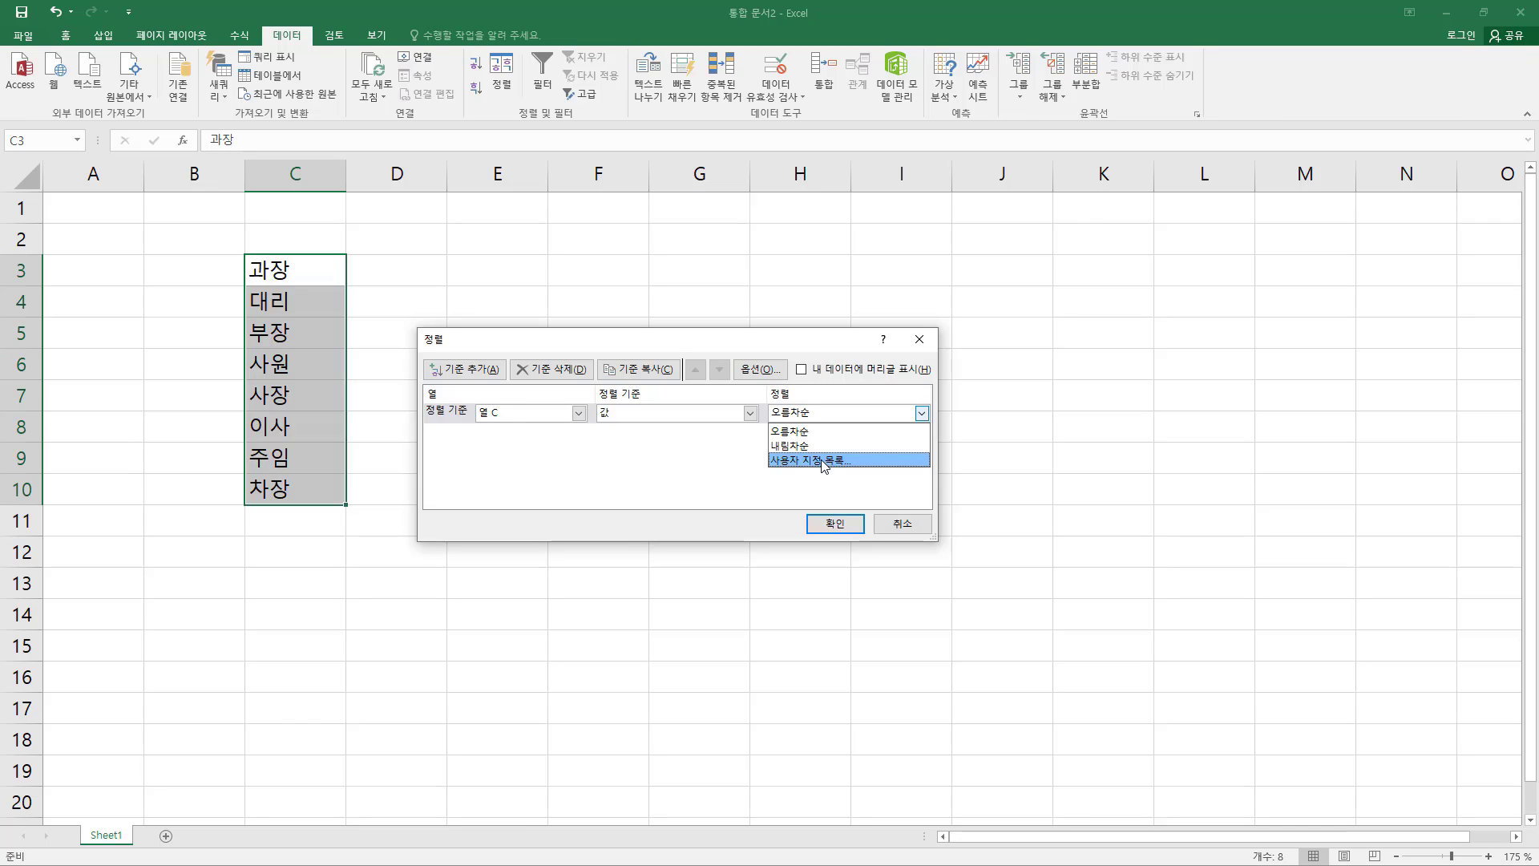
pyautogui.click(824, 461)
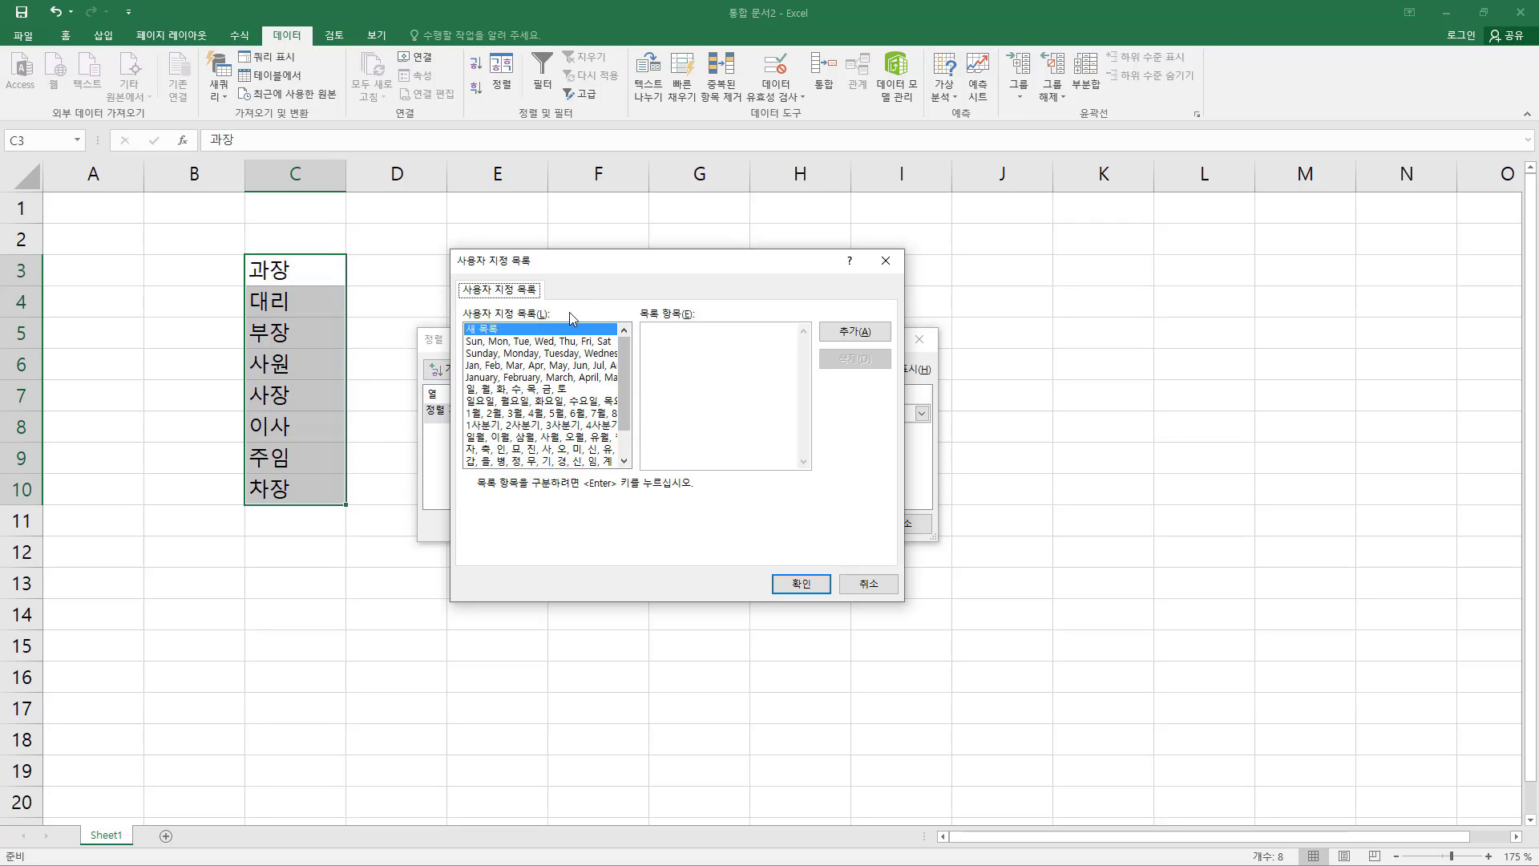
# Step: Examine the predefined custom lists and the entries of several of them, including the short and long Korean weekday lists
pyautogui.hotkey('ctrl', '1')
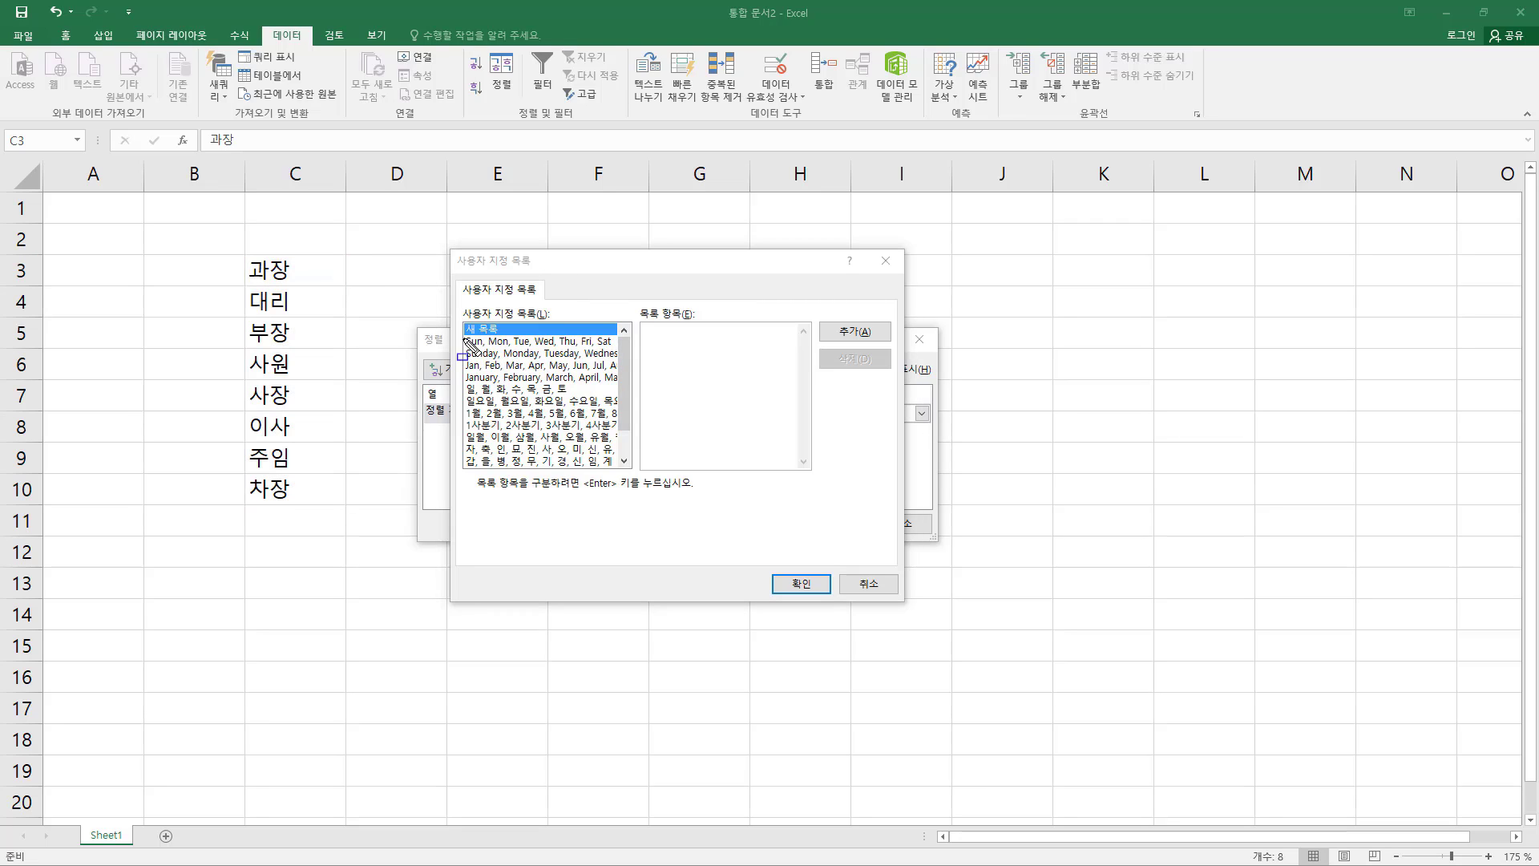
pyautogui.moveTo(462, 337)
pyautogui.mouseDown()
pyautogui.moveTo(480, 369)
pyautogui.moveTo(631, 491)
pyautogui.moveTo(628, 476)
pyautogui.mouseUp()
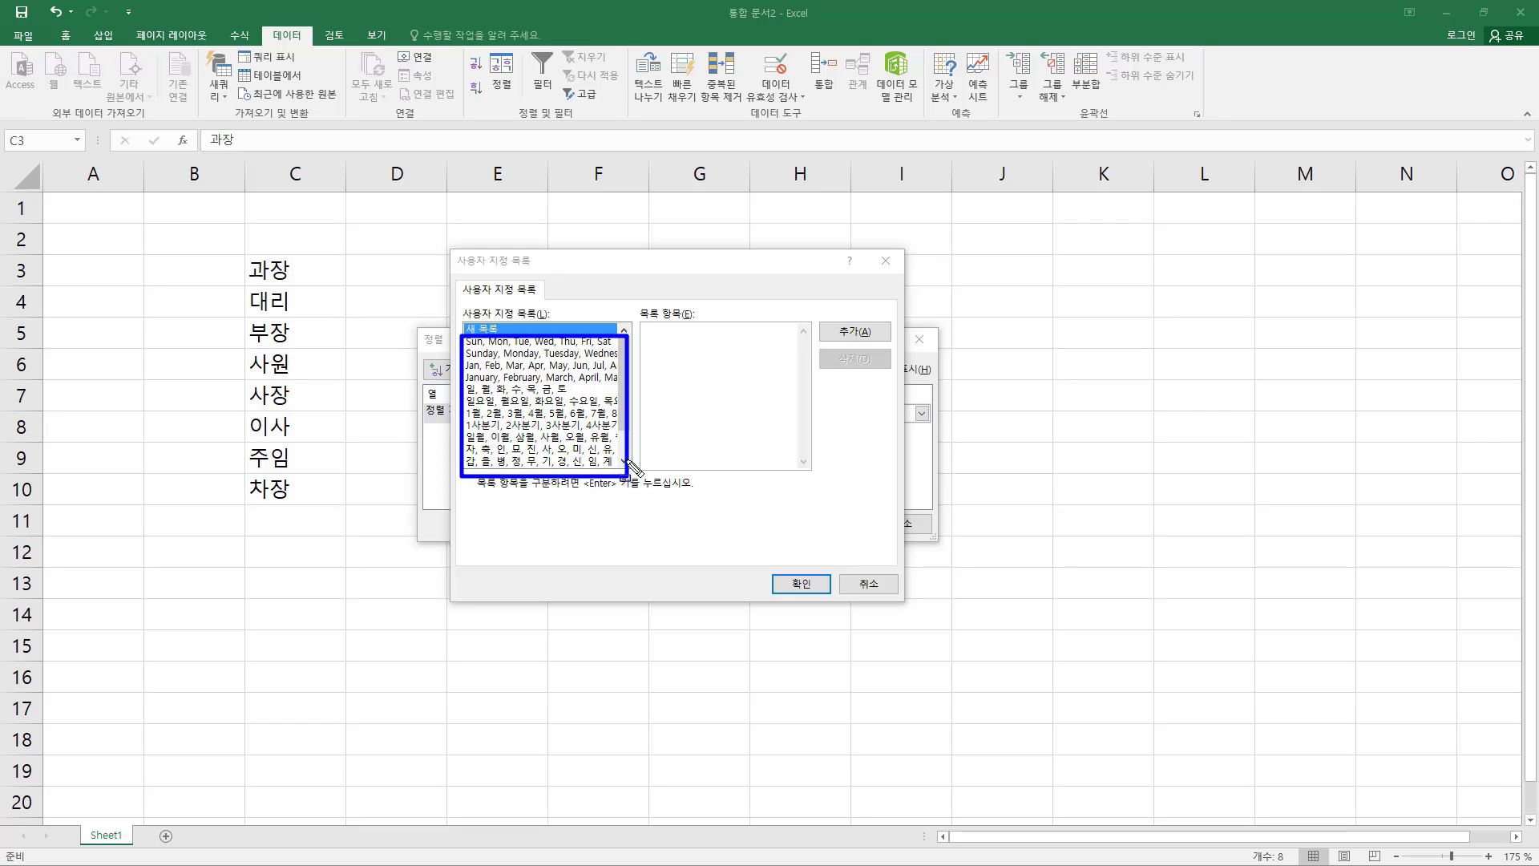
pyautogui.press('Escape')
pyautogui.moveTo(624, 383)
pyautogui.mouseDown()
pyautogui.moveTo(641, 452)
pyautogui.moveTo(642, 367)
pyautogui.moveTo(619, 350)
pyautogui.mouseUp()
pyautogui.click(576, 343)
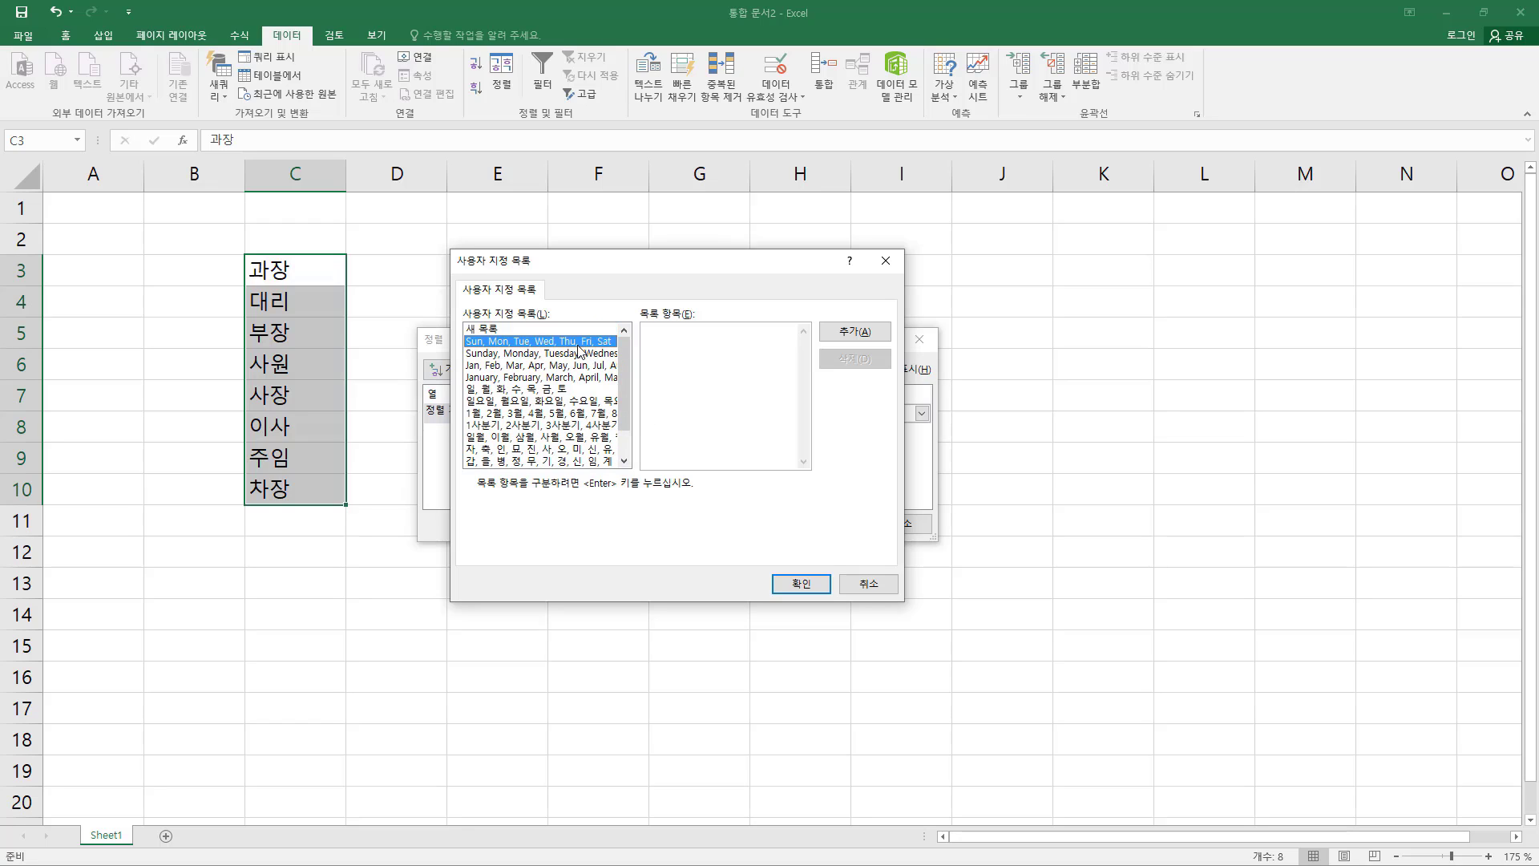
pyautogui.click(568, 366)
pyautogui.click(558, 392)
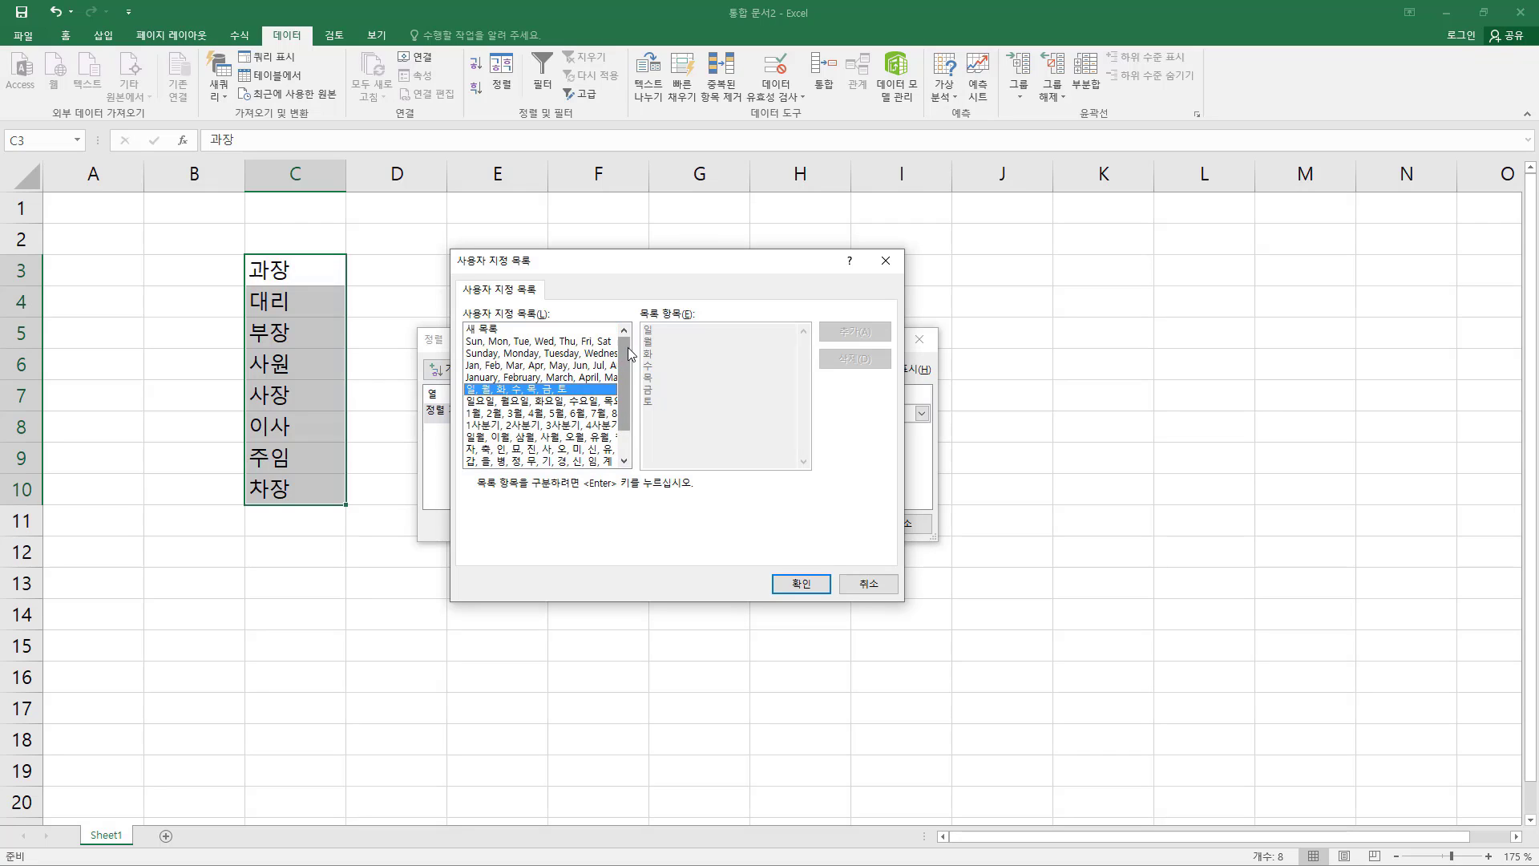
pyautogui.scroll(-1, 628, 348)
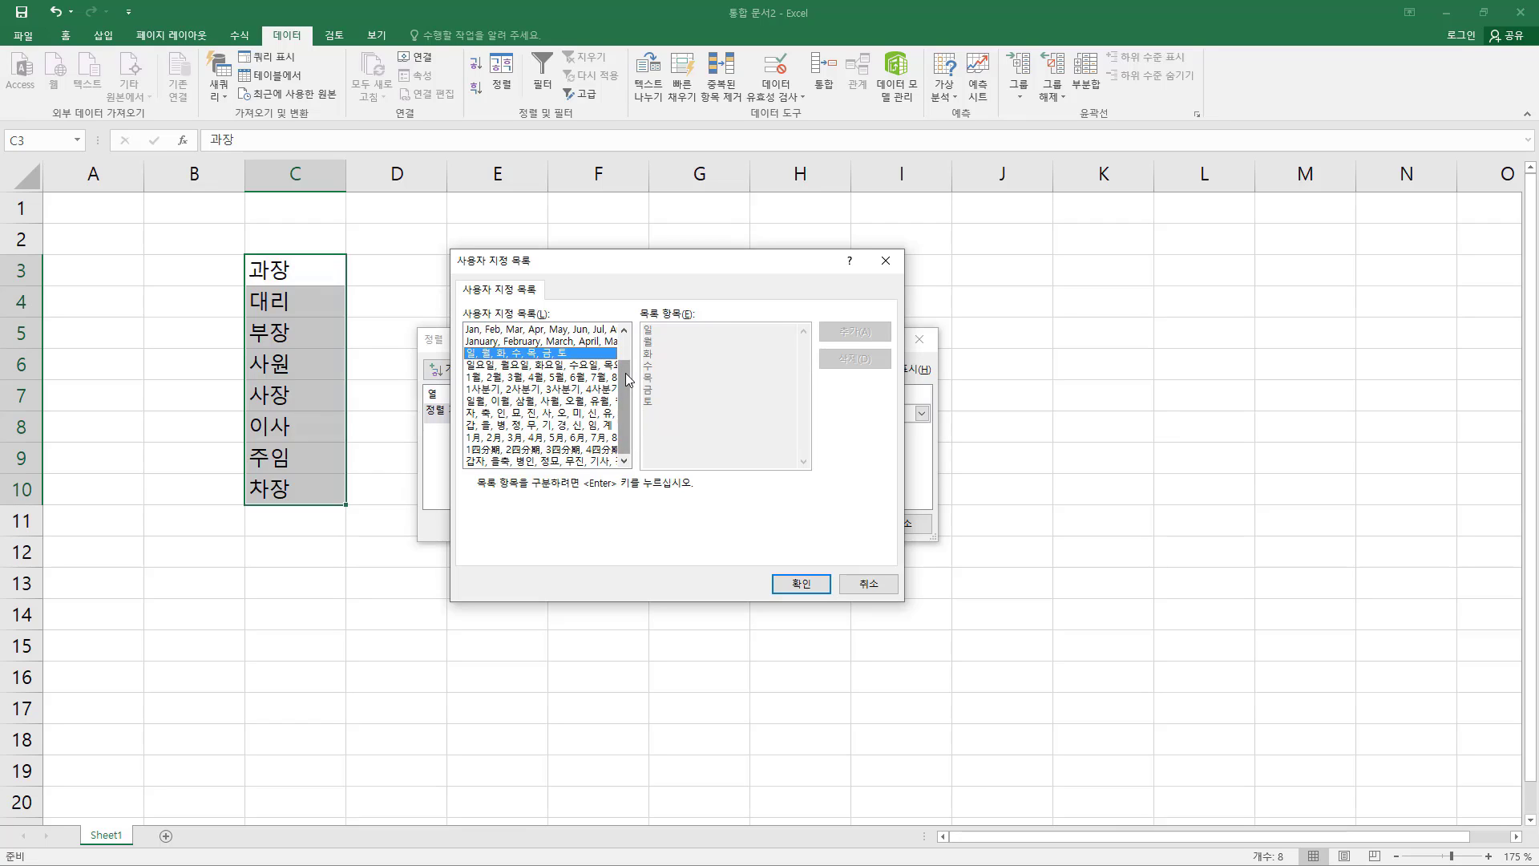
pyautogui.moveTo(625, 372); pyautogui.dragTo(642, 346)
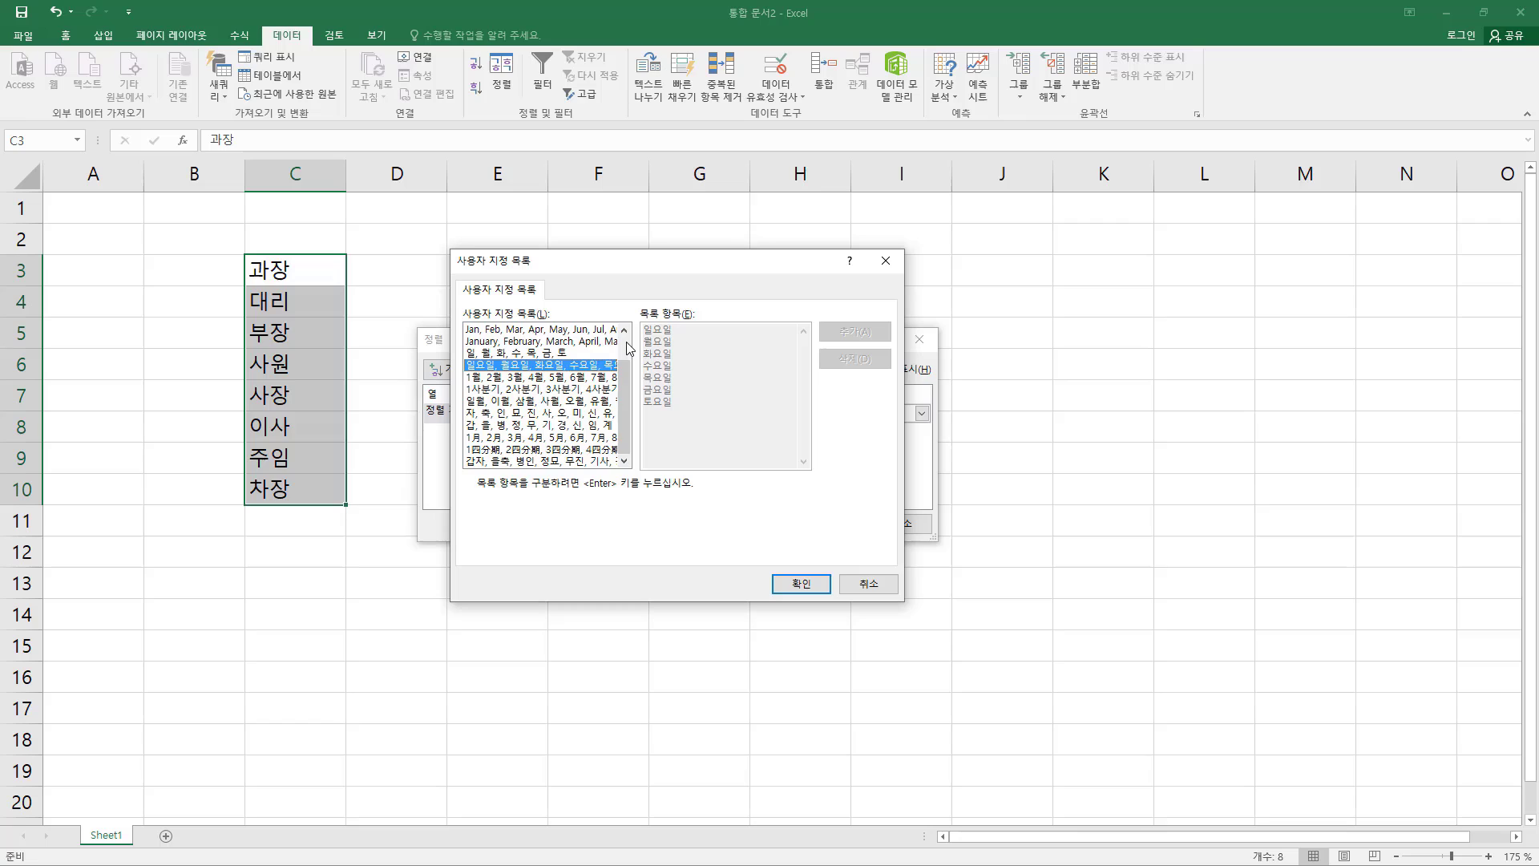
# Step: Start a new custom list and enter the entries 사장,이사,부장,차장,과장,대리,주임,사원
pyautogui.moveTo(628, 392); pyautogui.dragTo(627, 343)
pyautogui.click(483, 331)
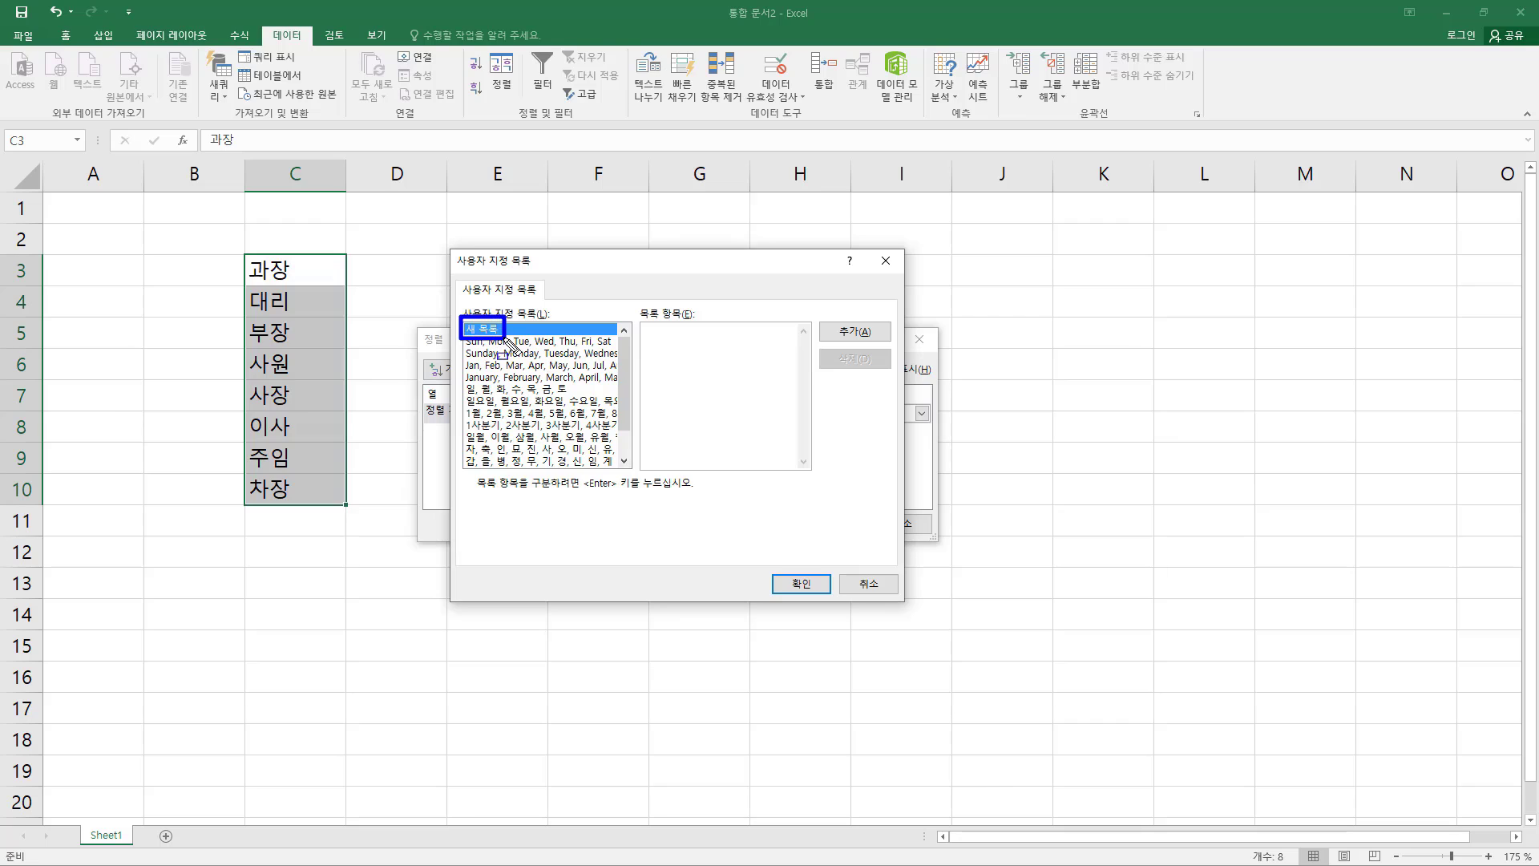
pyautogui.click(669, 344)
pyautogui.click(657, 372)
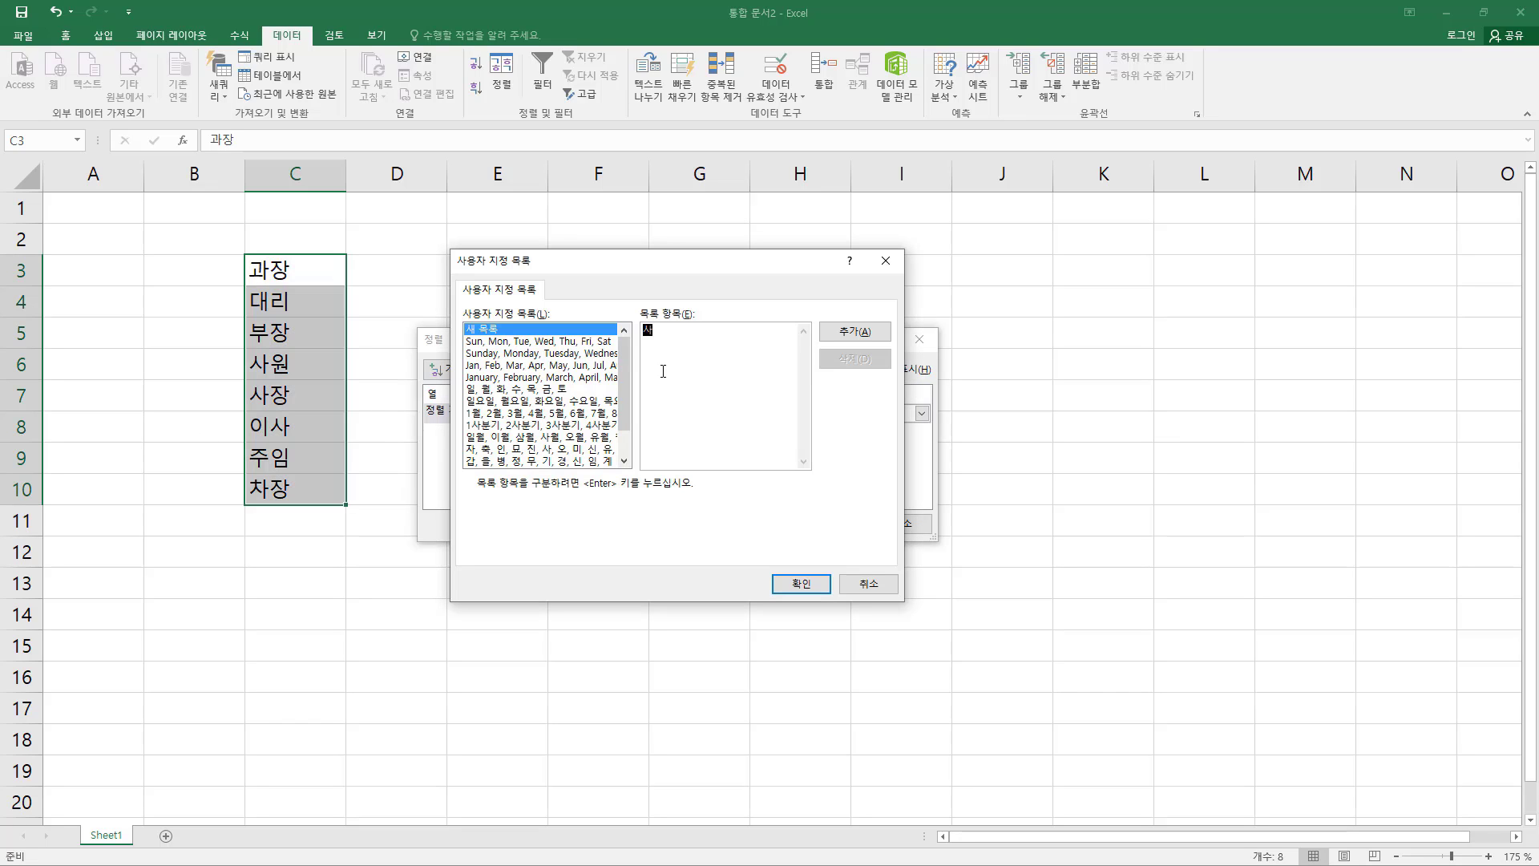
pyautogui.write('사장')
pyautogui.write(',이사')
pyautogui.write(',부장,')
pyautogui.write('차장')
pyautogui.write(',과자')
pyautogui.write(',대리')
pyautogui.write(',주임')
pyautogui.write(',사원')
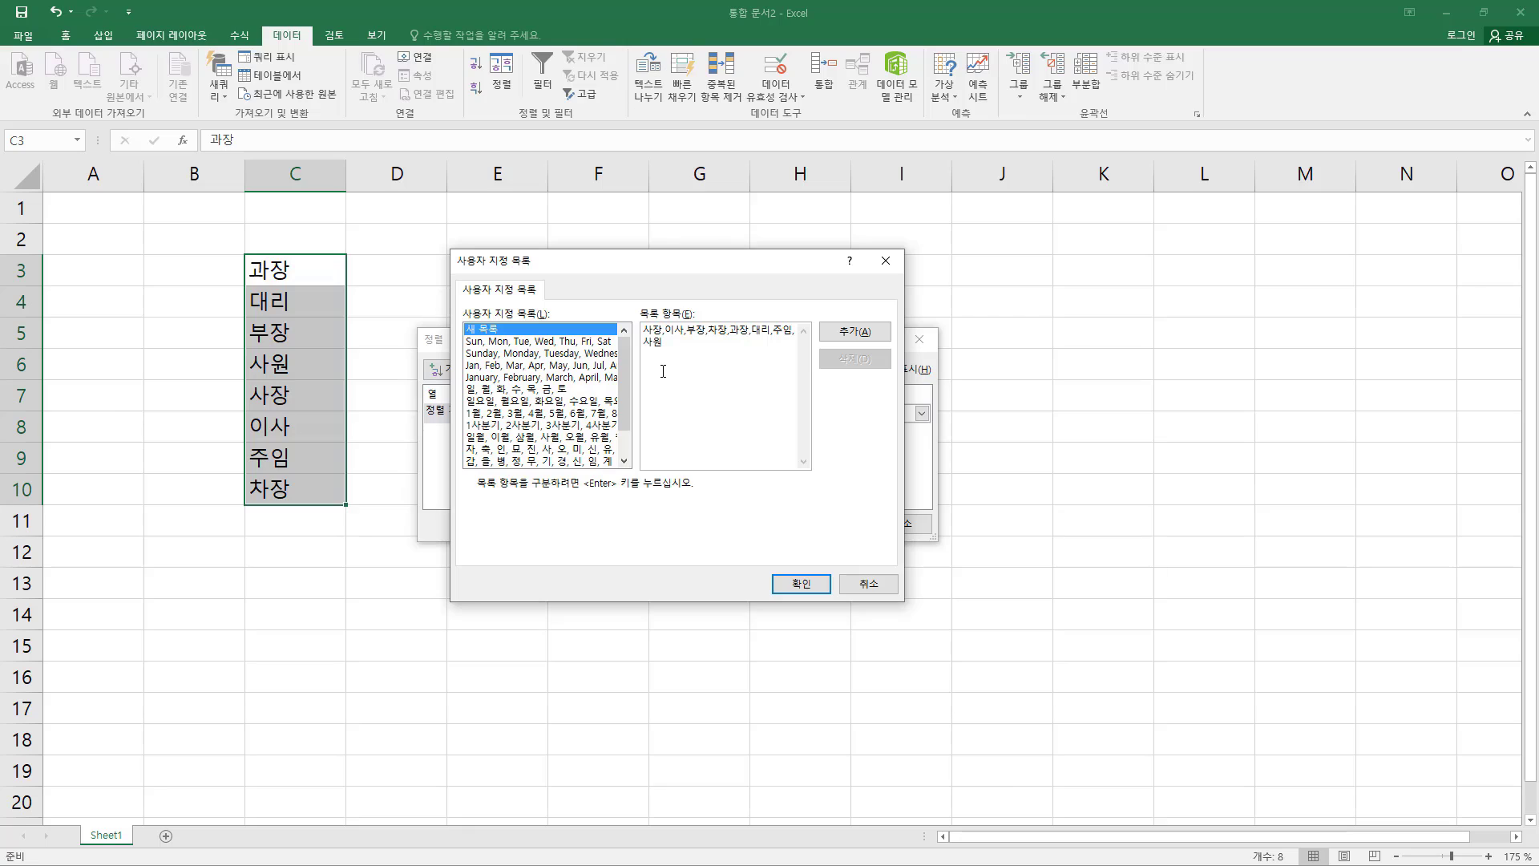
# Step: Add the entered job titles as a custom list and accept it as the sort order for column C
pyautogui.click(682, 366)
pyautogui.moveTo(688, 345); pyautogui.dragTo(624, 319)
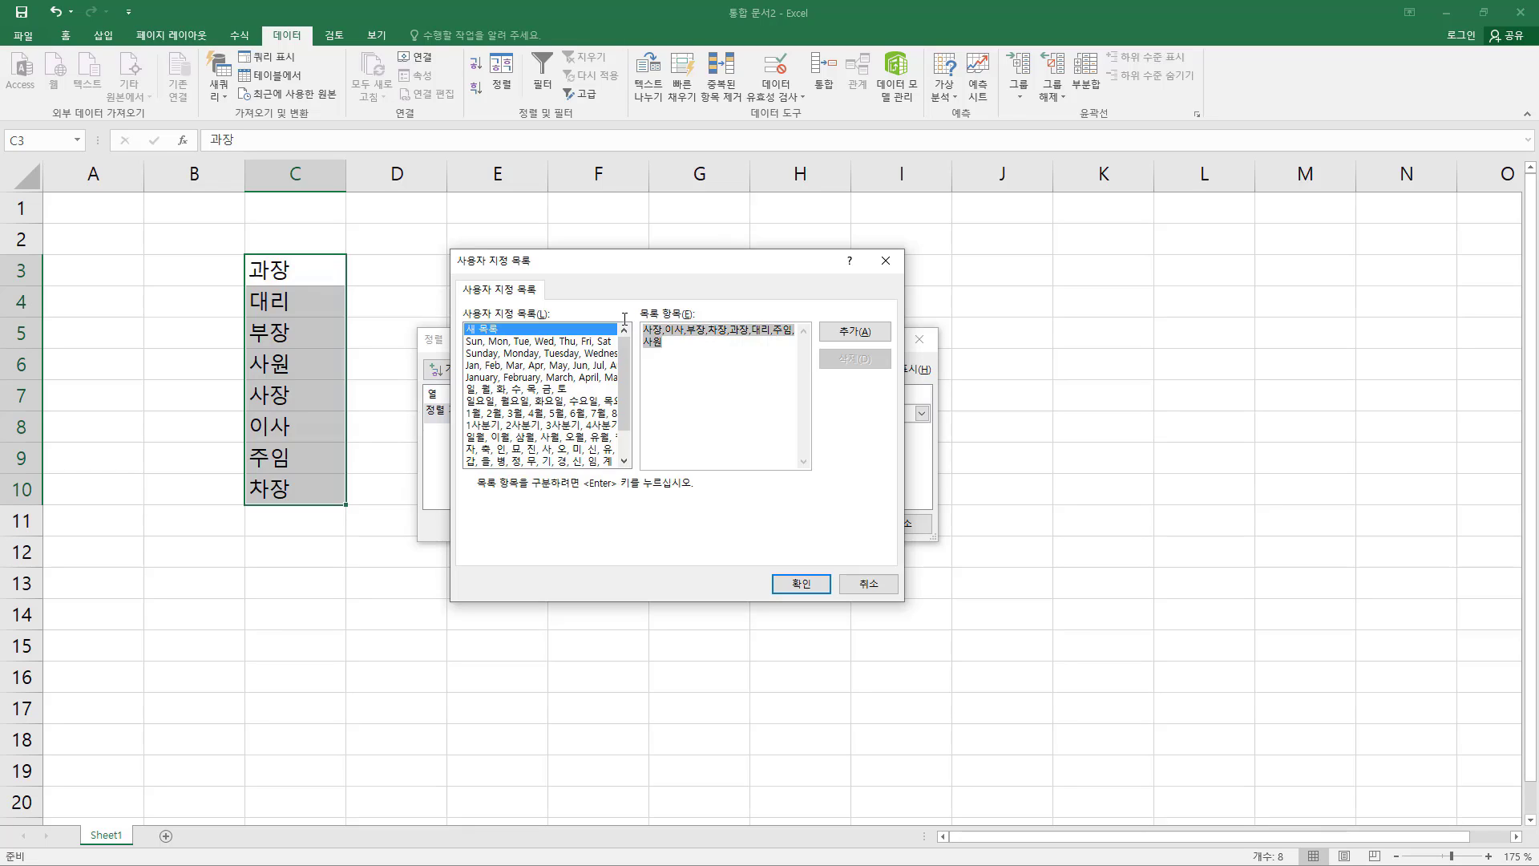
pyautogui.click(734, 379)
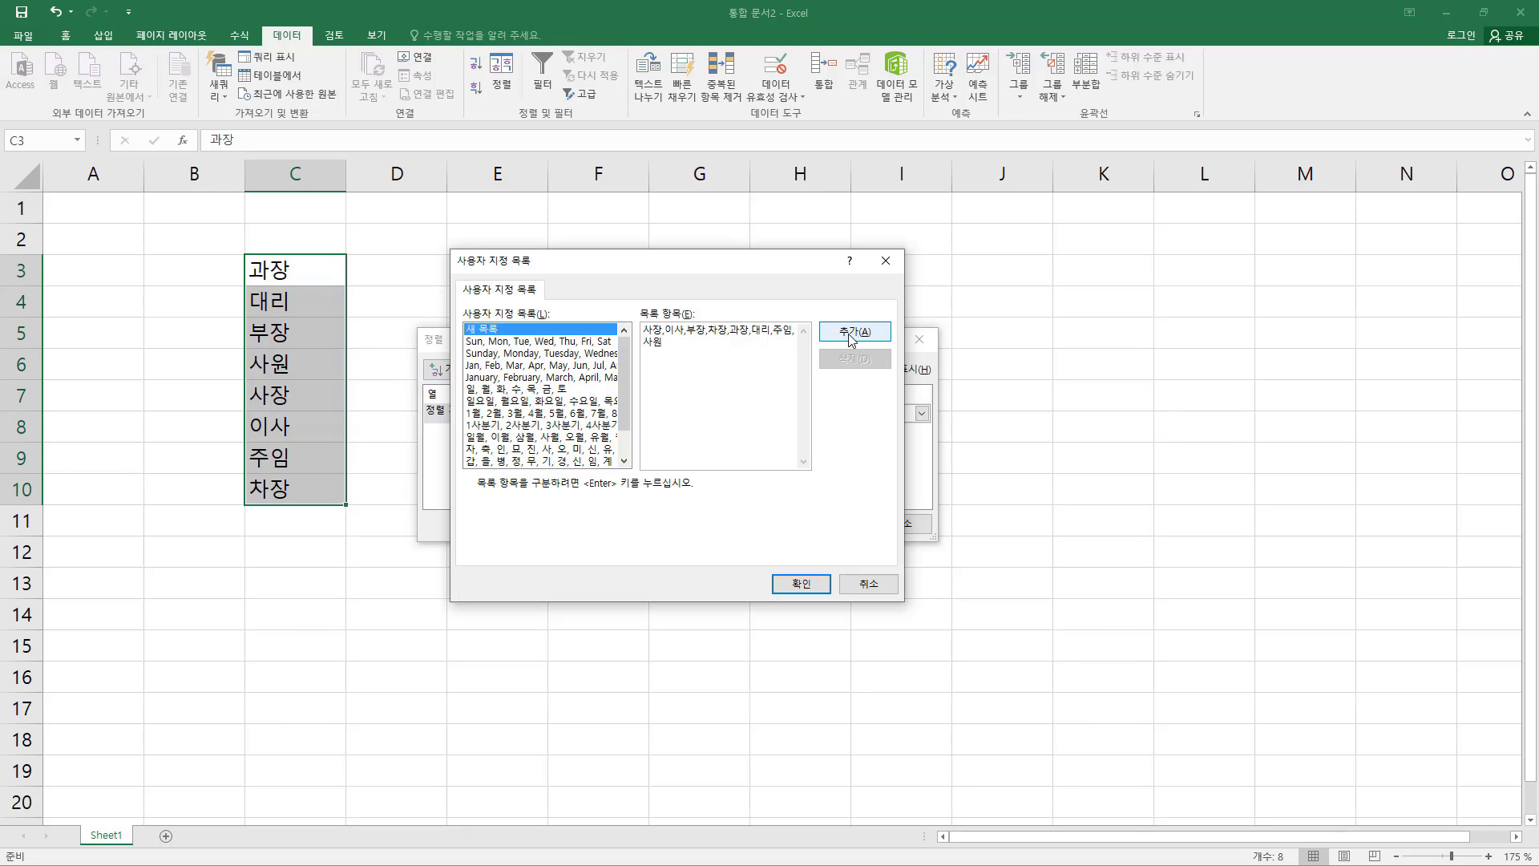
pyautogui.click(863, 342)
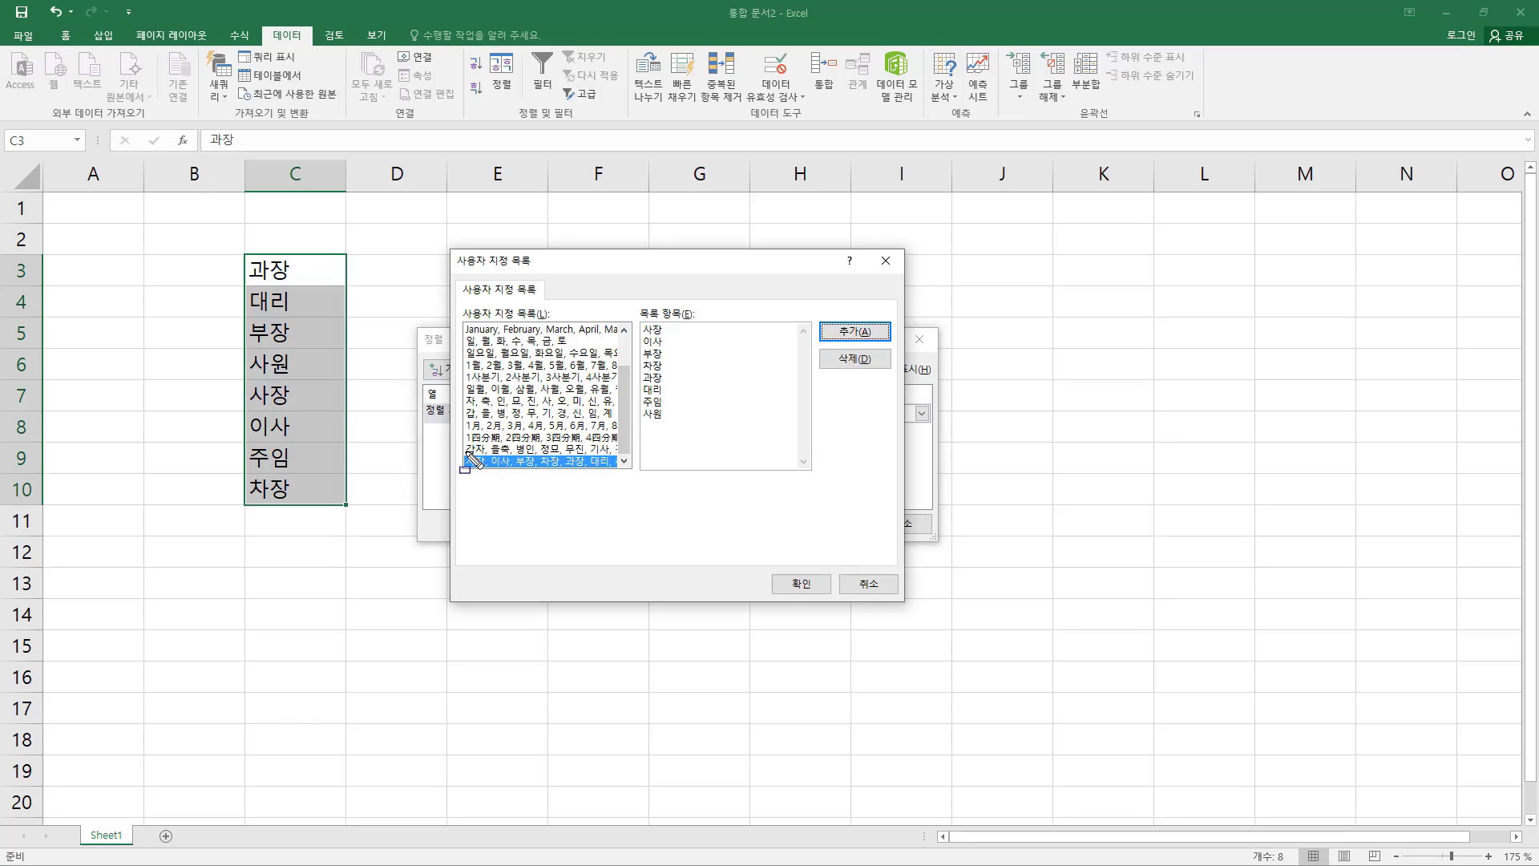
pyautogui.moveTo(465, 452); pyautogui.dragTo(616, 473)
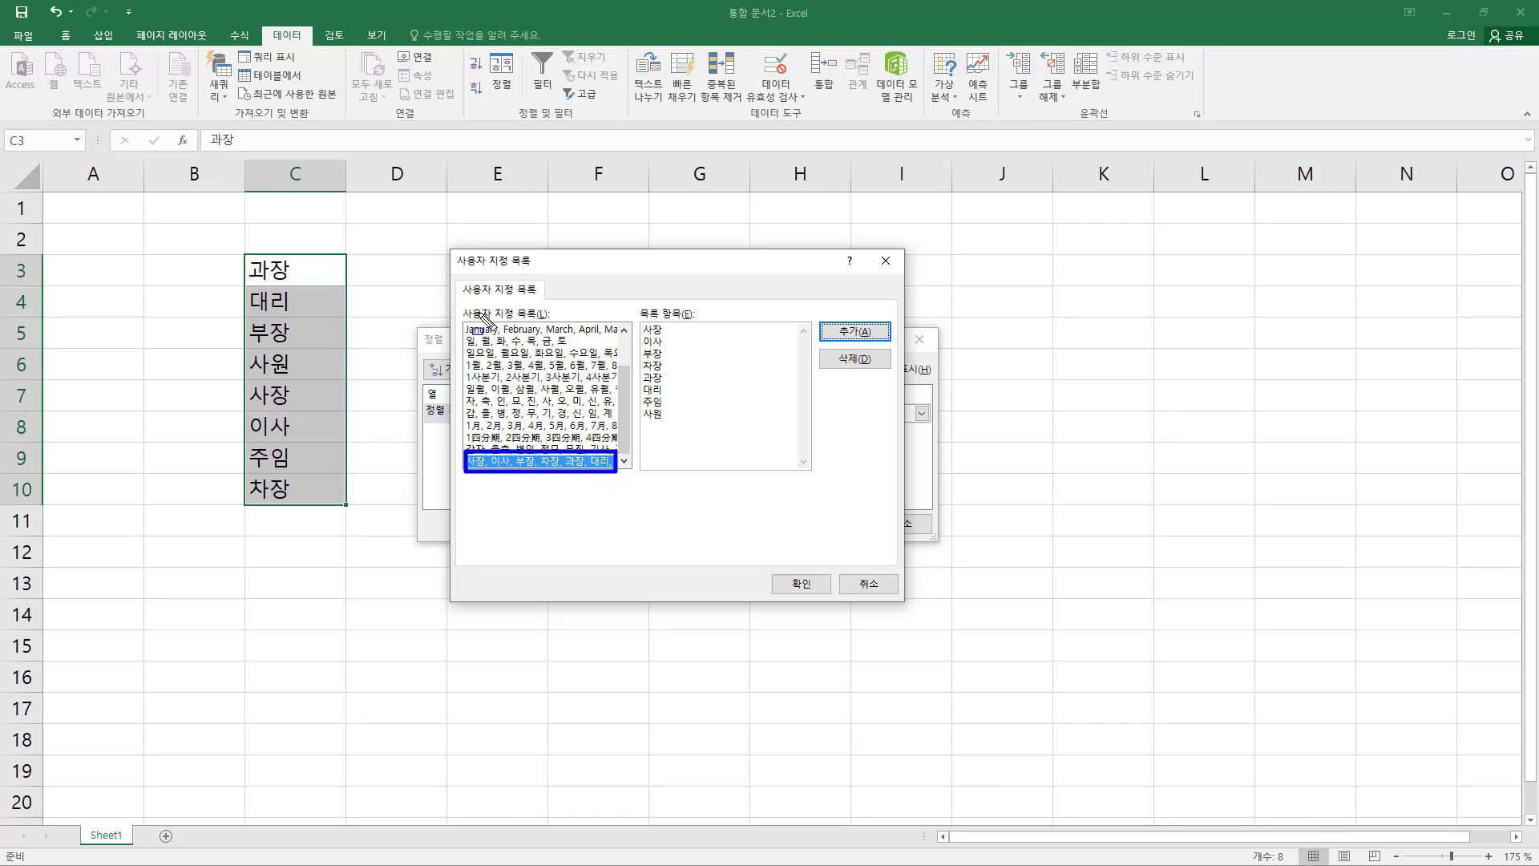
pyautogui.moveTo(462, 303); pyautogui.dragTo(556, 319)
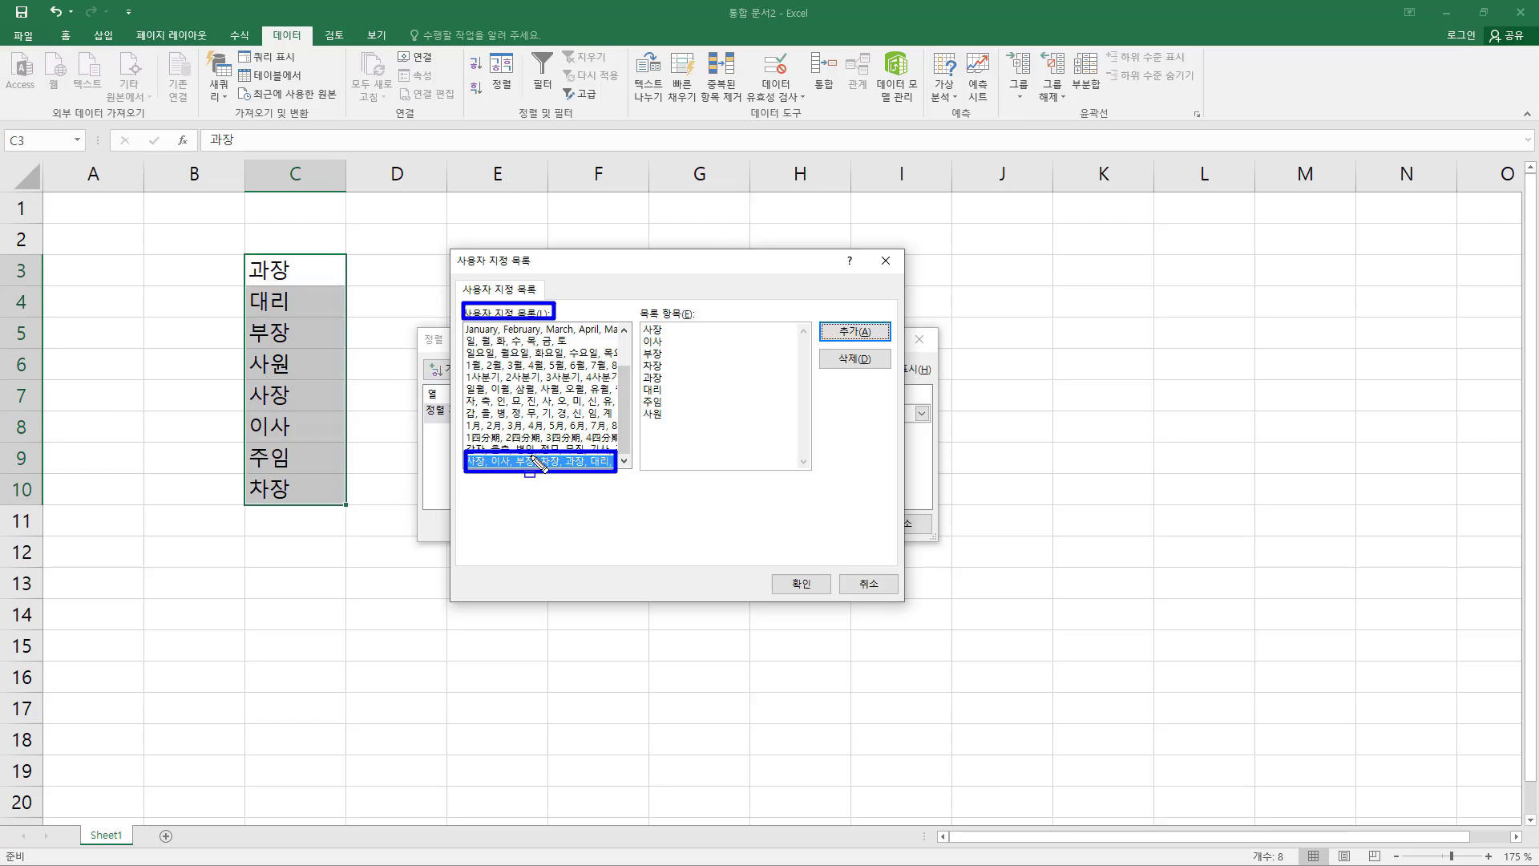
pyautogui.moveTo(775, 568); pyautogui.dragTo(816, 593)
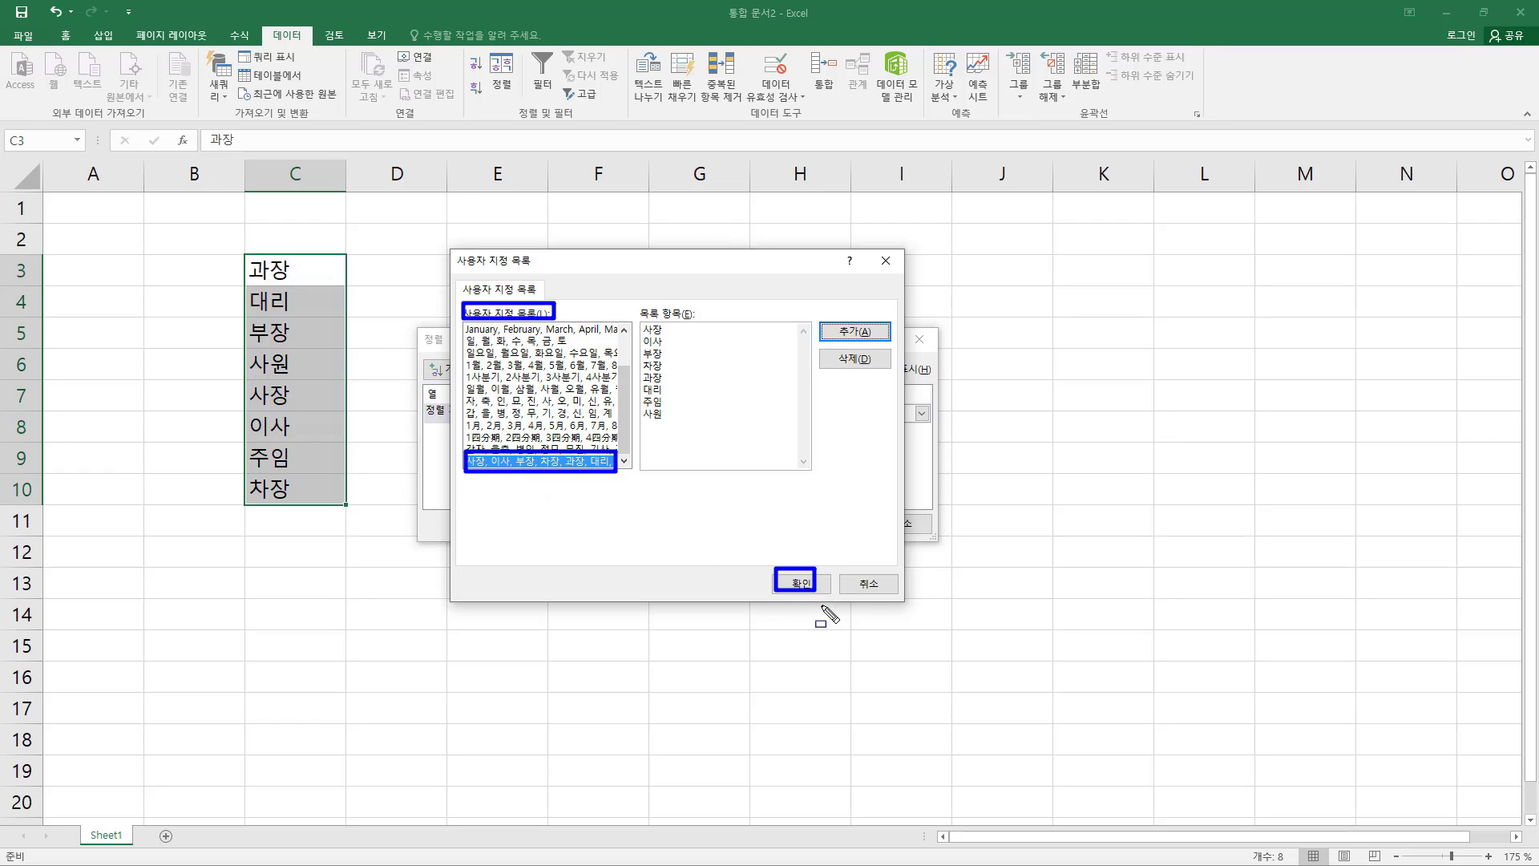
pyautogui.press('Escape')
pyautogui.click(804, 585)
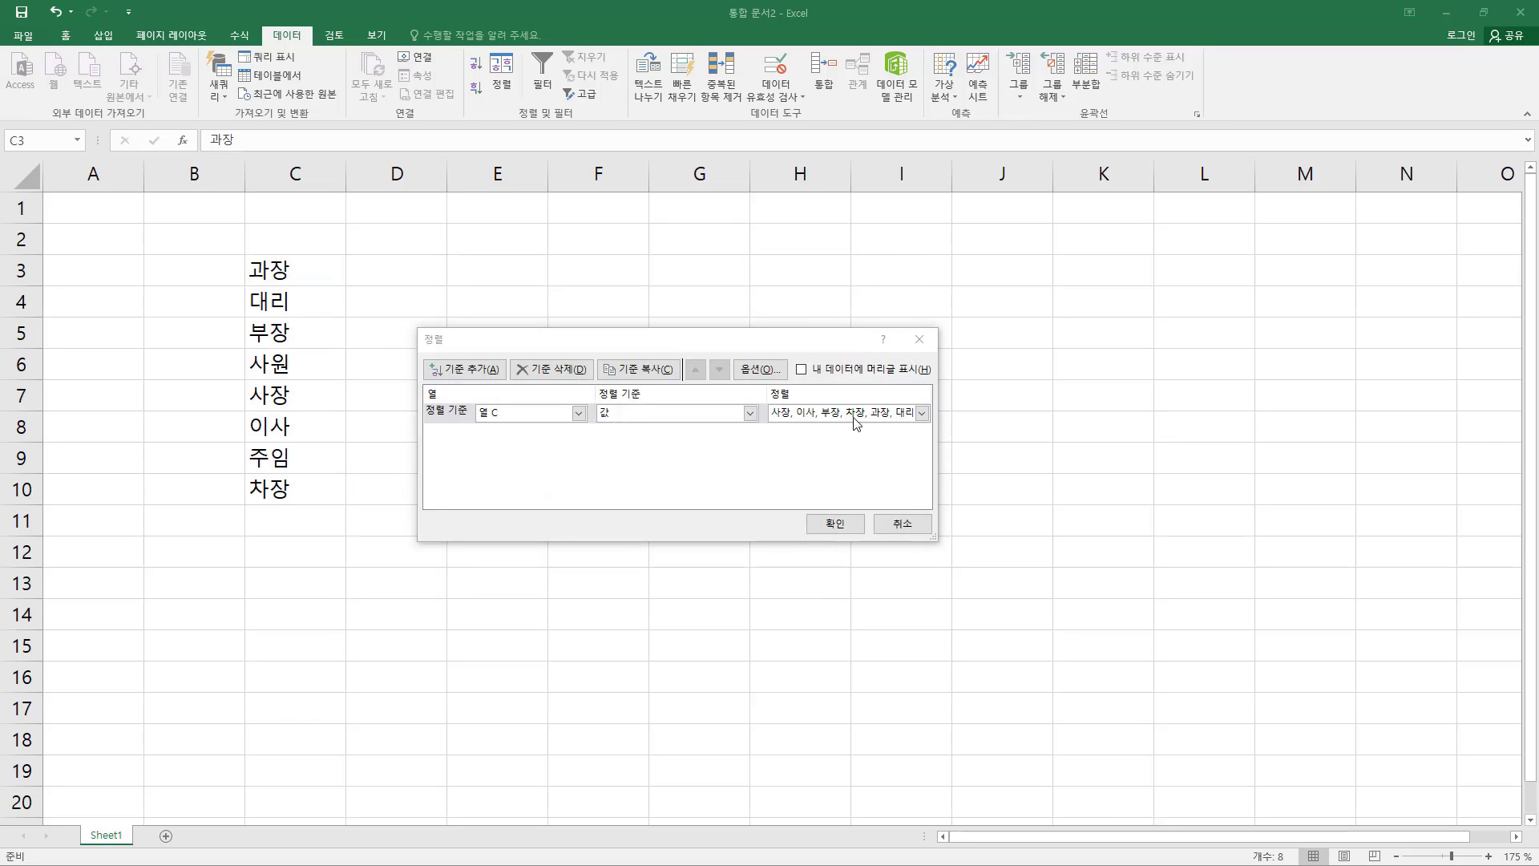
# Step: Apply the column C sort by values using the 사장, 이사, 부장, 차장, 과장, 대리 custom order, and deselect the range
pyautogui.moveTo(764, 397); pyautogui.dragTo(922, 427)
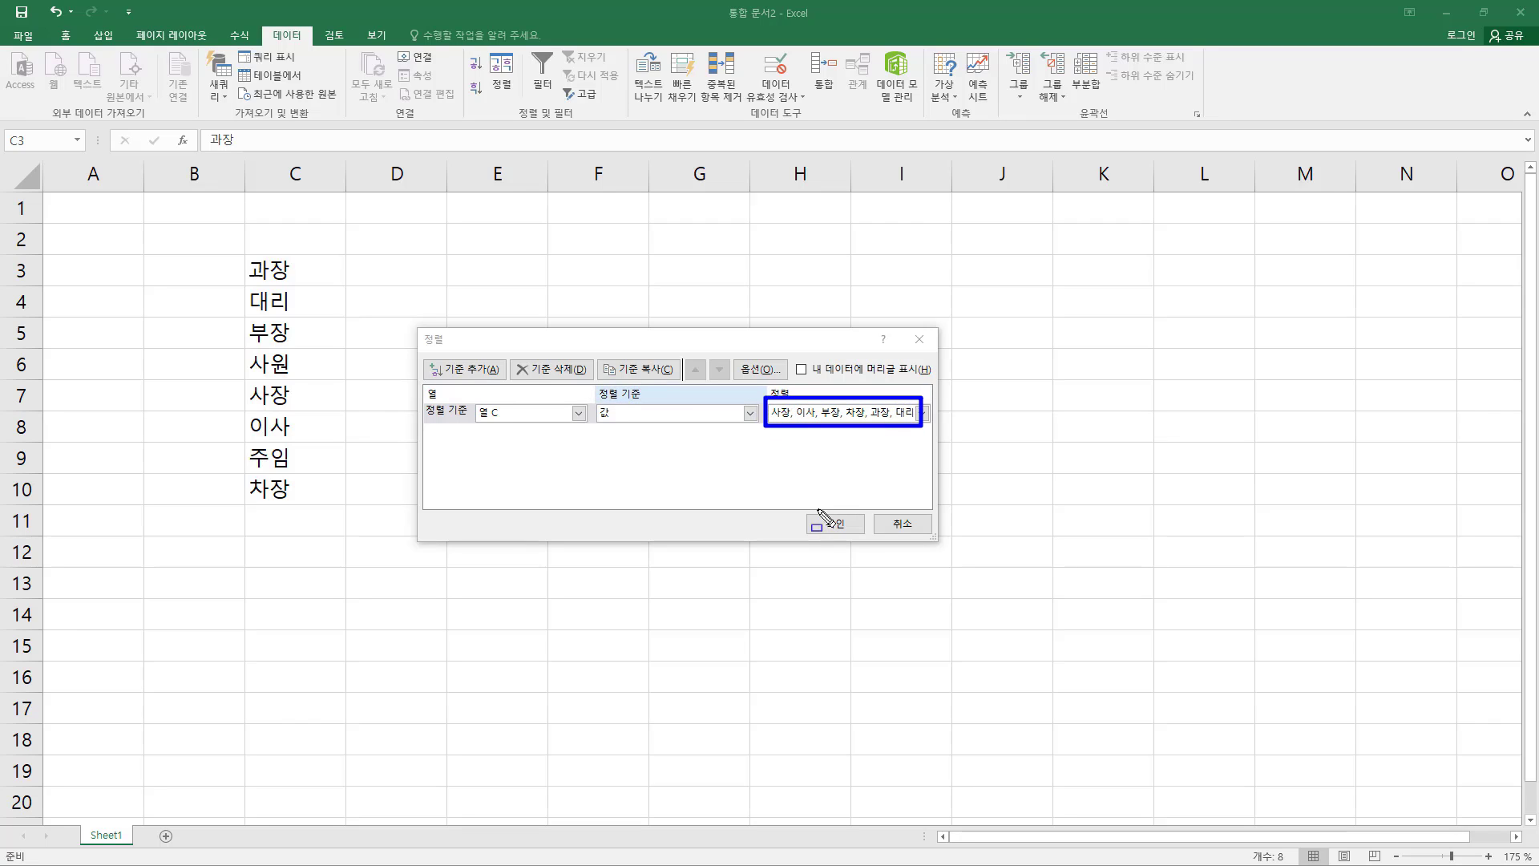
pyautogui.moveTo(816, 507); pyautogui.dragTo(851, 539)
pyautogui.moveTo(420, 322); pyautogui.dragTo(511, 423)
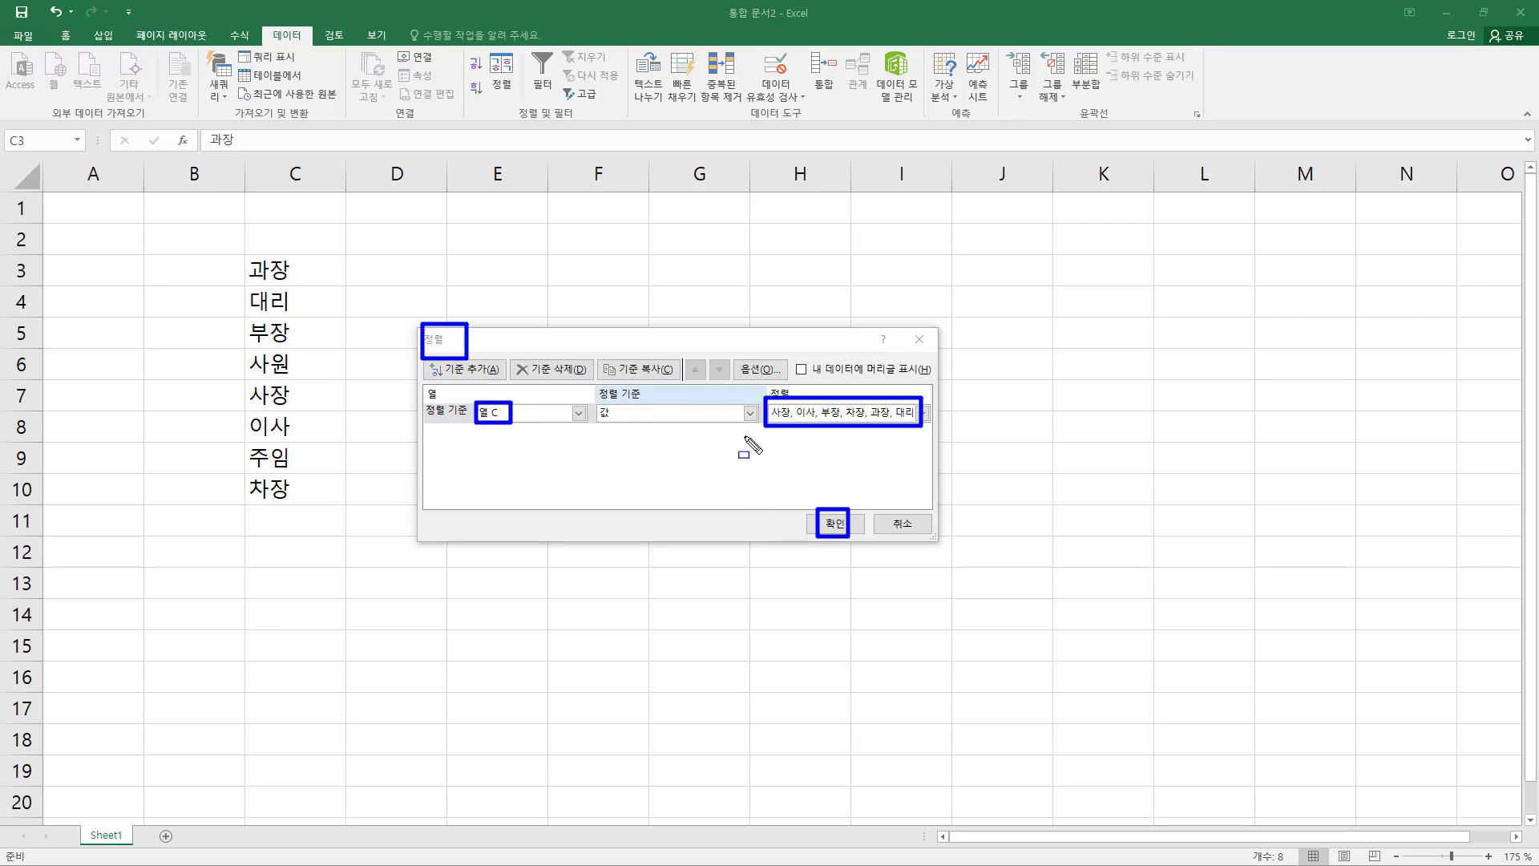
pyautogui.moveTo(772, 436); pyautogui.dragTo(916, 437)
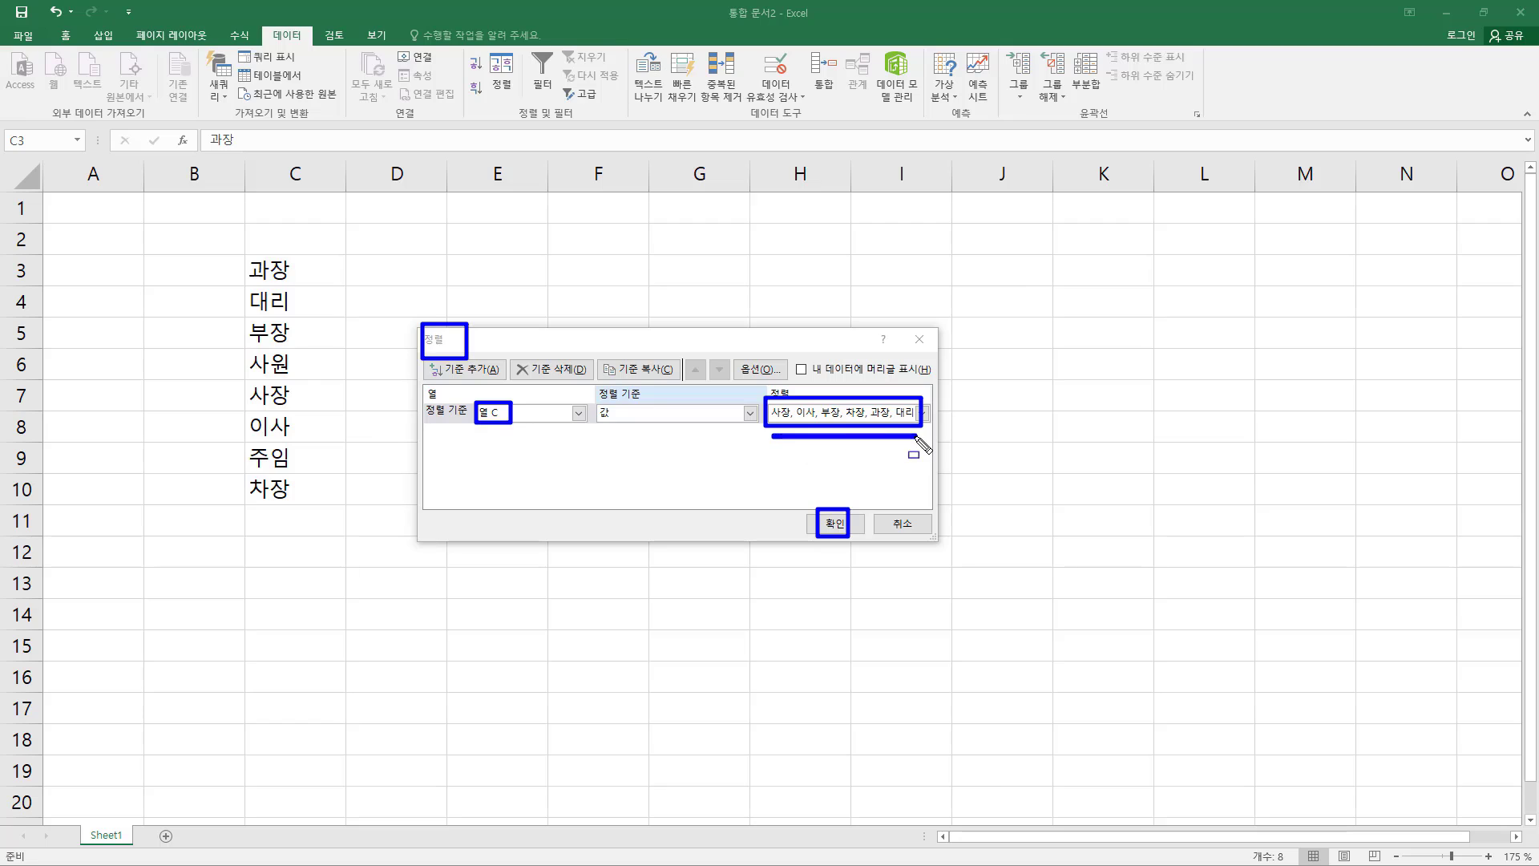
pyautogui.click(837, 522)
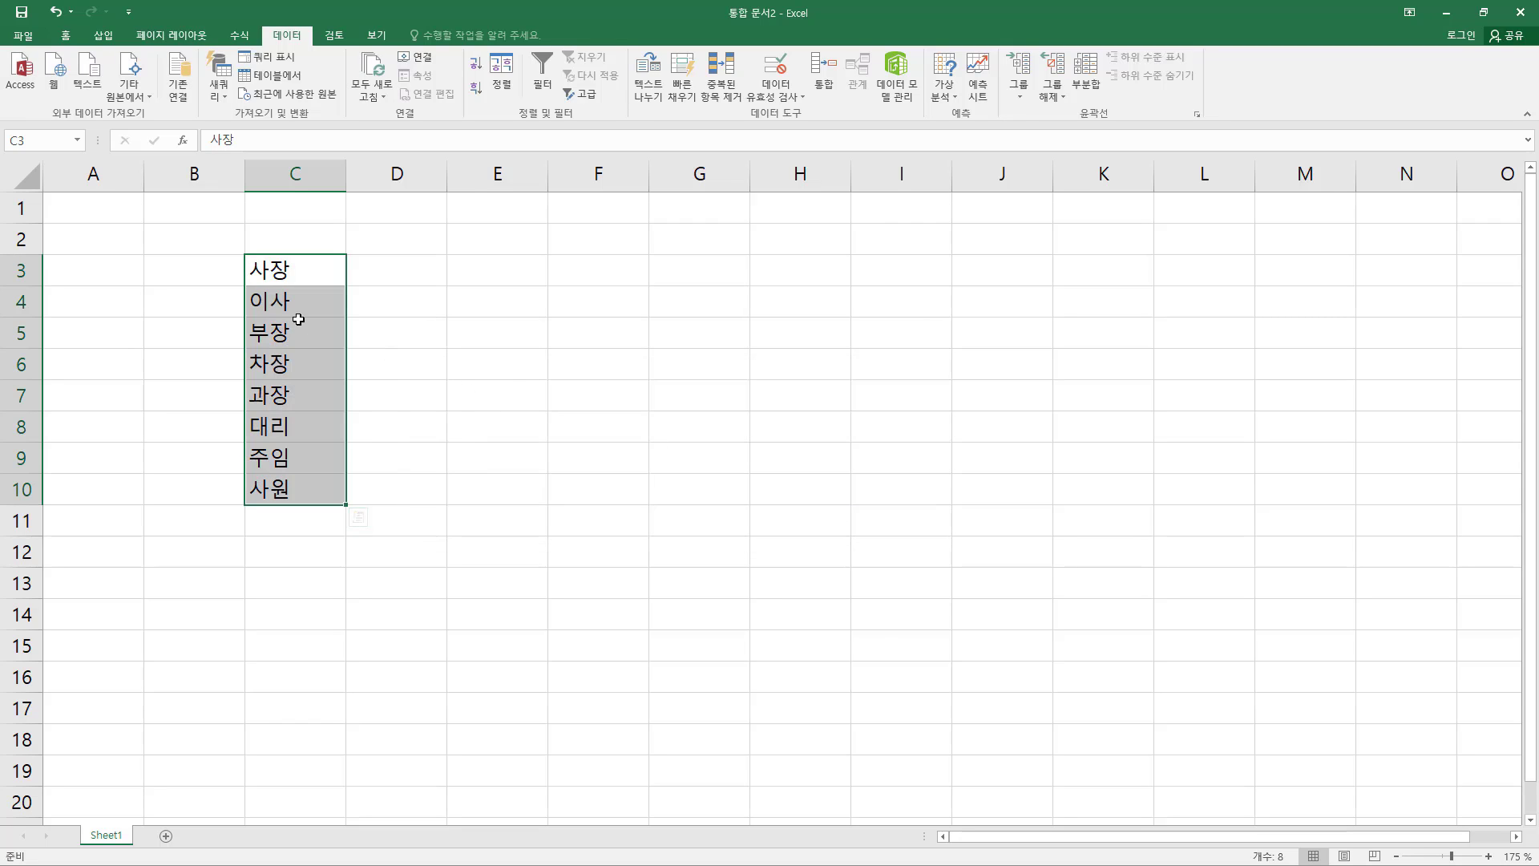
pyautogui.moveTo(245, 251); pyautogui.dragTo(312, 522)
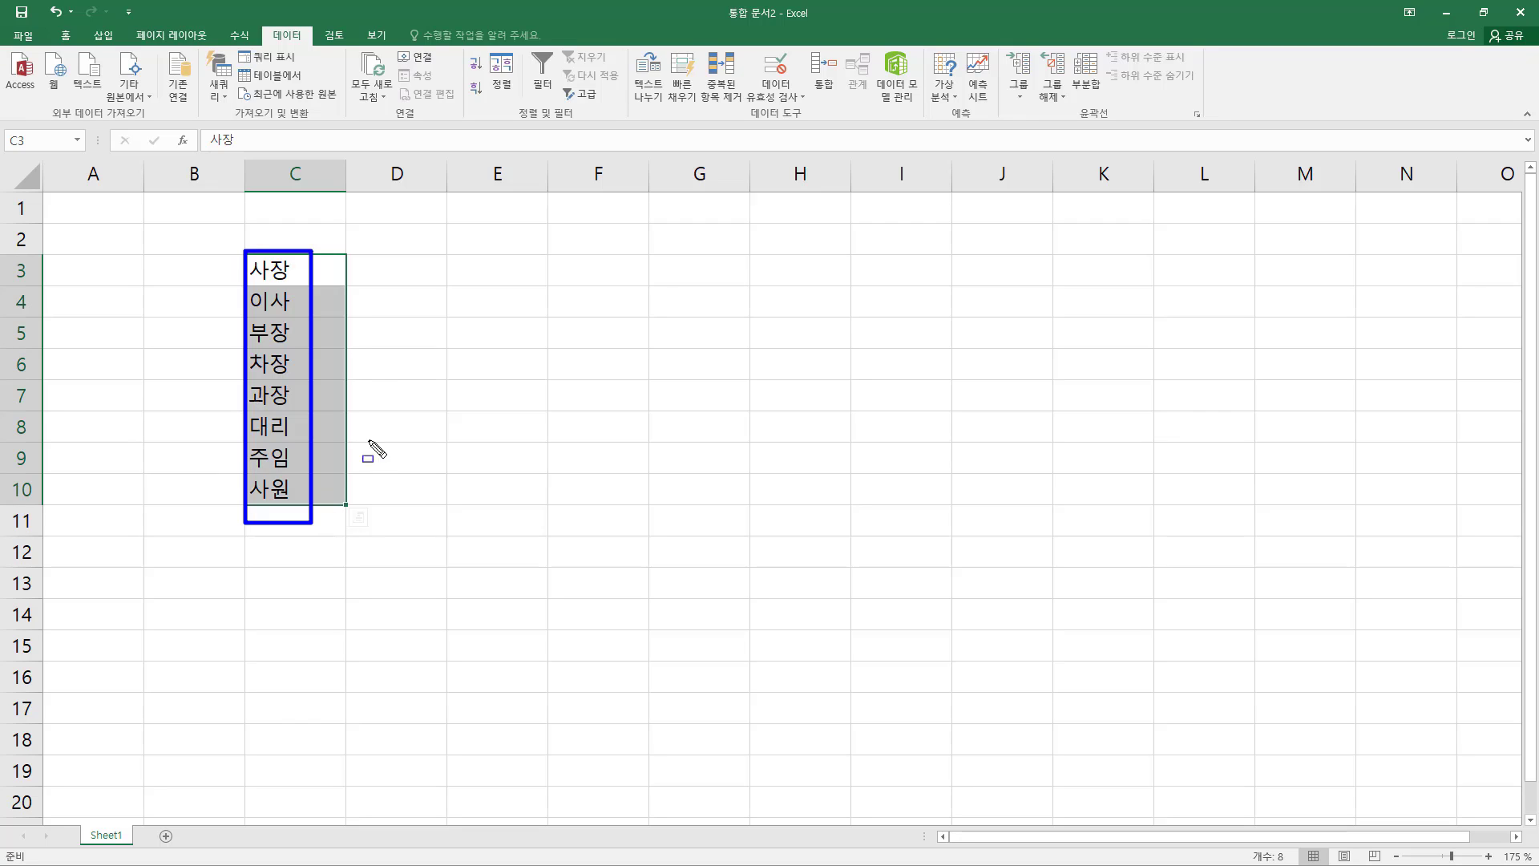
pyautogui.press('Escape')
pyautogui.click(487, 362)
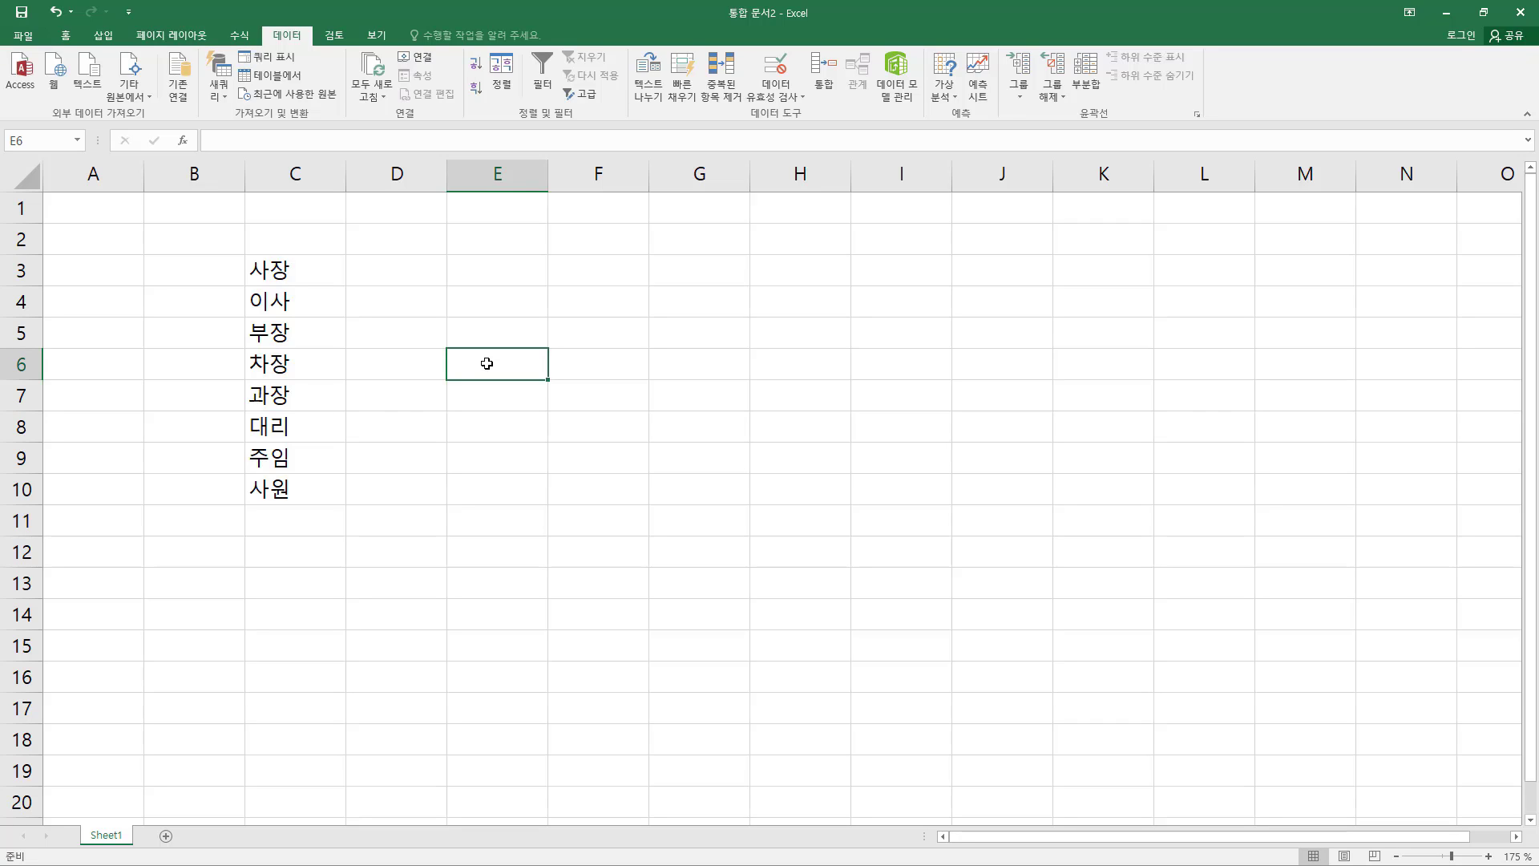
# Step: Enter 사장 in E3 and autofill the job title series down to E16
pyautogui.click(488, 278)
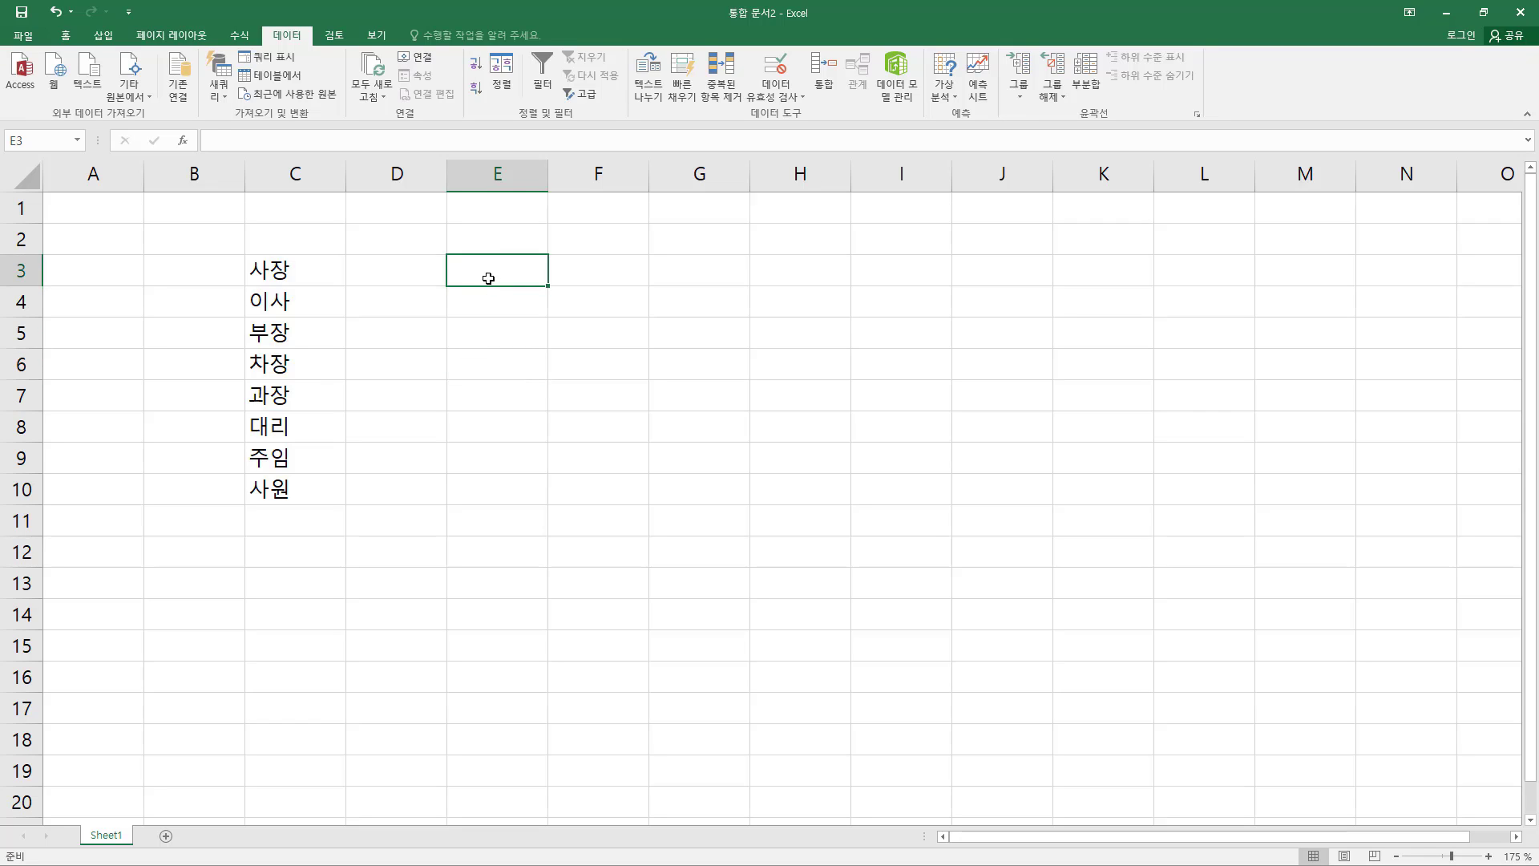
pyautogui.write('사장')
pyautogui.press('Return')
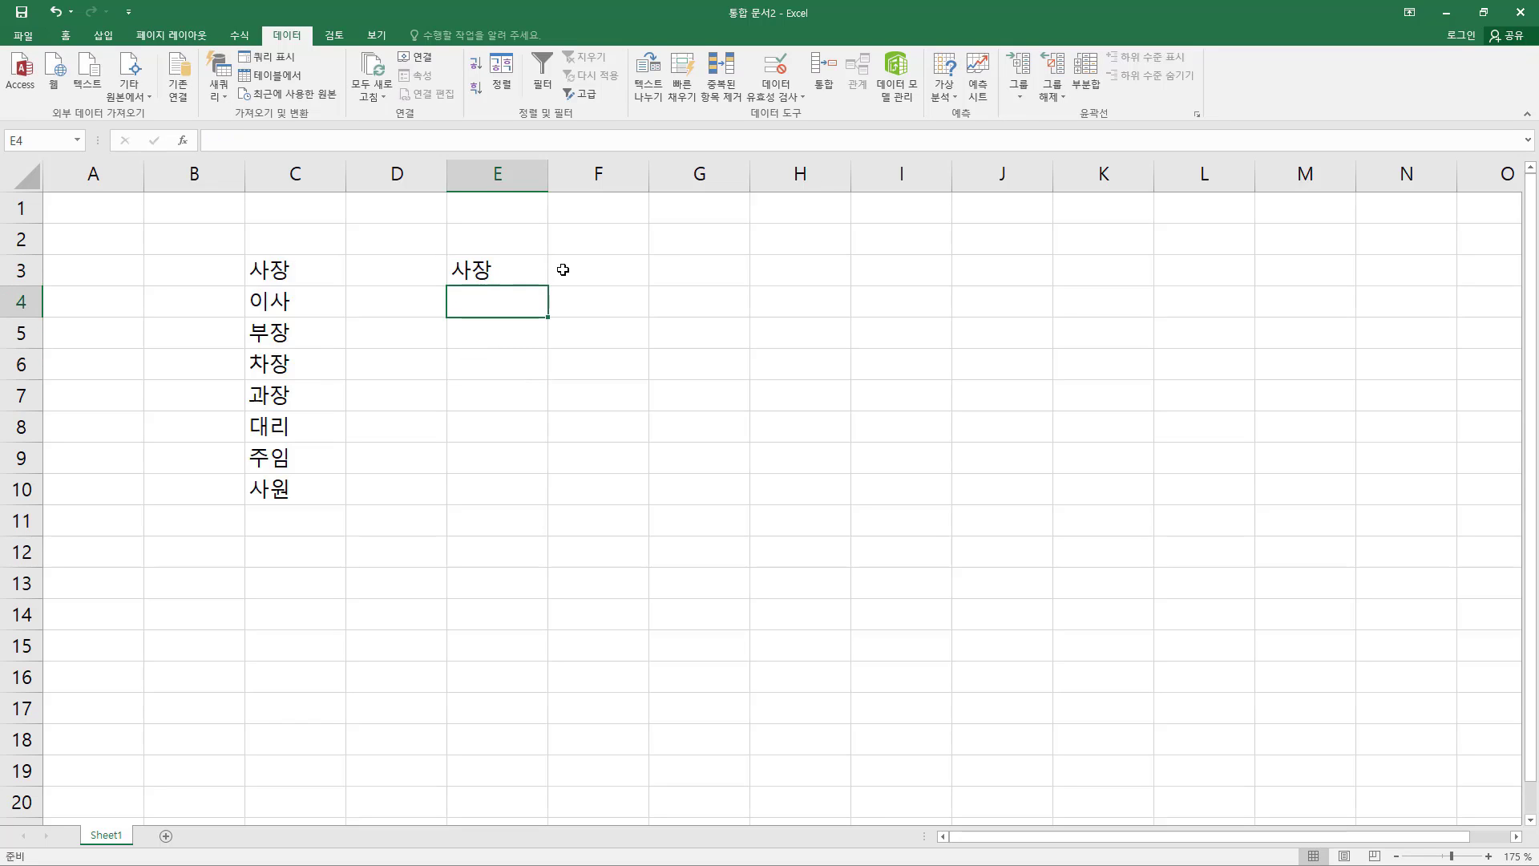
pyautogui.press('Up')
pyautogui.moveTo(550, 288); pyautogui.dragTo(579, 688)
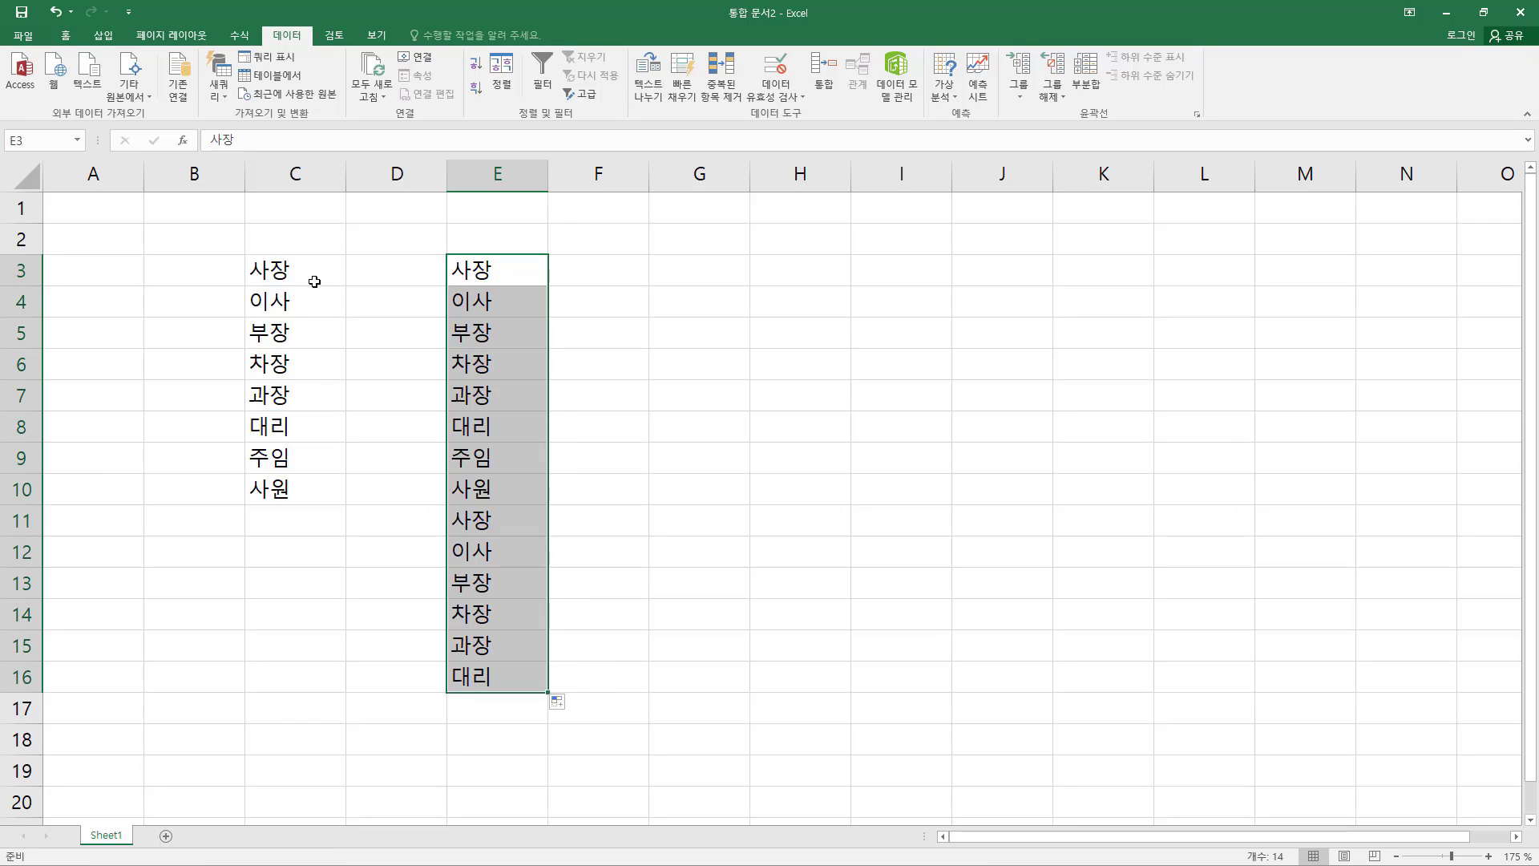
pyautogui.moveTo(243, 254)
pyautogui.mouseDown()
pyautogui.moveTo(316, 521)
pyautogui.moveTo(328, 498)
pyautogui.mouseUp()
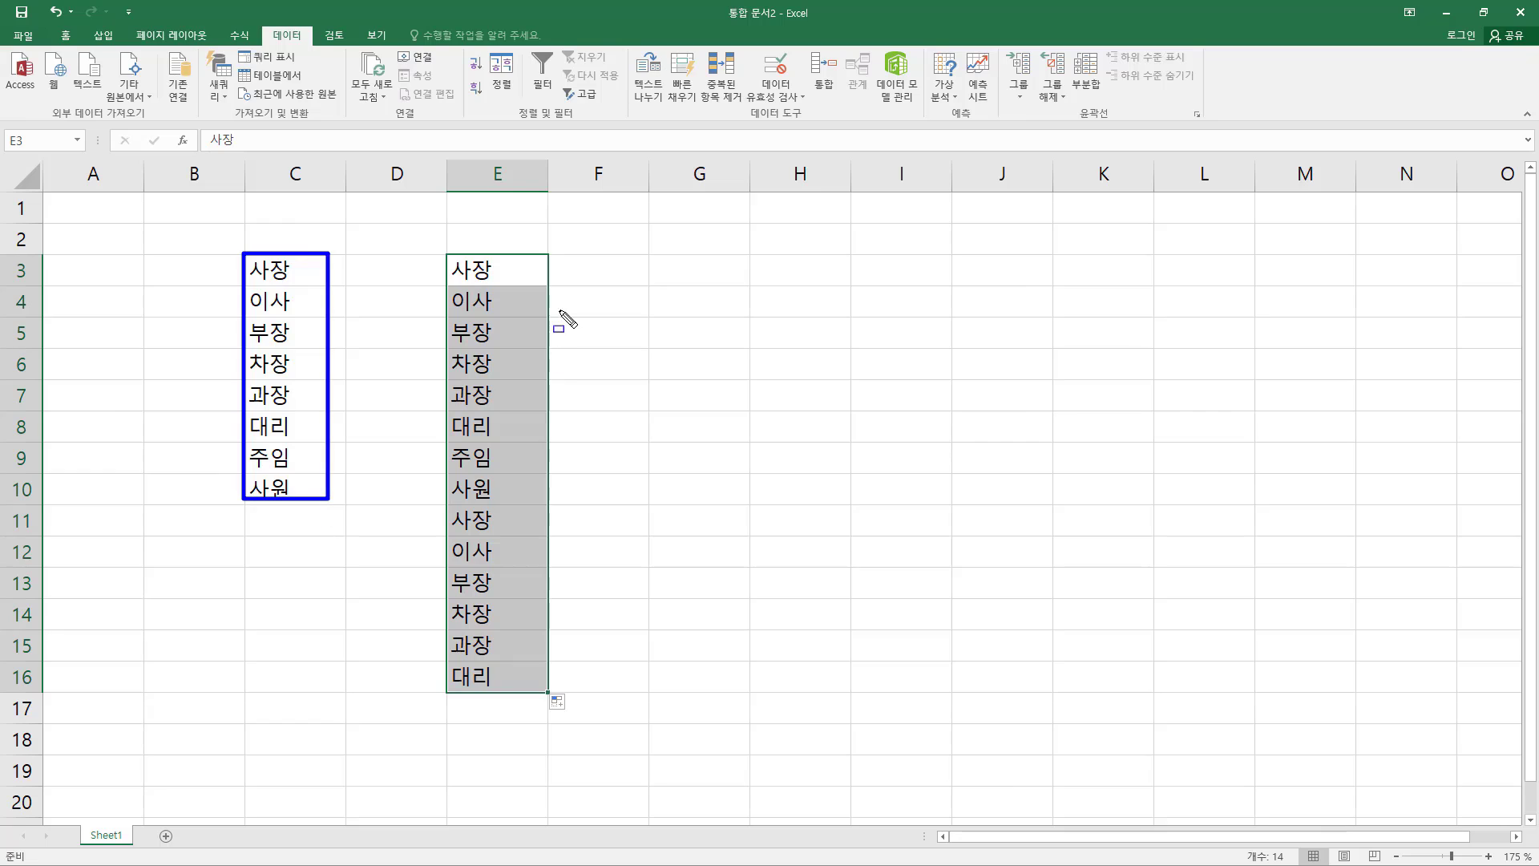
pyautogui.moveTo(437, 252)
pyautogui.mouseDown()
pyautogui.moveTo(543, 457)
pyautogui.moveTo(515, 703)
pyautogui.mouseUp()
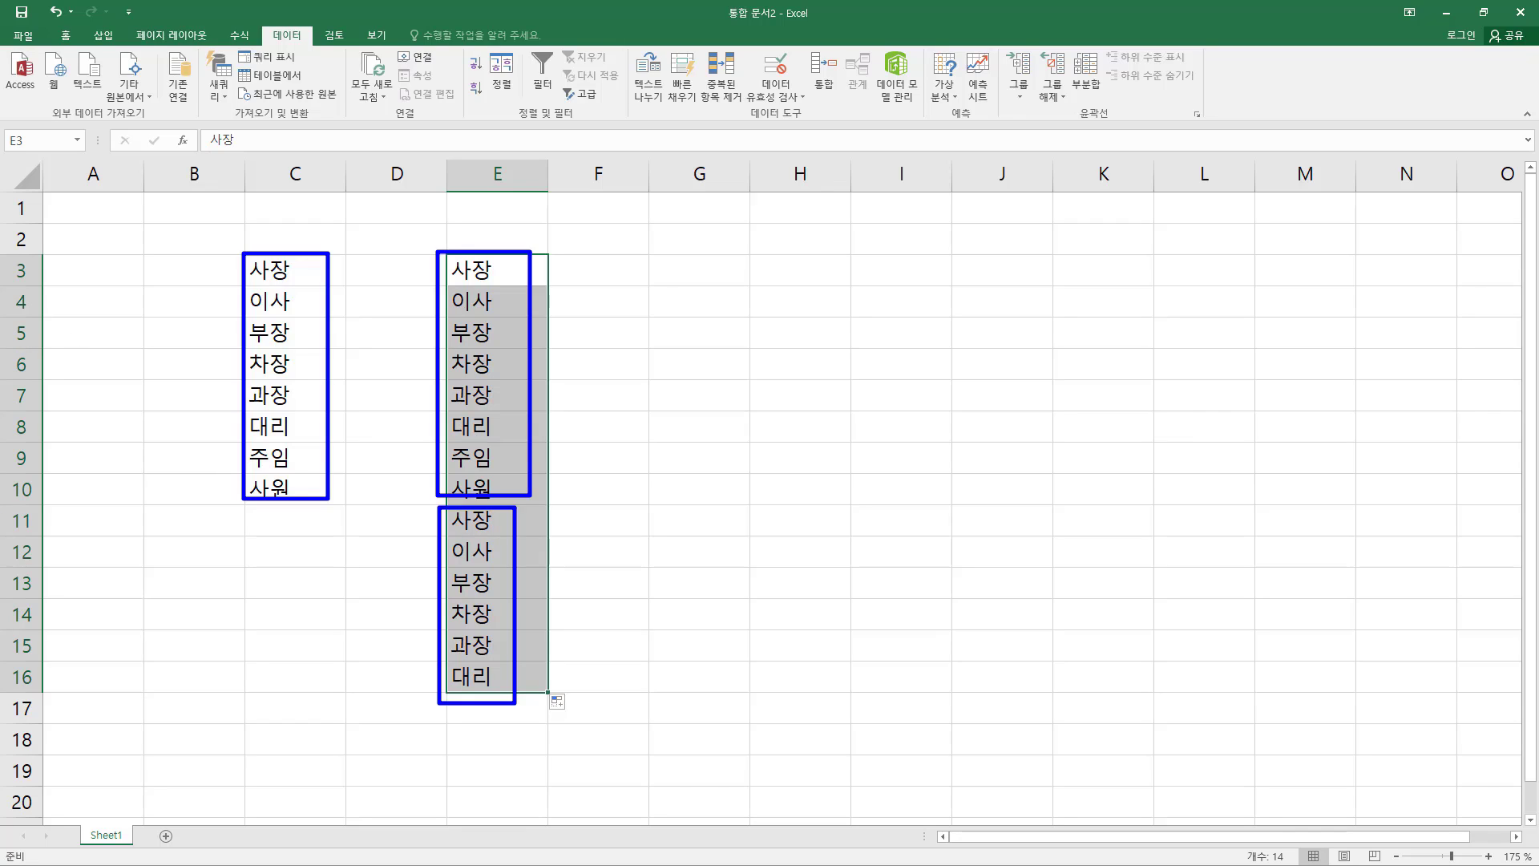
pyautogui.click(314, 277)
pyautogui.click(466, 313)
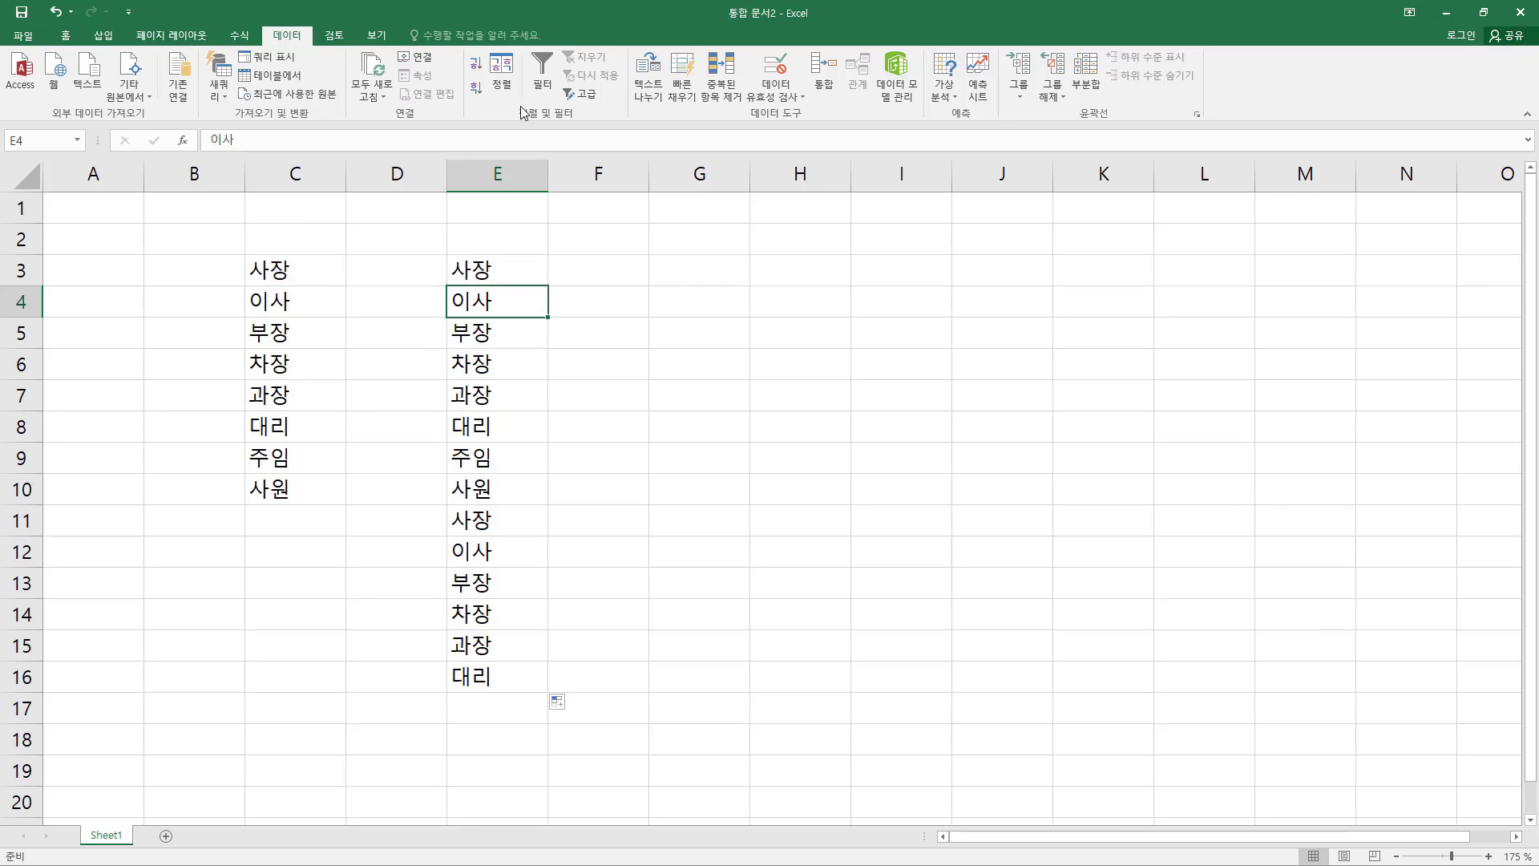
# Step: Open the custom list editor (사용자 지정 목록 편집) from the 일반 section of the advanced program options
pyautogui.click(32, 37)
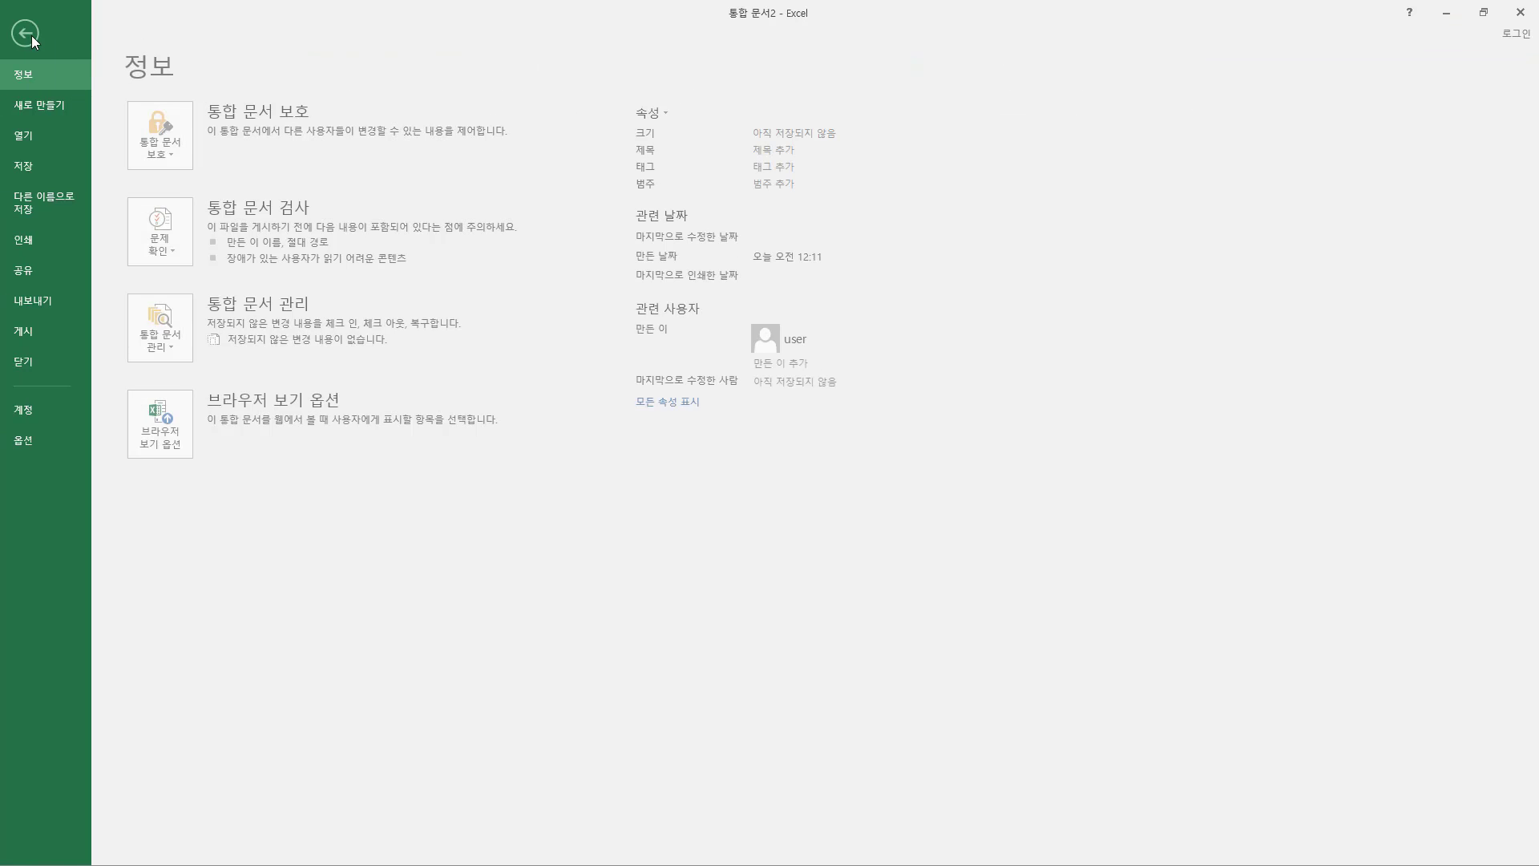
pyautogui.click(41, 441)
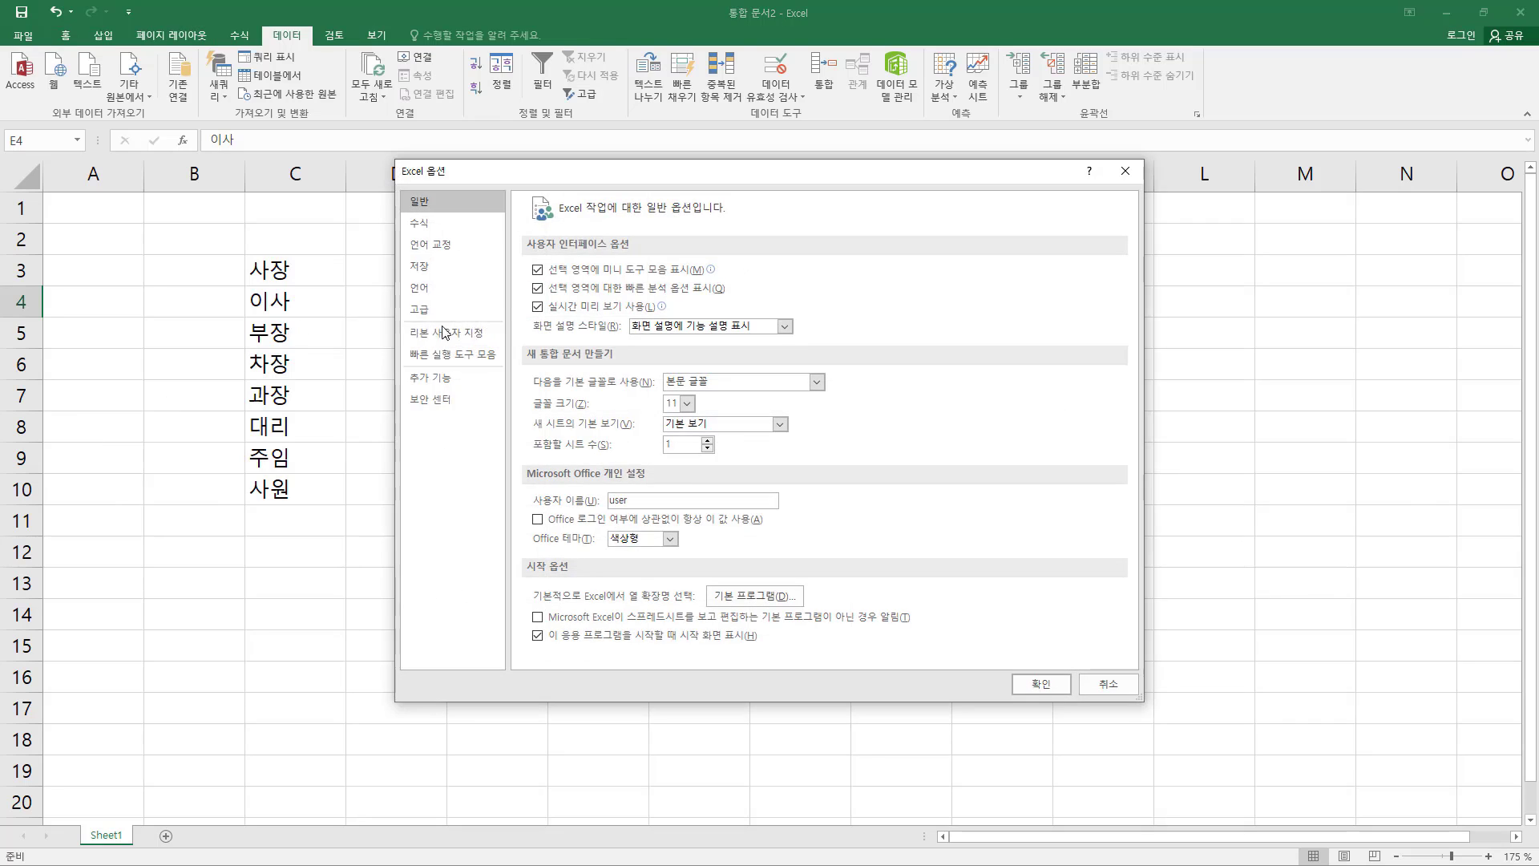
pyautogui.click(463, 313)
pyautogui.scroll(-20, 872, 374)
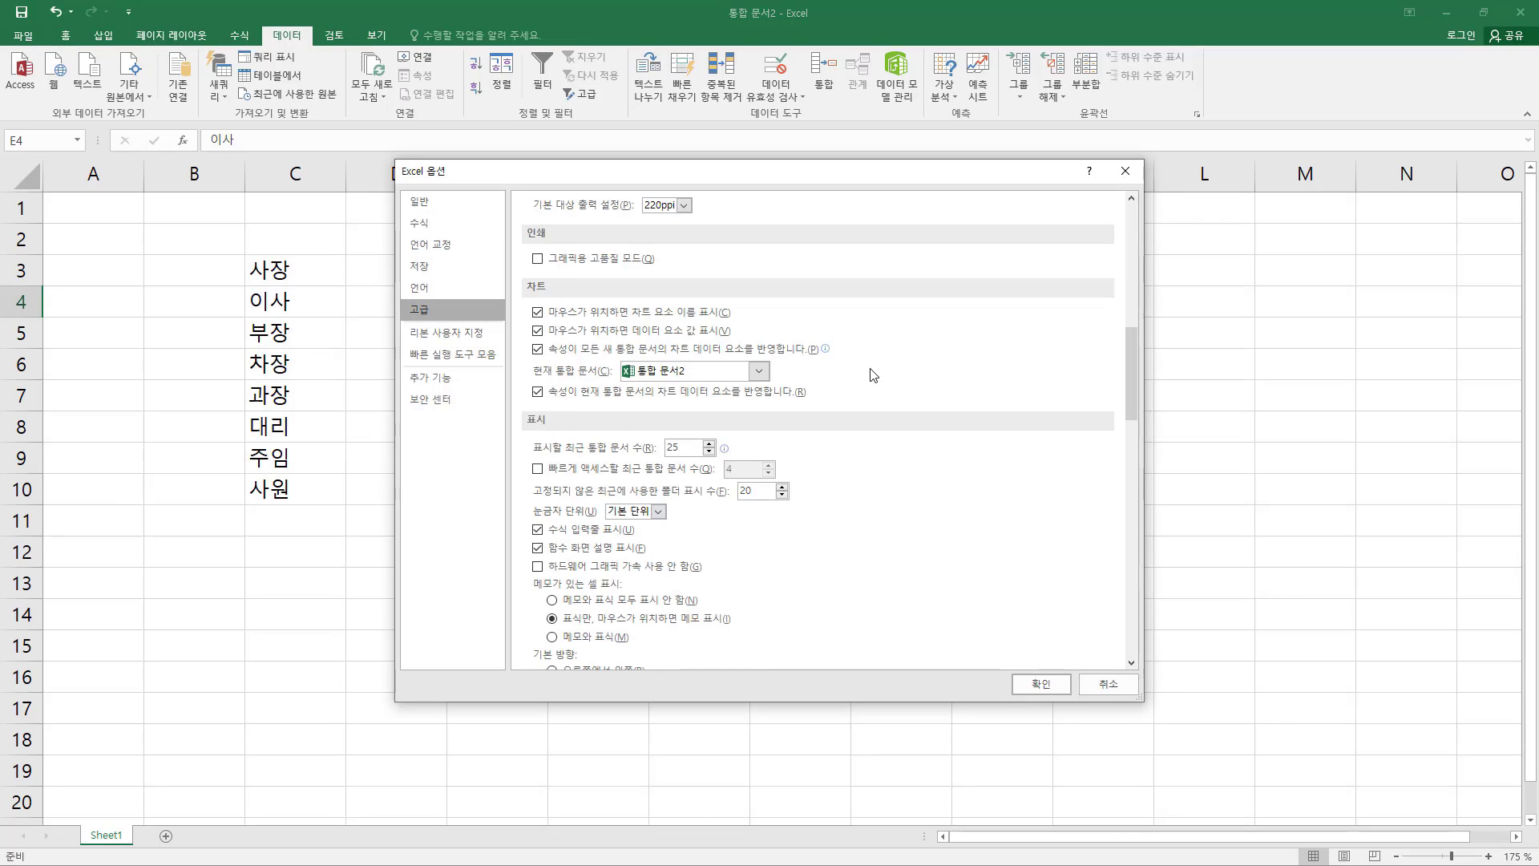
pyautogui.scroll(6, 858, 368)
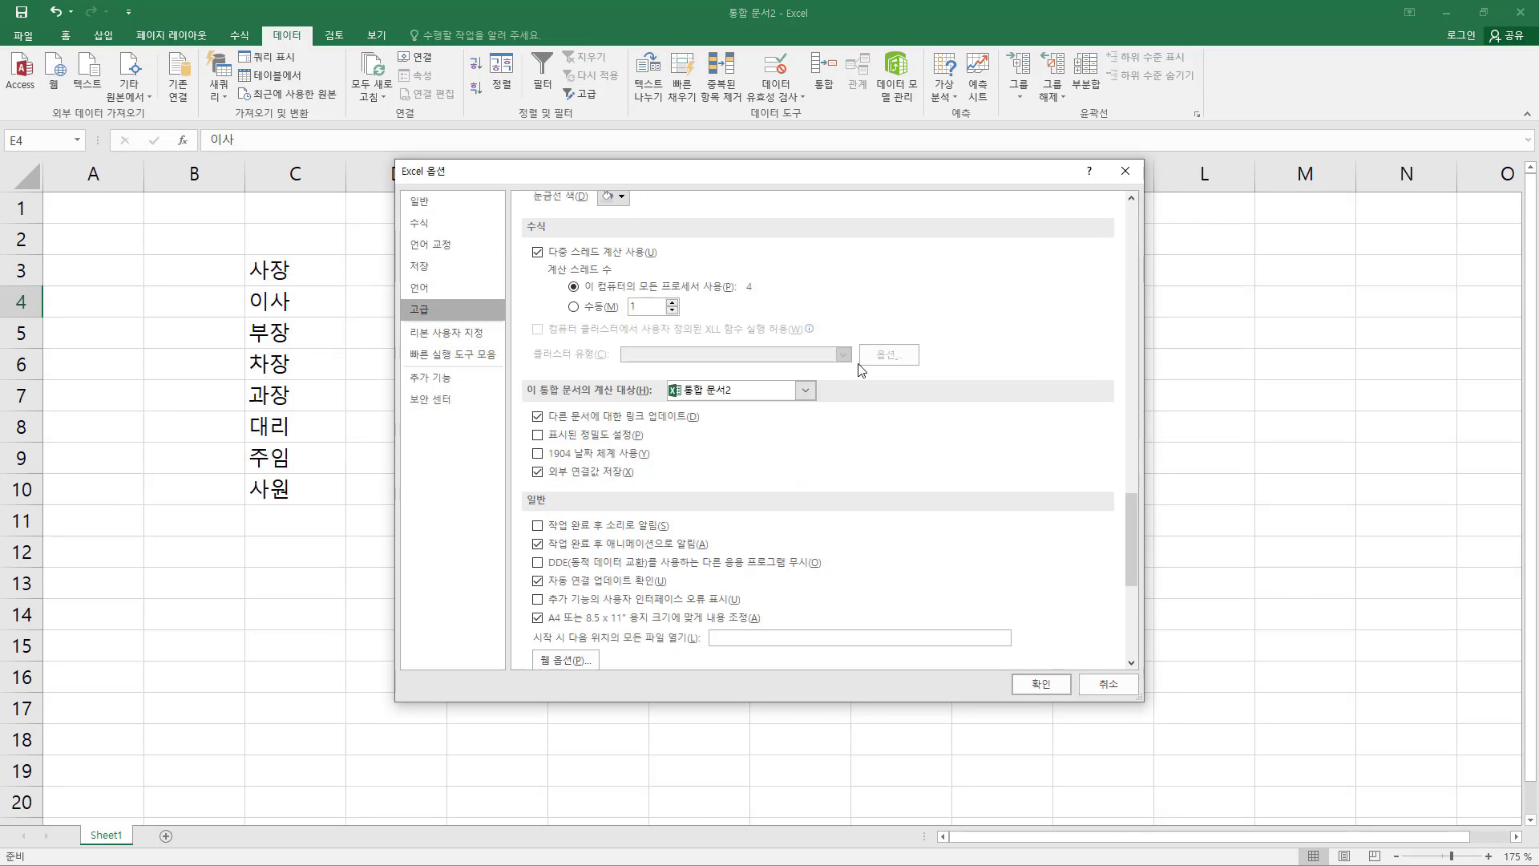
pyautogui.scroll(-1, 730, 506)
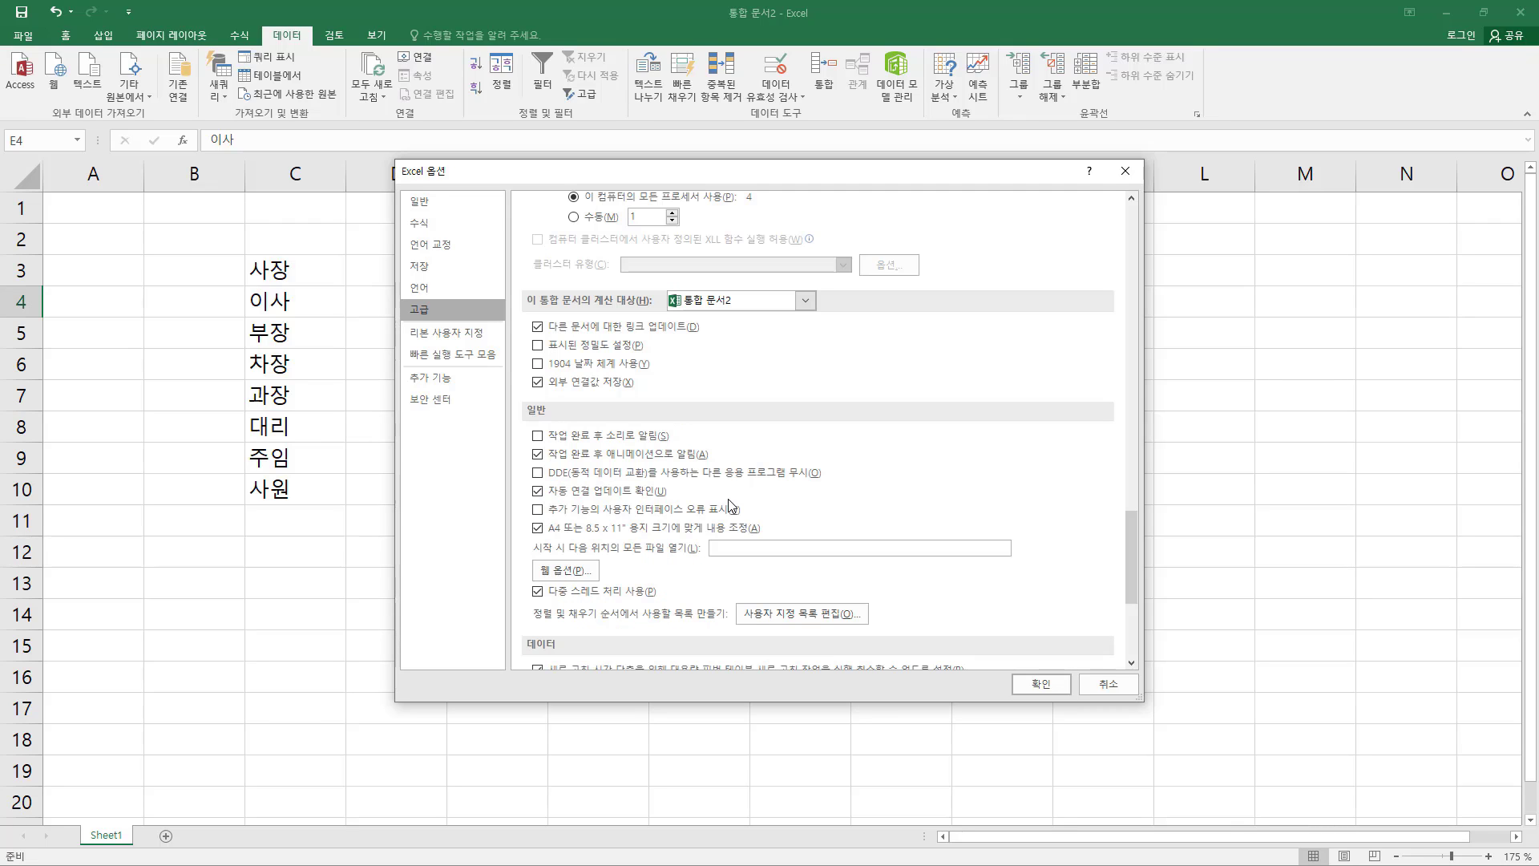
pyautogui.moveTo(520, 391); pyautogui.dragTo(559, 428)
pyautogui.moveTo(736, 603); pyautogui.dragTo(871, 626)
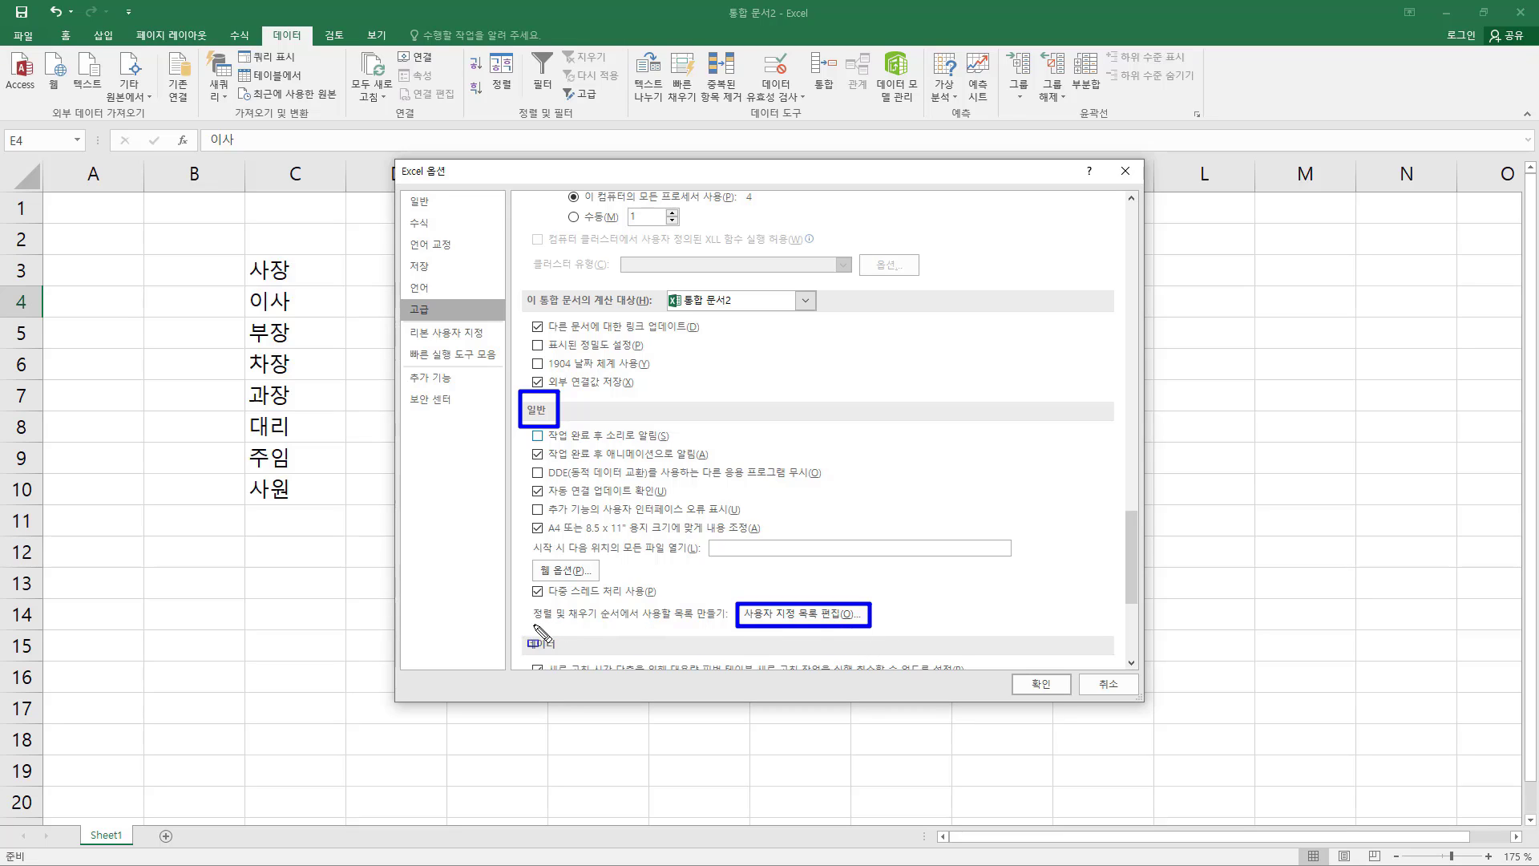
pyautogui.moveTo(532, 624); pyautogui.dragTo(730, 626)
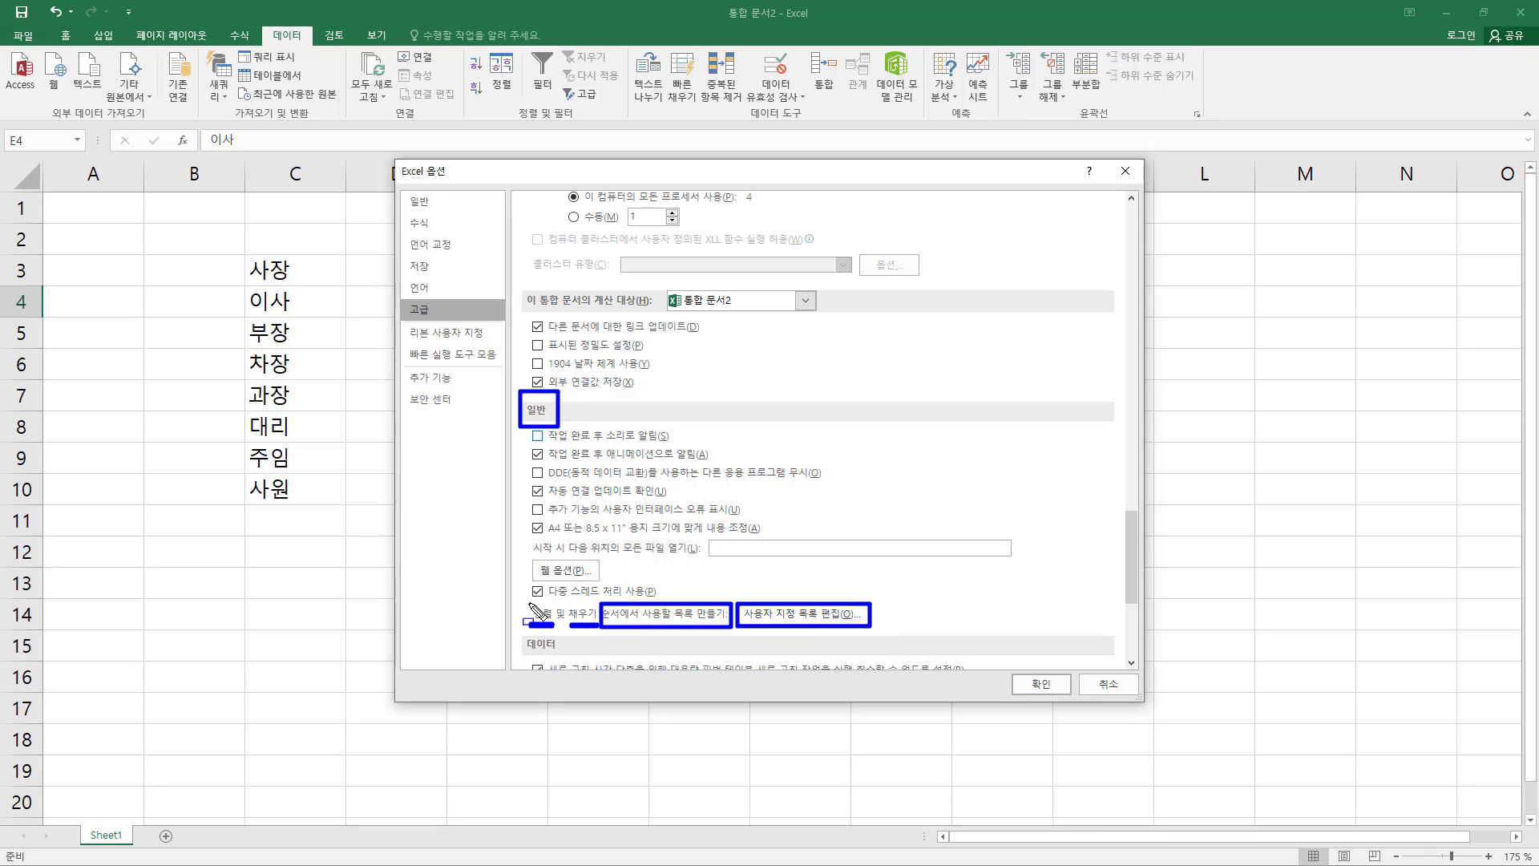
pyautogui.moveTo(528, 596)
pyautogui.mouseDown()
pyautogui.moveTo(558, 631)
pyautogui.moveTo(603, 639)
pyautogui.mouseUp()
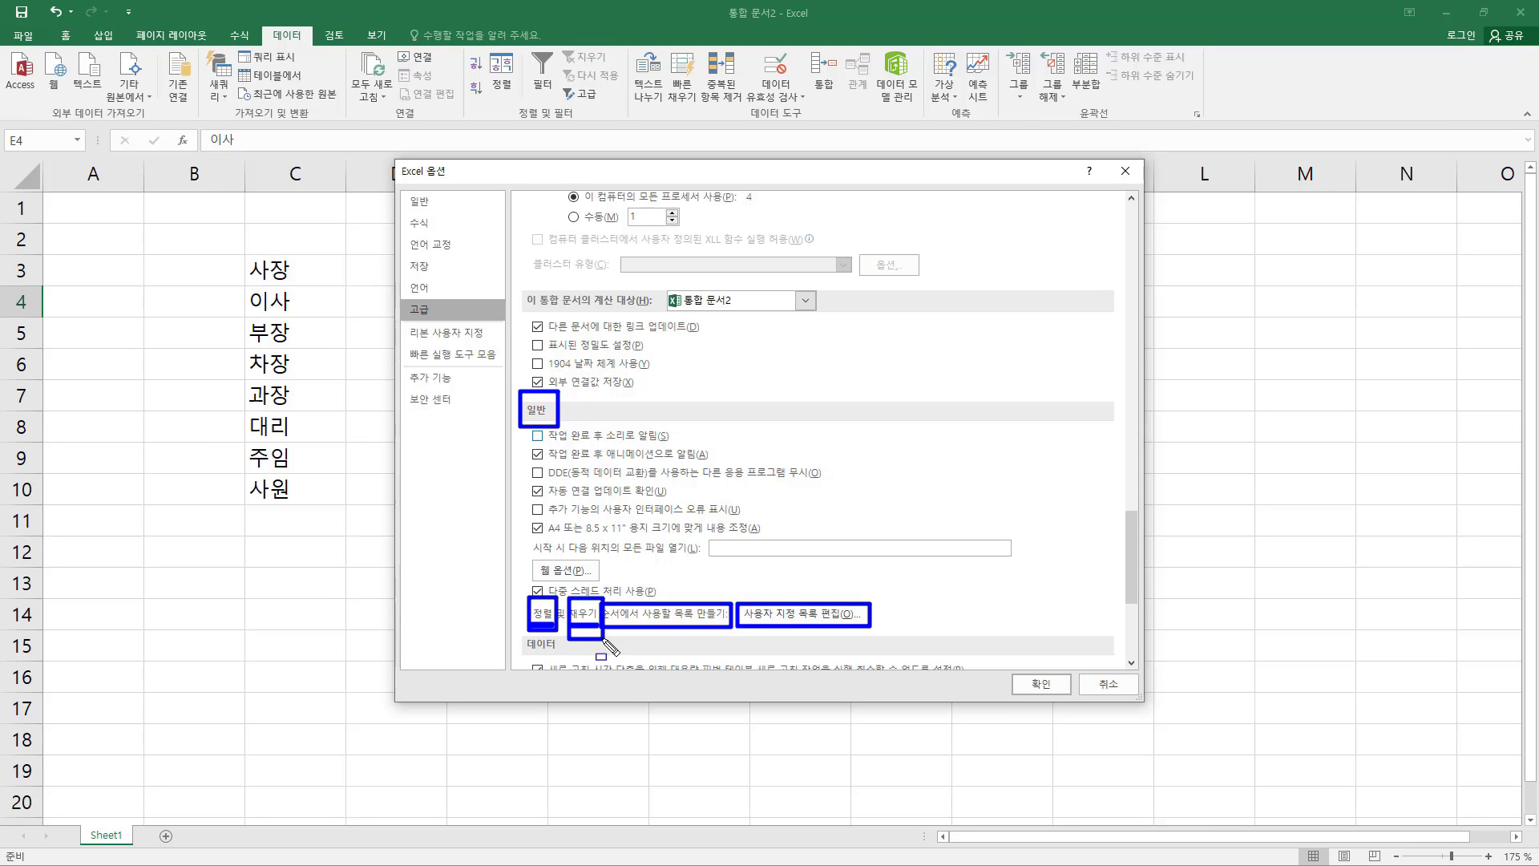
pyautogui.click(802, 614)
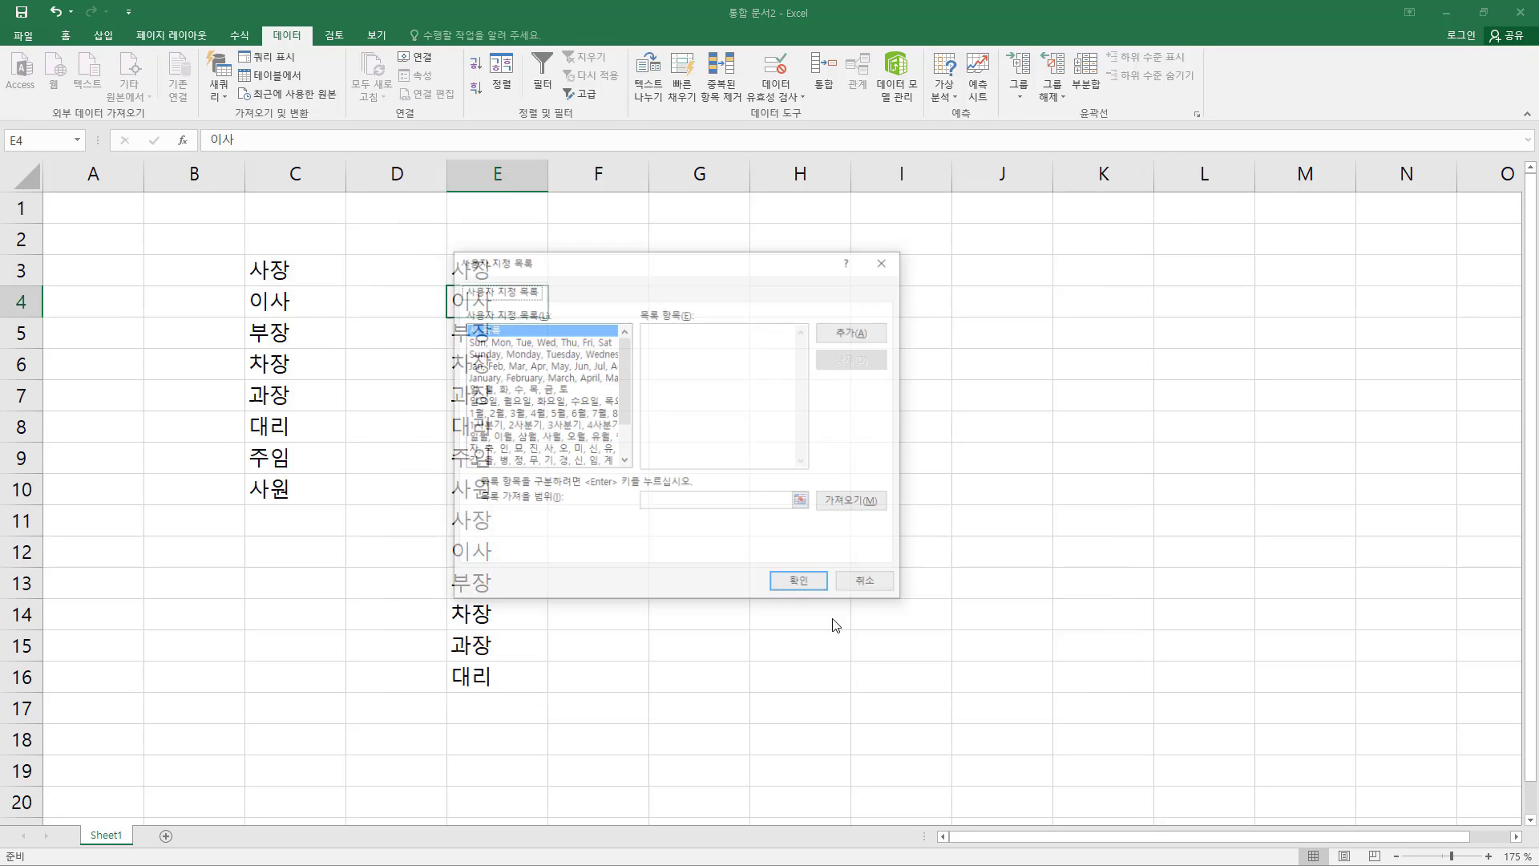
# Step: Move the custom list editor clear of the data and view the entries of the job title list starting with 사장
pyautogui.moveTo(697, 258); pyautogui.dragTo(852, 240)
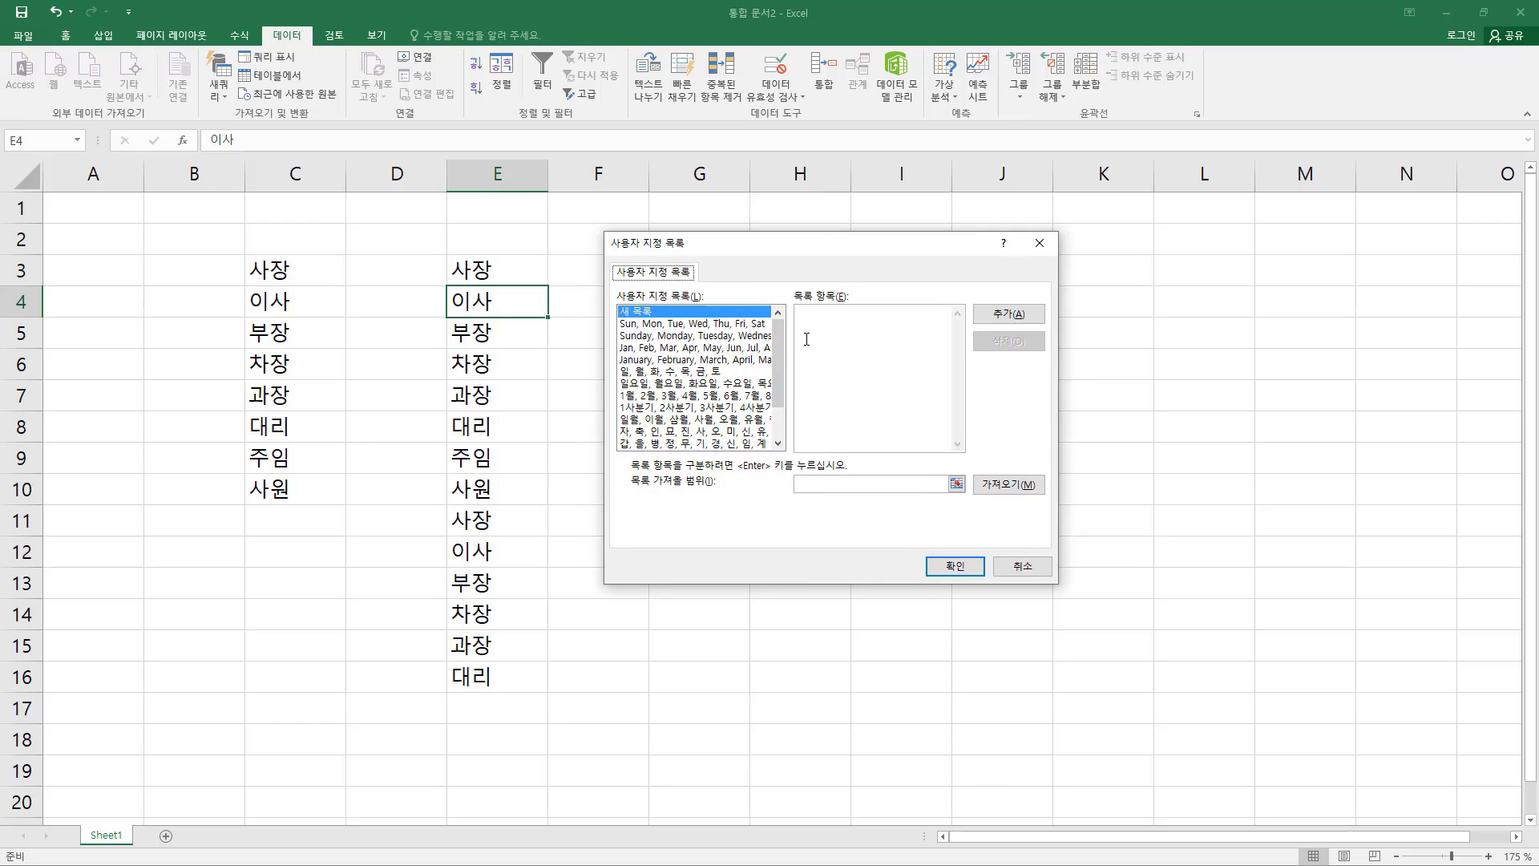
pyautogui.moveTo(779, 367); pyautogui.dragTo(779, 457)
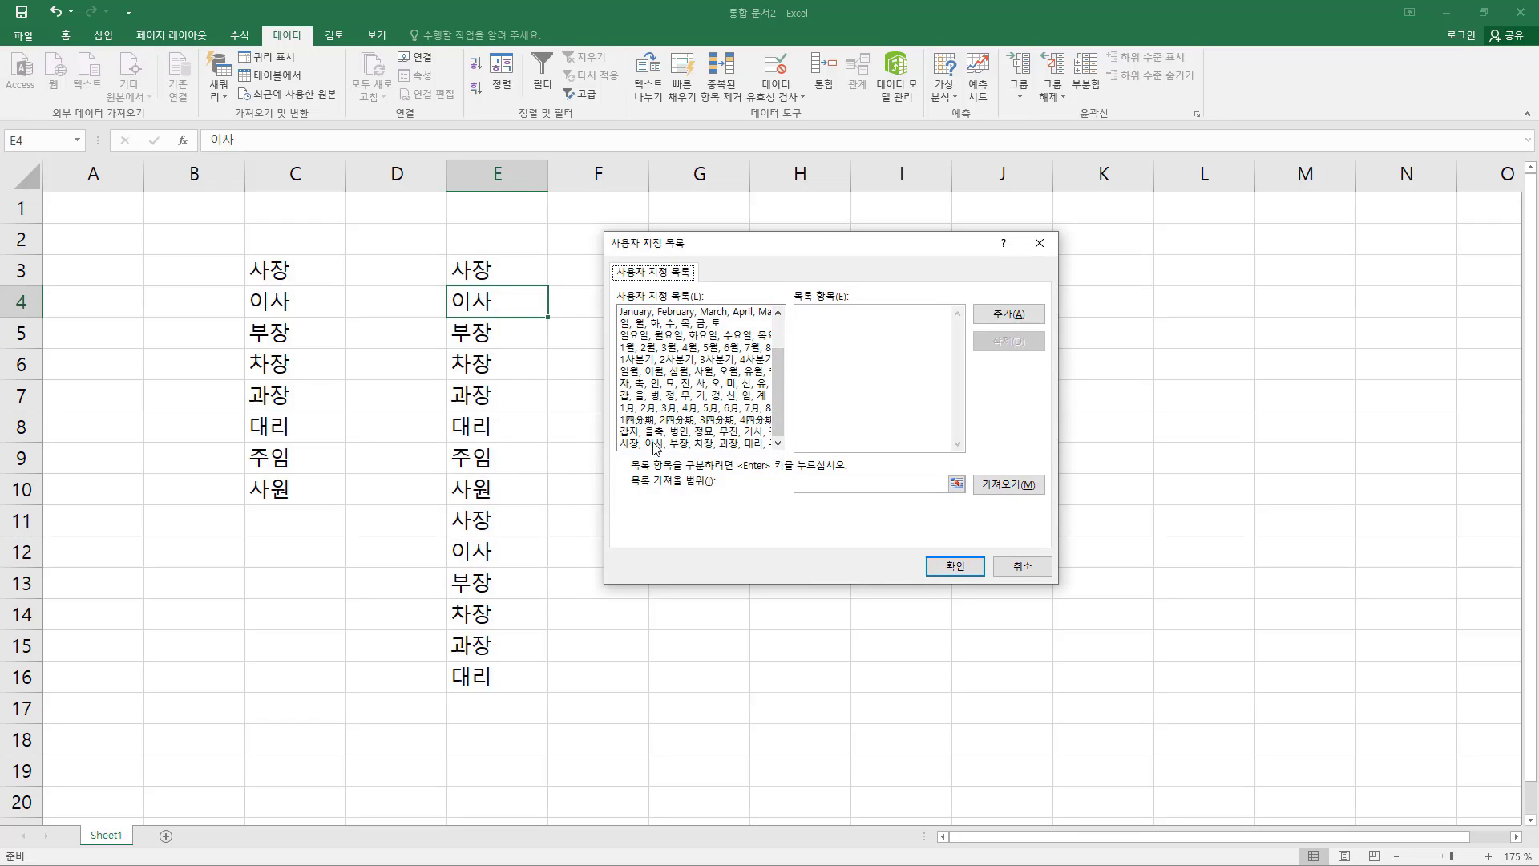
pyautogui.click(665, 444)
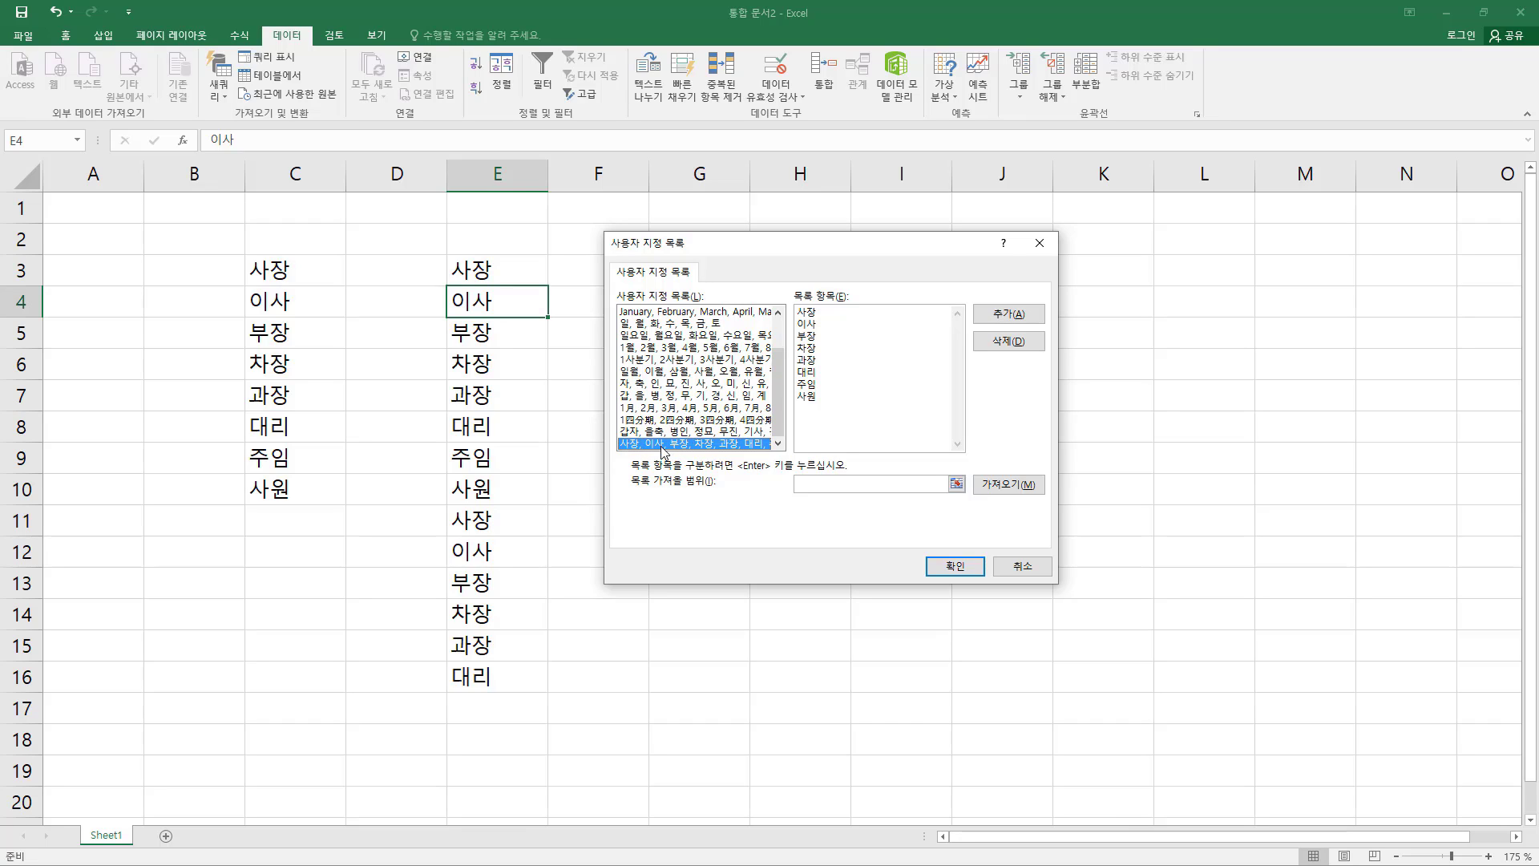
pyautogui.moveTo(776, 361)
pyautogui.mouseDown()
pyautogui.moveTo(795, 344)
pyautogui.moveTo(795, 398)
pyautogui.moveTo(794, 345)
pyautogui.mouseUp()
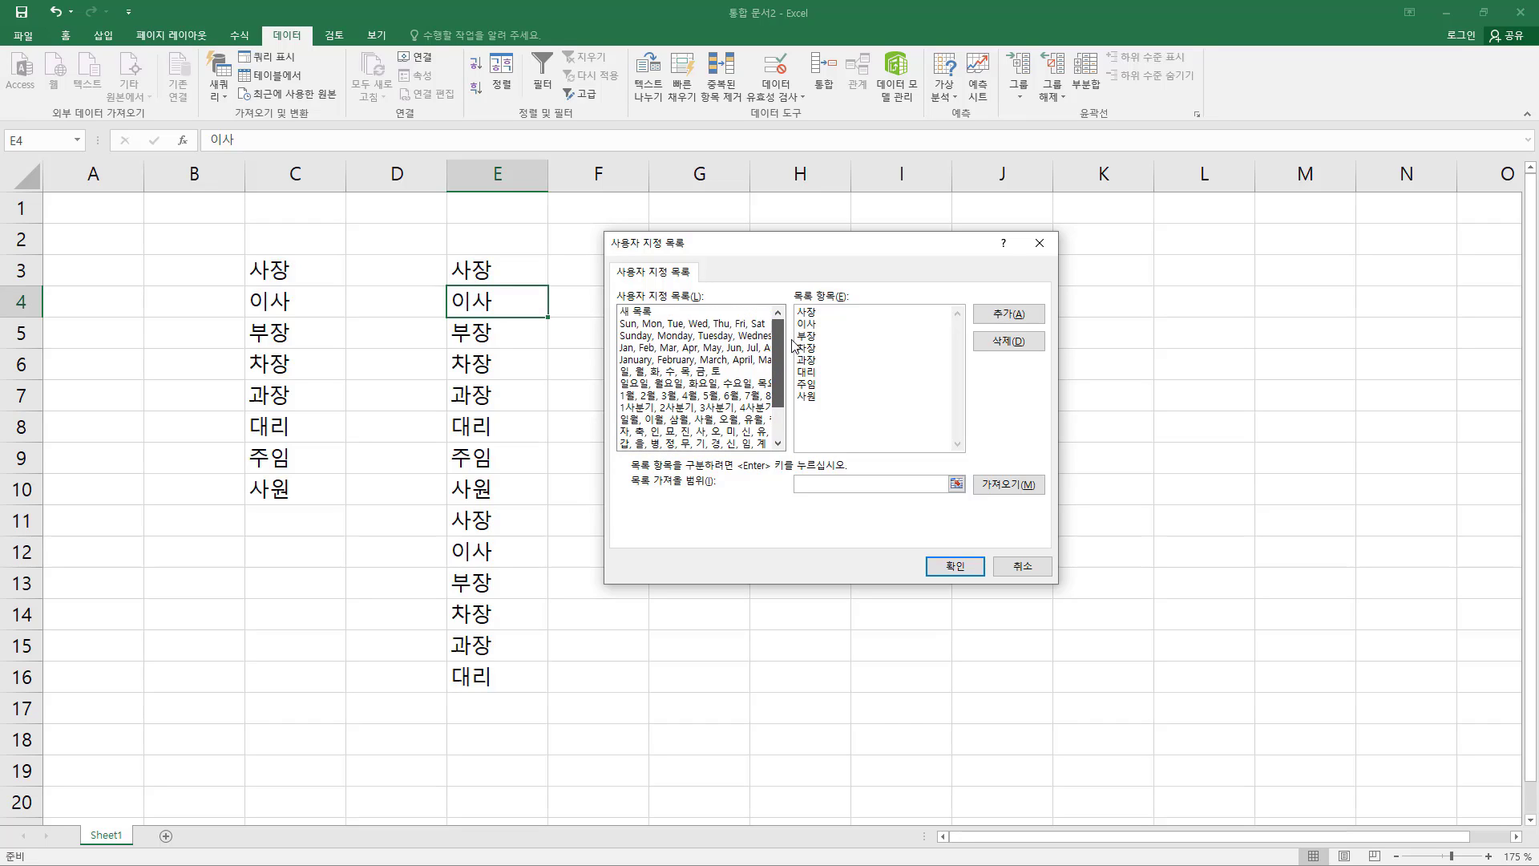
# Step: Examine the entries of the built-in custom lists, including the 일요일 weekday, 1四分期 quarter and 자, 축, 인, 묘 lists
pyautogui.click(708, 350)
pyautogui.click(693, 384)
pyautogui.scroll(-2, 691, 385)
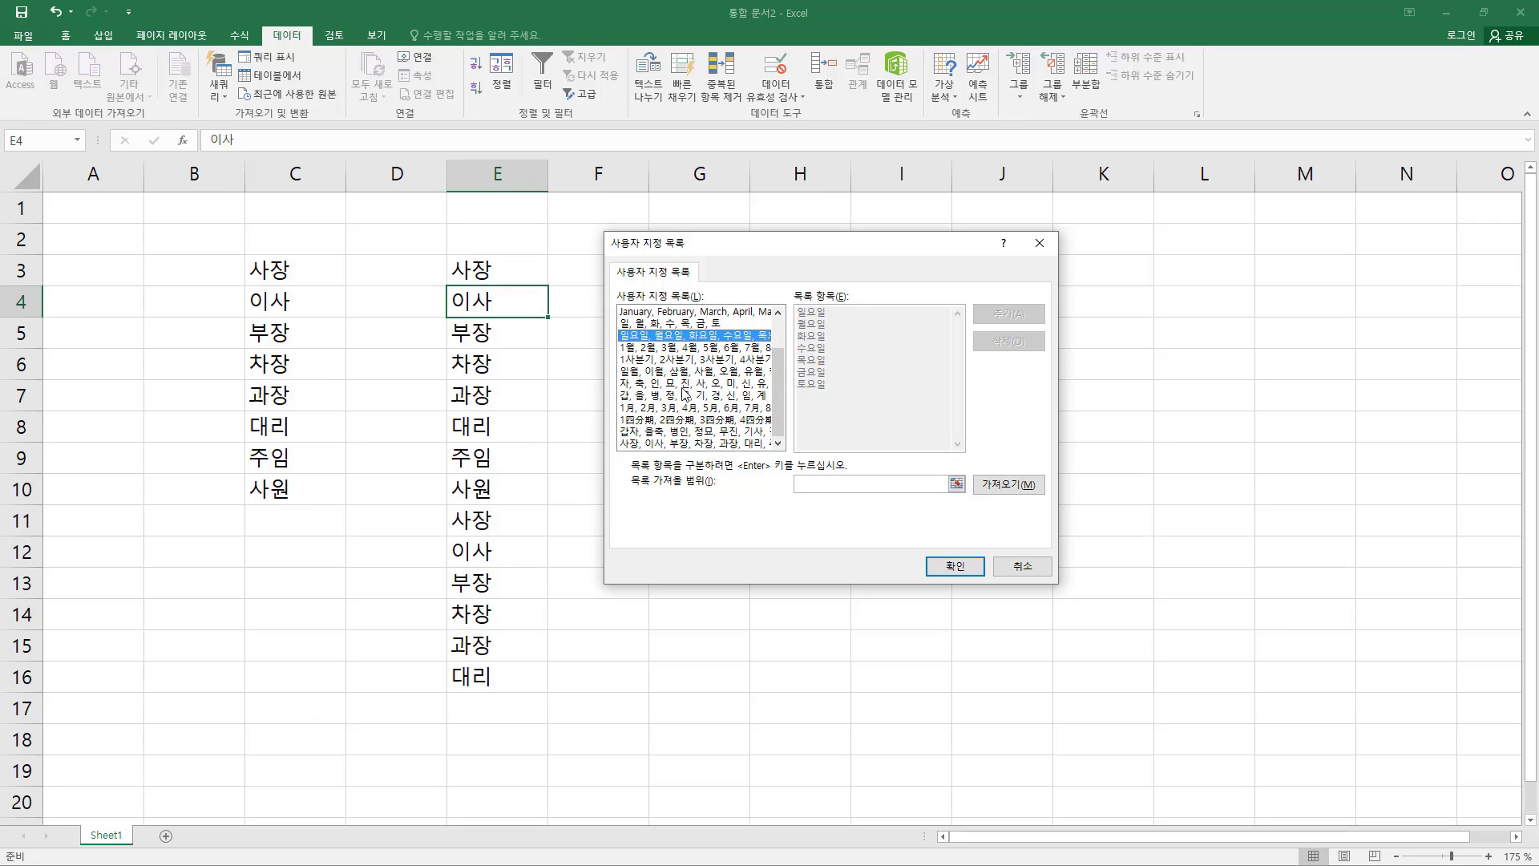
pyautogui.click(690, 361)
pyautogui.click(683, 396)
pyautogui.click(692, 420)
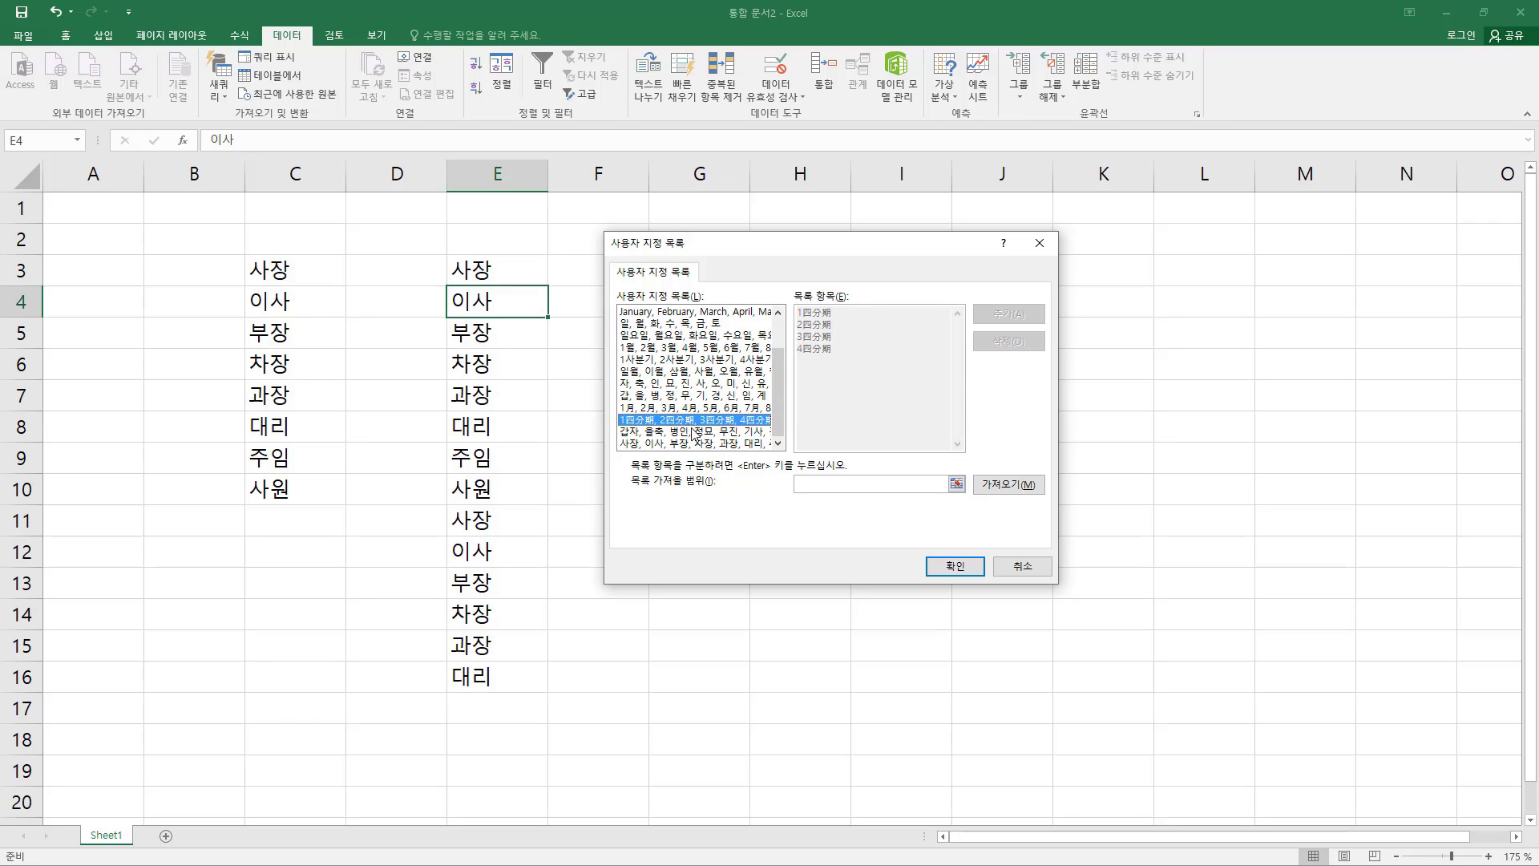
pyautogui.click(694, 432)
pyautogui.click(694, 384)
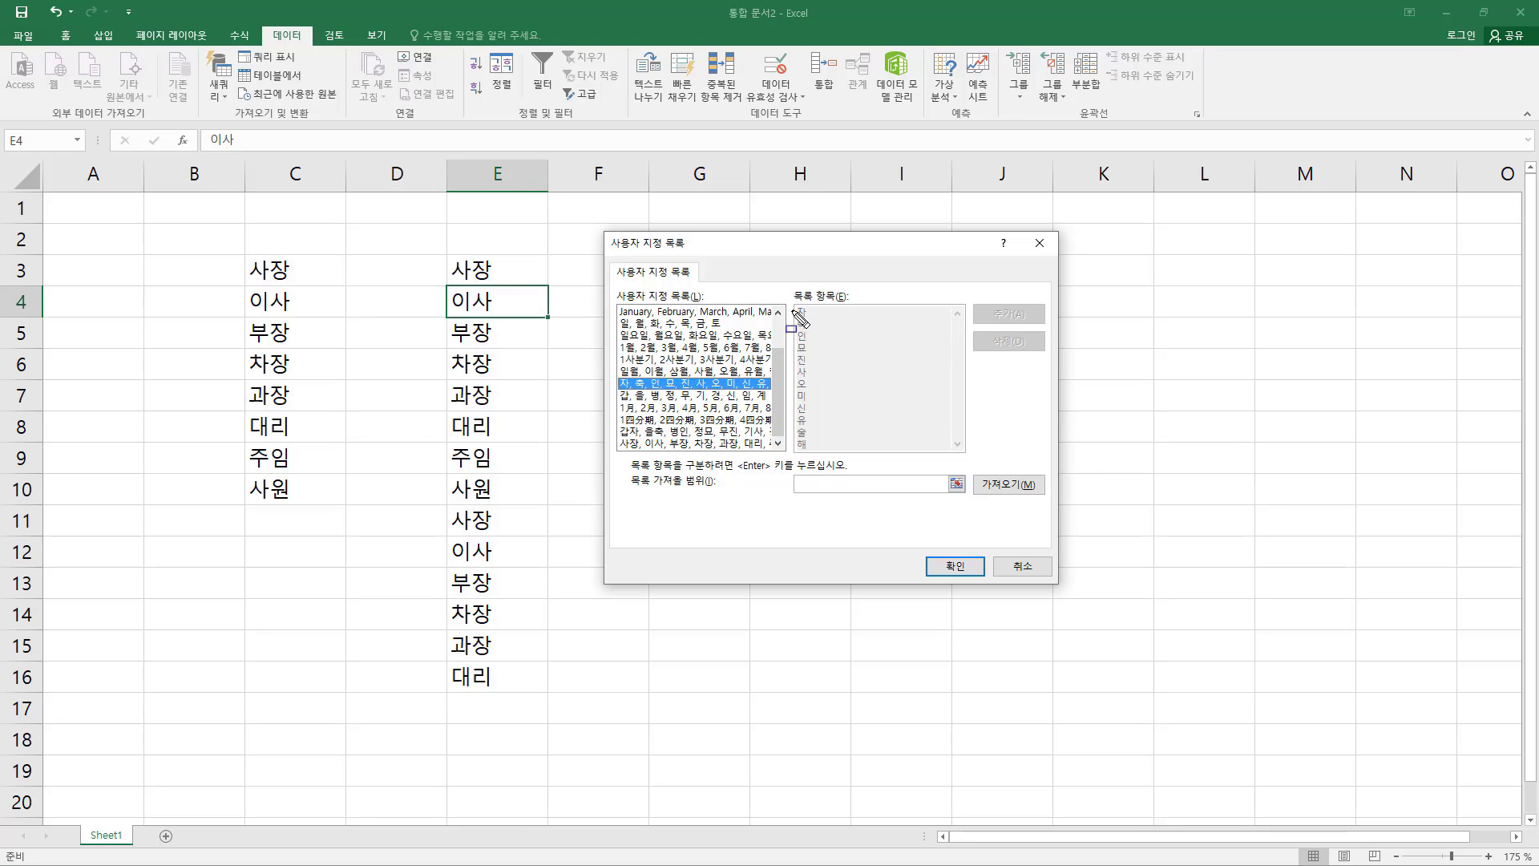
pyautogui.moveTo(798, 306)
pyautogui.mouseDown()
pyautogui.moveTo(825, 440)
pyautogui.moveTo(959, 448)
pyautogui.mouseUp()
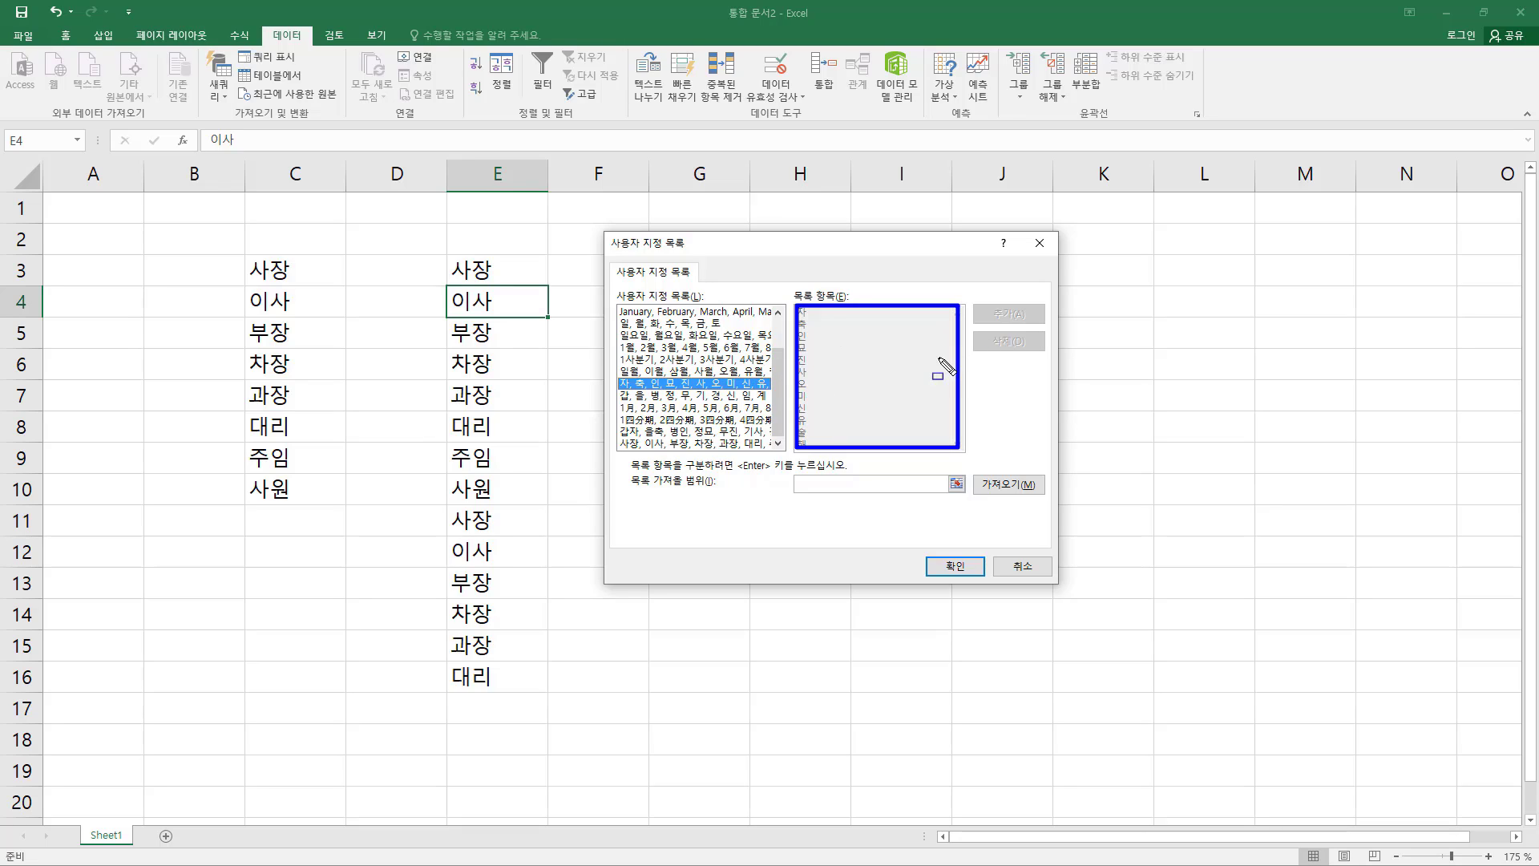
# Step: Permanently delete the user-defined job title list starting with 사장, 이사, 부장 from the custom lists
pyautogui.click(703, 444)
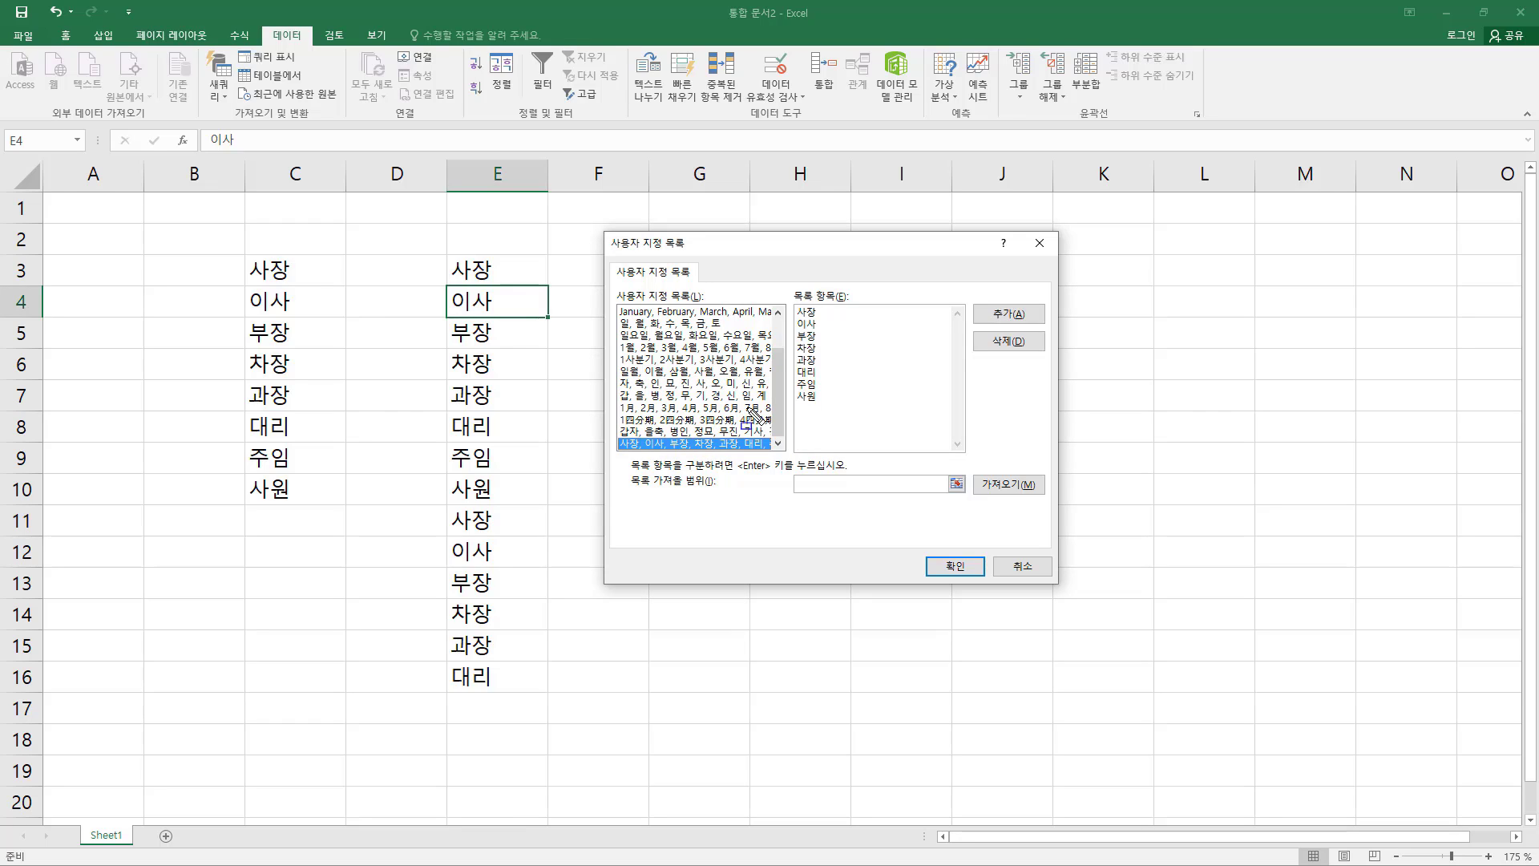
pyautogui.moveTo(794, 300)
pyautogui.mouseDown()
pyautogui.moveTo(802, 345)
pyautogui.moveTo(866, 416)
pyautogui.moveTo(951, 452)
pyautogui.mouseUp()
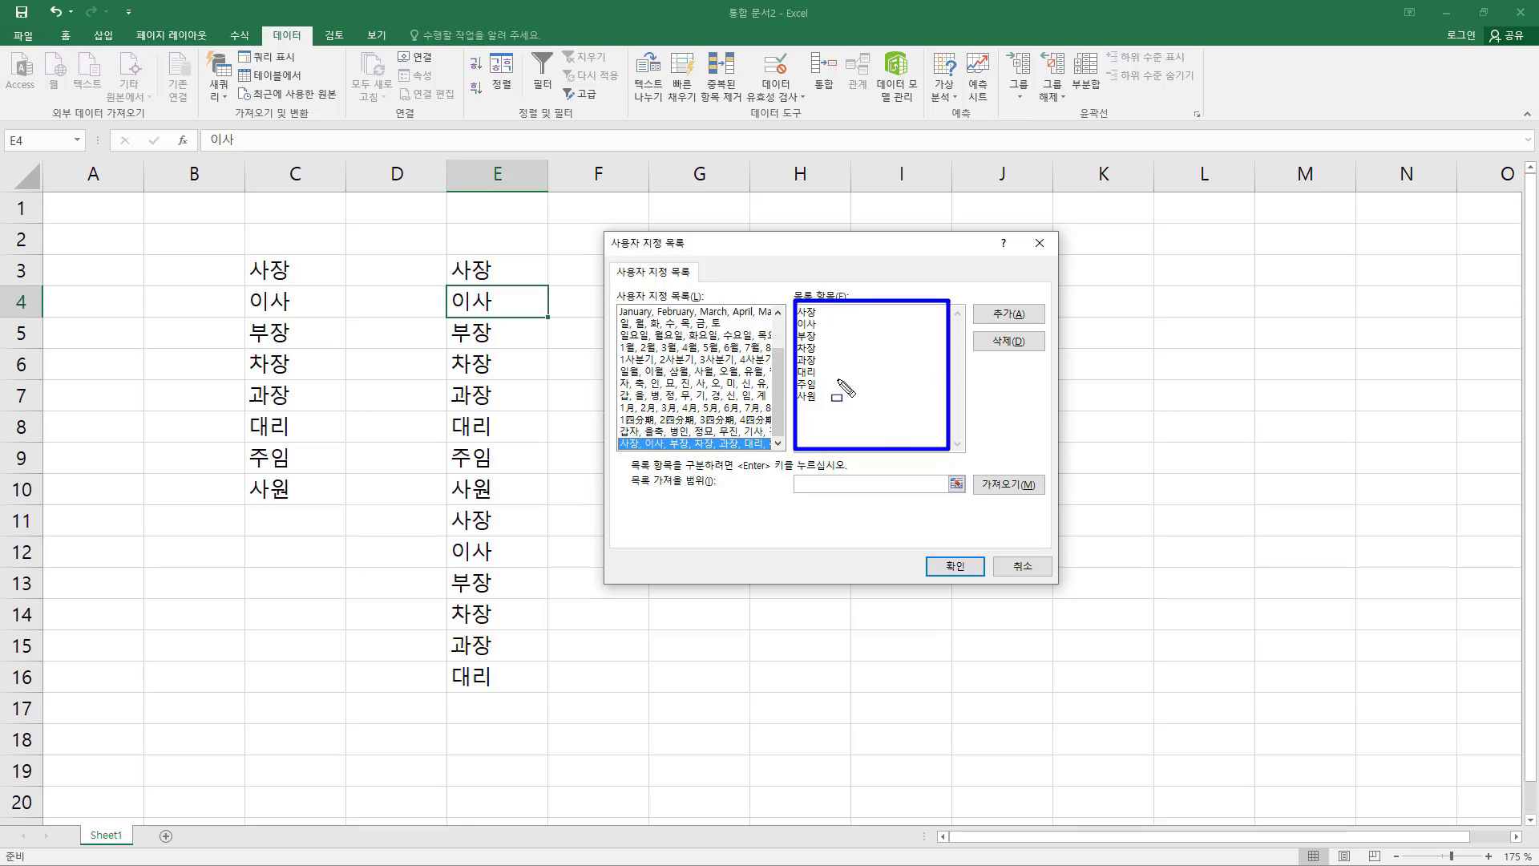
pyautogui.moveTo(979, 328); pyautogui.dragTo(1031, 347)
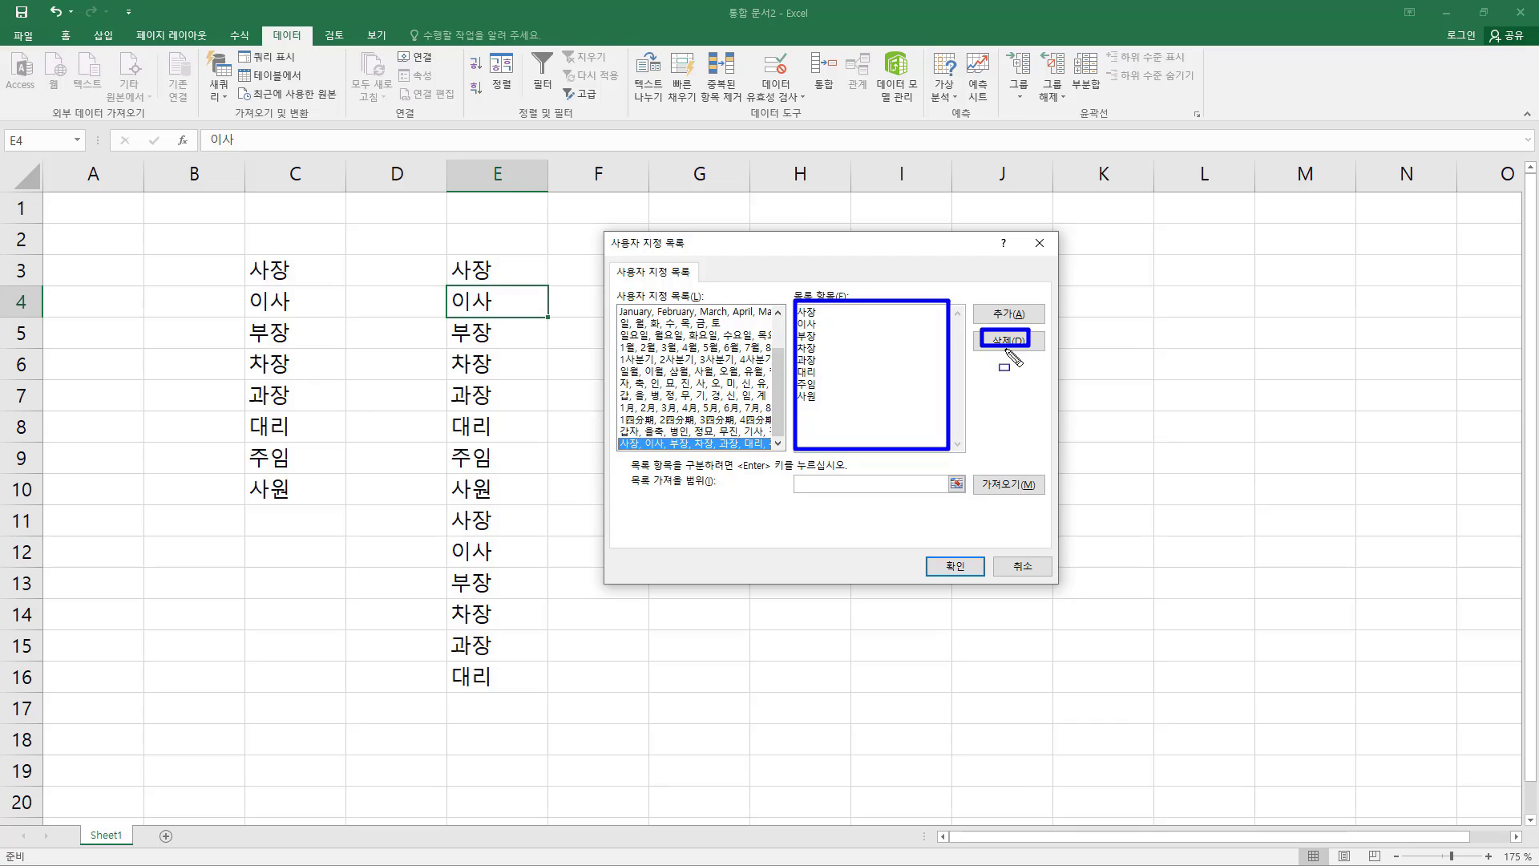
pyautogui.moveTo(619, 305)
pyautogui.mouseDown()
pyautogui.moveTo(678, 377)
pyautogui.moveTo(776, 436)
pyautogui.mouseUp()
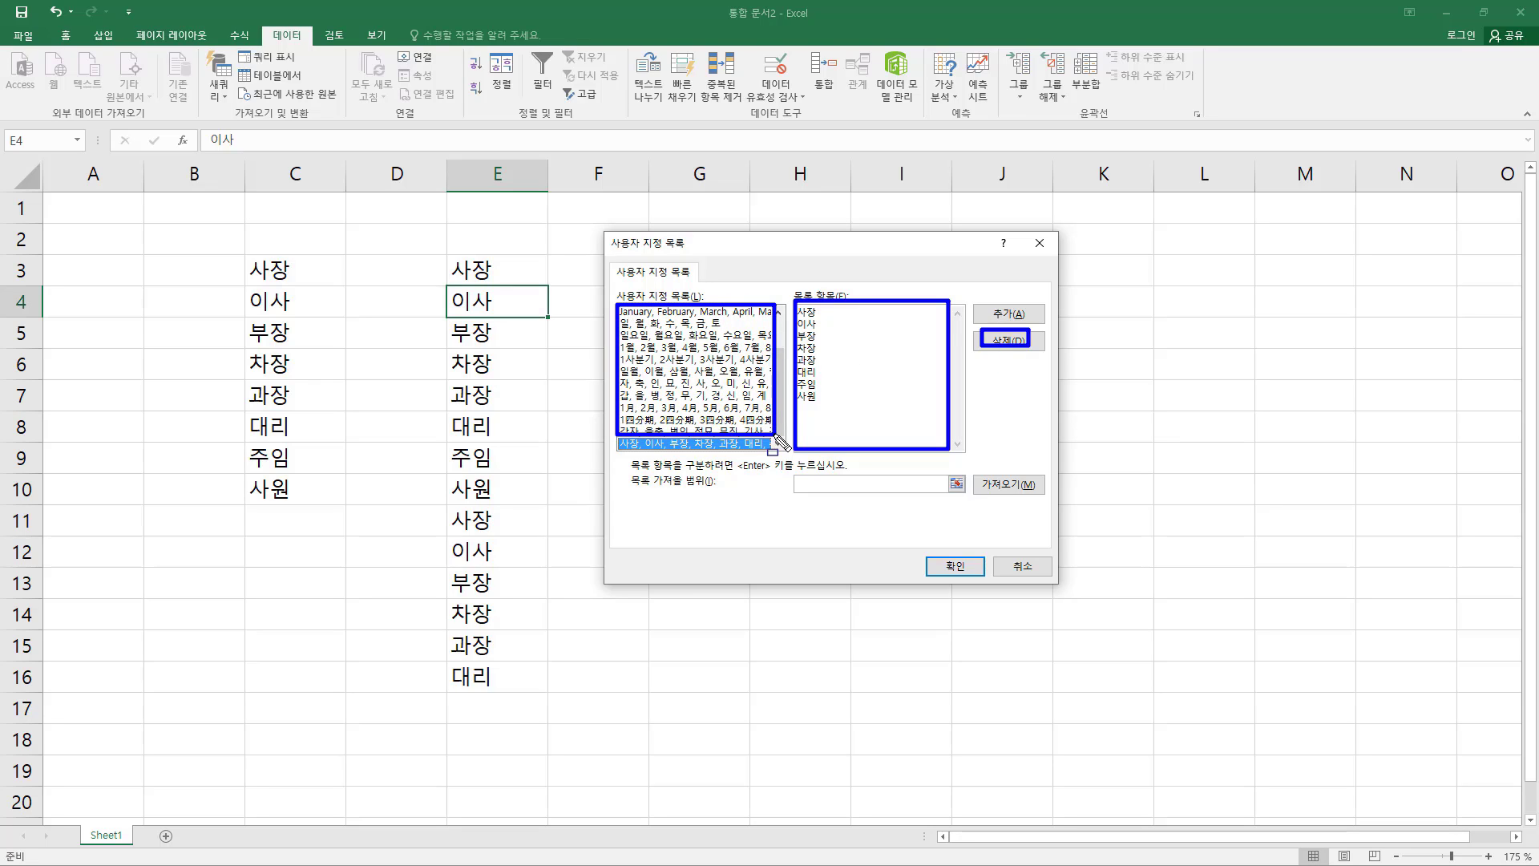
pyautogui.press('Escape')
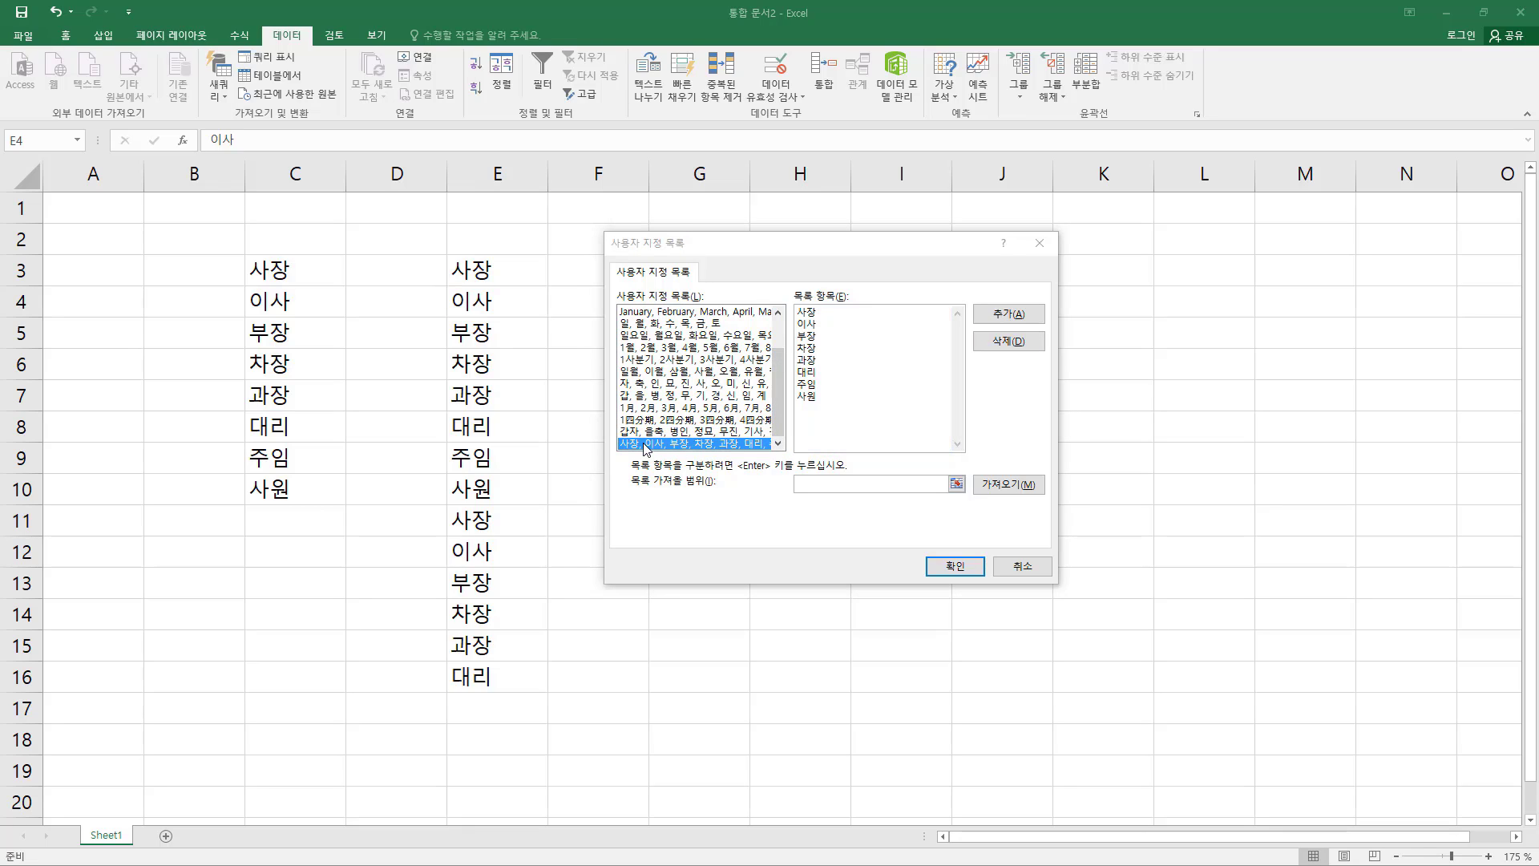
pyautogui.click(997, 345)
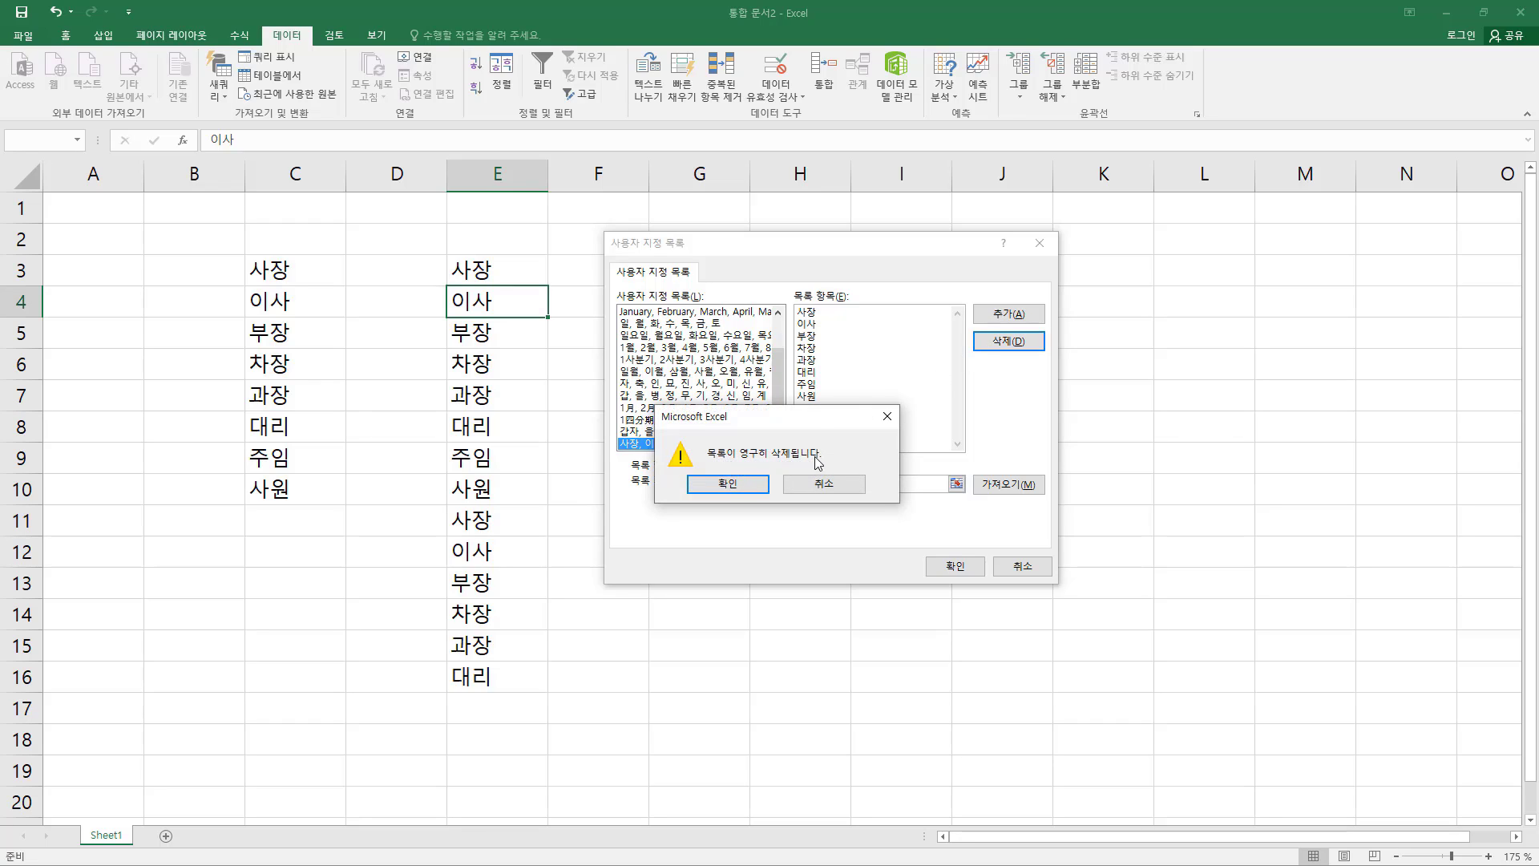
pyautogui.click(736, 484)
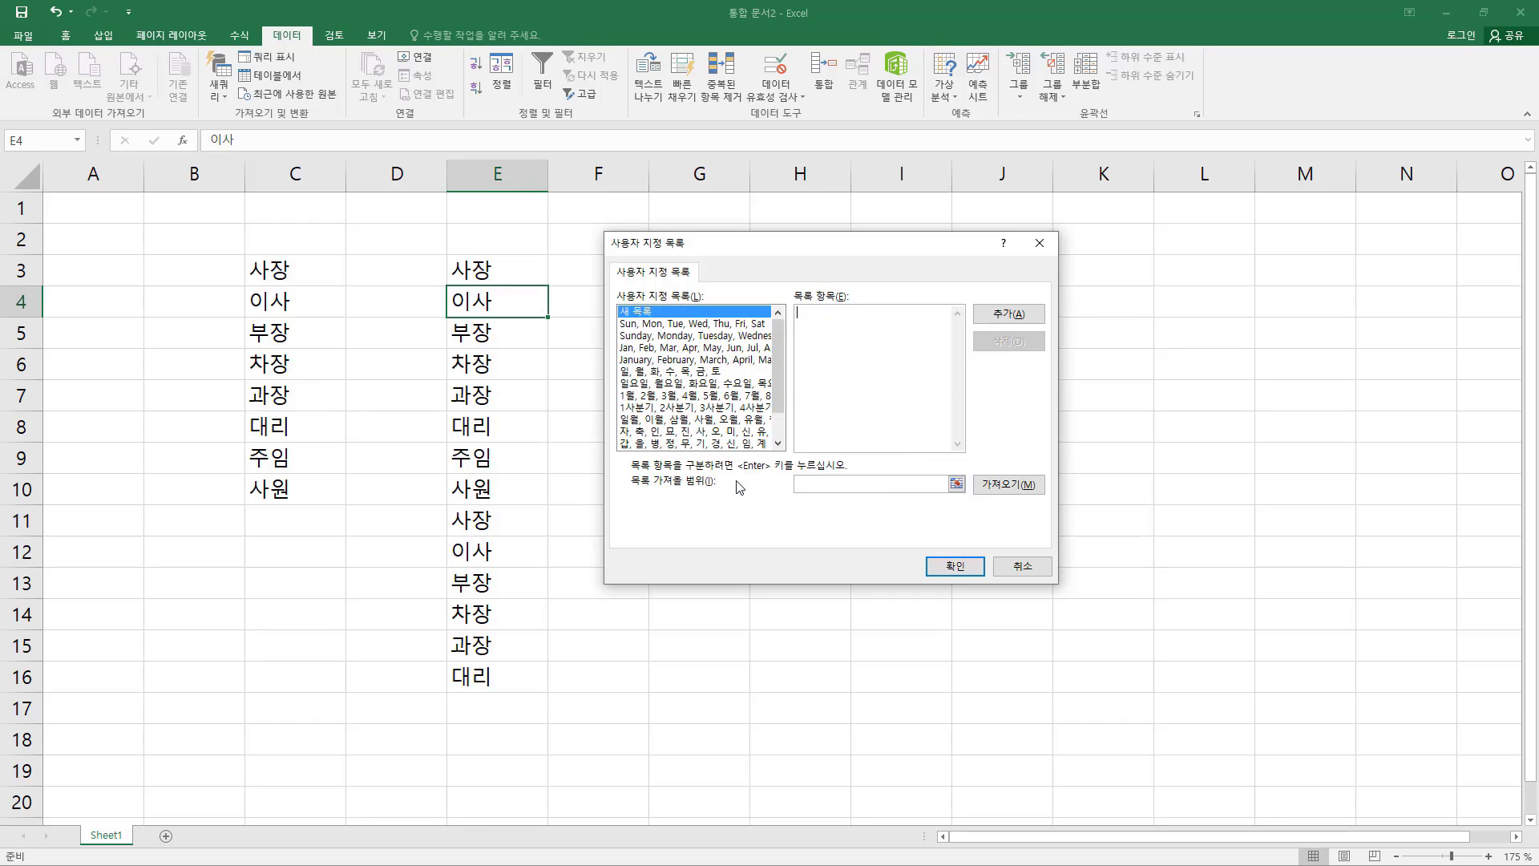
# Step: Check the end of the custom list collection, accept the list changes and dismiss the program options
pyautogui.click(778, 433)
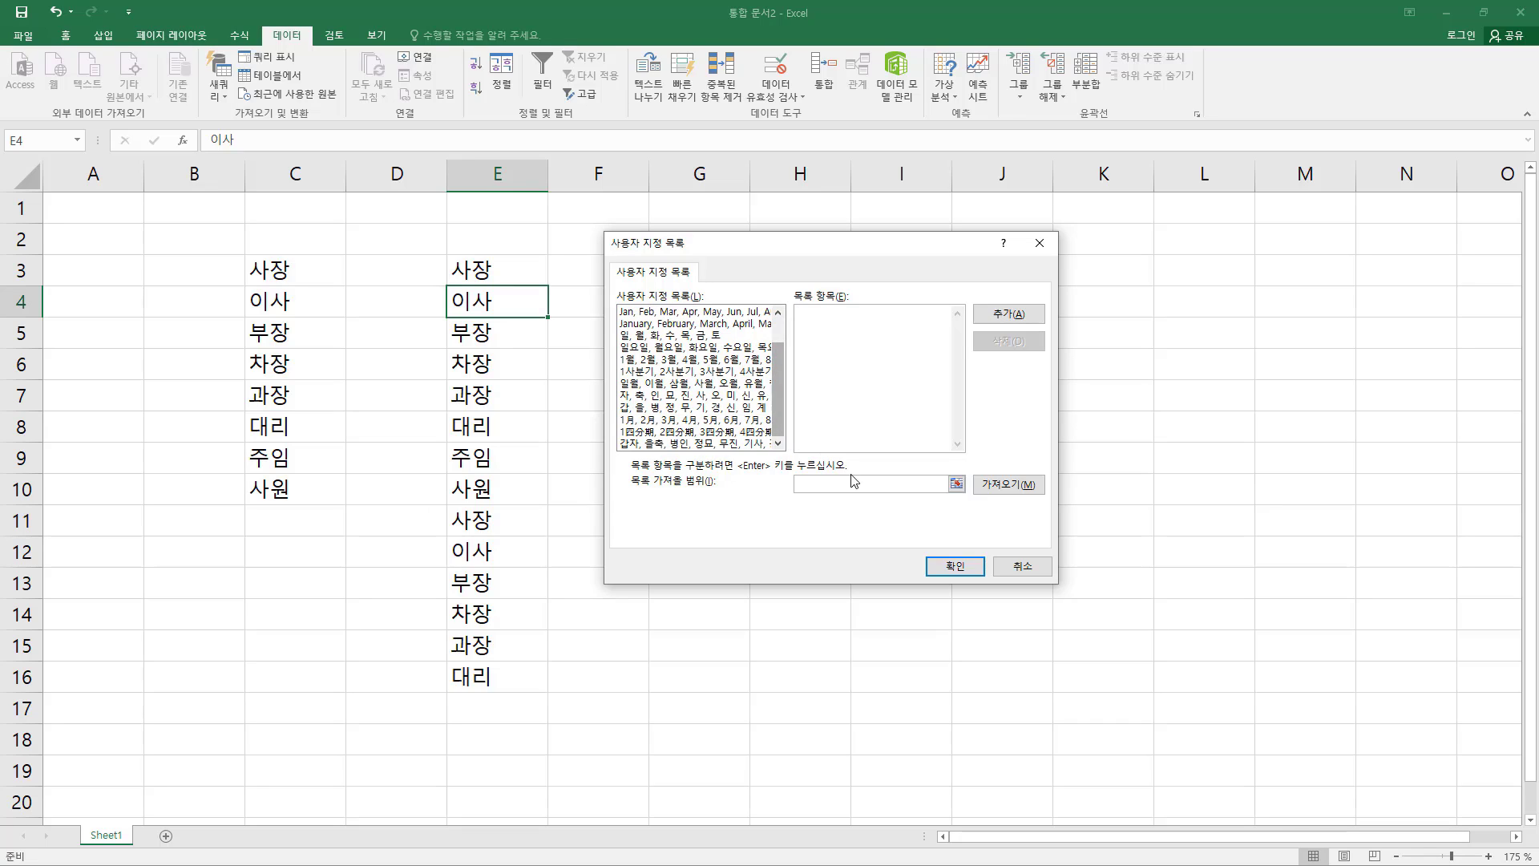
pyautogui.click(955, 568)
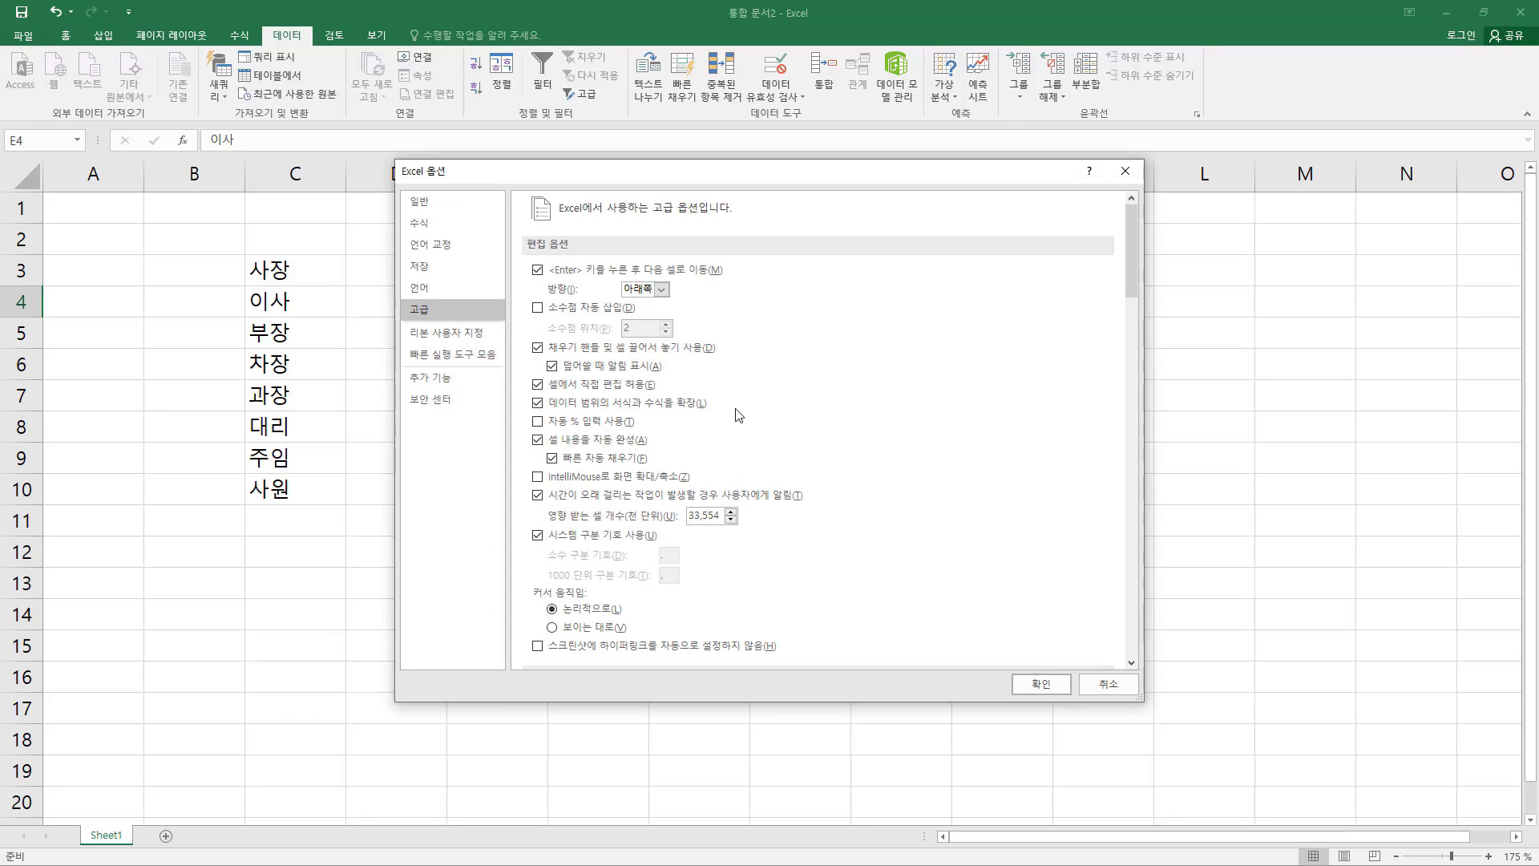
pyautogui.click(1105, 685)
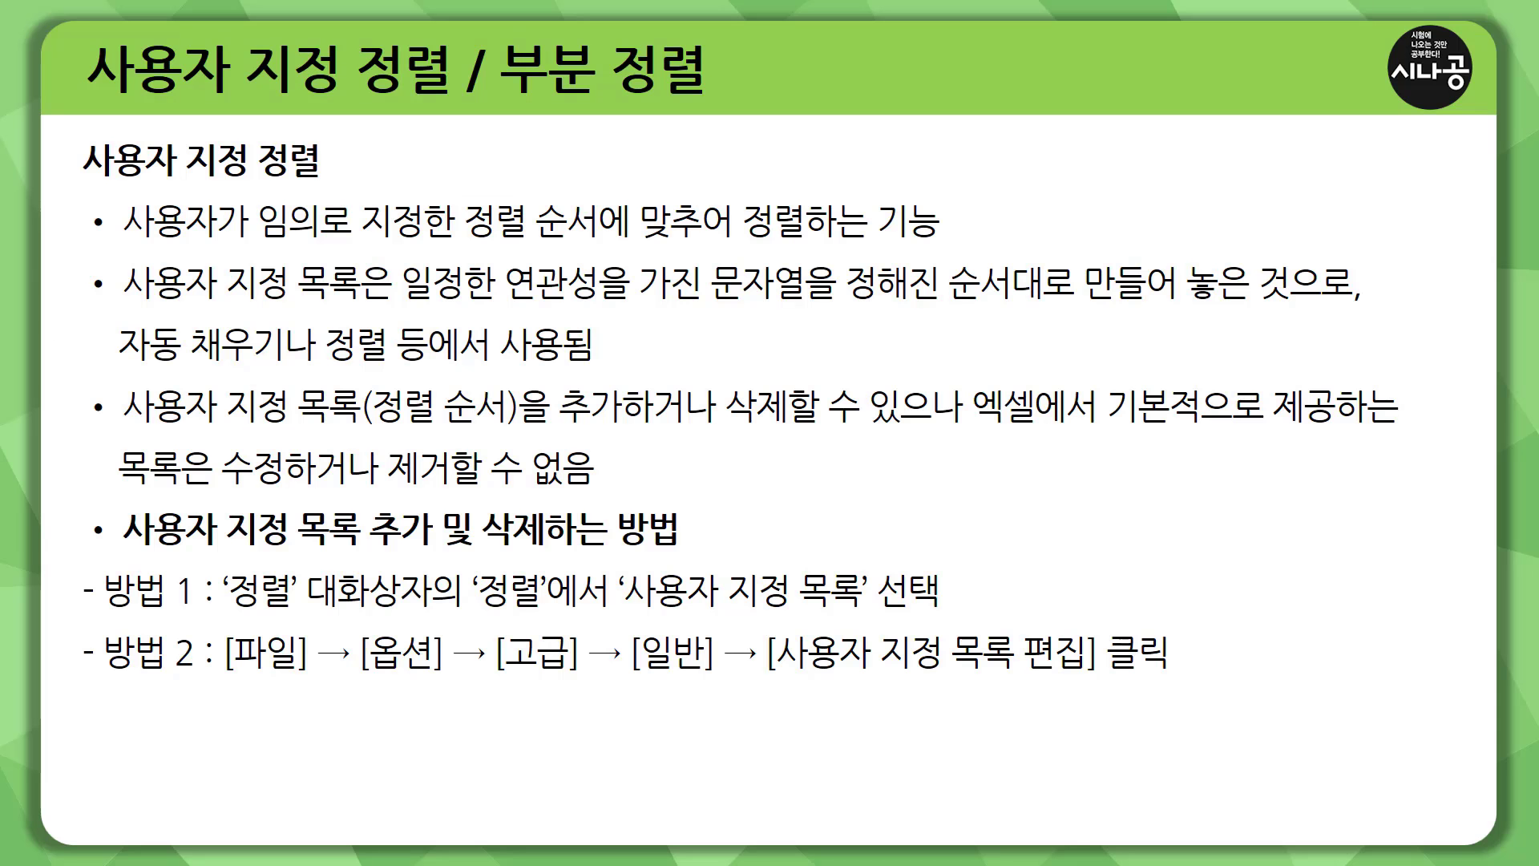
pyautogui.hotkey('ctrl', 'p')
pyautogui.moveTo(124, 241); pyautogui.dragTo(970, 244)
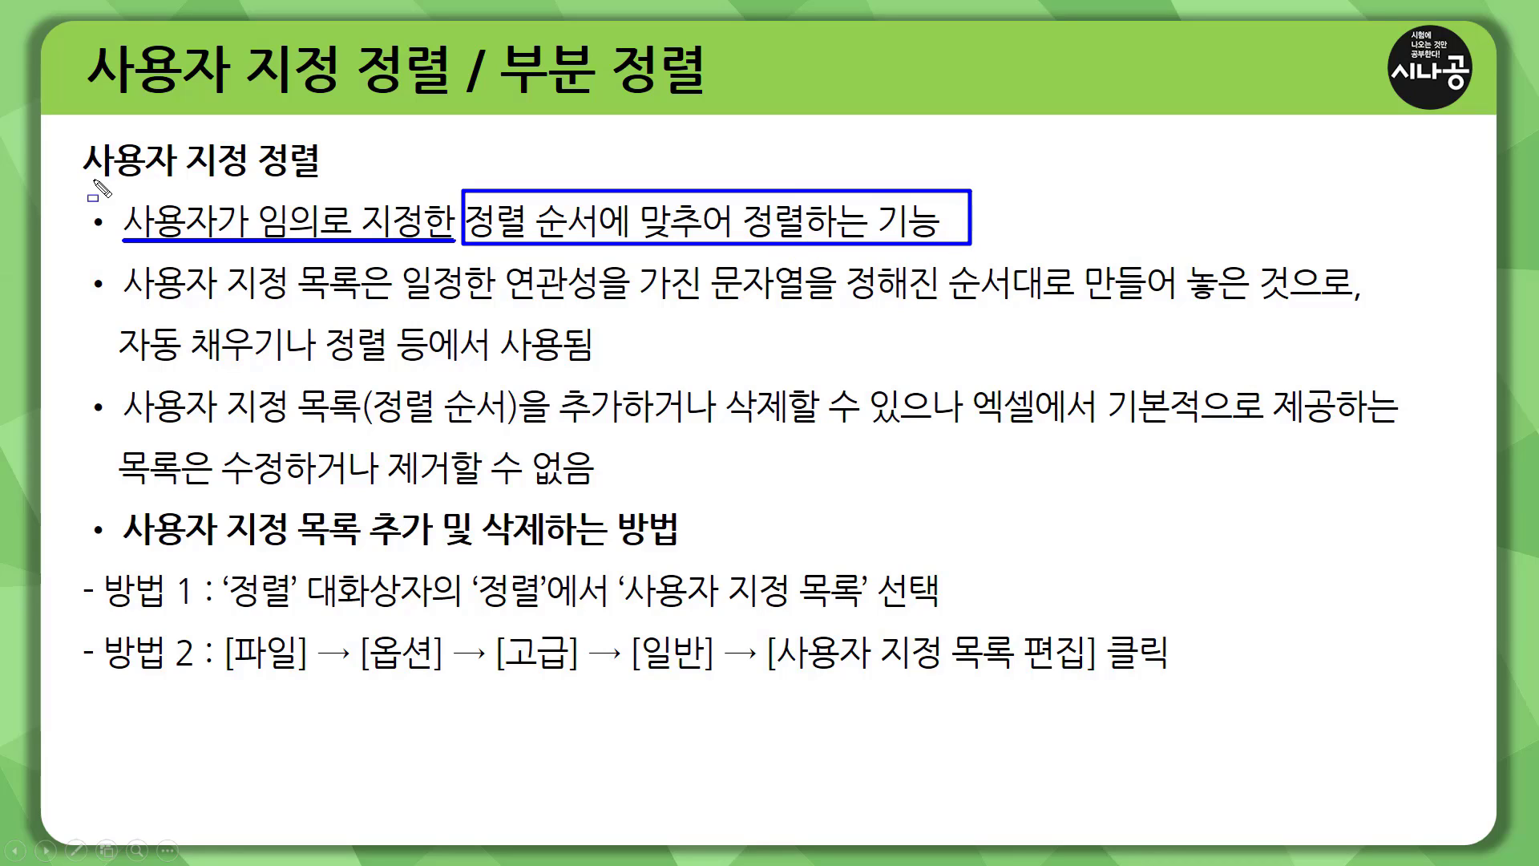
pyautogui.moveTo(91, 180); pyautogui.dragTo(237, 182)
pyautogui.moveTo(262, 182); pyautogui.dragTo(311, 182)
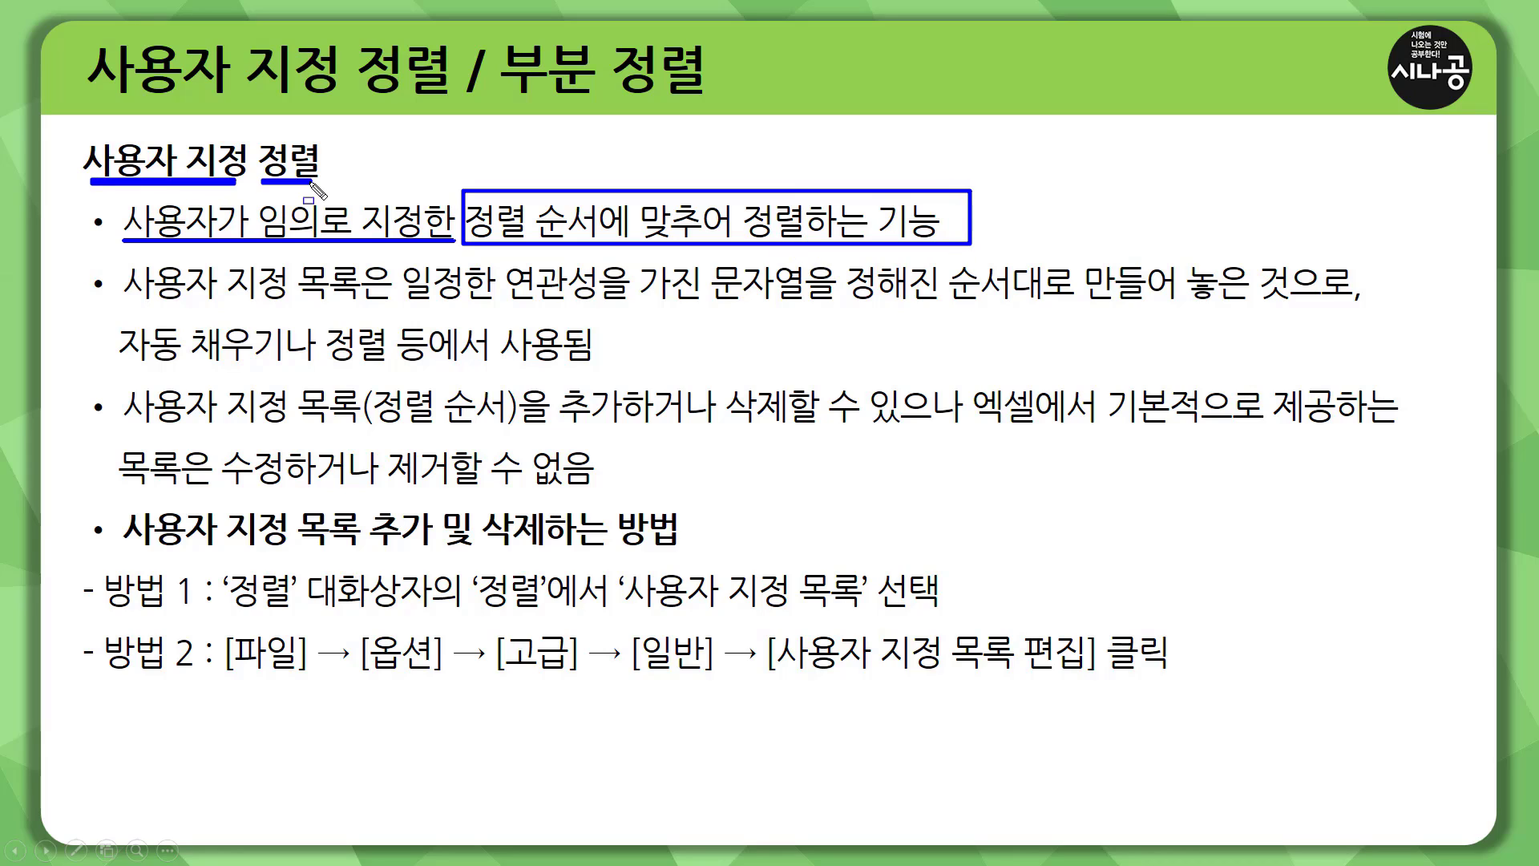
pyautogui.moveTo(120, 277)
pyautogui.mouseDown()
pyautogui.moveTo(120, 303)
pyautogui.moveTo(296, 303)
pyautogui.moveTo(398, 272)
pyautogui.moveTo(550, 303)
pyautogui.moveTo(1297, 306)
pyautogui.mouseUp()
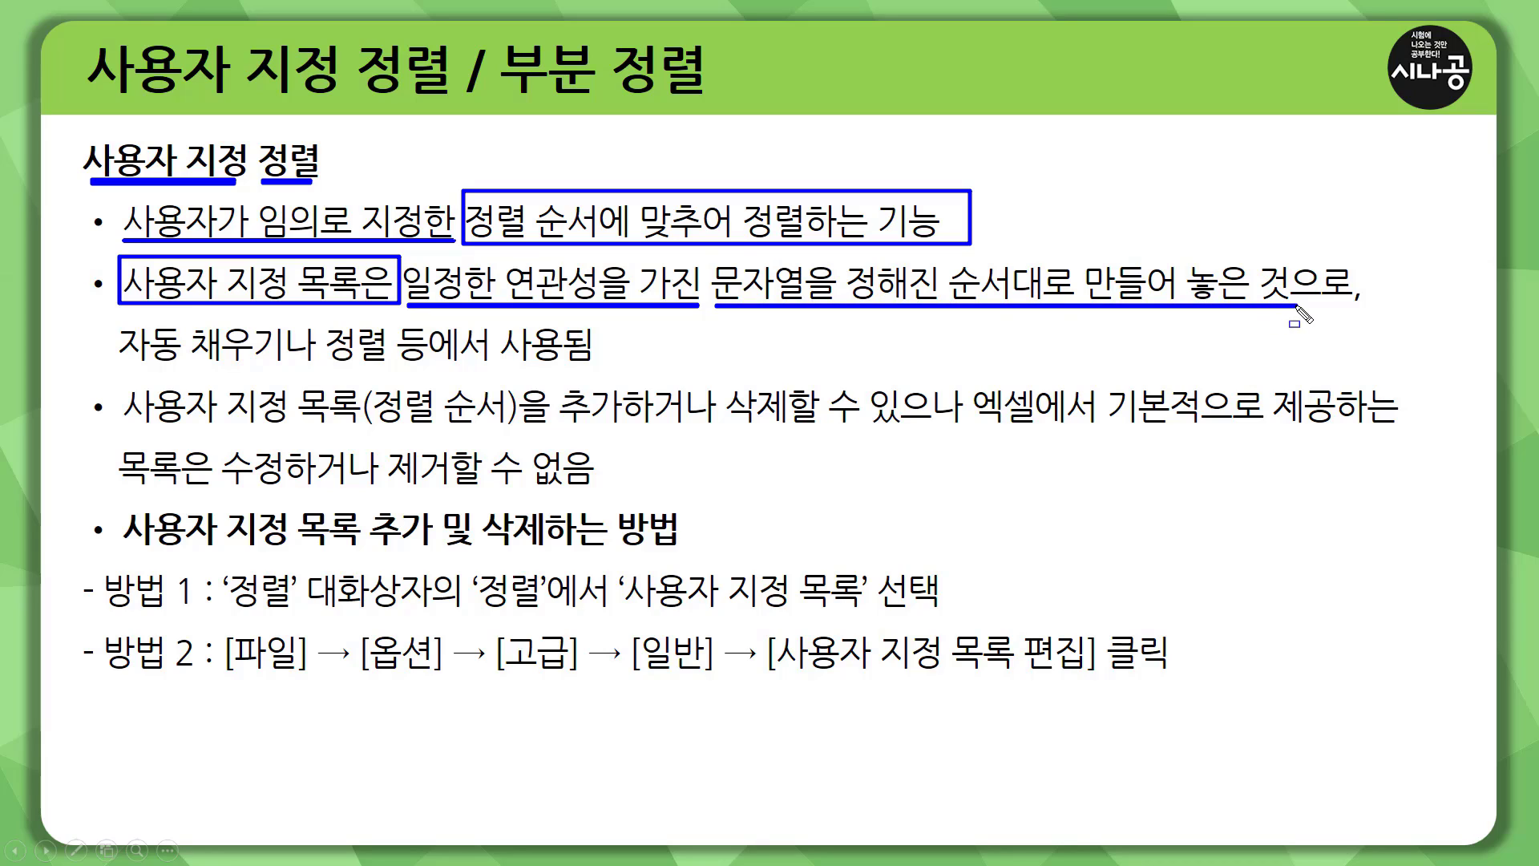
pyautogui.moveTo(118, 321); pyautogui.dragTo(290, 368)
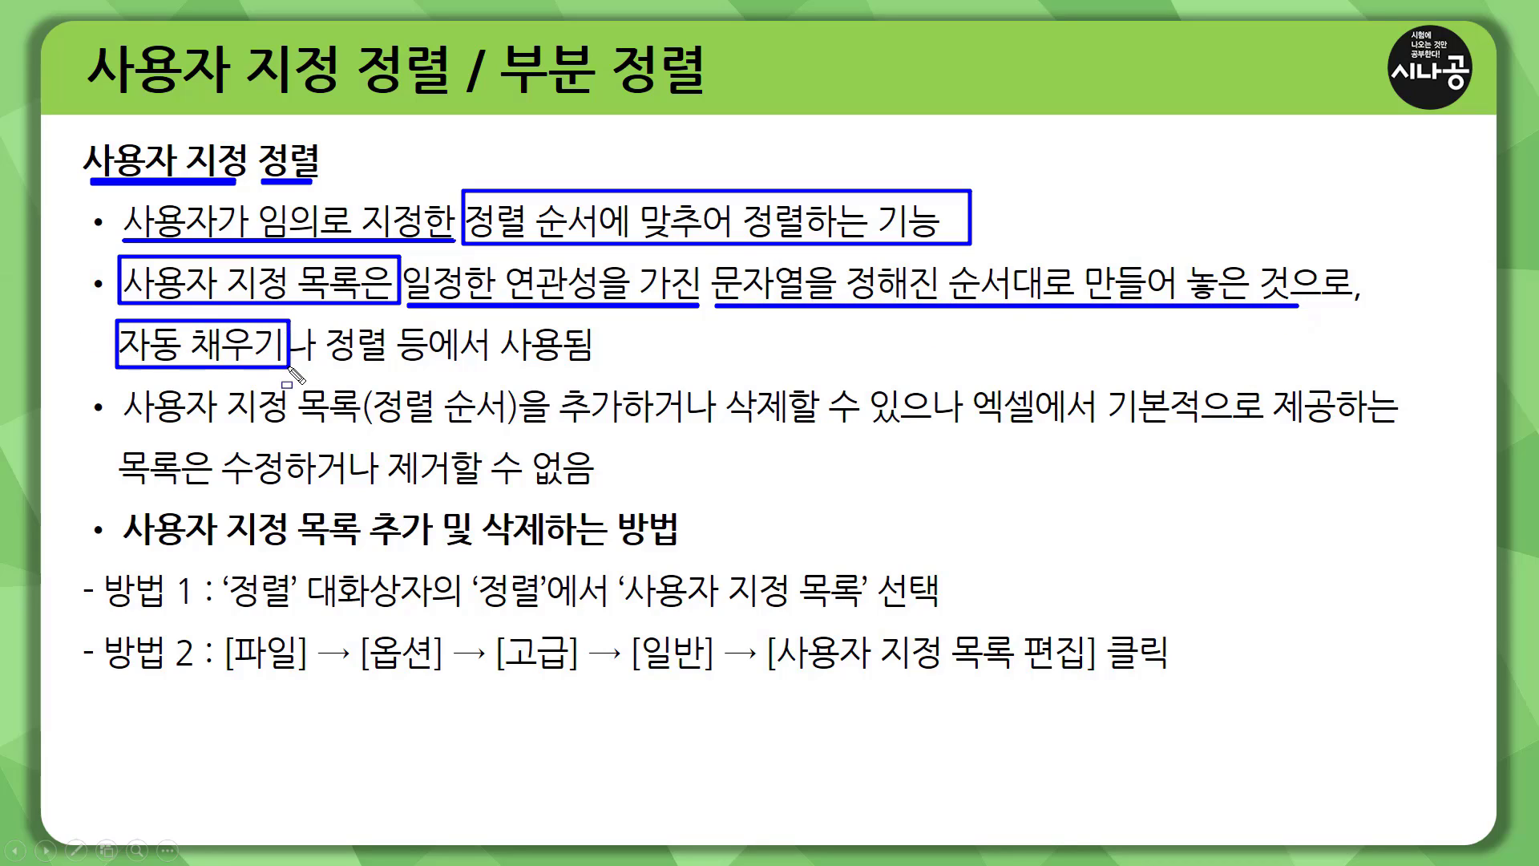
pyautogui.moveTo(320, 312)
pyautogui.mouseDown()
pyautogui.moveTo(372, 369)
pyautogui.moveTo(392, 367)
pyautogui.mouseUp()
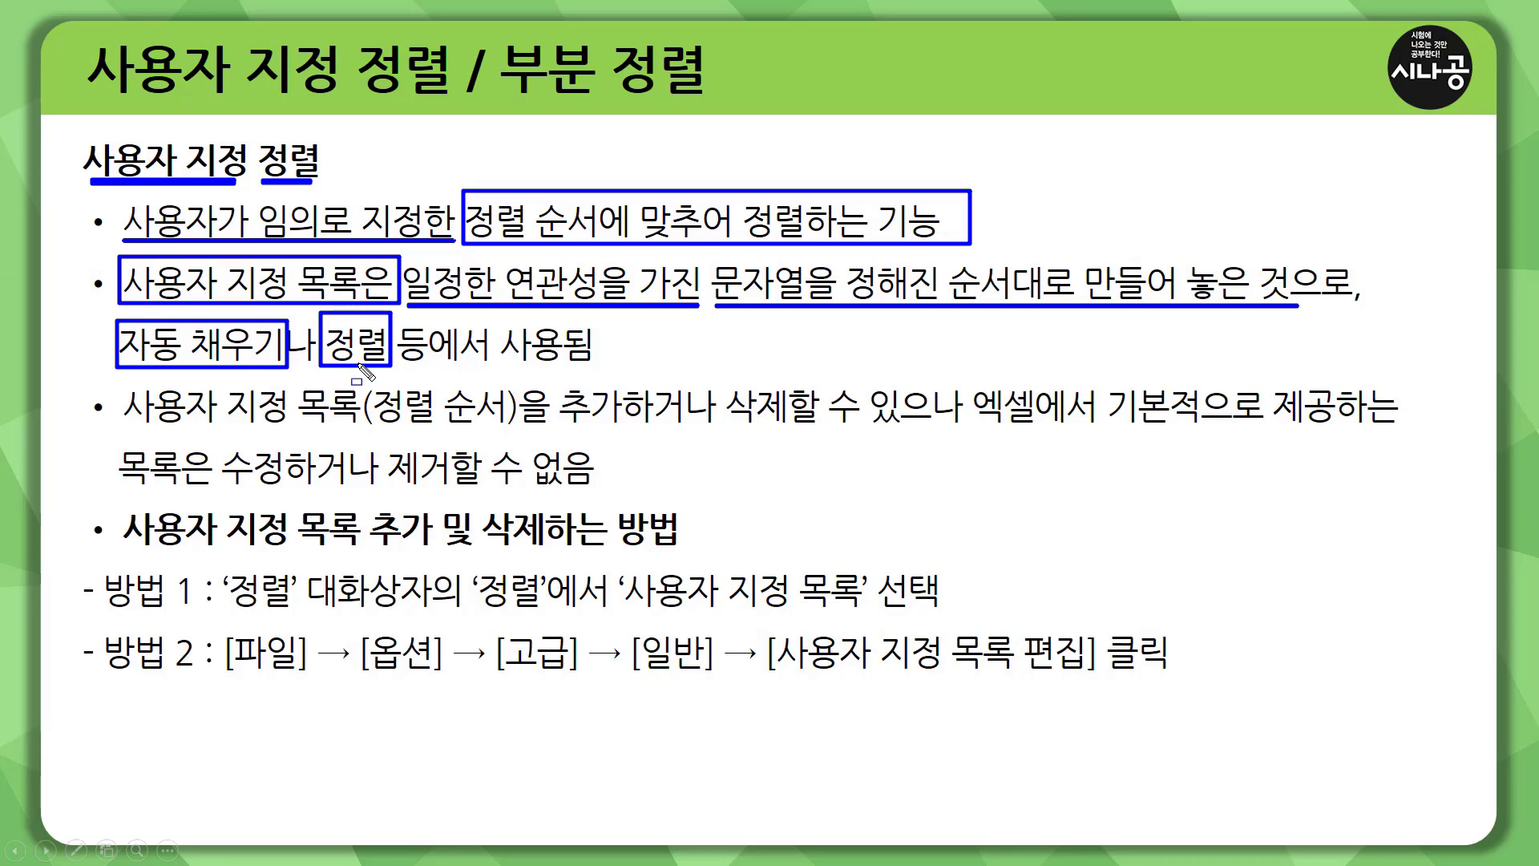
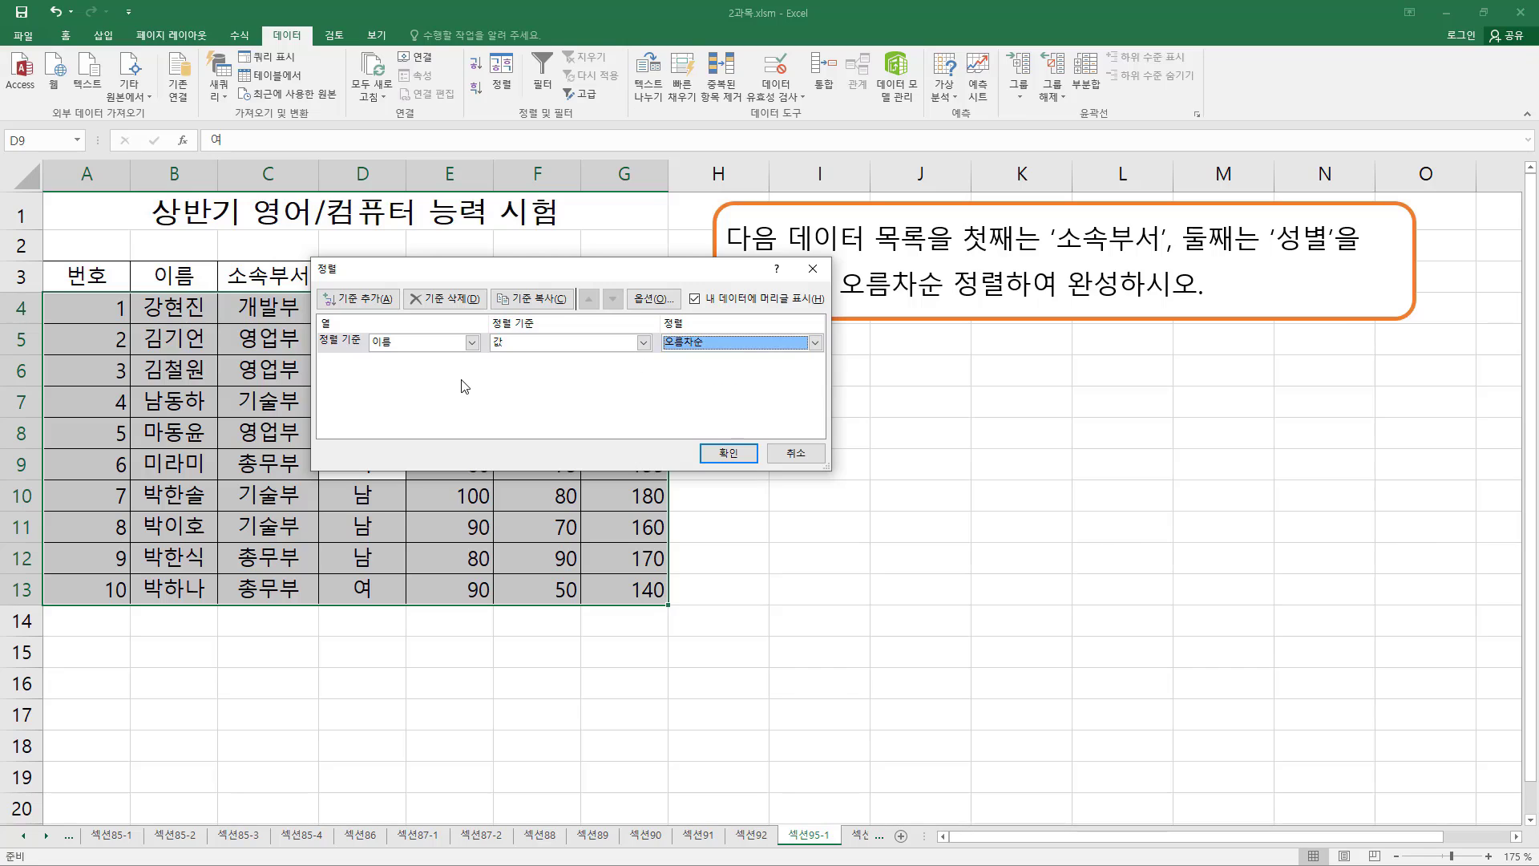
# Step: Add a sort level on the 소속부서 column and delete the 이름 sort level
pyautogui.hotkey('ctrl', 'shift', 'd')
pyautogui.moveTo(329, 355); pyautogui.dragTo(805, 377)
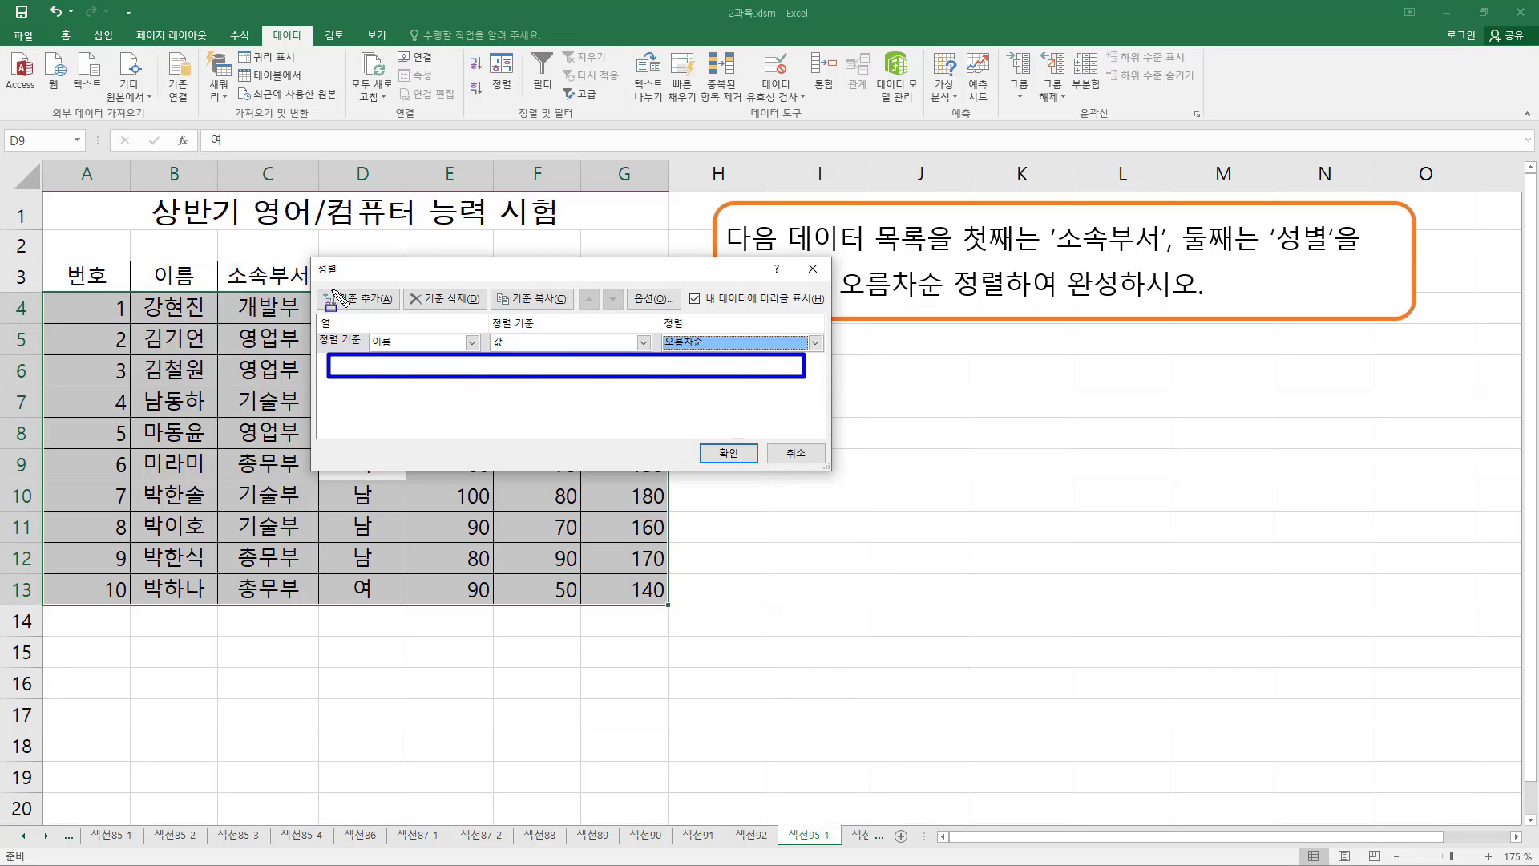
pyautogui.moveTo(325, 283); pyautogui.dragTo(398, 314)
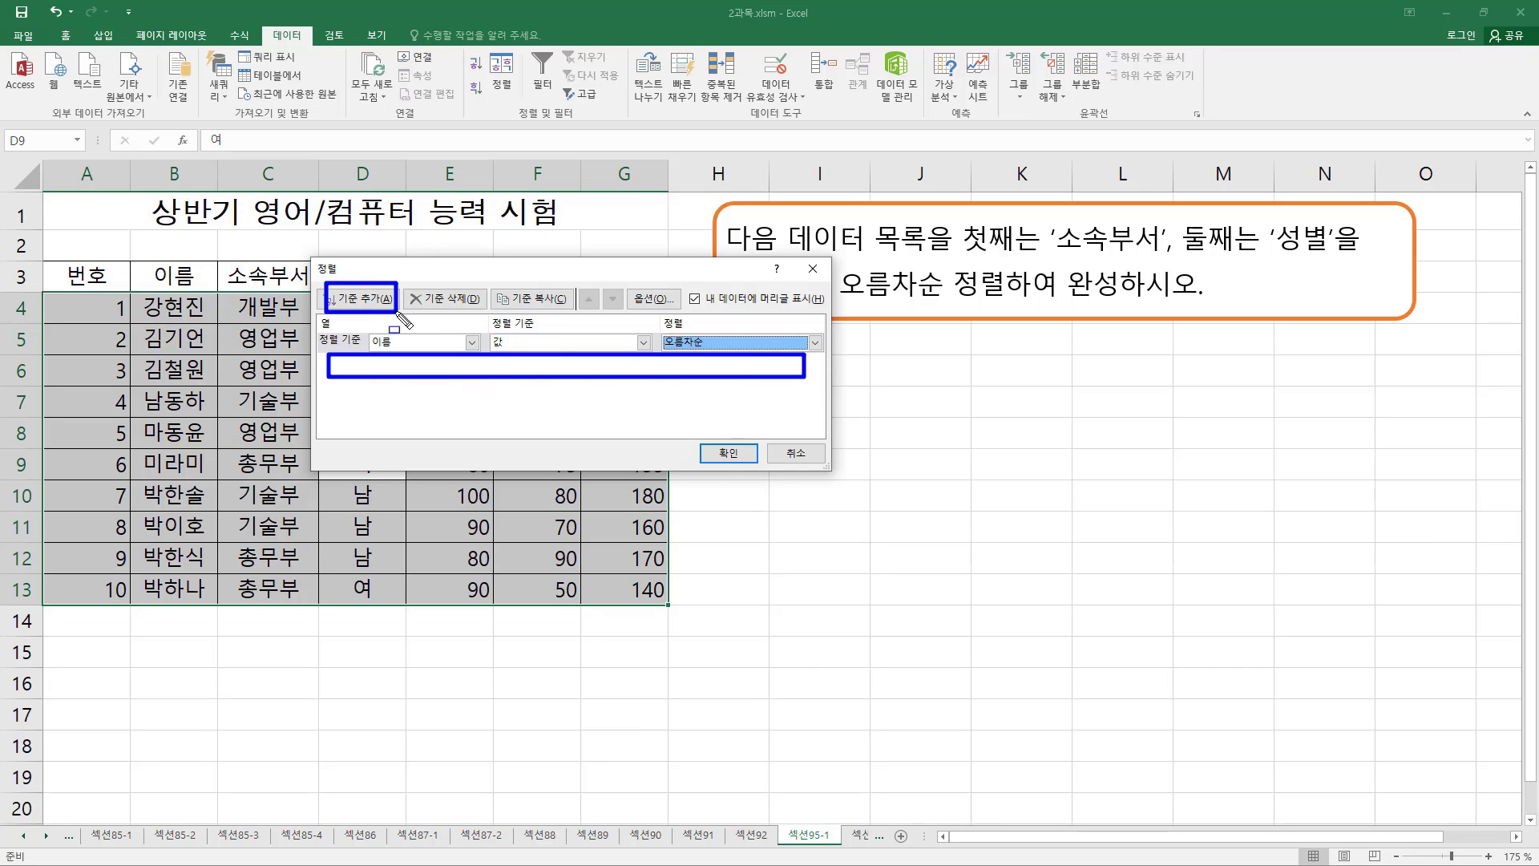
pyautogui.press('Escape')
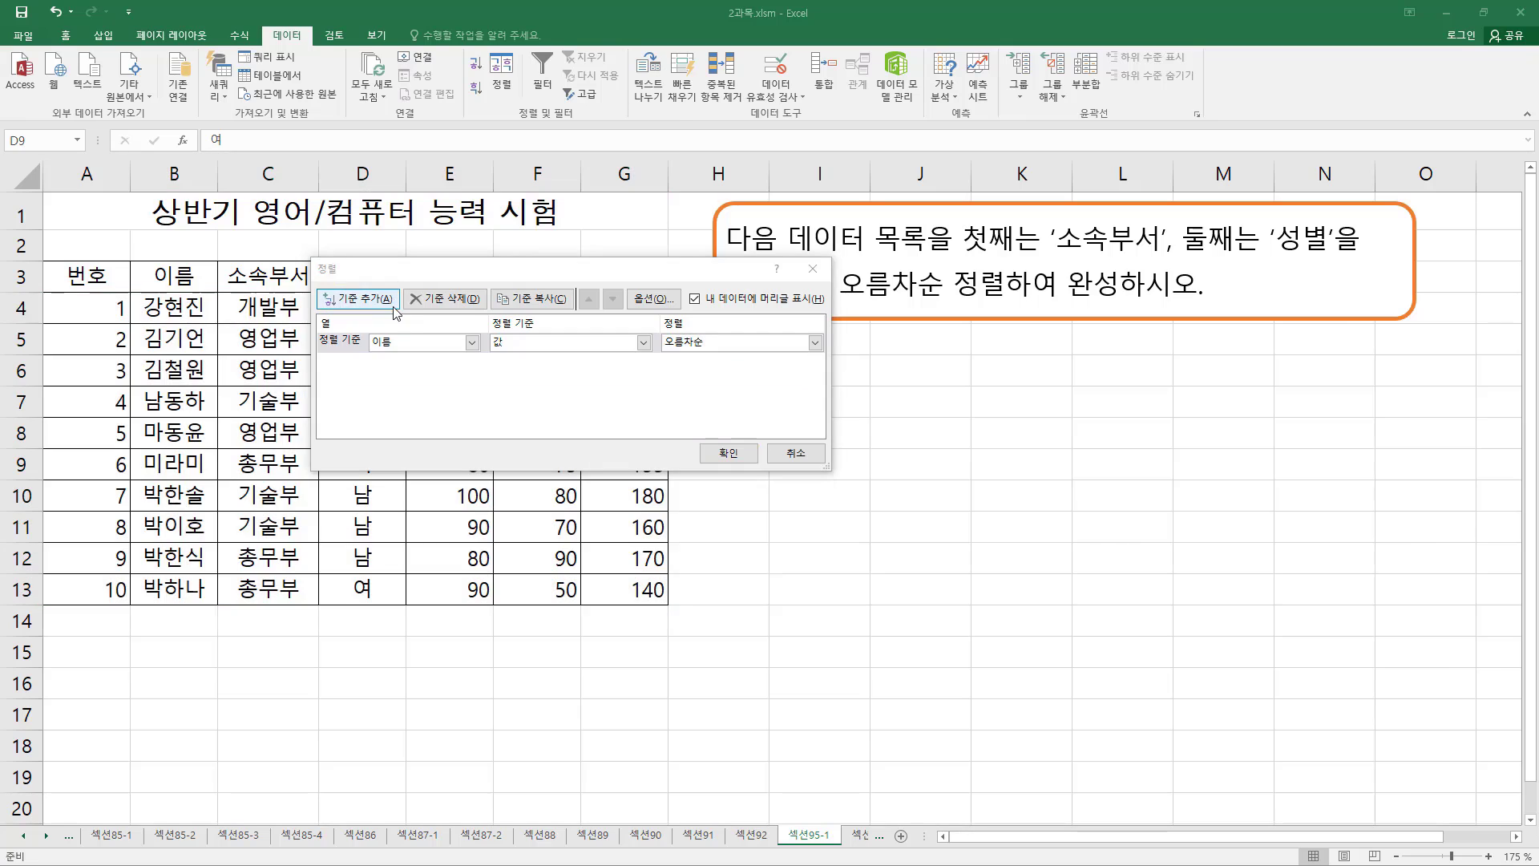
pyautogui.click(391, 303)
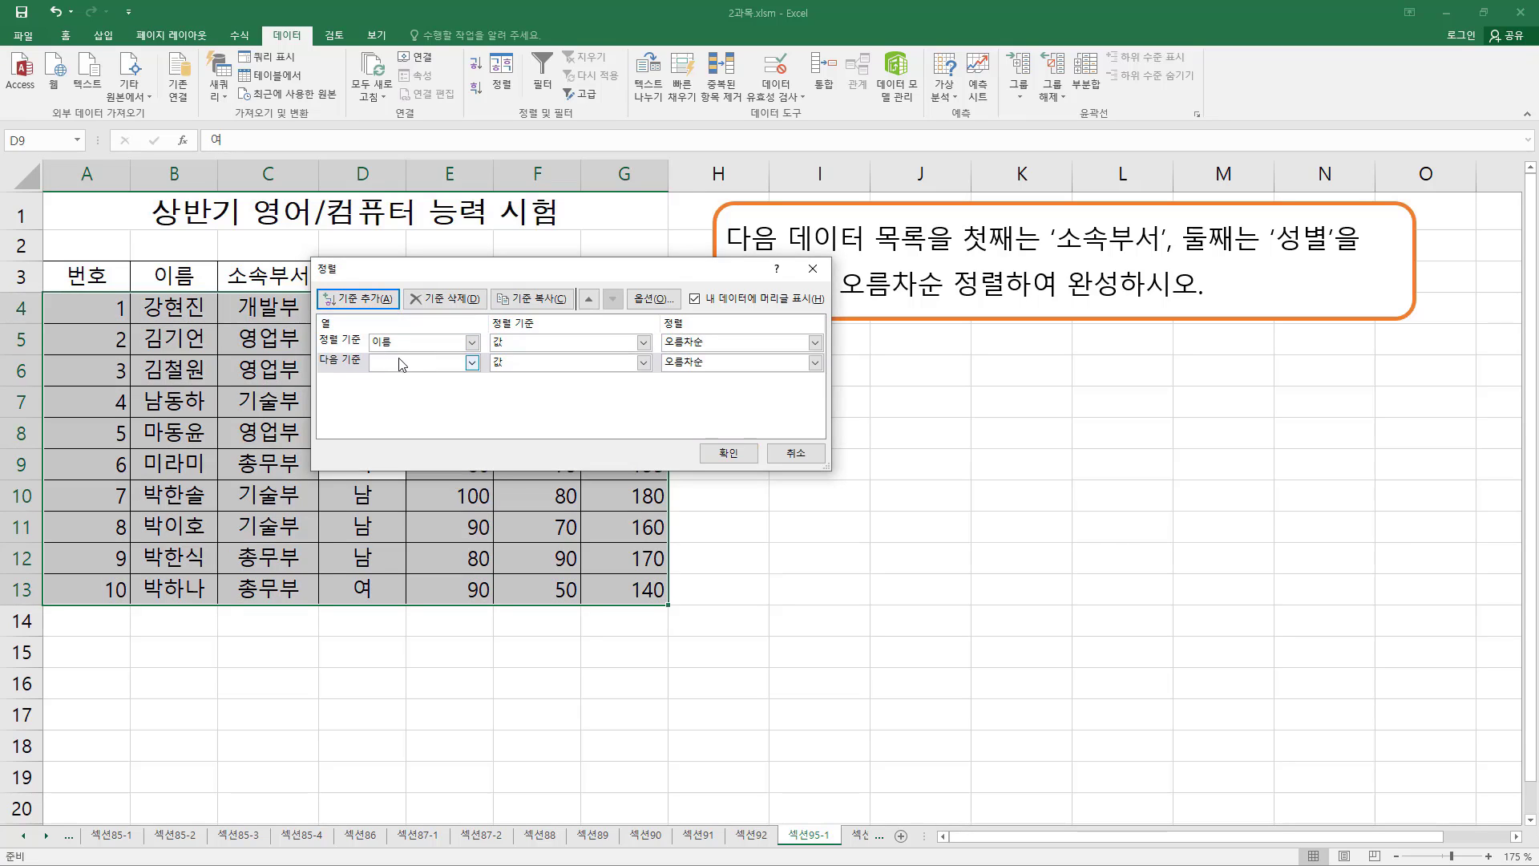
pyautogui.moveTo(321, 353)
pyautogui.mouseDown()
pyautogui.moveTo(802, 388)
pyautogui.moveTo(793, 378)
pyautogui.mouseUp()
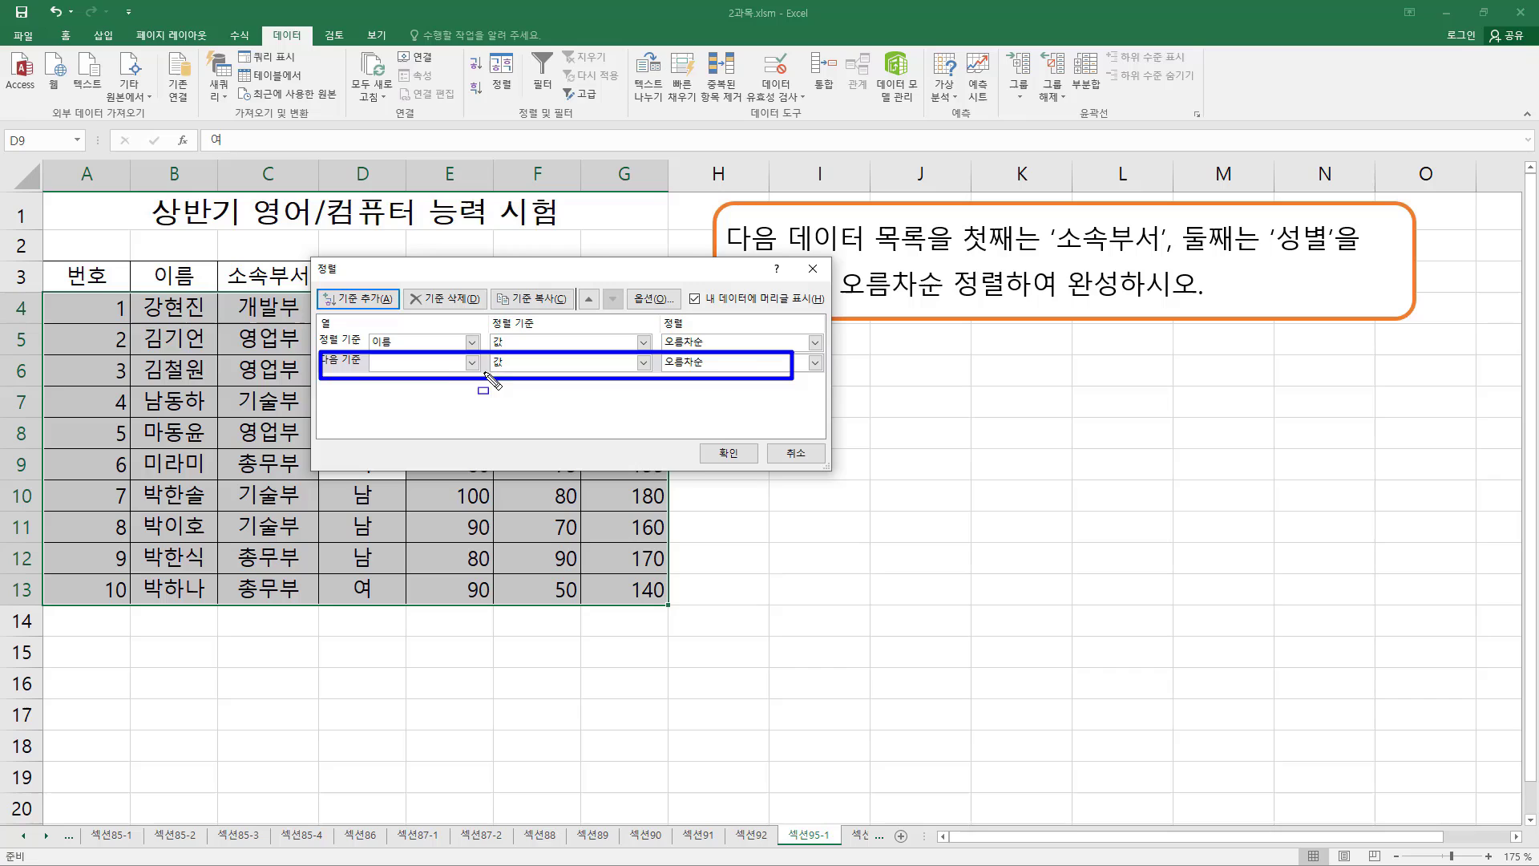
pyautogui.press('Escape')
pyautogui.click(424, 365)
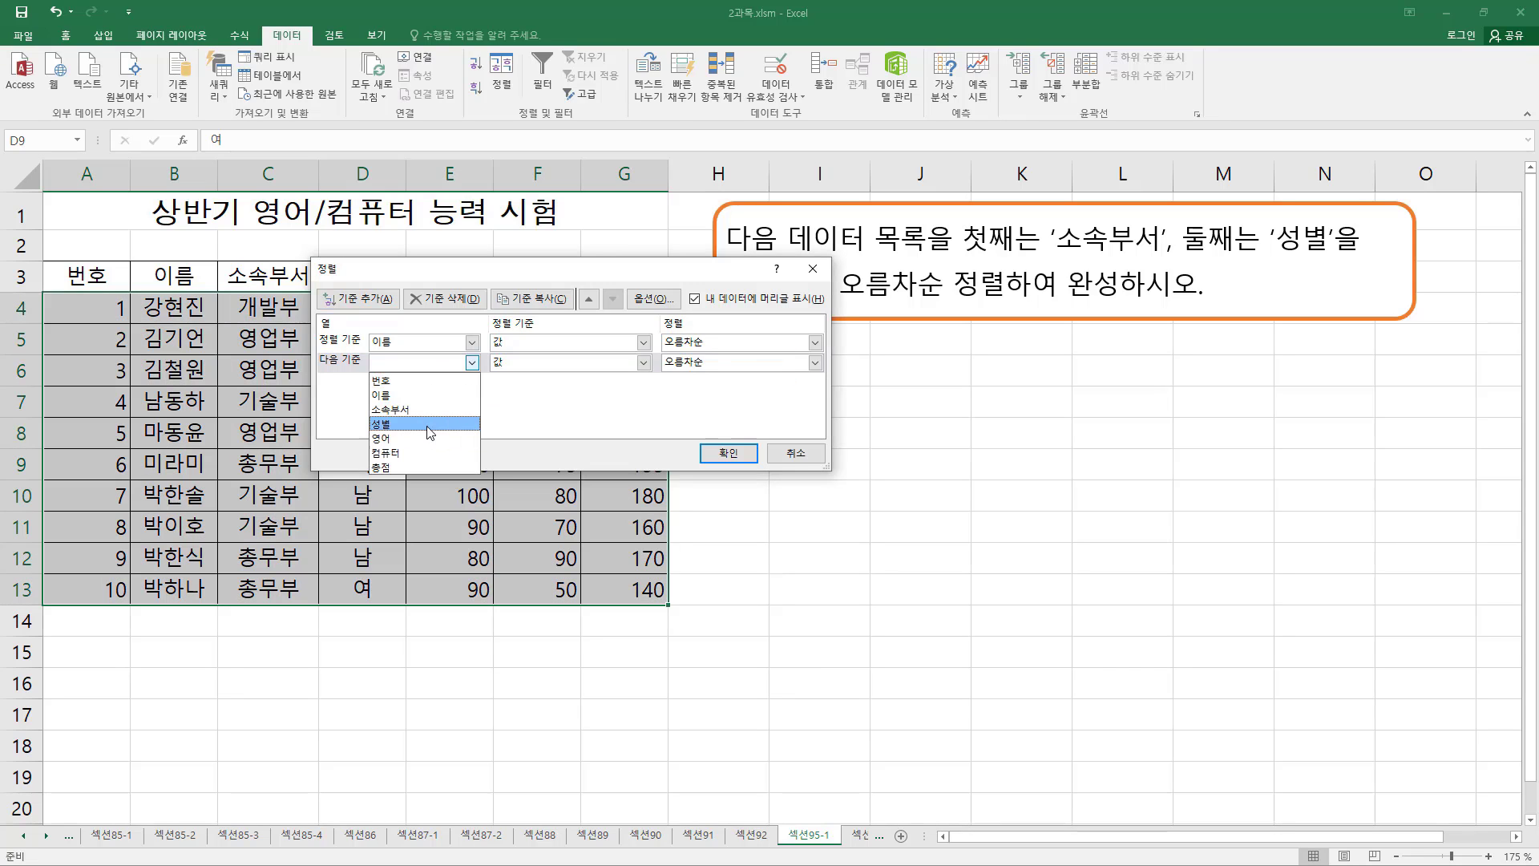
pyautogui.click(425, 411)
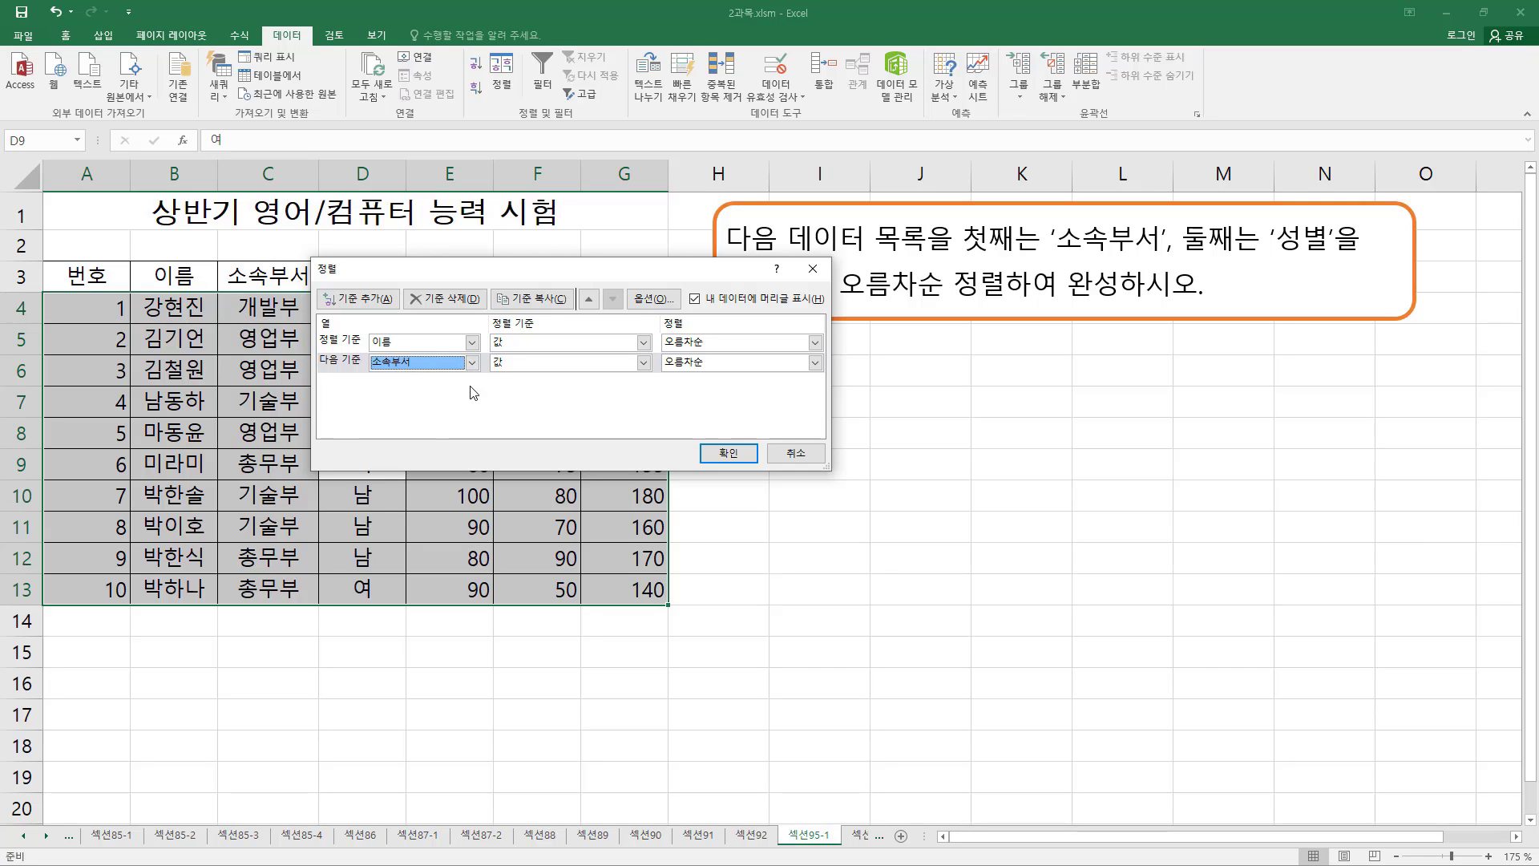
pyautogui.click(353, 346)
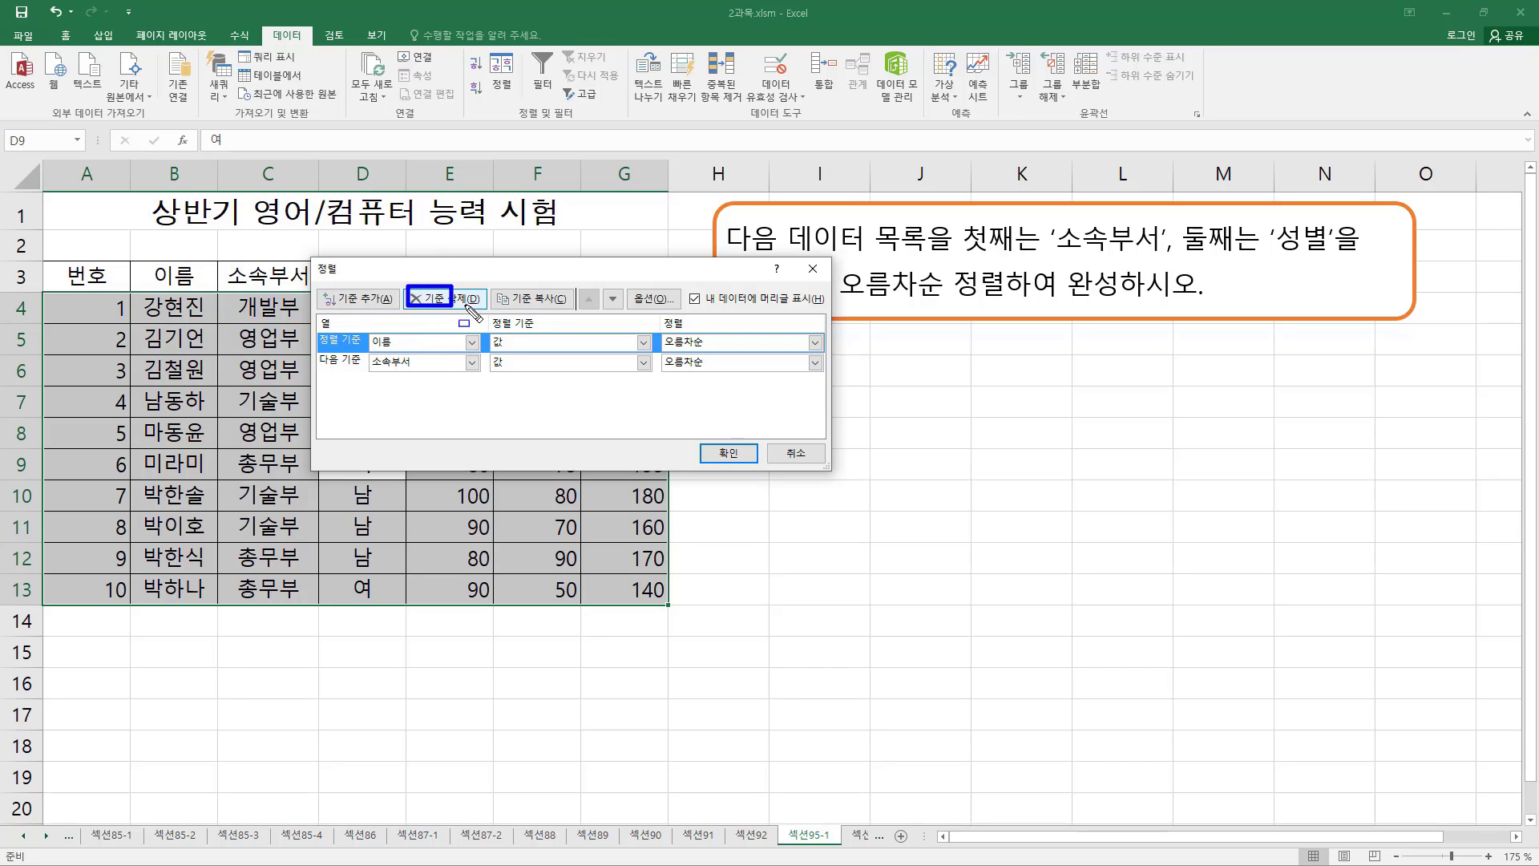
pyautogui.click(443, 302)
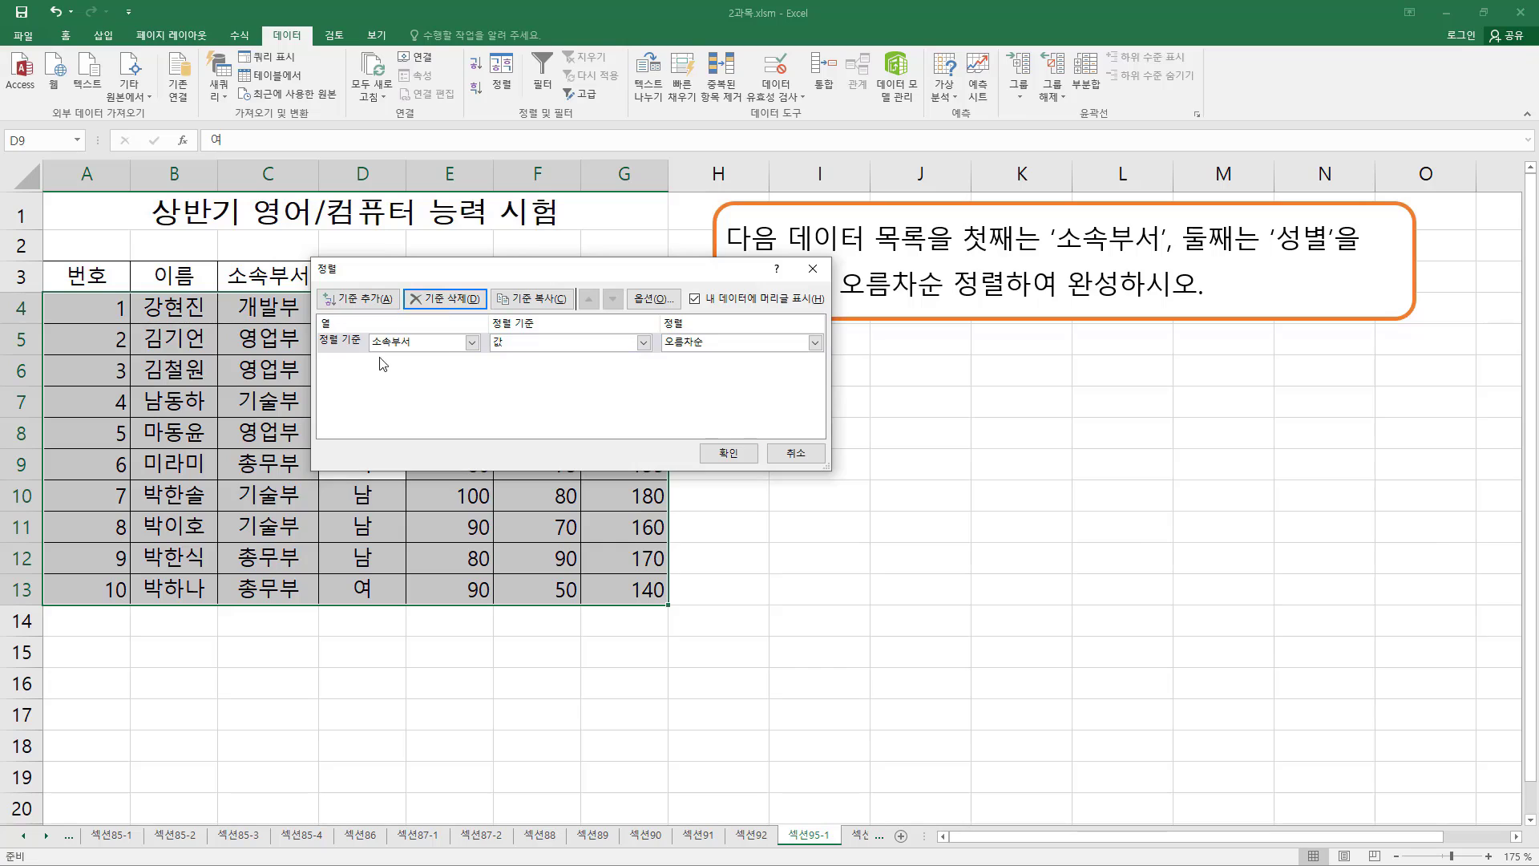
# Step: Add a second sort level on the 성별 column, ordered by value in descending order (내림차순)
pyautogui.click(361, 347)
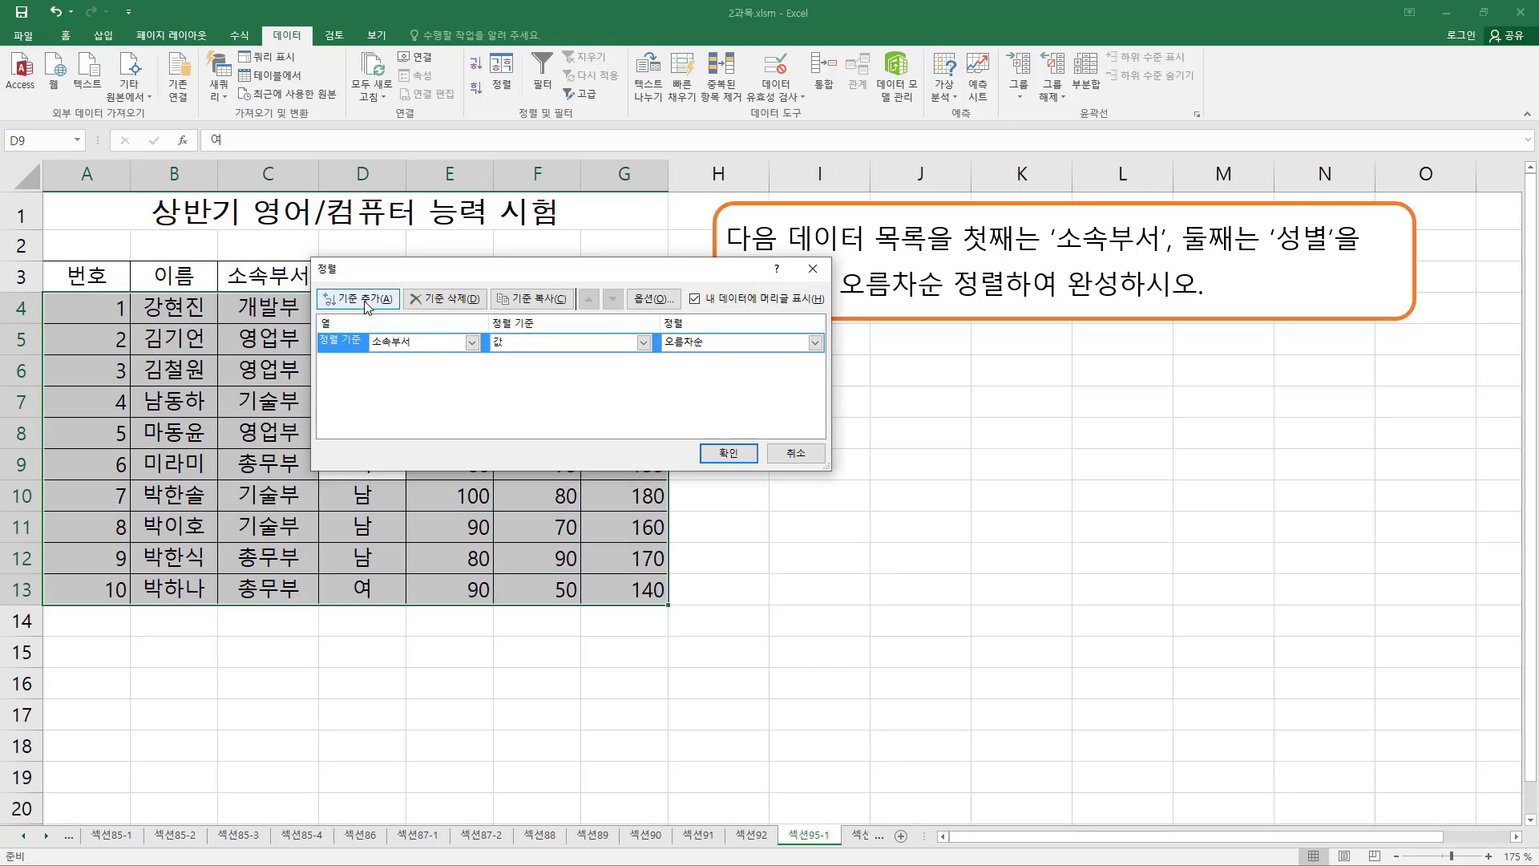
pyautogui.click(361, 298)
pyautogui.click(413, 364)
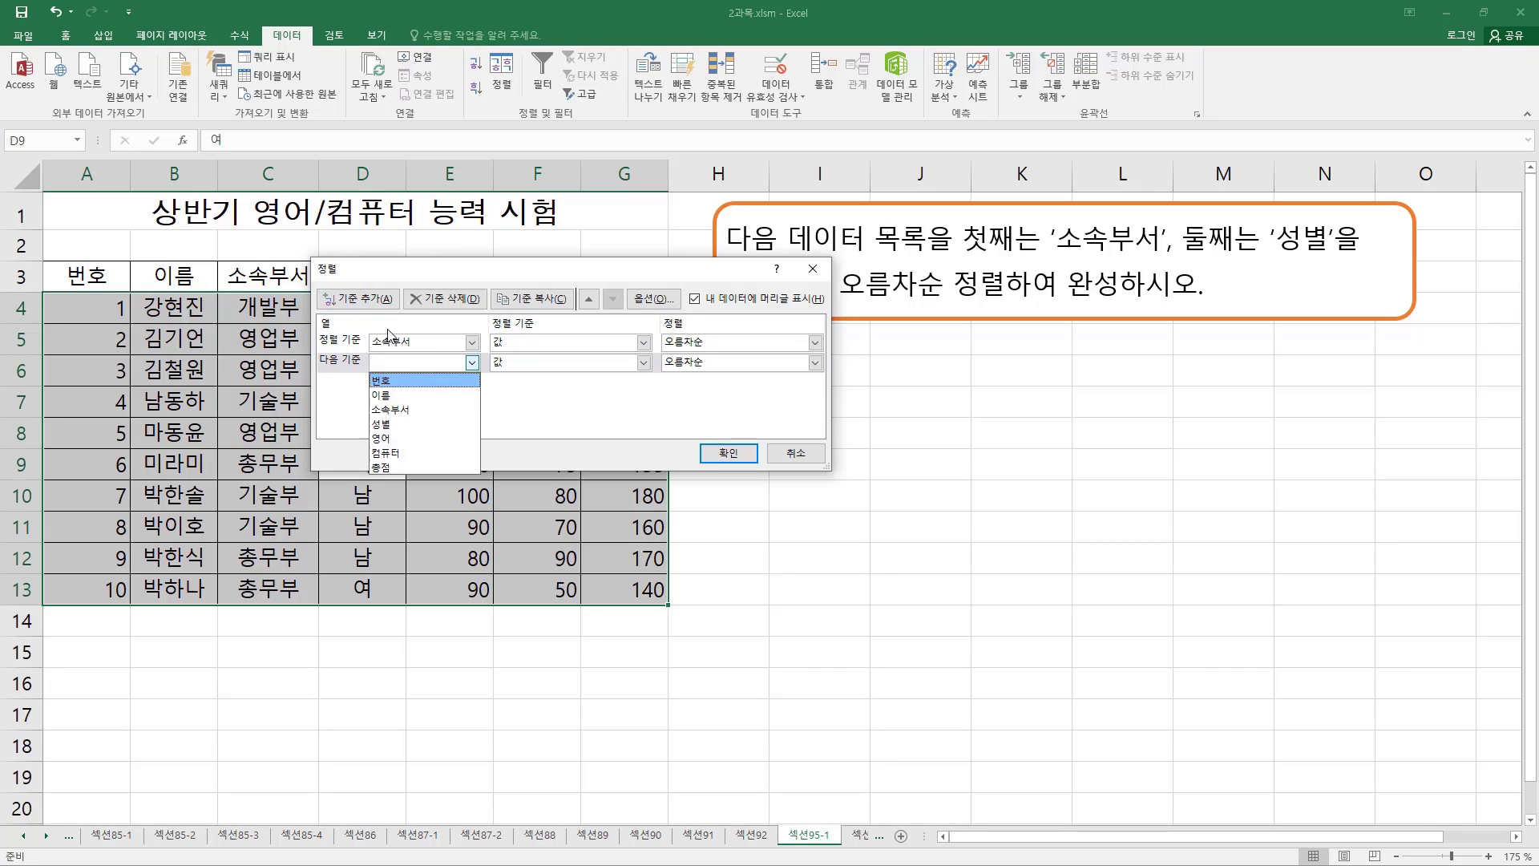
pyautogui.click(427, 424)
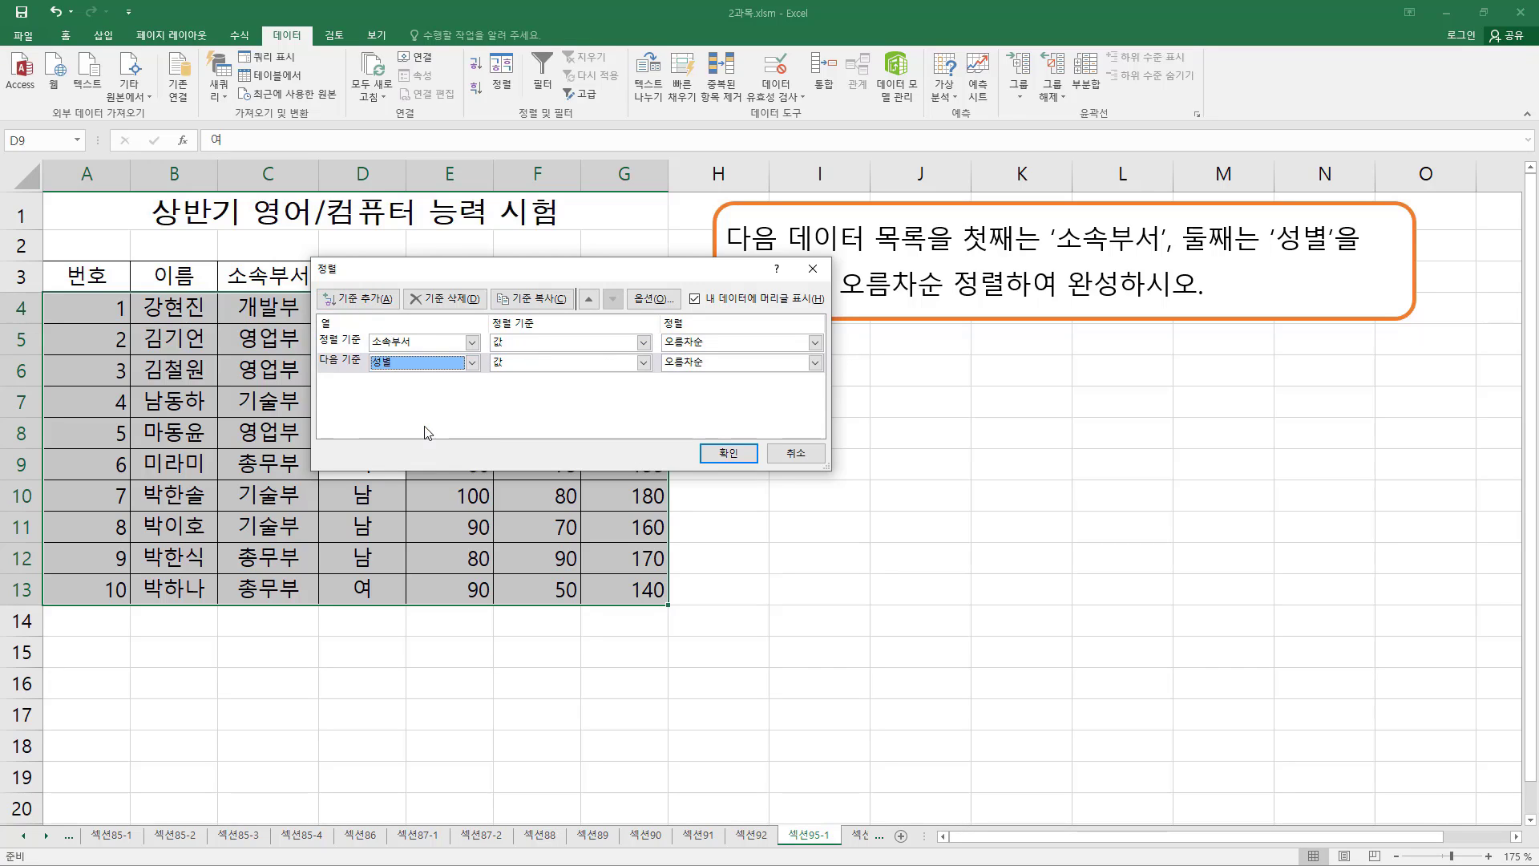
pyautogui.click(725, 363)
pyautogui.click(697, 396)
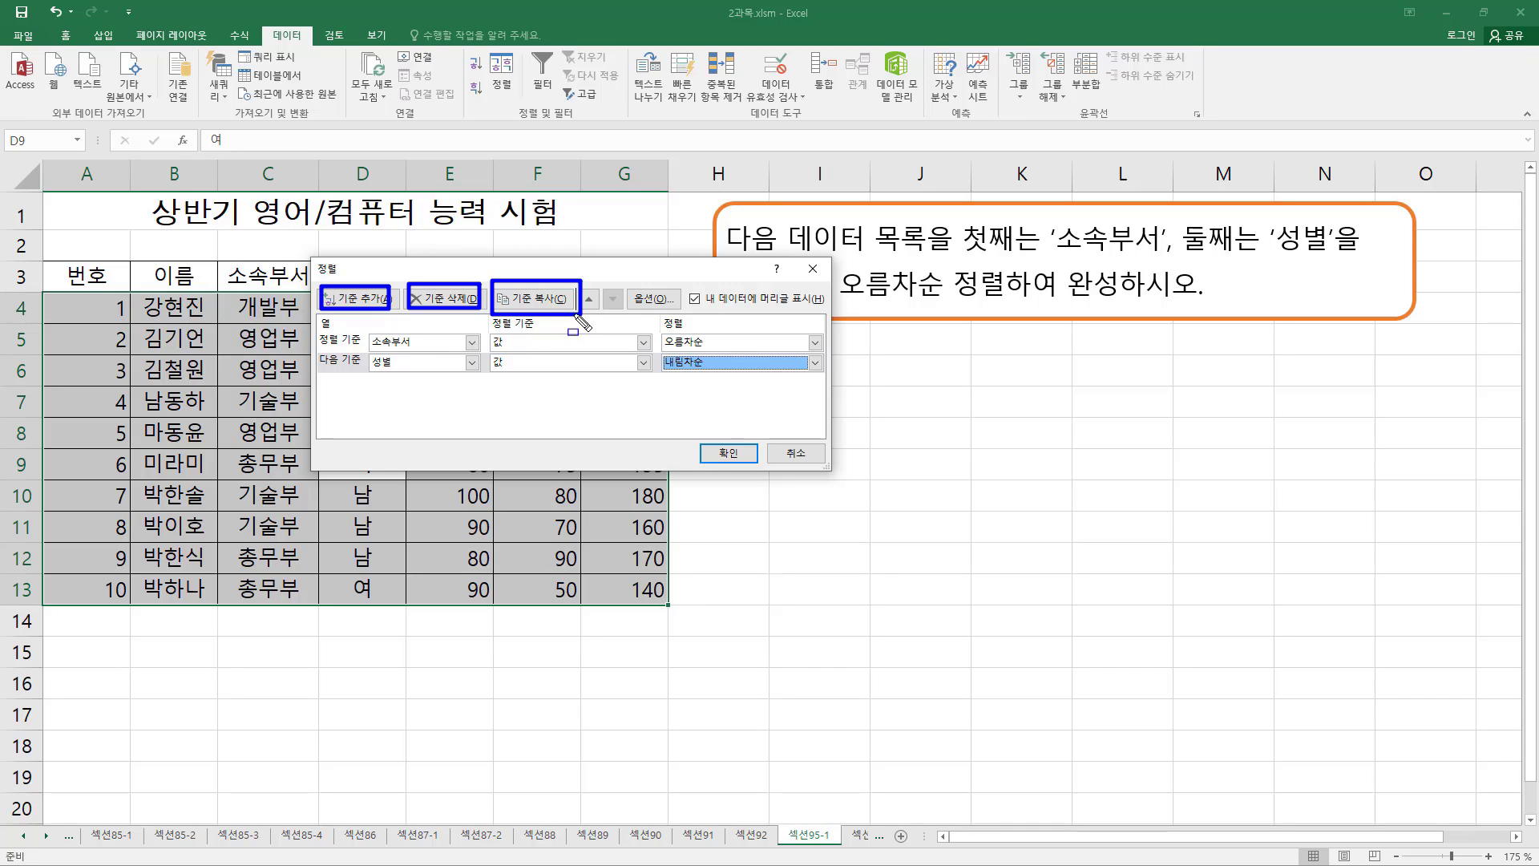
# Step: Duplicate the 성별 sort level as a third sort criterion
pyautogui.click(353, 365)
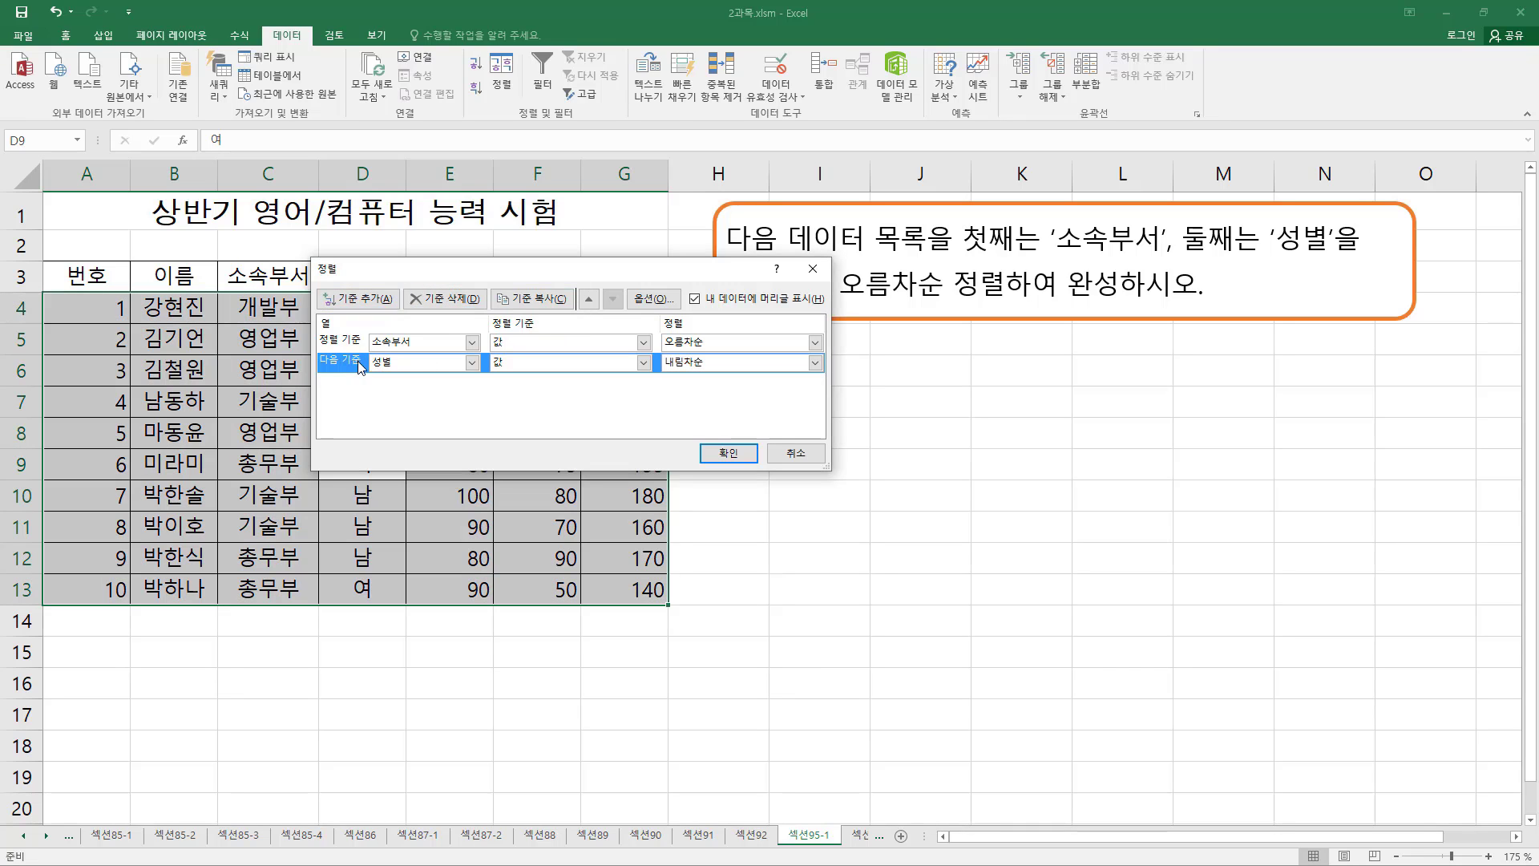
pyautogui.click(518, 302)
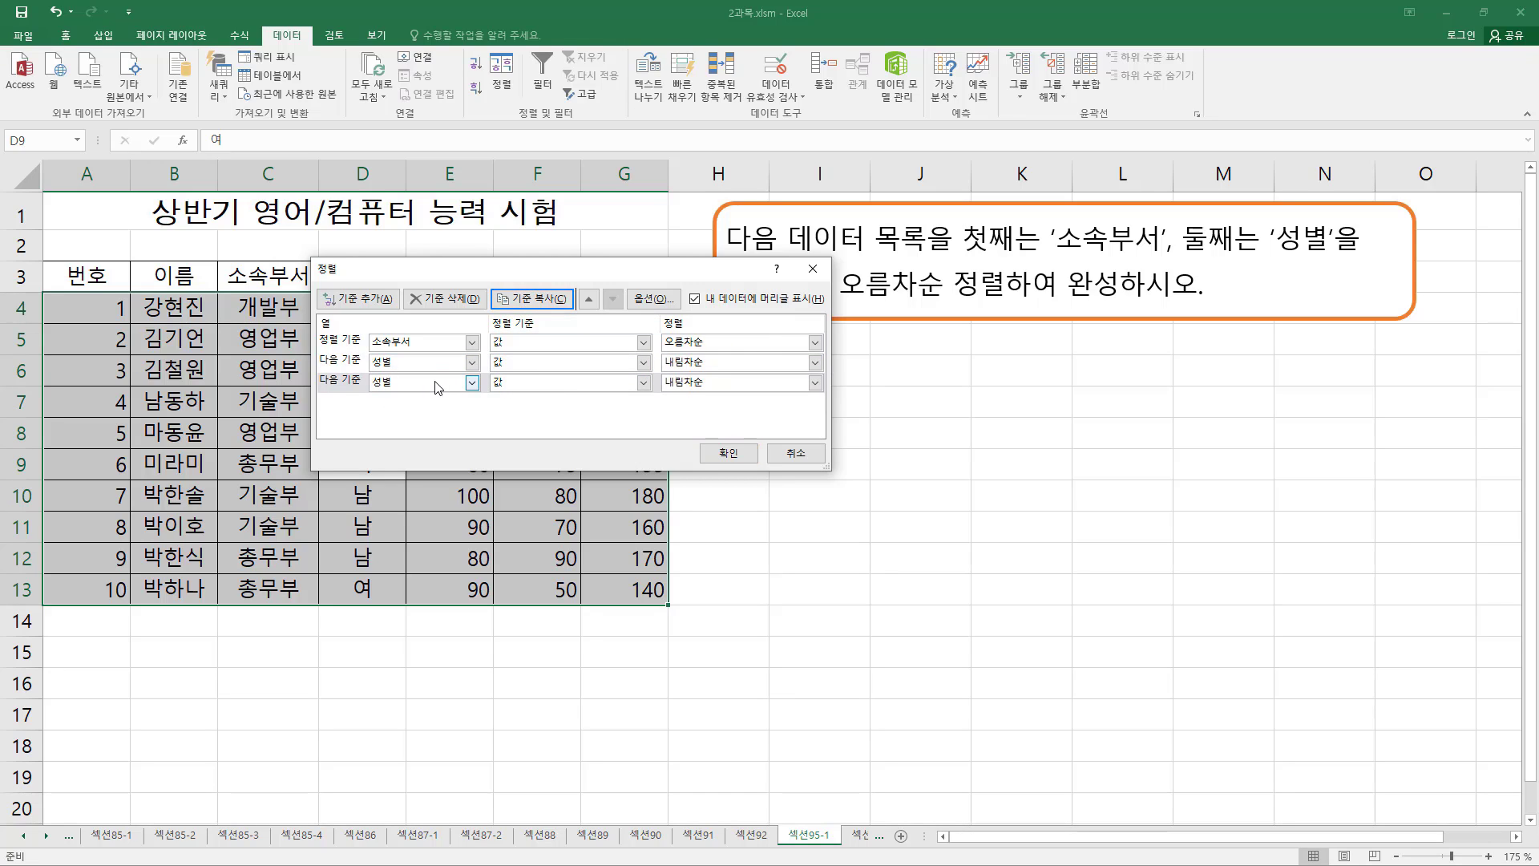
# Step: Select the 소속부서 sort level and move it down one place in the sort order
pyautogui.hotkey('ctrl', 'shift', 'd')
pyautogui.moveTo(578, 286); pyautogui.dragTo(619, 311)
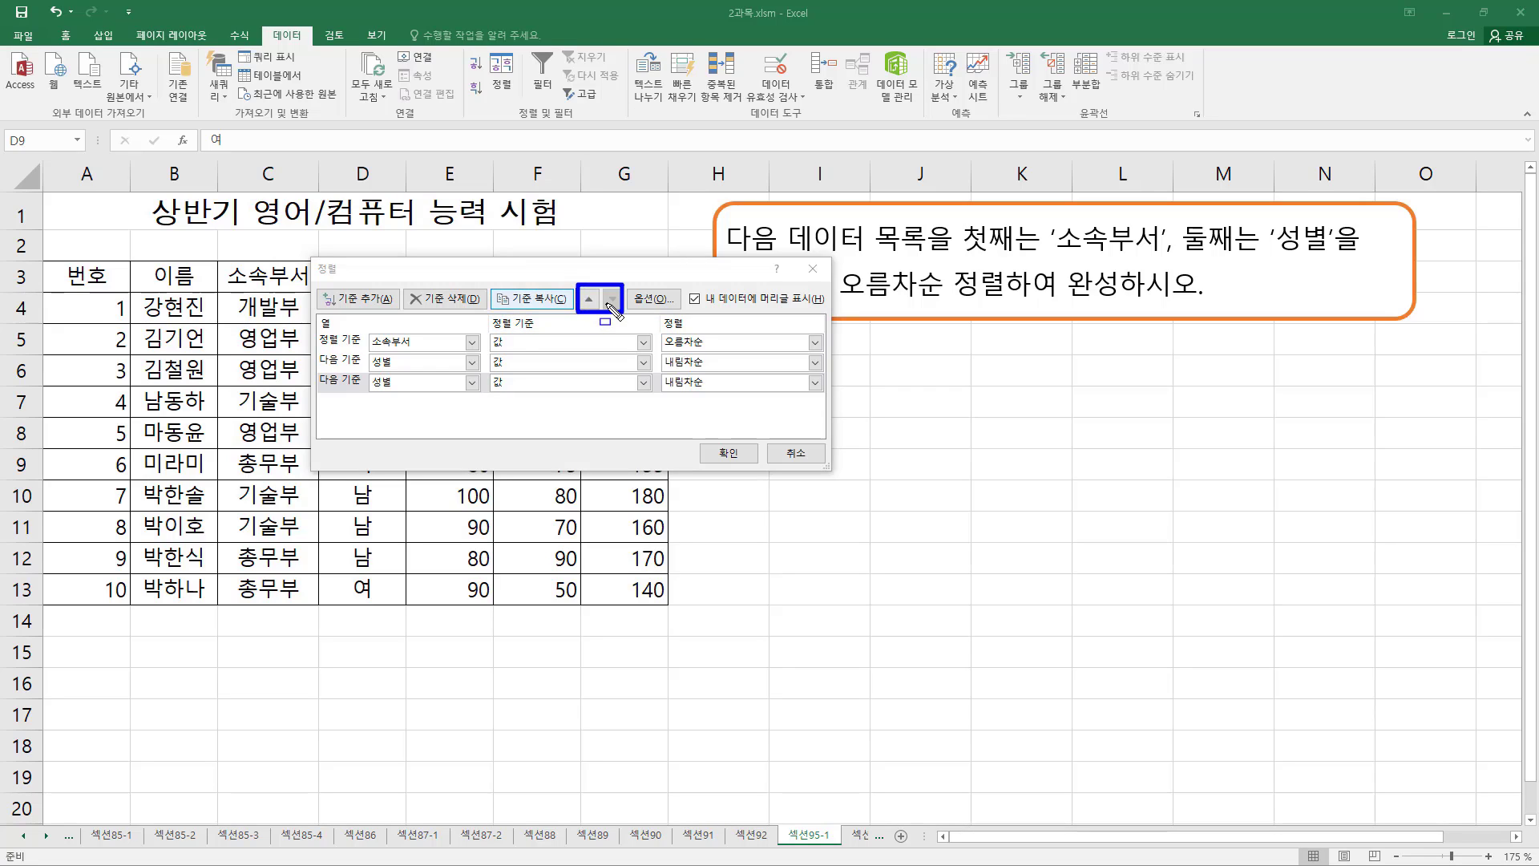
pyautogui.press('Escape')
pyautogui.click(357, 343)
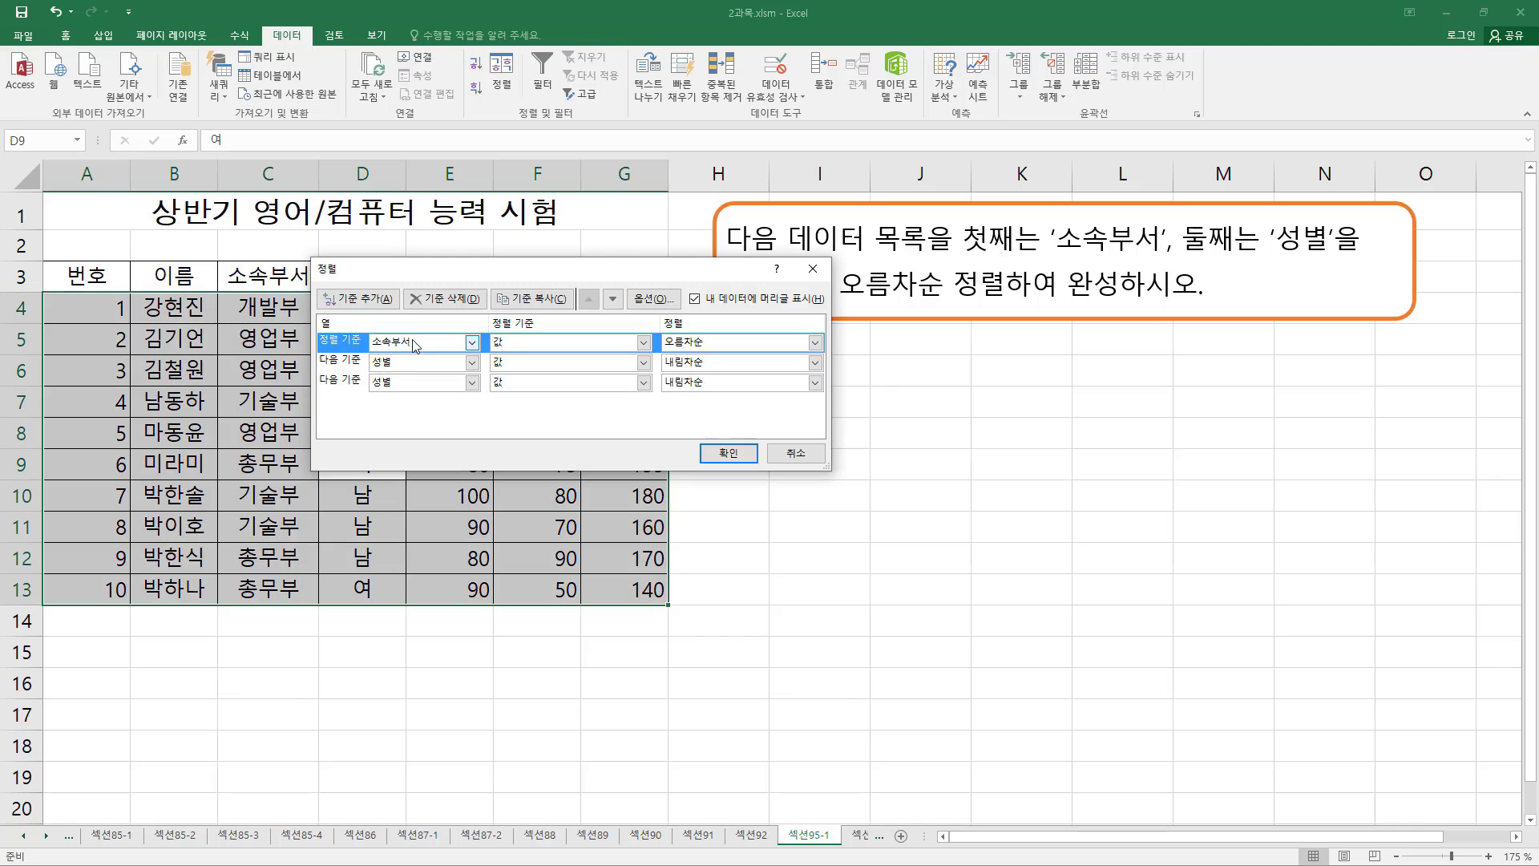
pyautogui.click(612, 300)
pyautogui.hotkey('ctrl', 'shift', 'd')
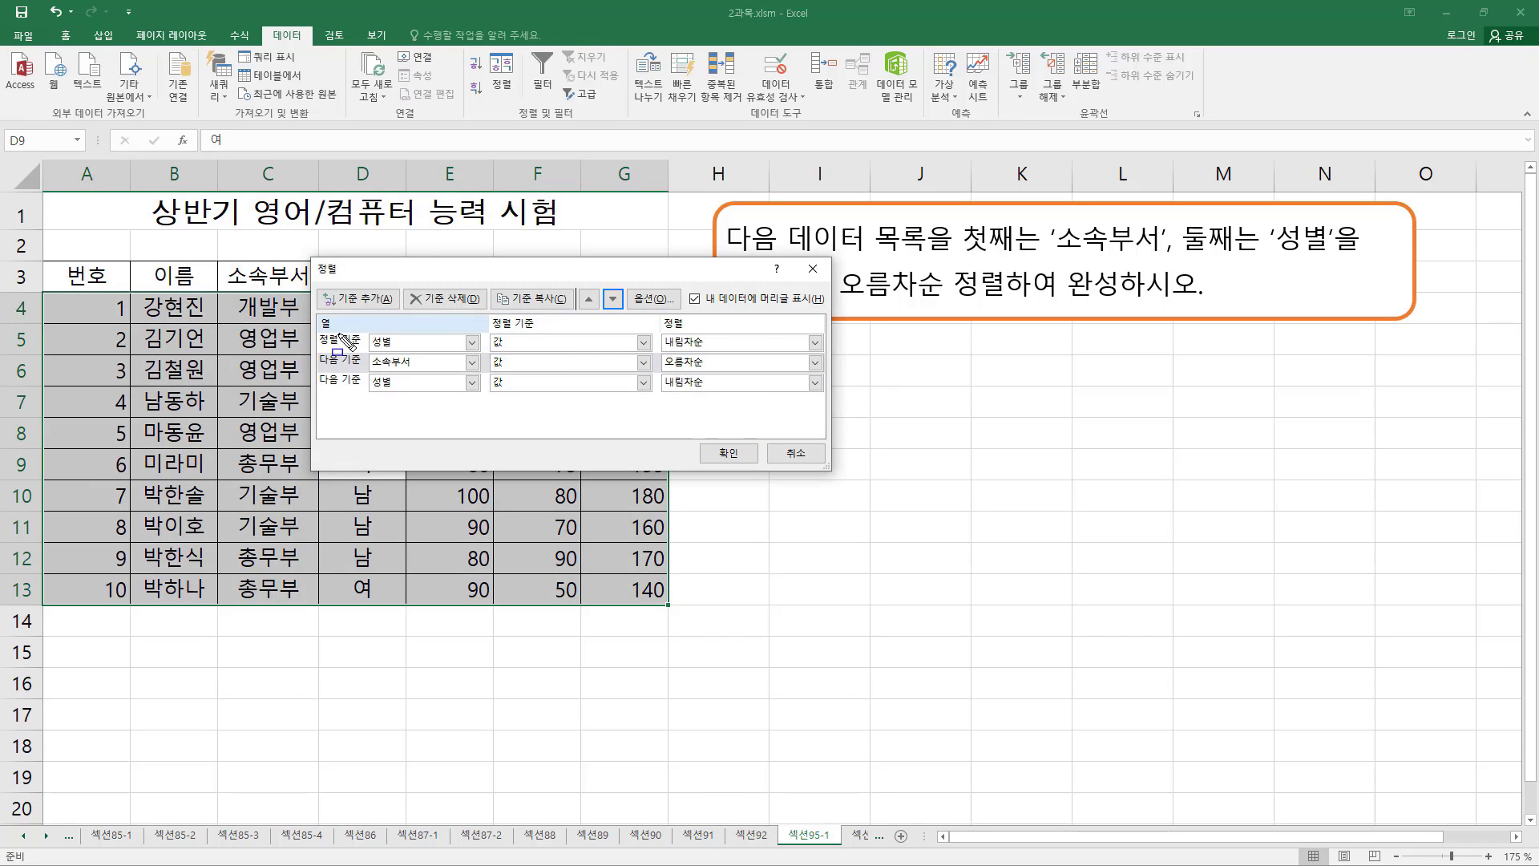
pyautogui.moveTo(338, 334); pyautogui.dragTo(470, 349)
pyautogui.moveTo(327, 353); pyautogui.dragTo(437, 368)
pyautogui.moveTo(334, 378); pyautogui.dragTo(425, 392)
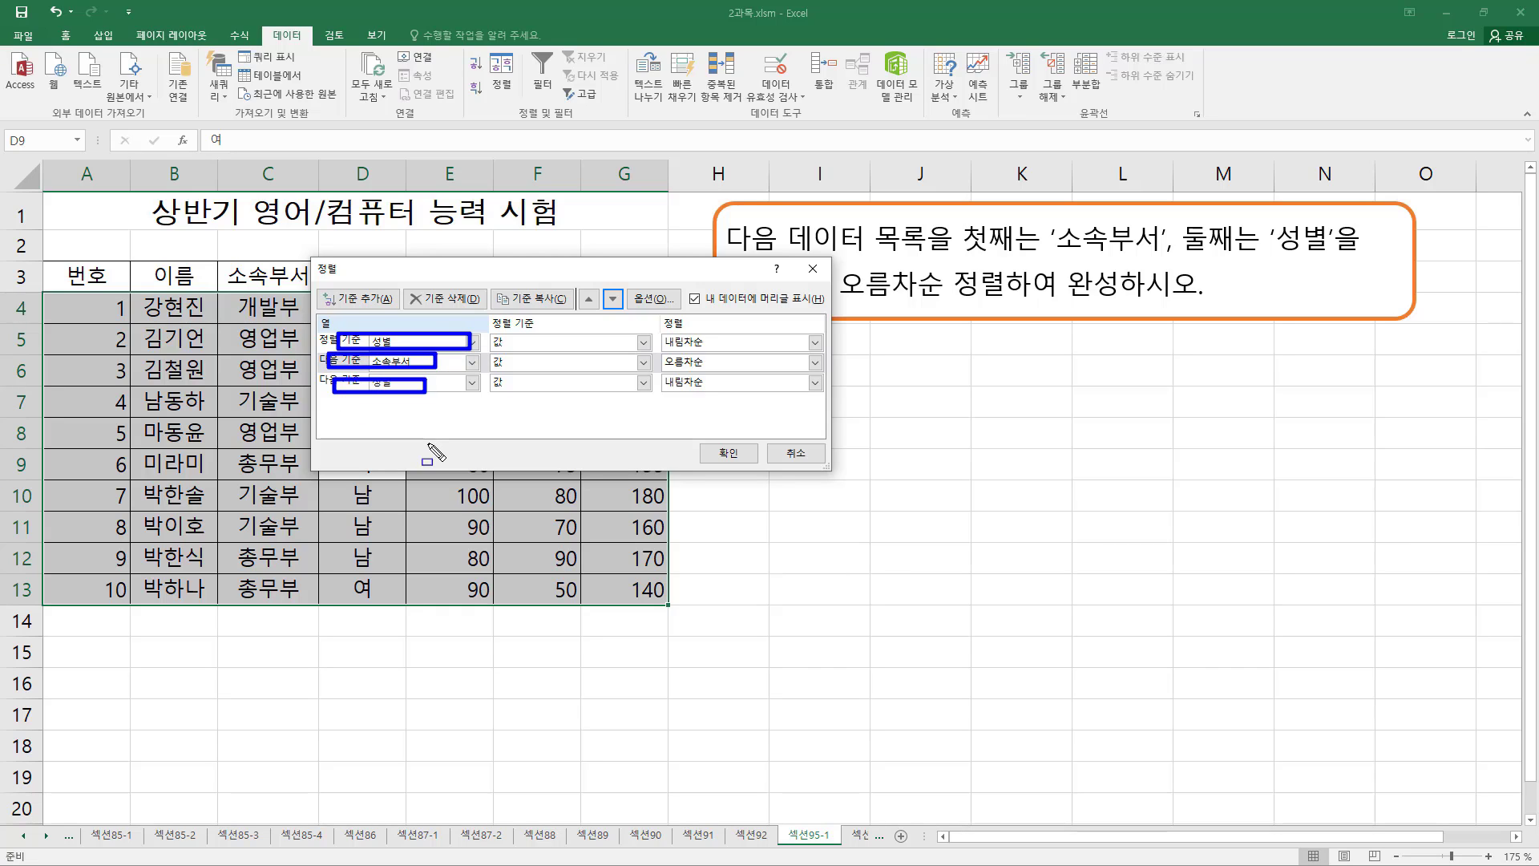
pyautogui.press('Escape')
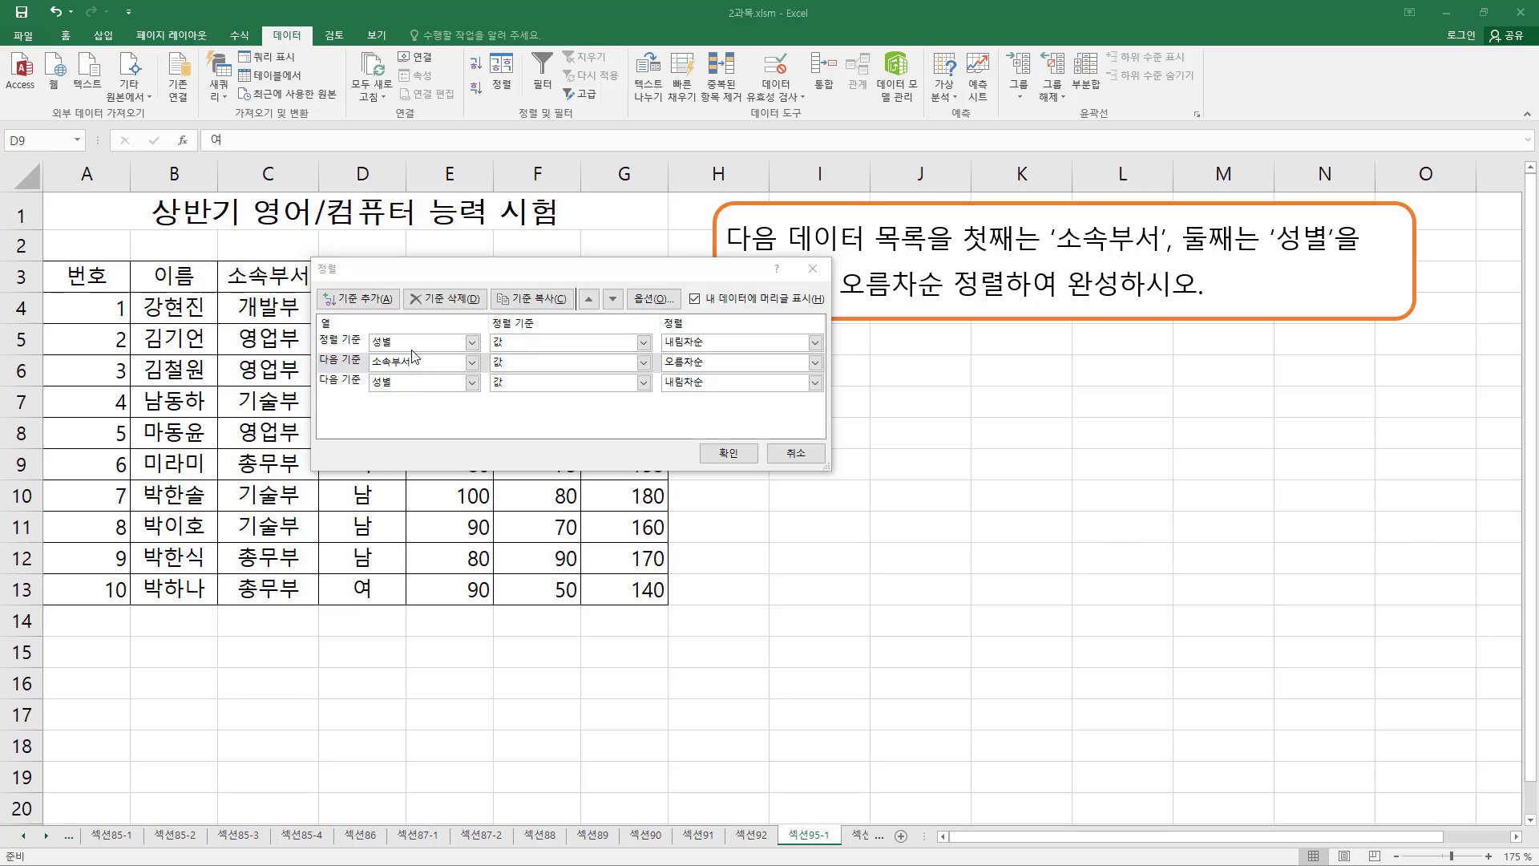
# Step: Try reordering the sort levels by moving the third level, 성별, up the order and back down to last place
pyautogui.click(356, 371)
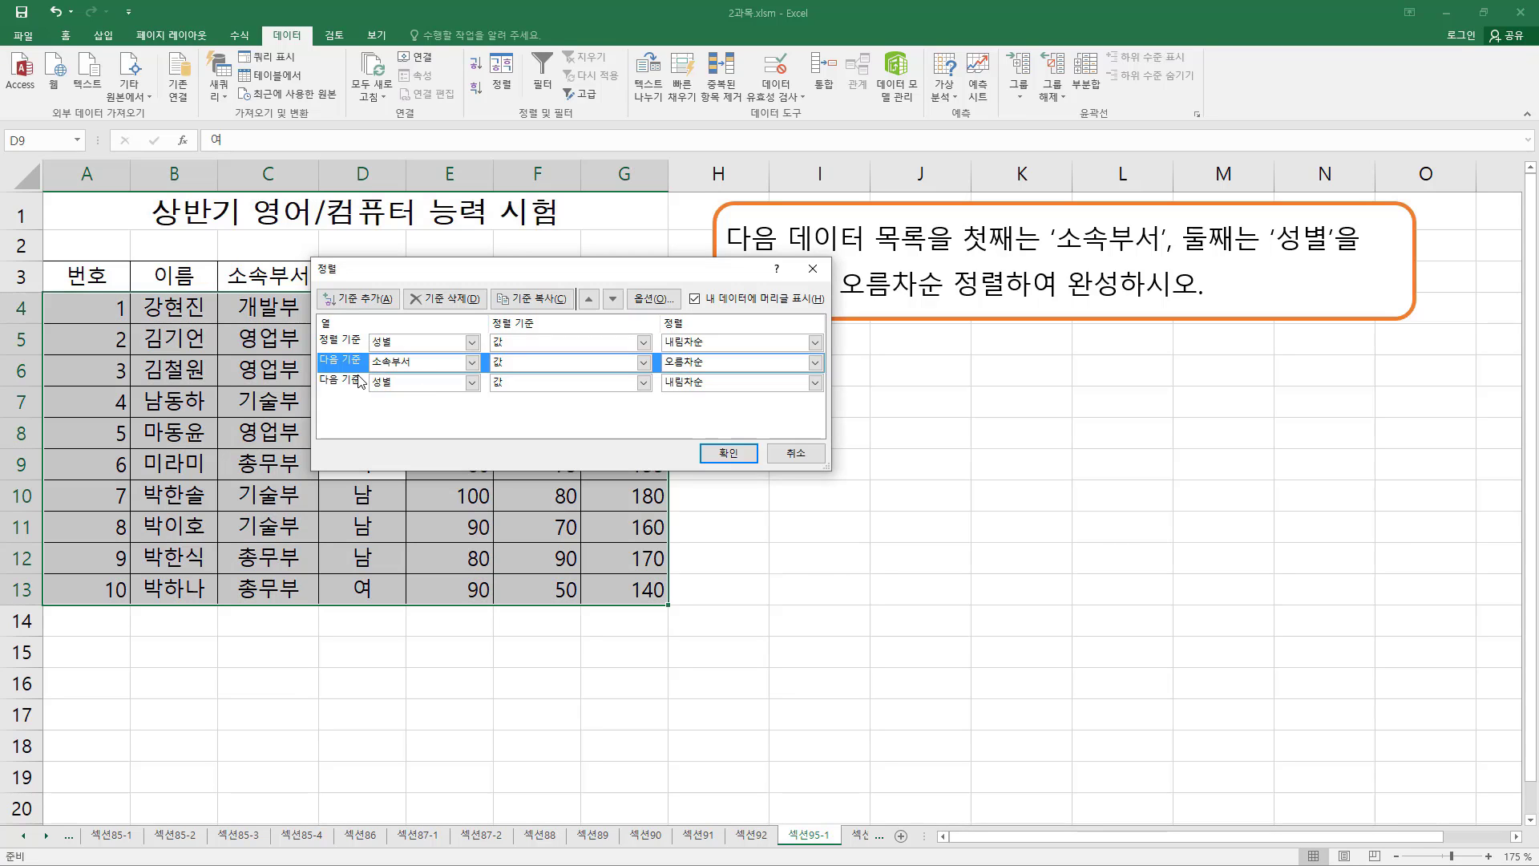
pyautogui.click(358, 381)
pyautogui.click(590, 300)
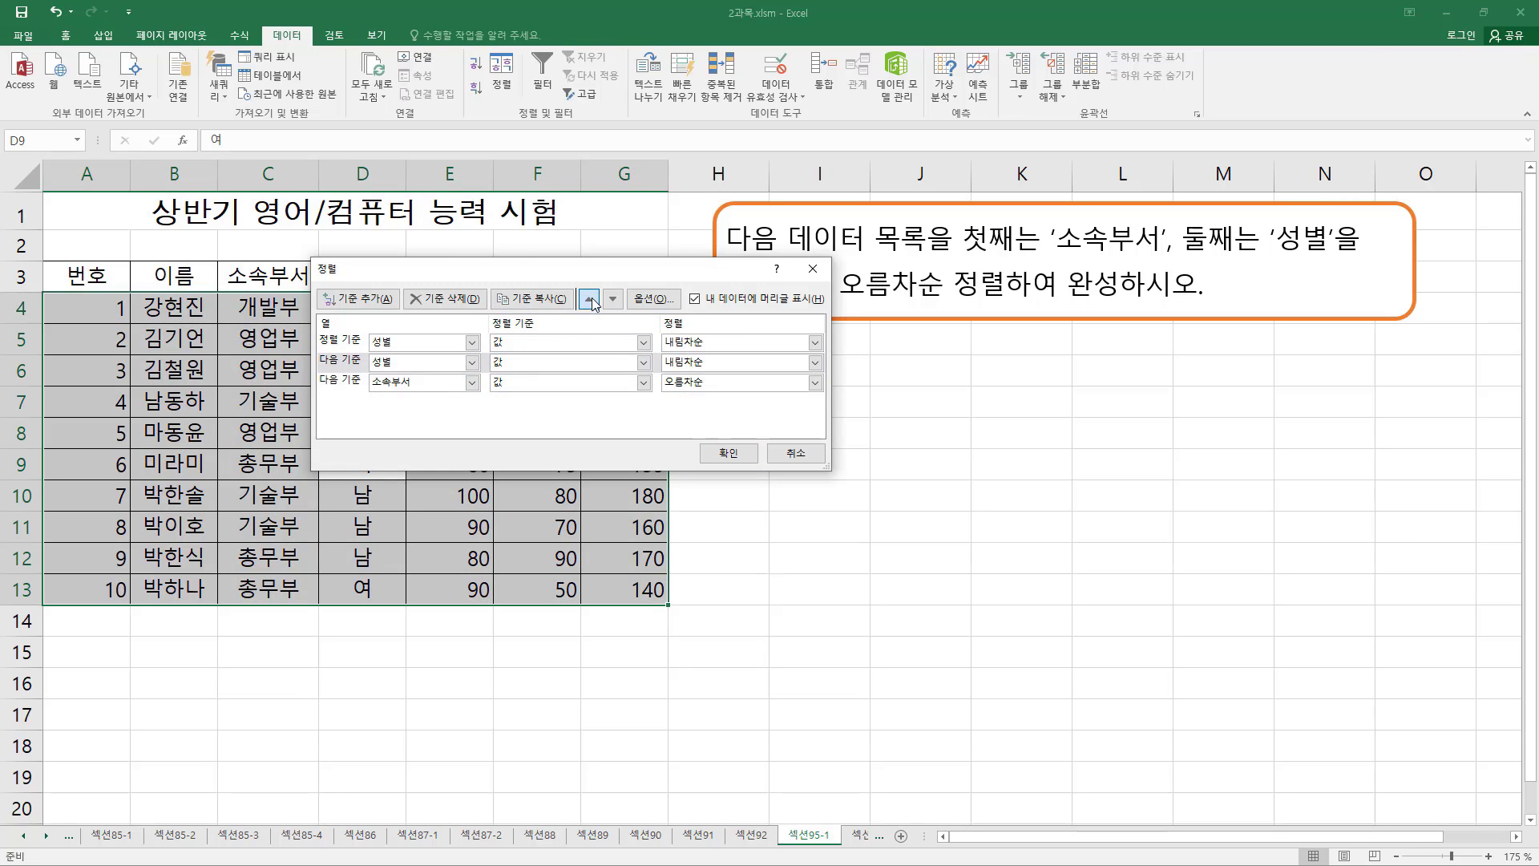
pyautogui.click(590, 299)
pyautogui.click(612, 301)
pyautogui.click(612, 301)
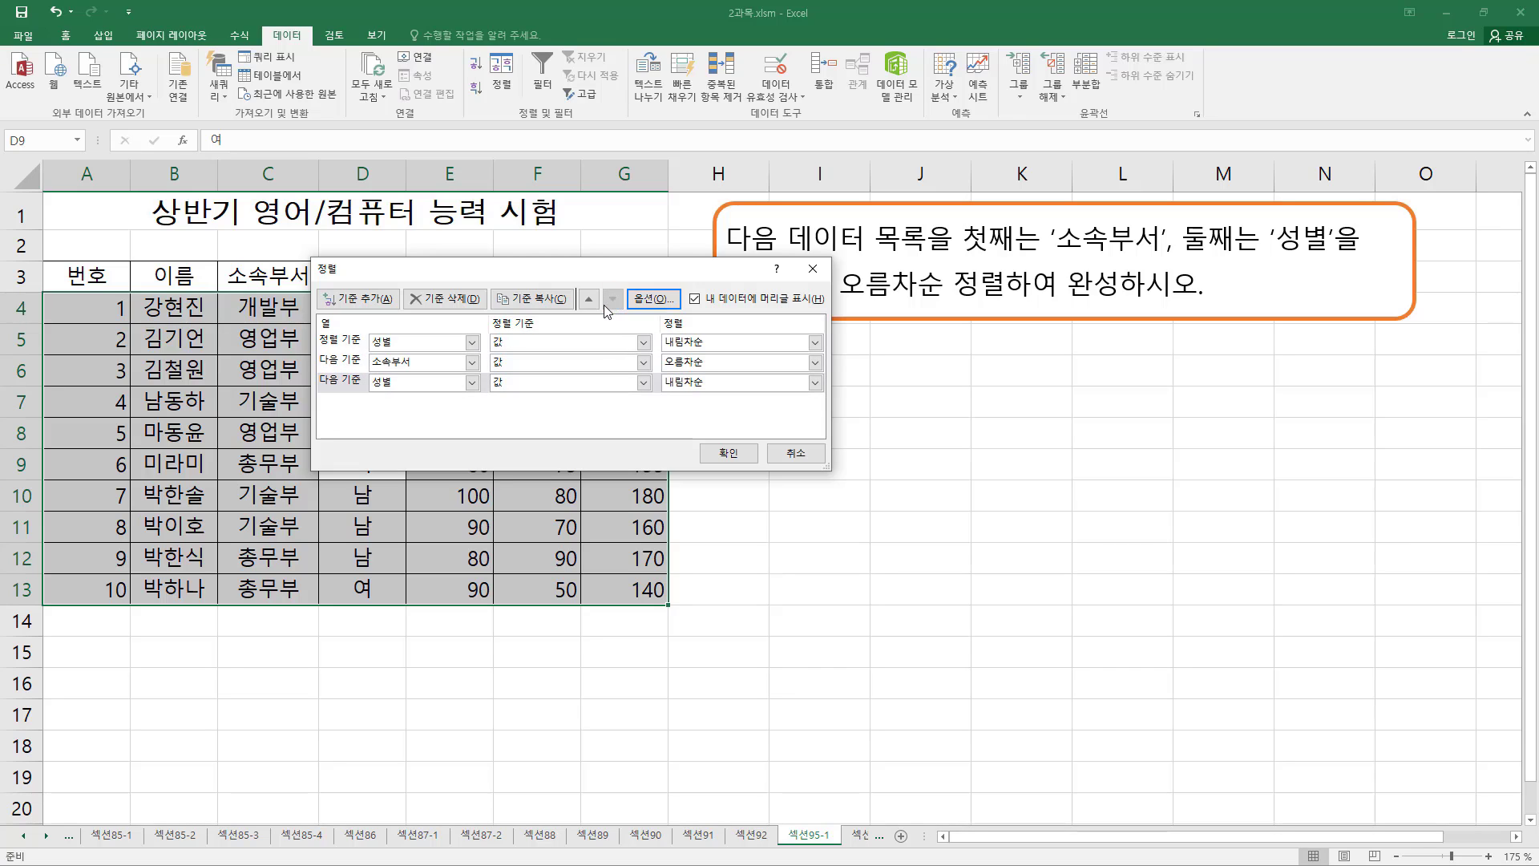
pyautogui.hotkey('ctrl', '2')
pyautogui.moveTo(574, 288); pyautogui.dragTo(620, 319)
pyautogui.press('Escape')
# Step: Open the sort options and examine the case-sensitivity setting and the two sort directions
pyautogui.click(653, 299)
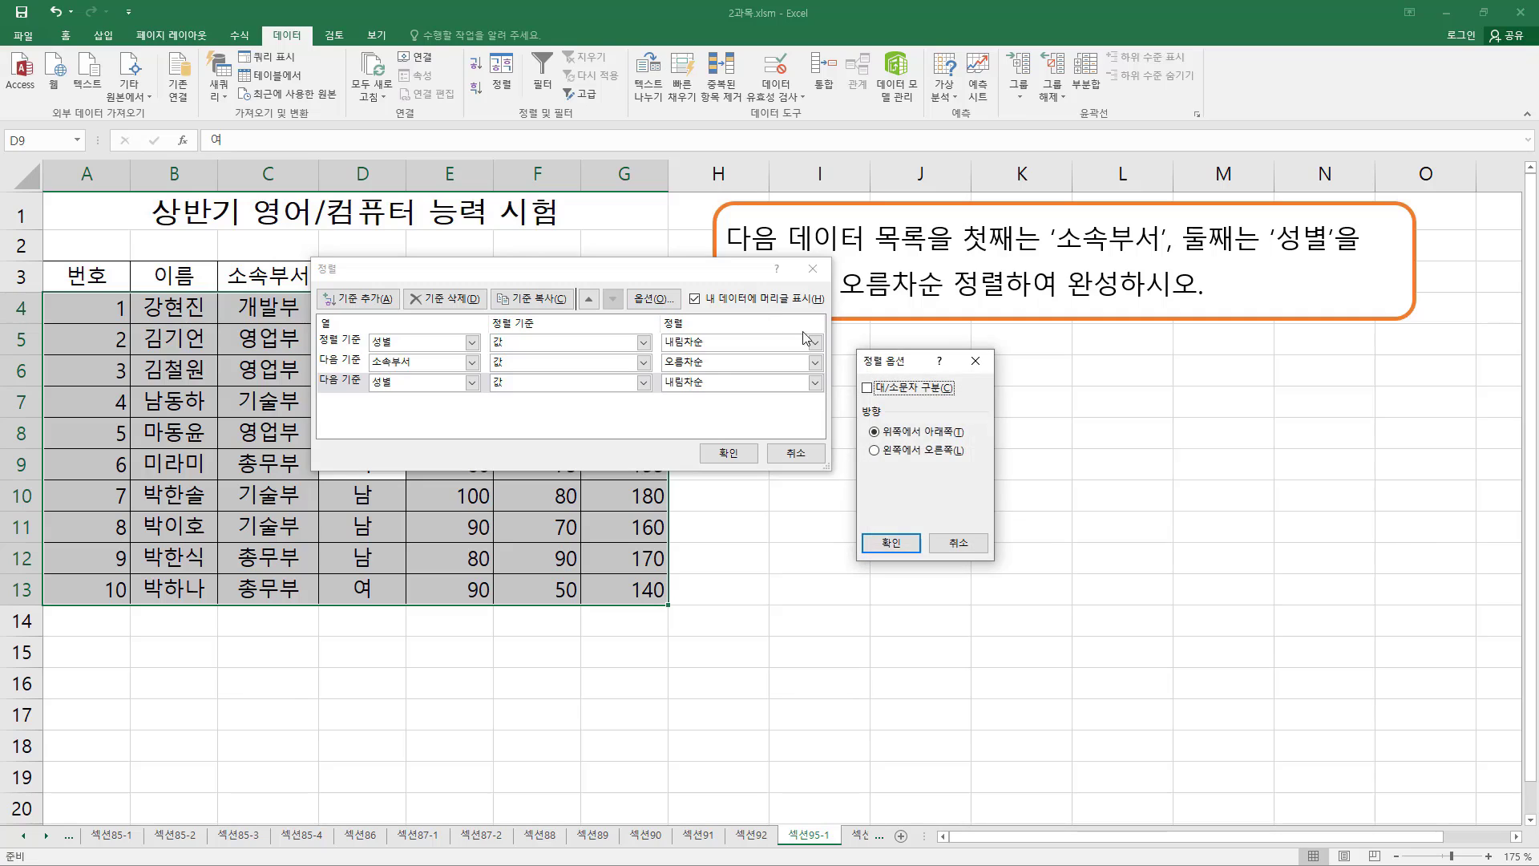
pyautogui.hotkey('ctrl', '2')
pyautogui.moveTo(850, 348)
pyautogui.mouseDown()
pyautogui.moveTo(902, 500)
pyautogui.moveTo(1007, 588)
pyautogui.moveTo(1010, 576)
pyautogui.mouseUp()
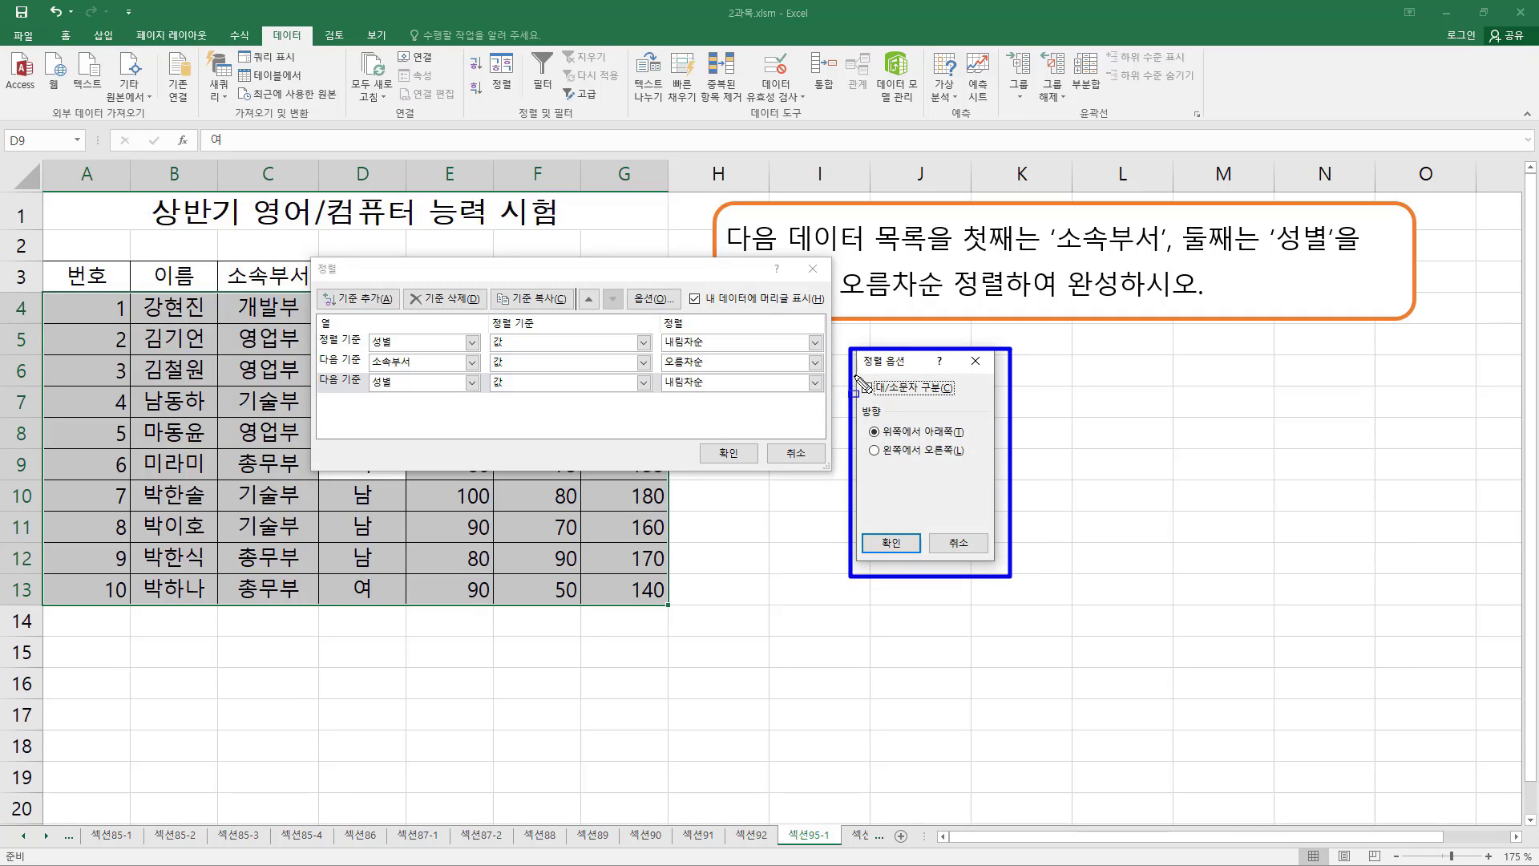
pyautogui.moveTo(857, 377); pyautogui.dragTo(960, 401)
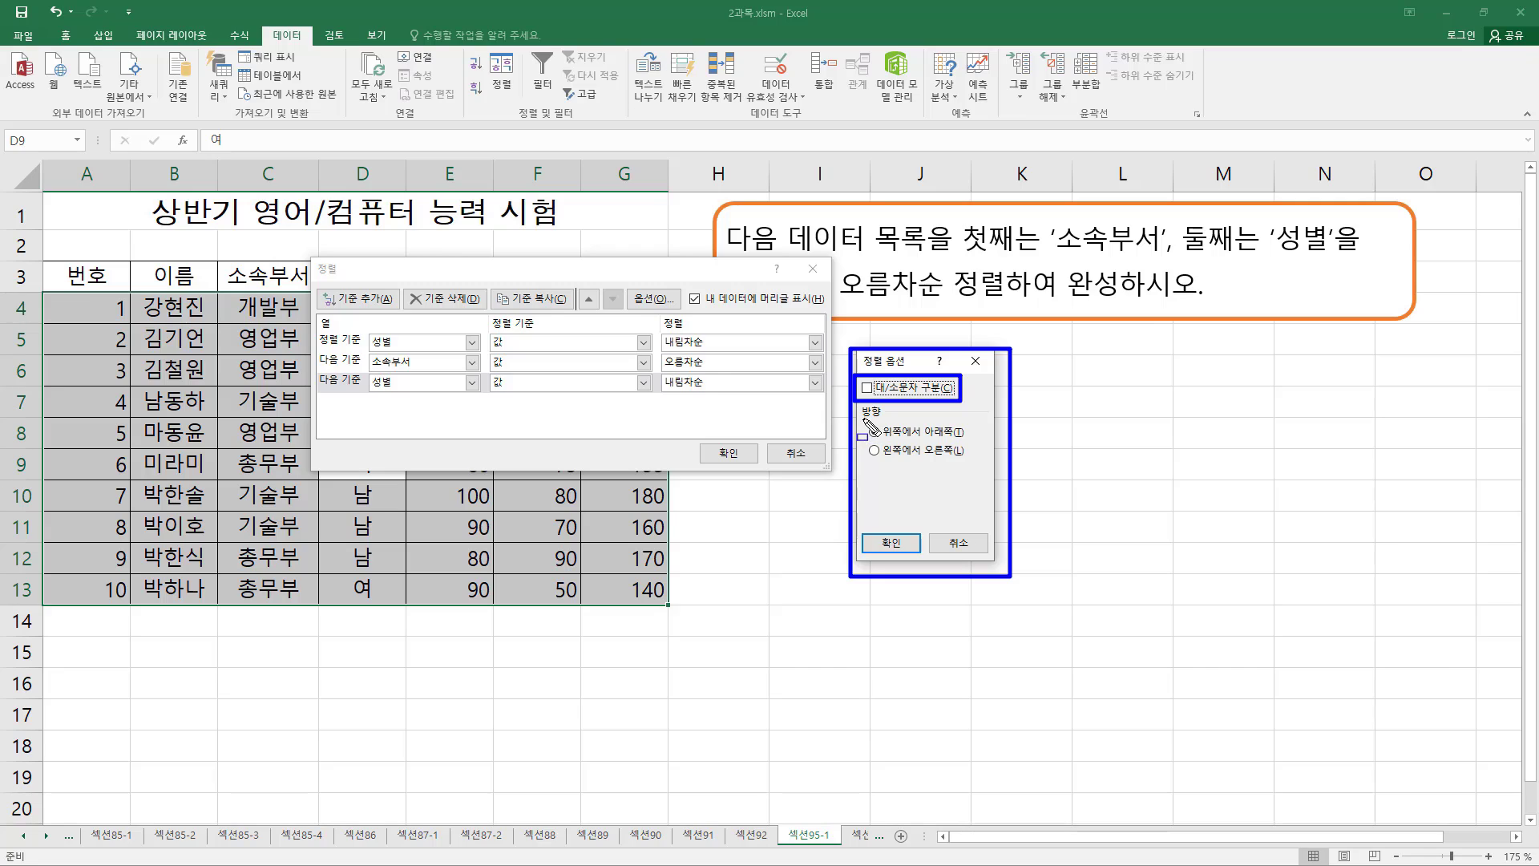
pyautogui.moveTo(861, 419); pyautogui.dragTo(968, 439)
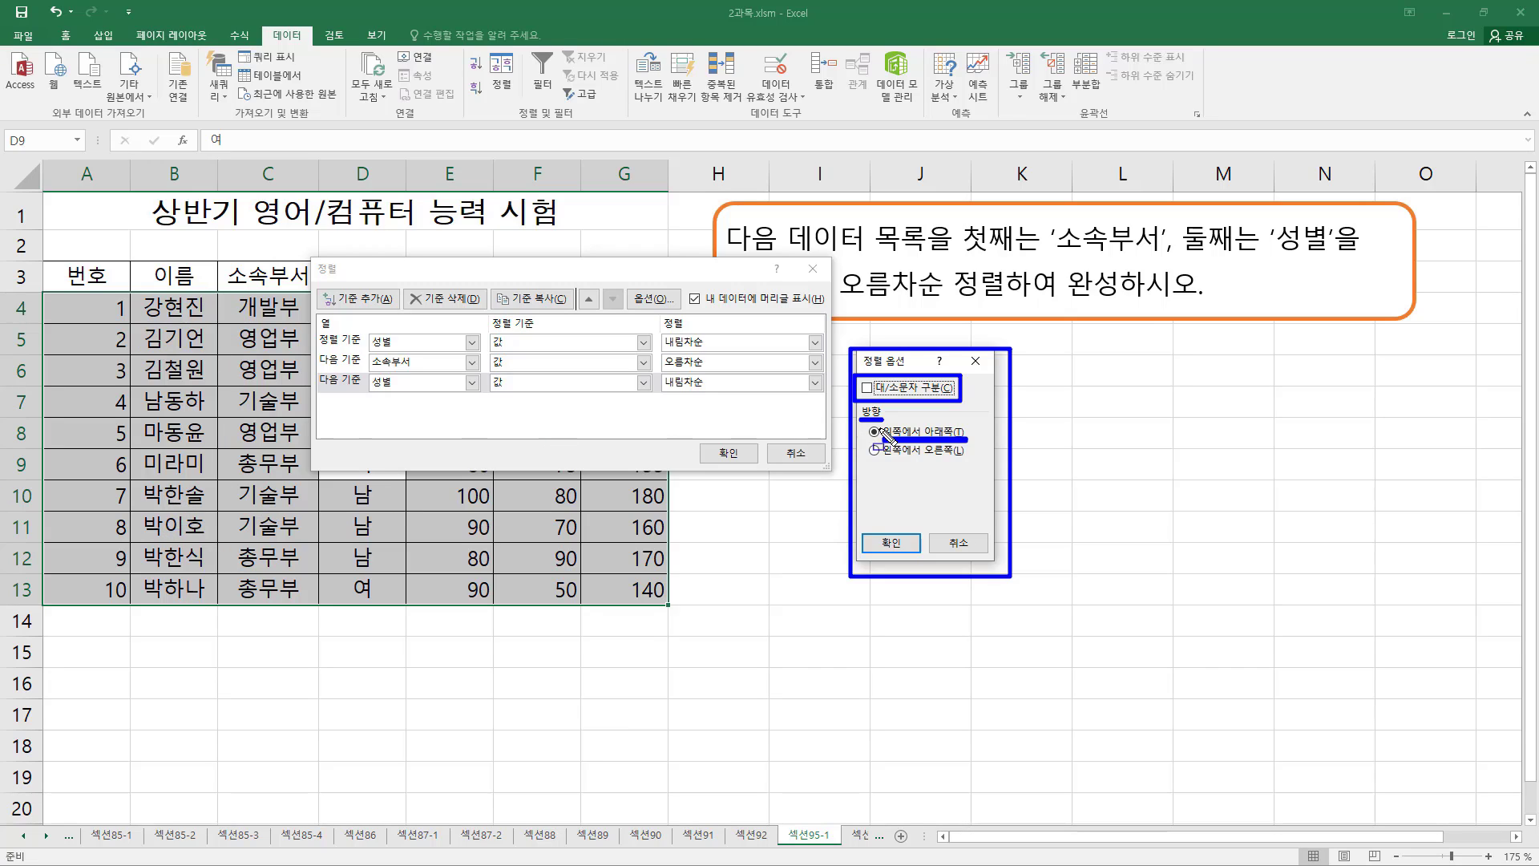
pyautogui.moveTo(883, 458); pyautogui.dragTo(966, 458)
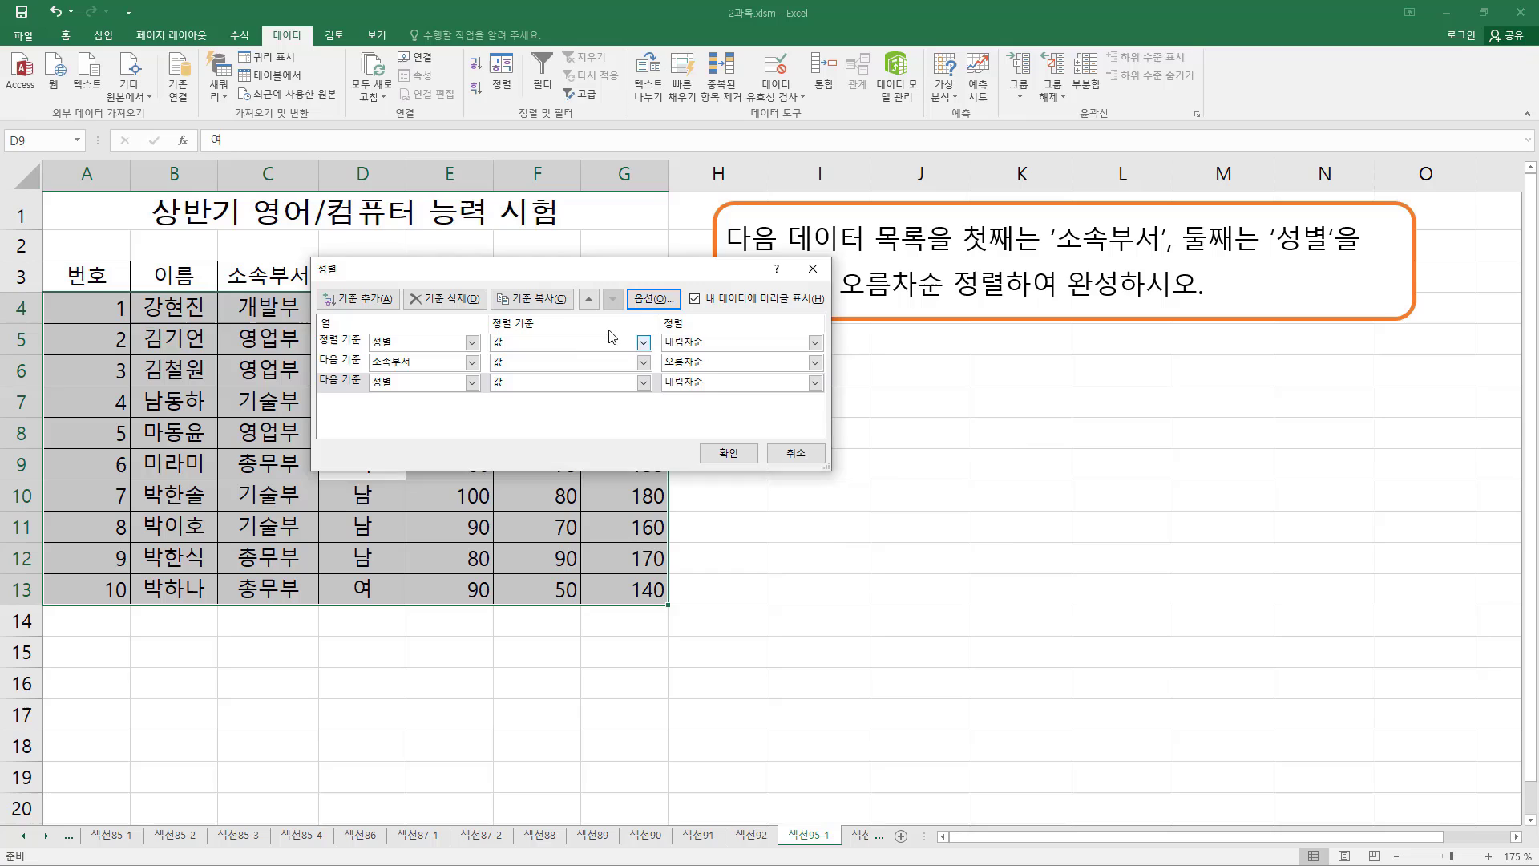
# Step: Uncover the header row, compare it with the 내 데이터에 머리글 표시 option and cancel the sort
pyautogui.hotkey('ctrl', 'shift', 'd')
pyautogui.moveTo(690, 304); pyautogui.dragTo(810, 305)
pyautogui.moveTo(651, 273)
pyautogui.mouseDown()
pyautogui.moveTo(653, 337)
pyautogui.moveTo(828, 374)
pyautogui.mouseUp()
pyautogui.hotkey('ctrl', 'shift', 'd')
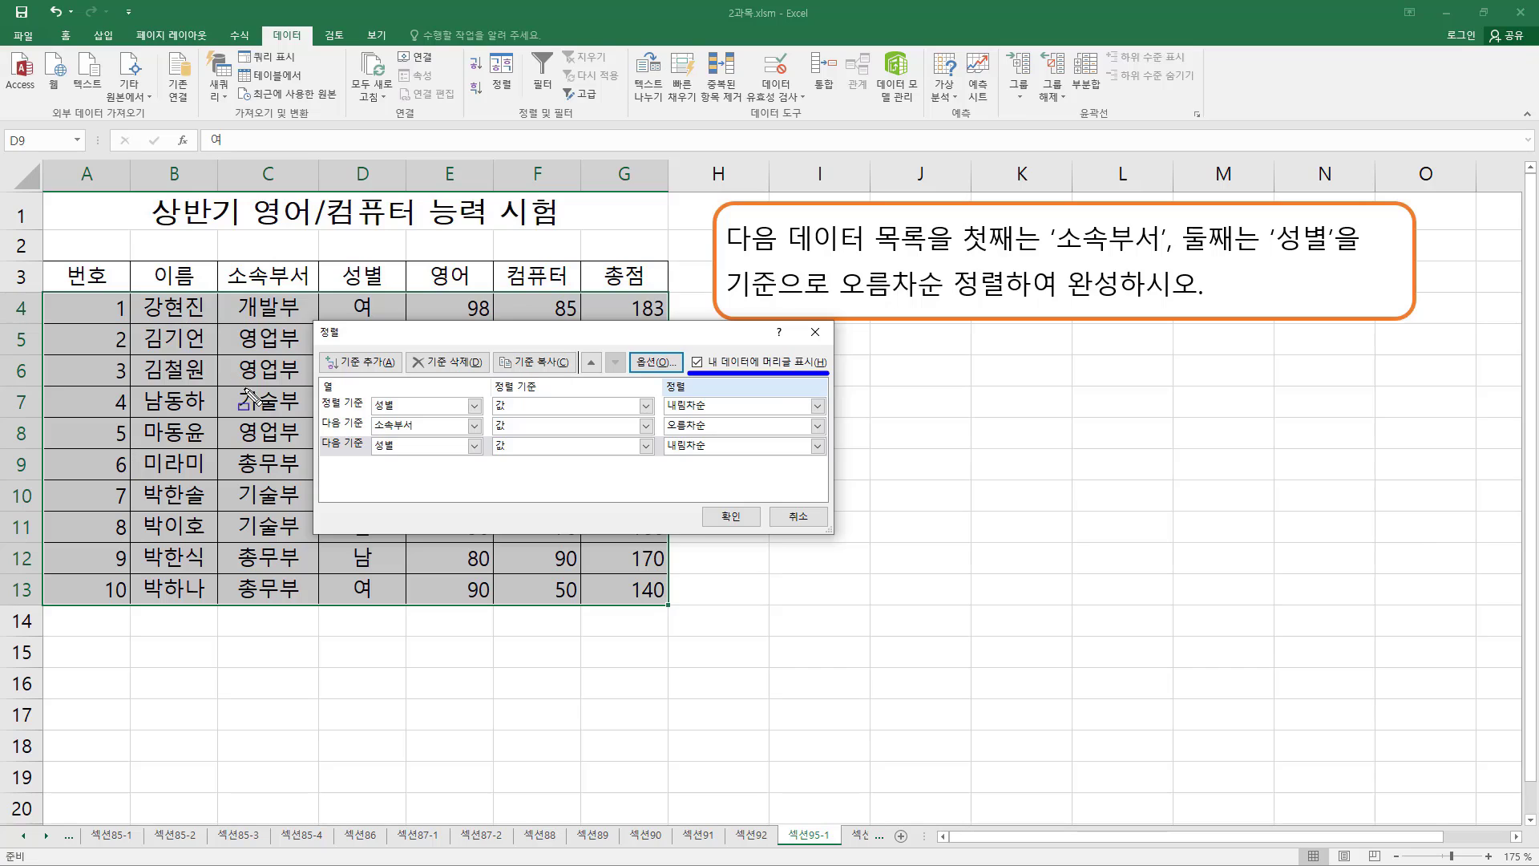
pyautogui.moveTo(86, 281); pyautogui.dragTo(650, 289)
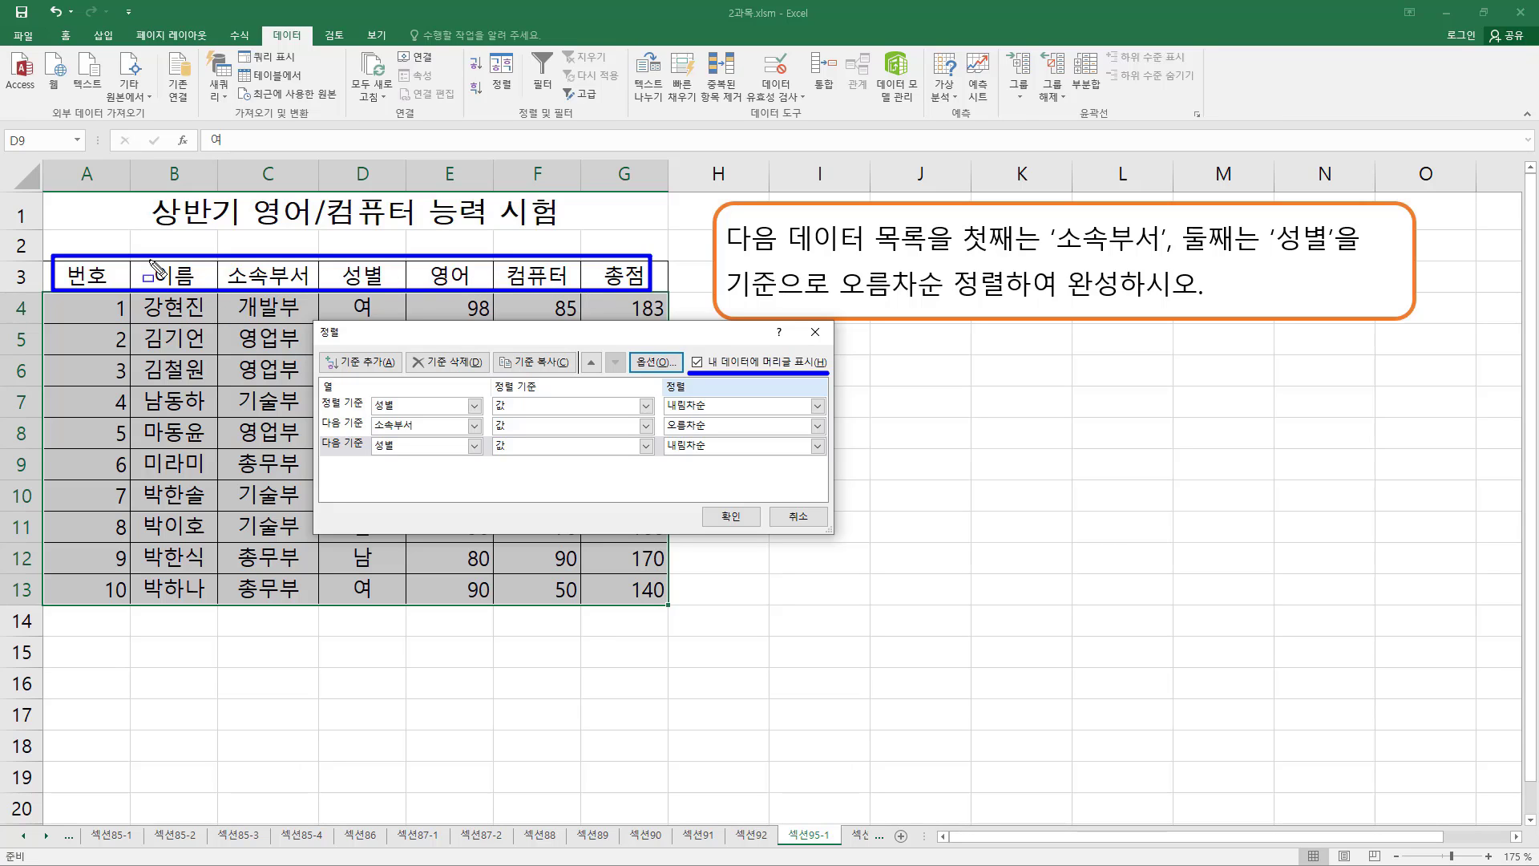
pyautogui.press('Escape')
# Step: Copy the data rows A4:G13 without their header row and paste them starting at cell I6
pyautogui.hotkey('ctrl', 'c')
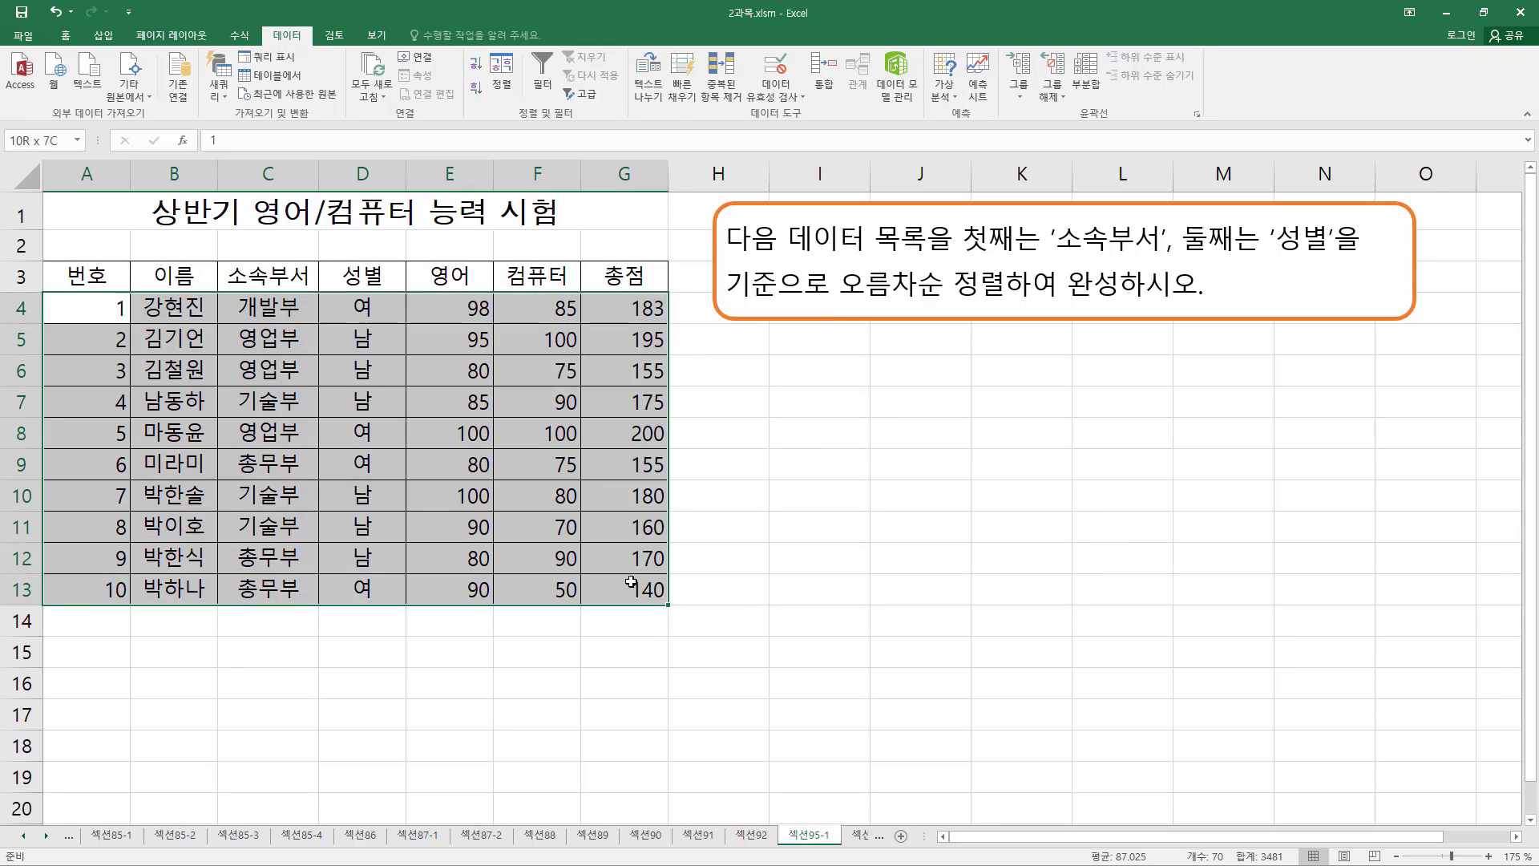
pyautogui.click(813, 382)
pyautogui.hotkey('ctrl', 'v')
pyautogui.click(954, 562)
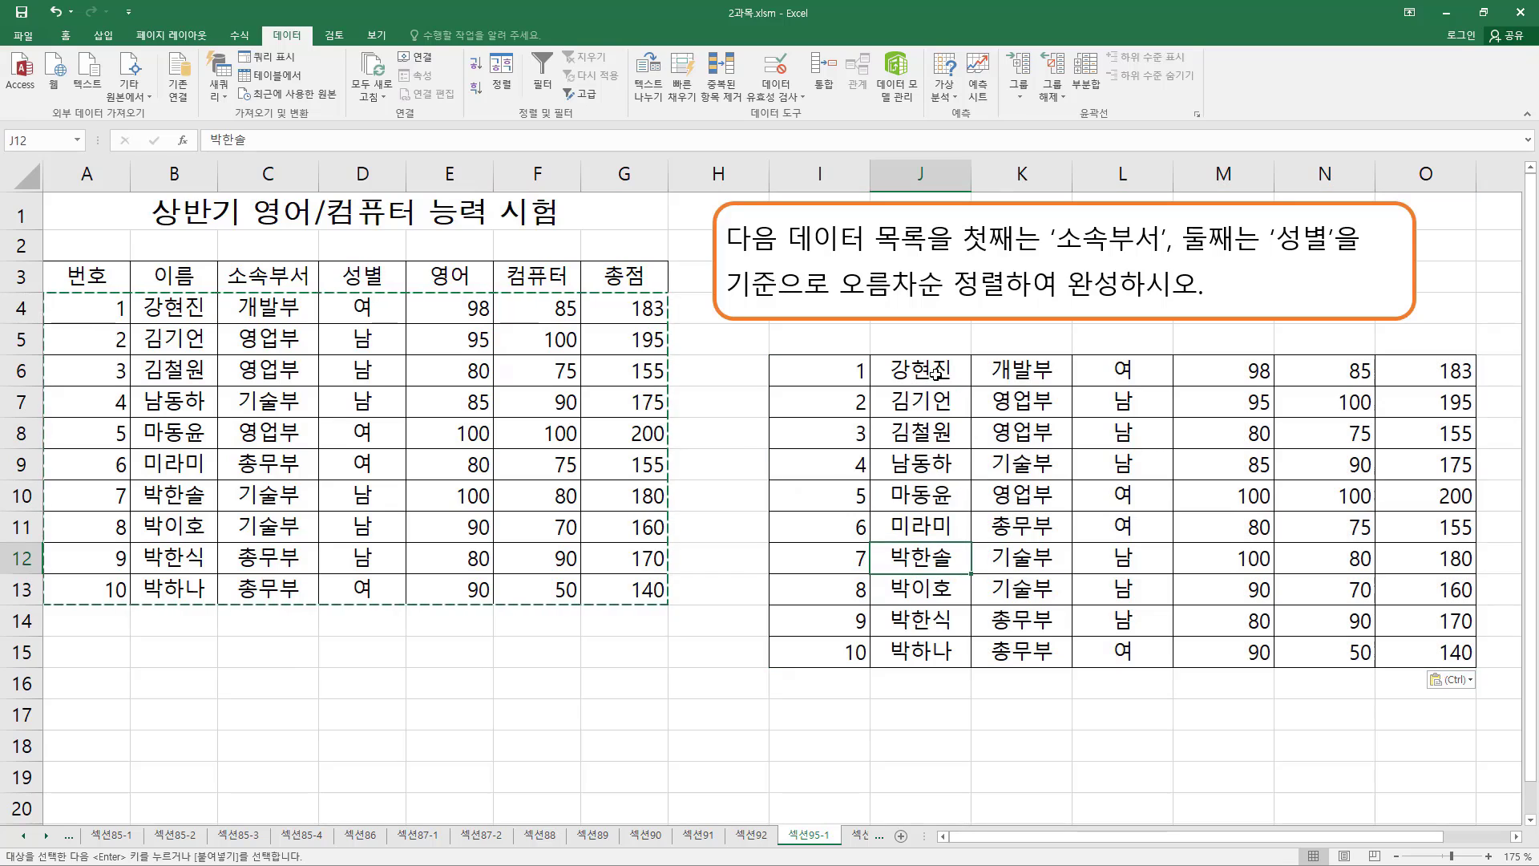
pyautogui.moveTo(811, 344); pyautogui.dragTo(1412, 344)
pyautogui.click(1083, 426)
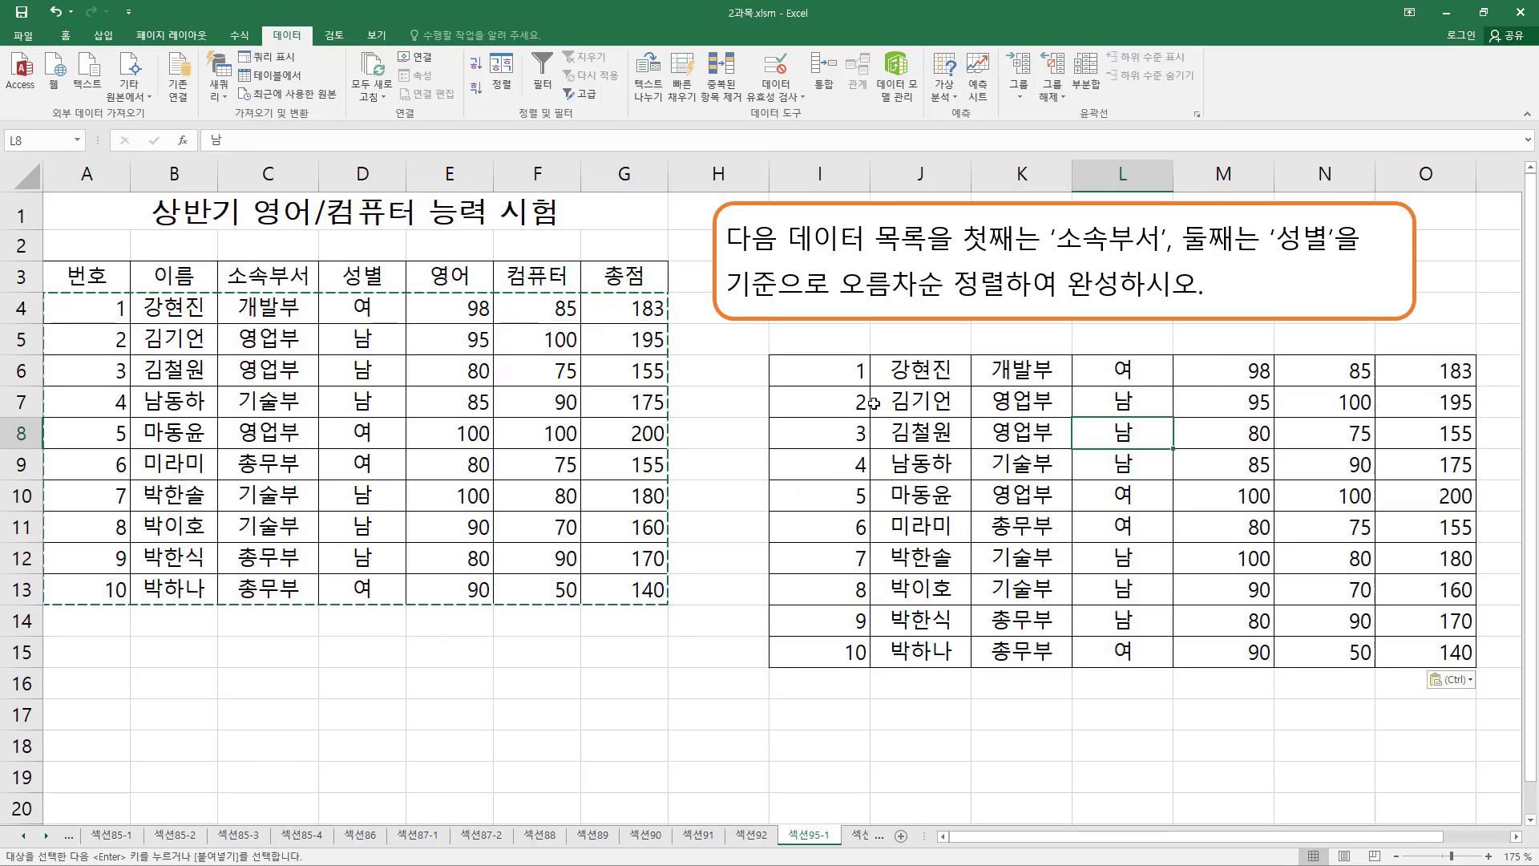
# Step: Open the sort settings for the copied block and turn off 내 데이터에 머리글 표시 so its first row is included
pyautogui.click(1047, 445)
pyautogui.click(878, 533)
pyautogui.click(858, 539)
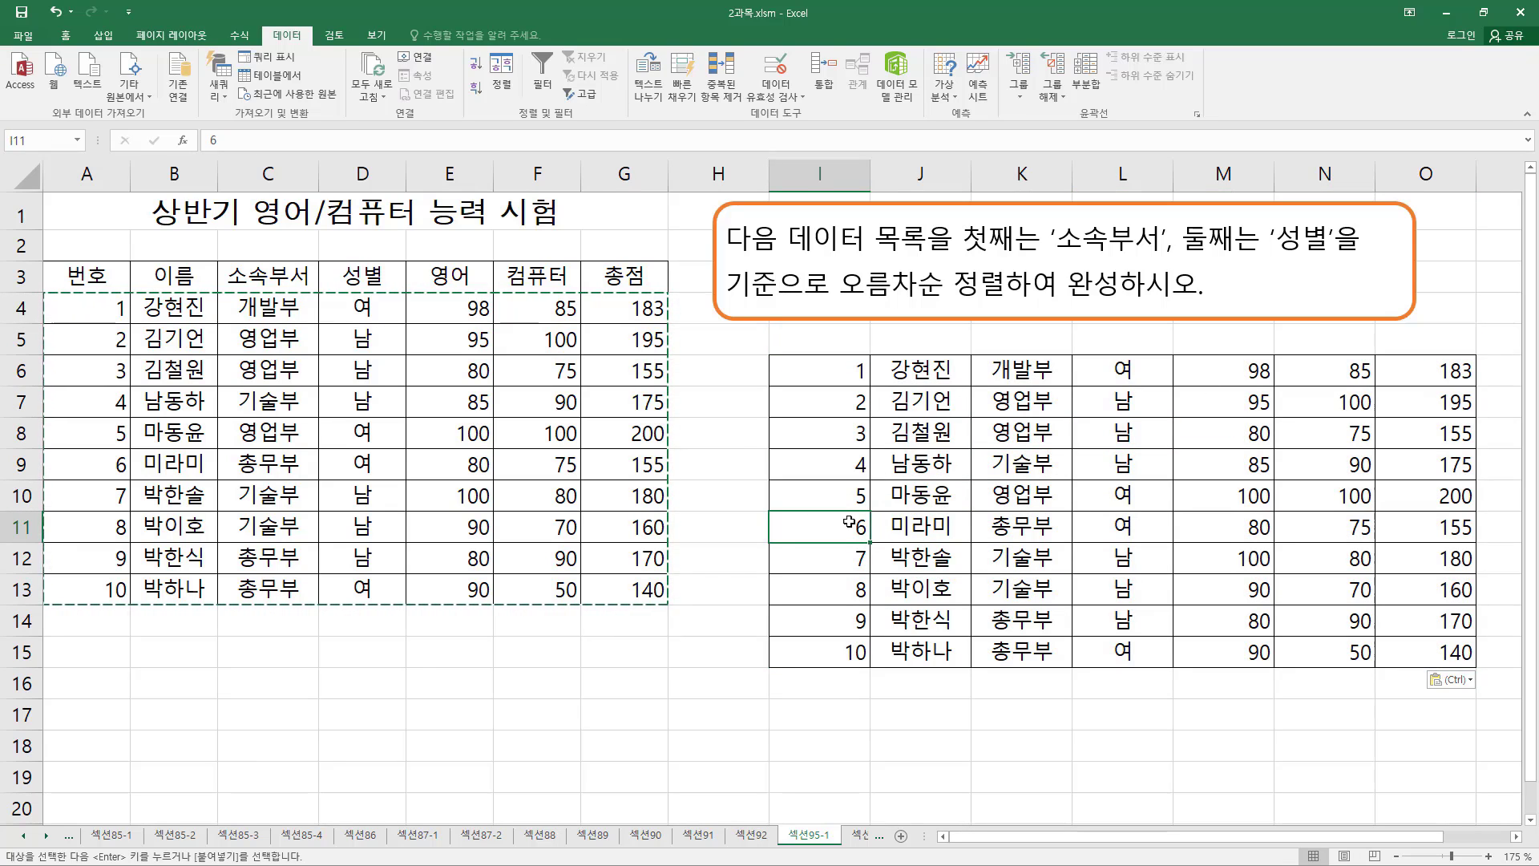
pyautogui.click(501, 76)
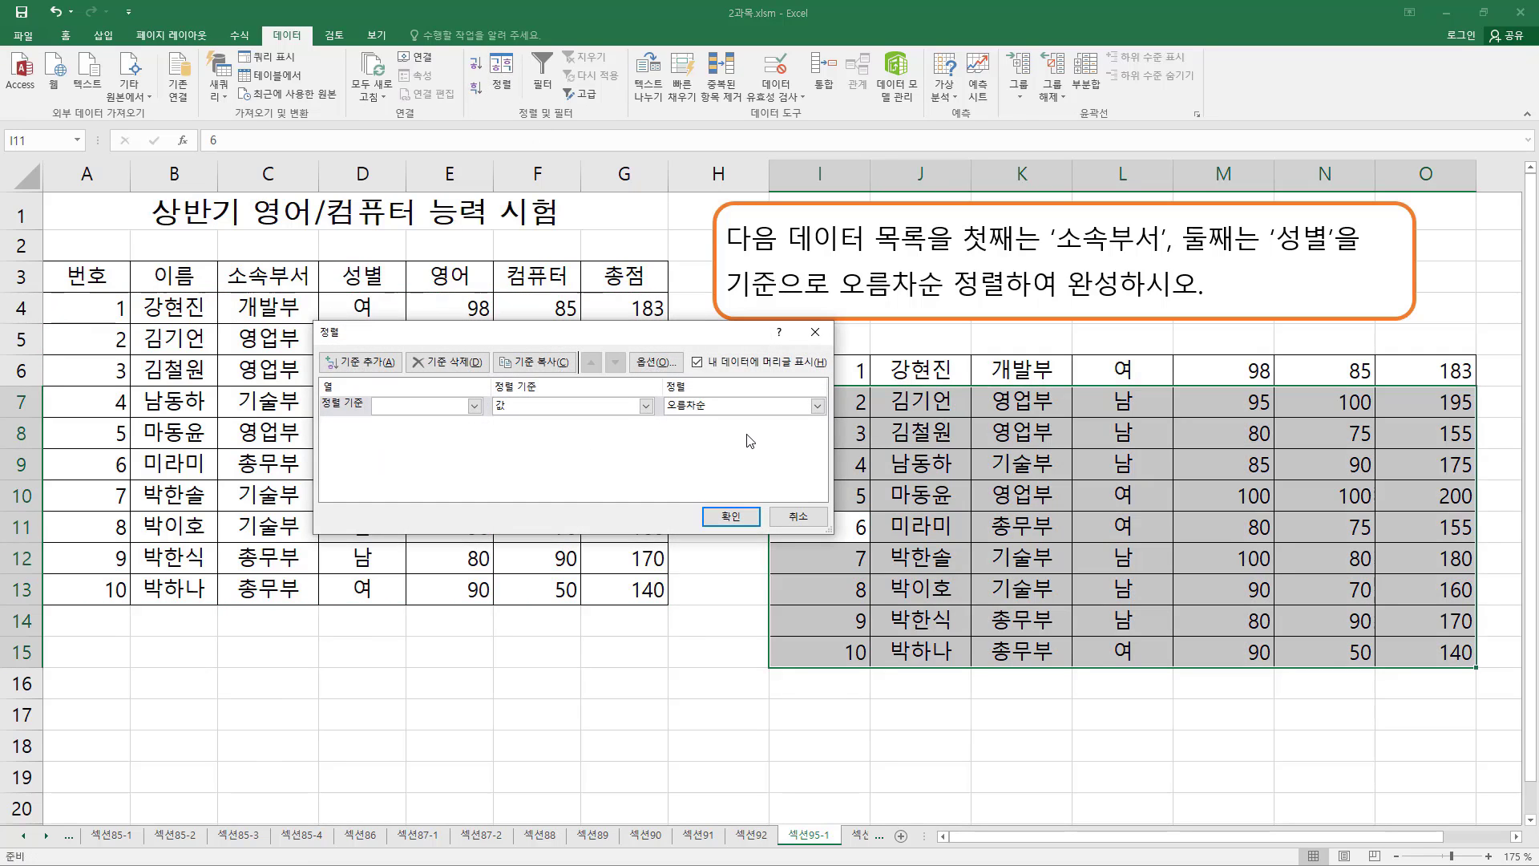
pyautogui.moveTo(714, 335); pyautogui.dragTo(594, 375)
pyautogui.moveTo(770, 360); pyautogui.dragTo(1488, 391)
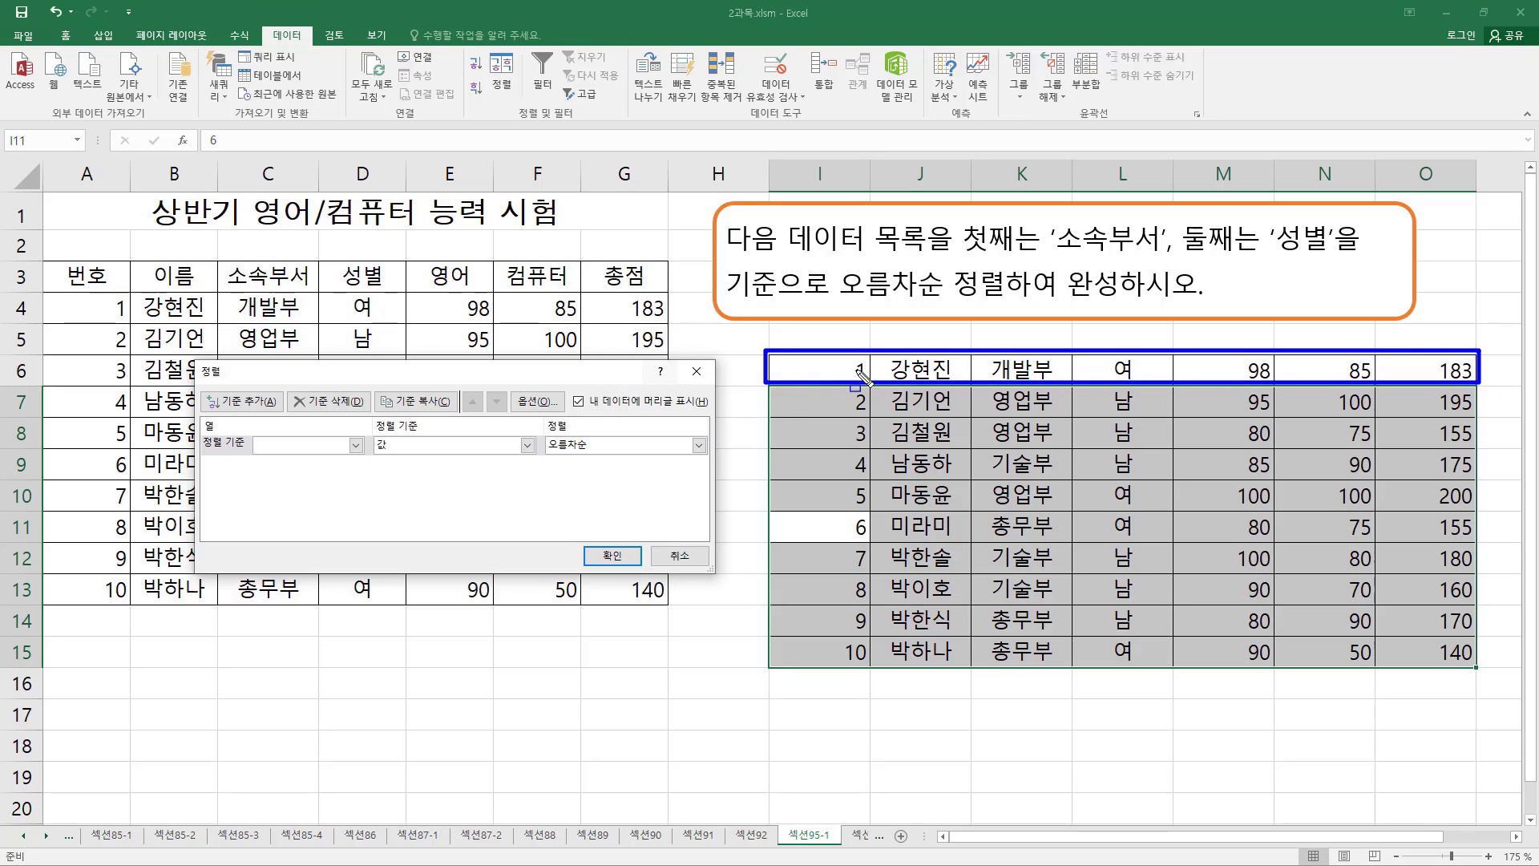
pyautogui.moveTo(849, 365)
pyautogui.mouseDown()
pyautogui.moveTo(1472, 377)
pyautogui.moveTo(1433, 375)
pyautogui.mouseUp()
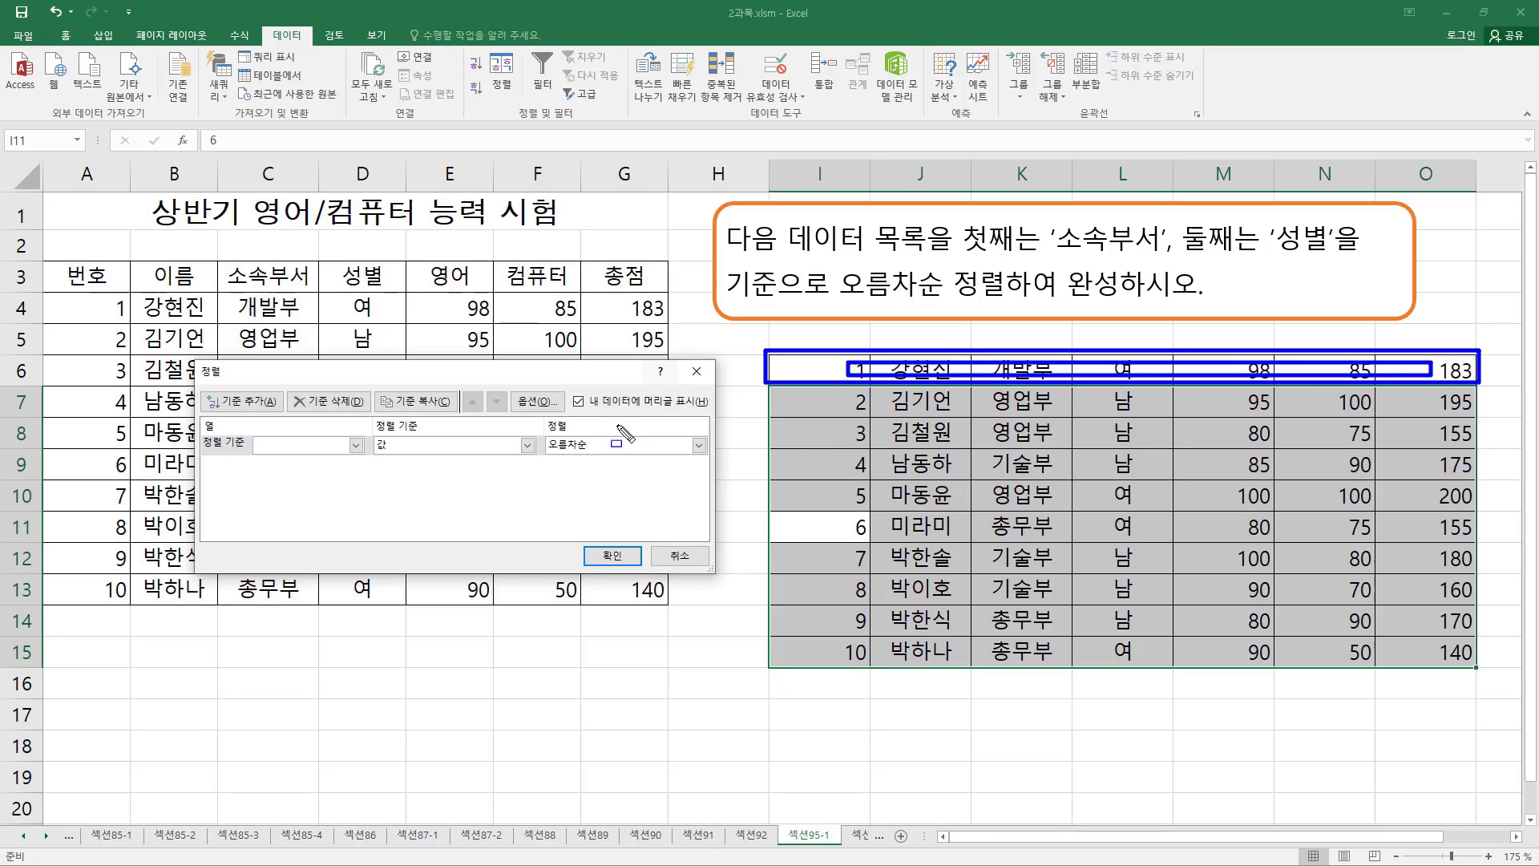
pyautogui.moveTo(567, 388); pyautogui.dragTo(593, 413)
pyautogui.click(579, 401)
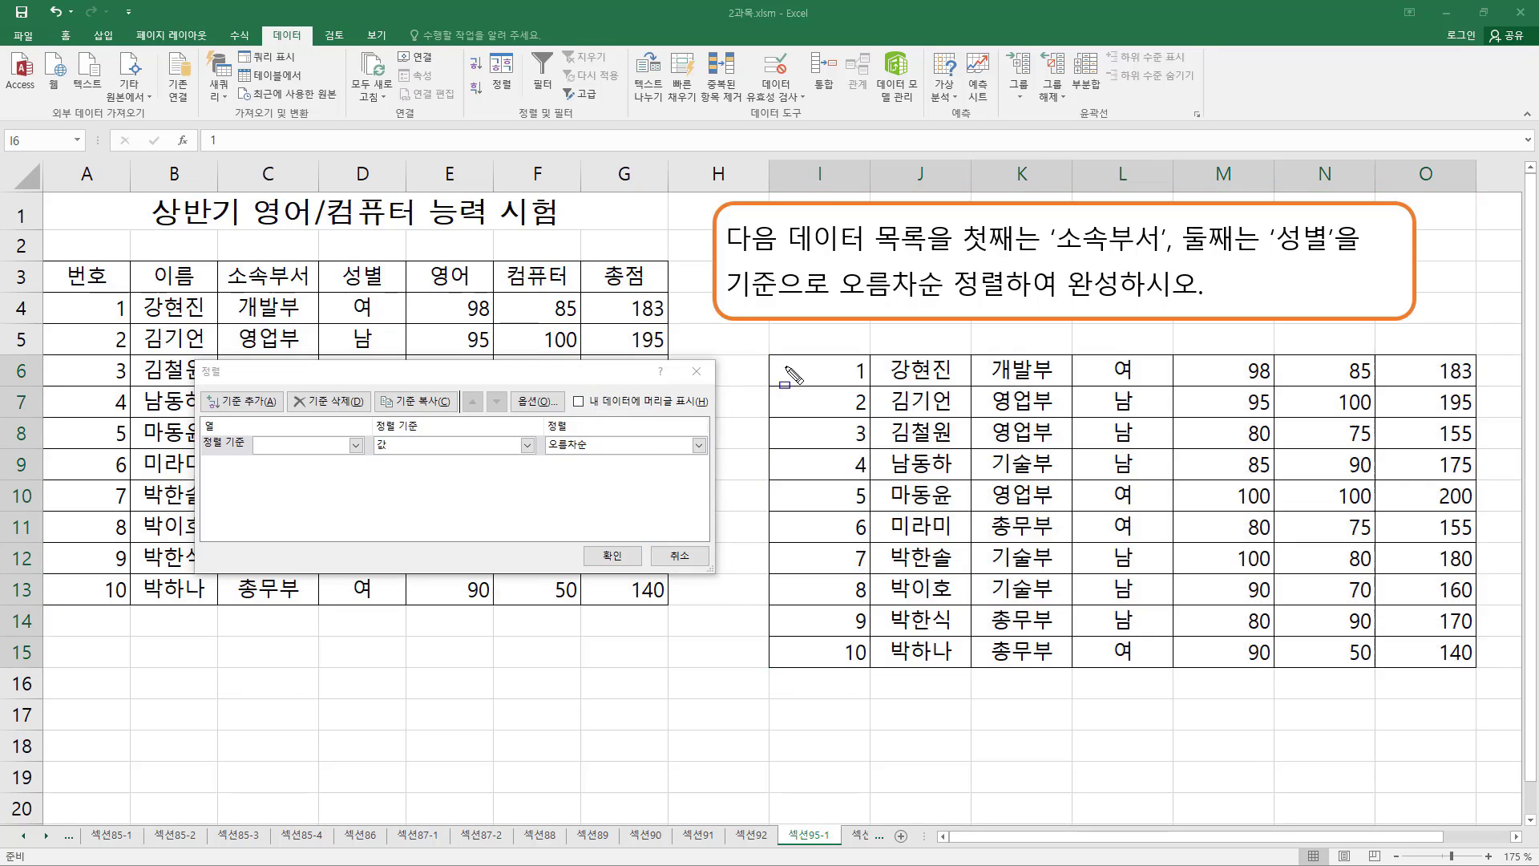
pyautogui.moveTo(768, 354)
pyautogui.mouseDown()
pyautogui.moveTo(1443, 638)
pyautogui.moveTo(1480, 671)
pyautogui.mouseUp()
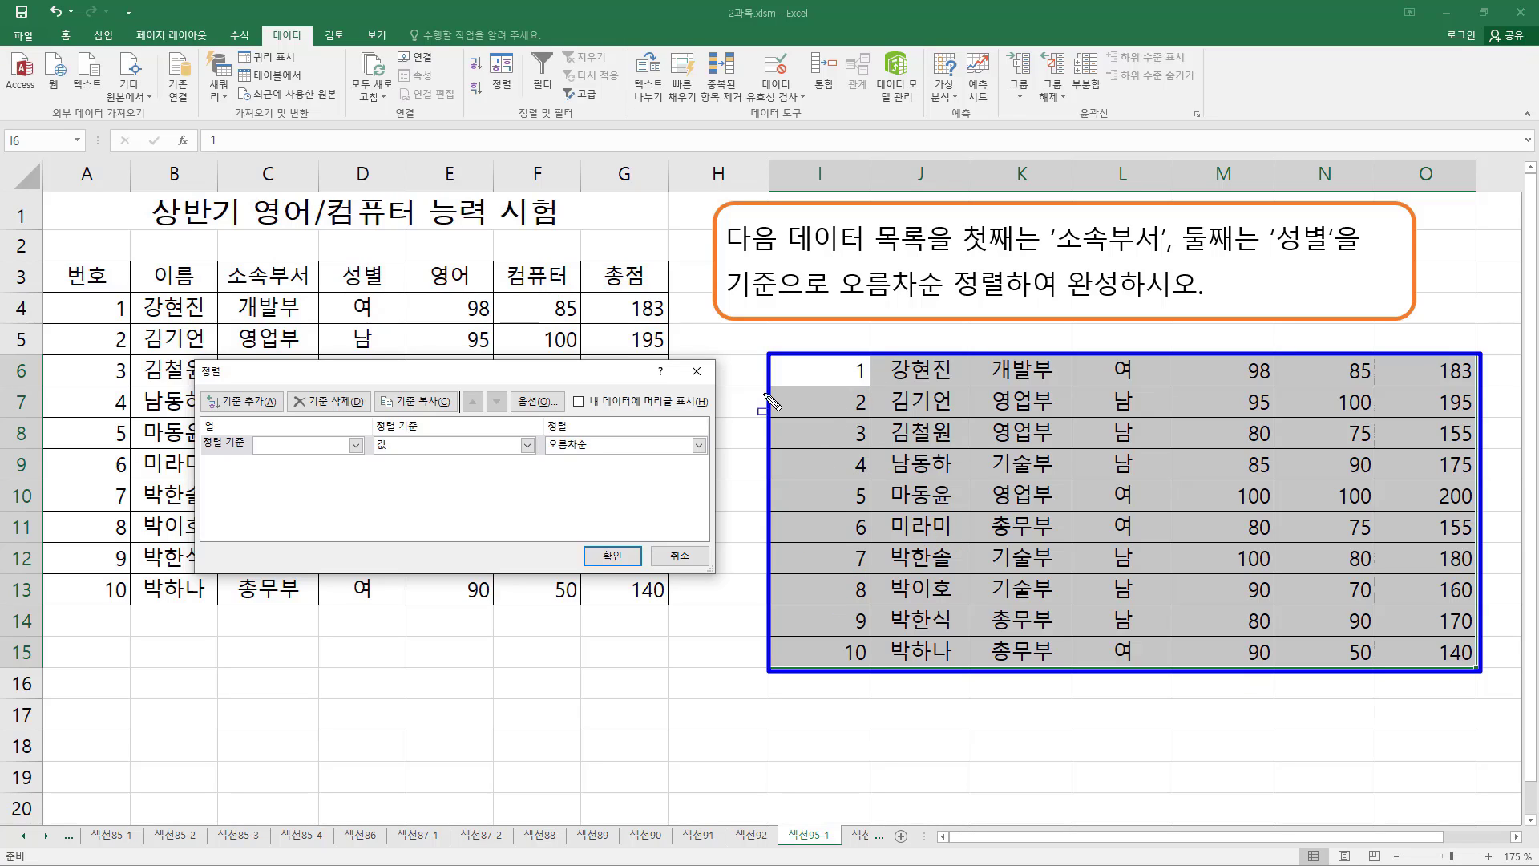
pyautogui.moveTo(53, 260)
pyautogui.mouseDown()
pyautogui.moveTo(665, 303)
pyautogui.moveTo(657, 287)
pyautogui.mouseUp()
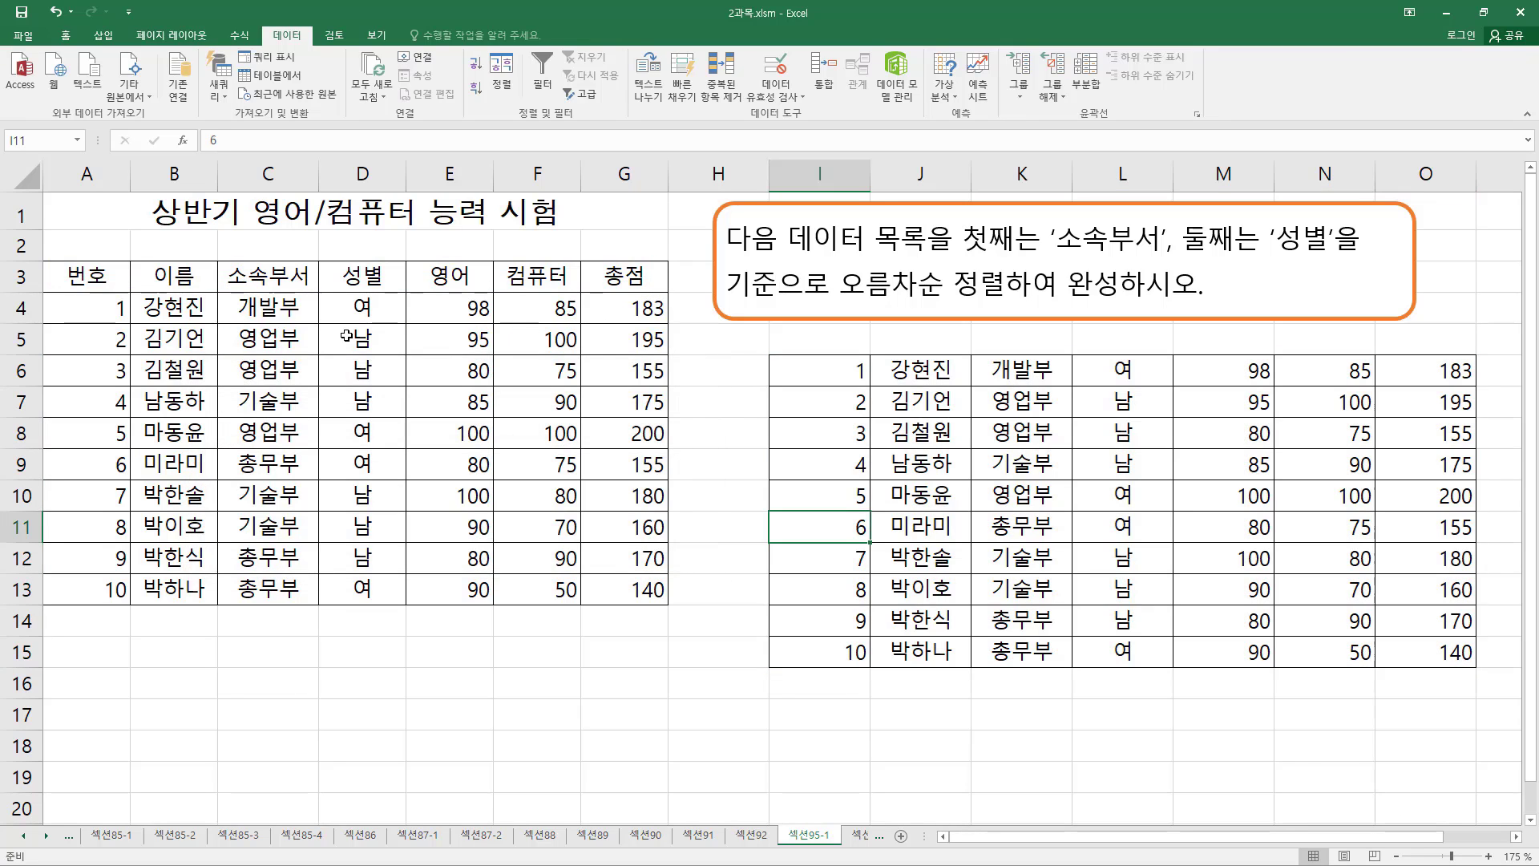
# Step: Open the sort settings for the original table and check the 내 데이터에 머리글 표시 option against row 3
pyautogui.click(346, 335)
pyautogui.click(355, 367)
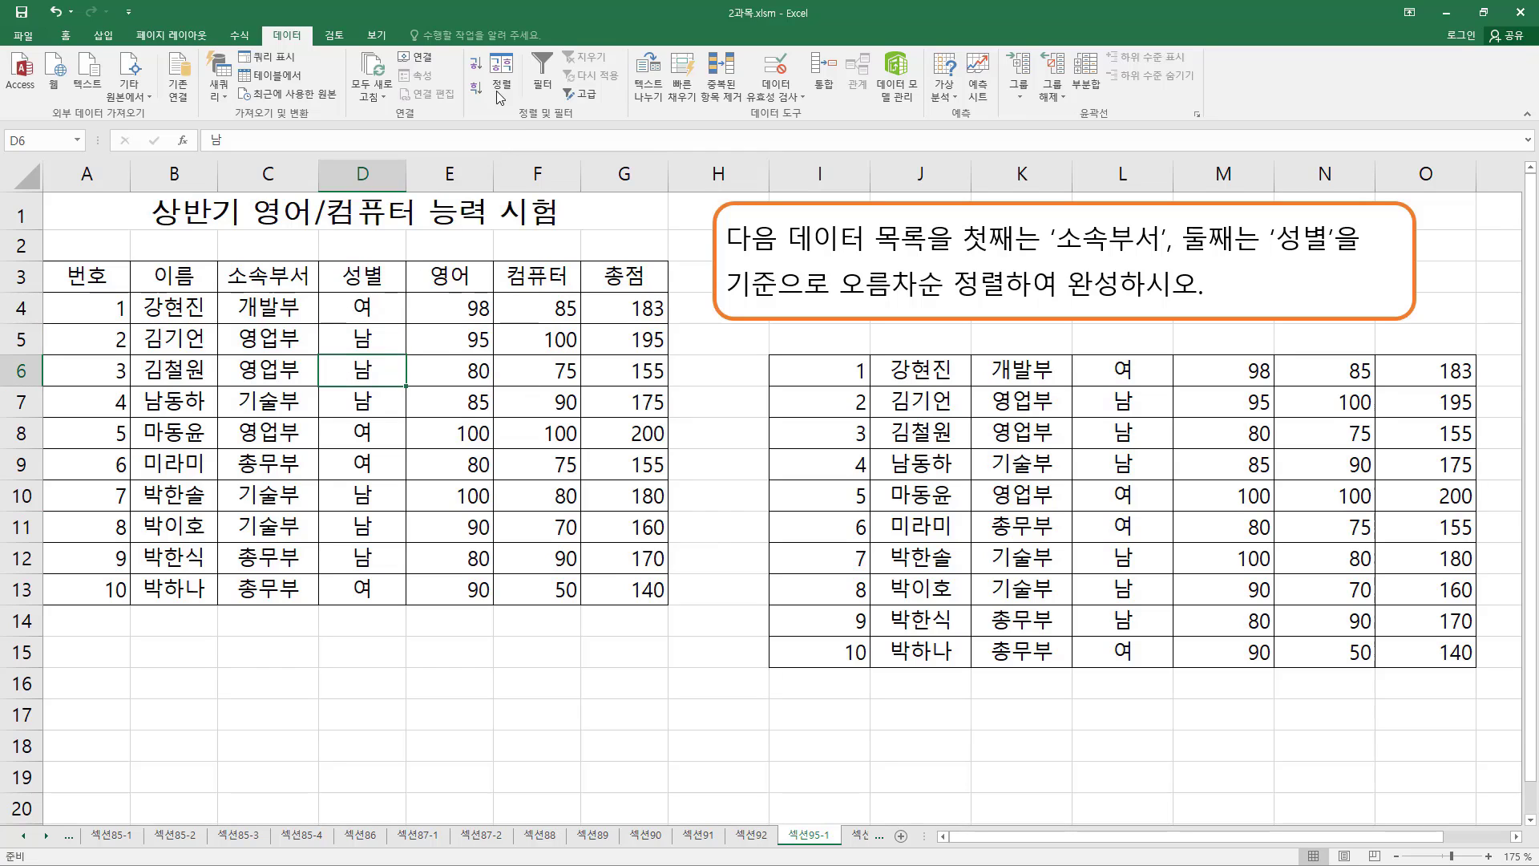
pyautogui.click(353, 337)
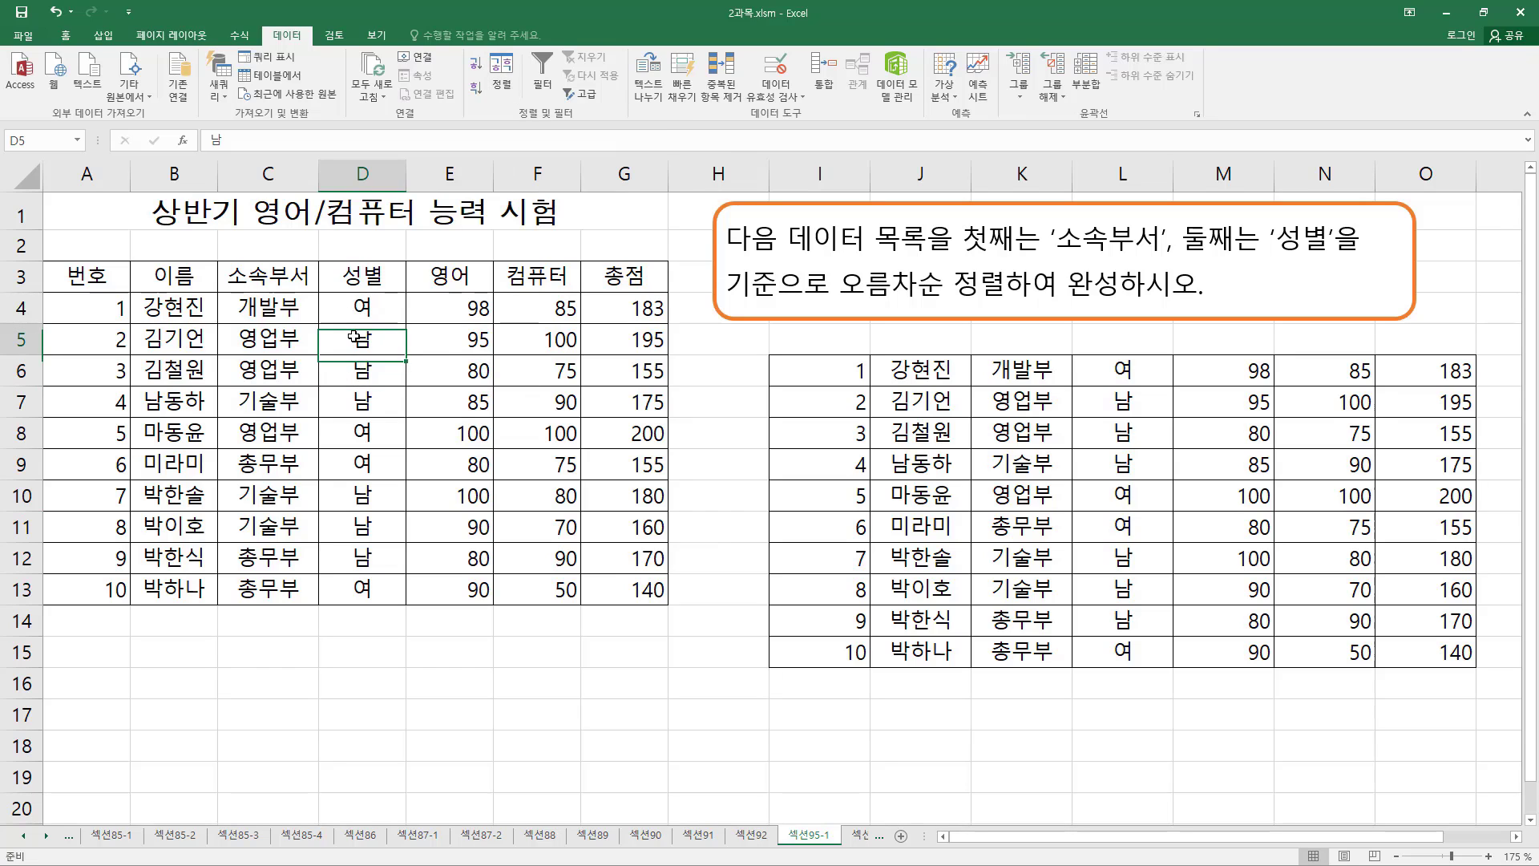
pyautogui.click(502, 76)
pyautogui.hotkey('ctrl', 'shift', 'd')
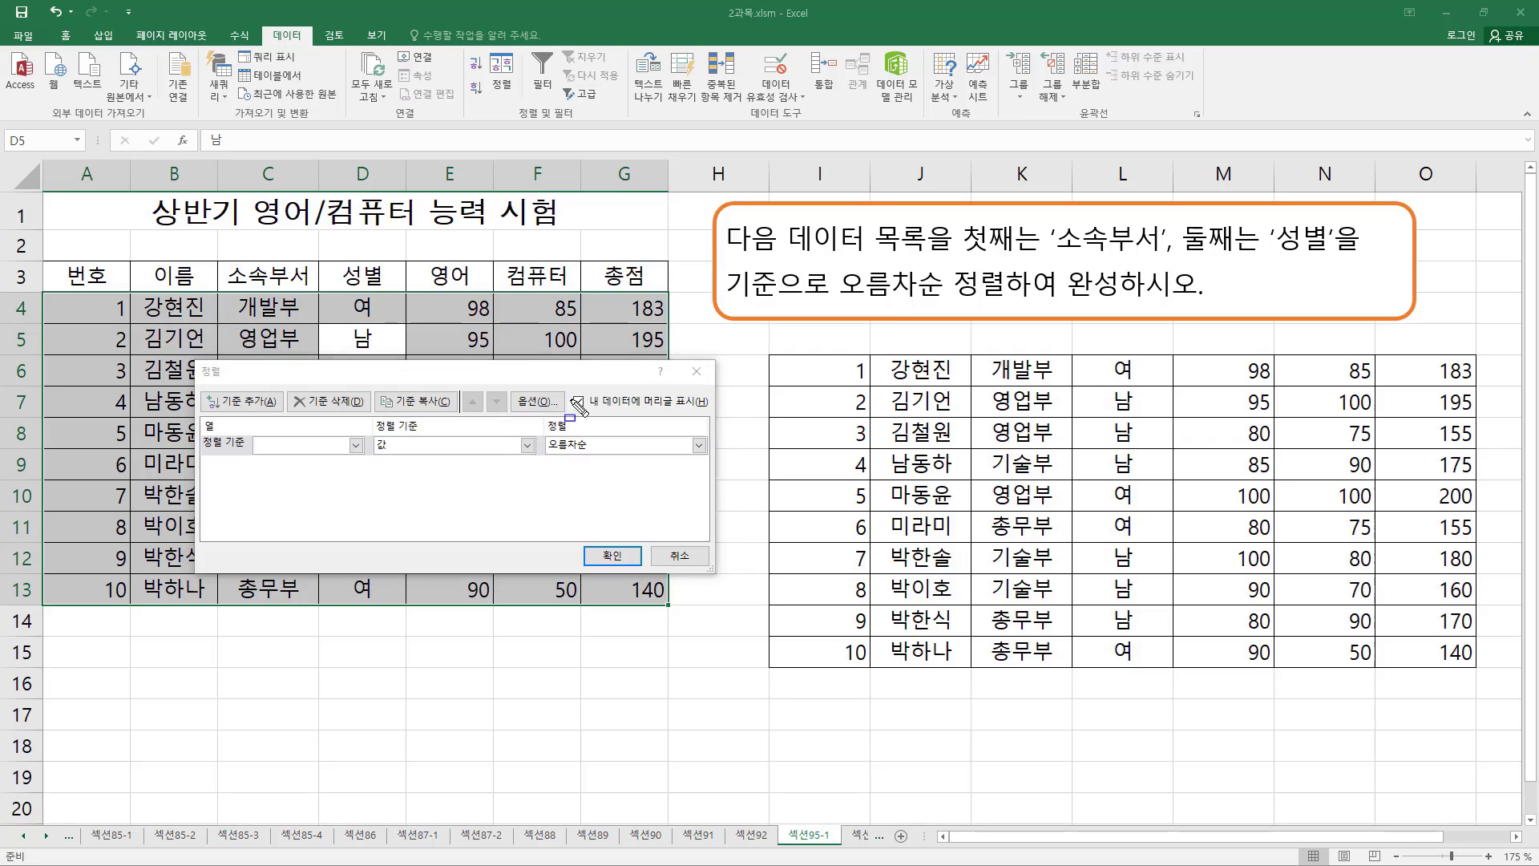
pyautogui.moveTo(588, 407); pyautogui.dragTo(714, 408)
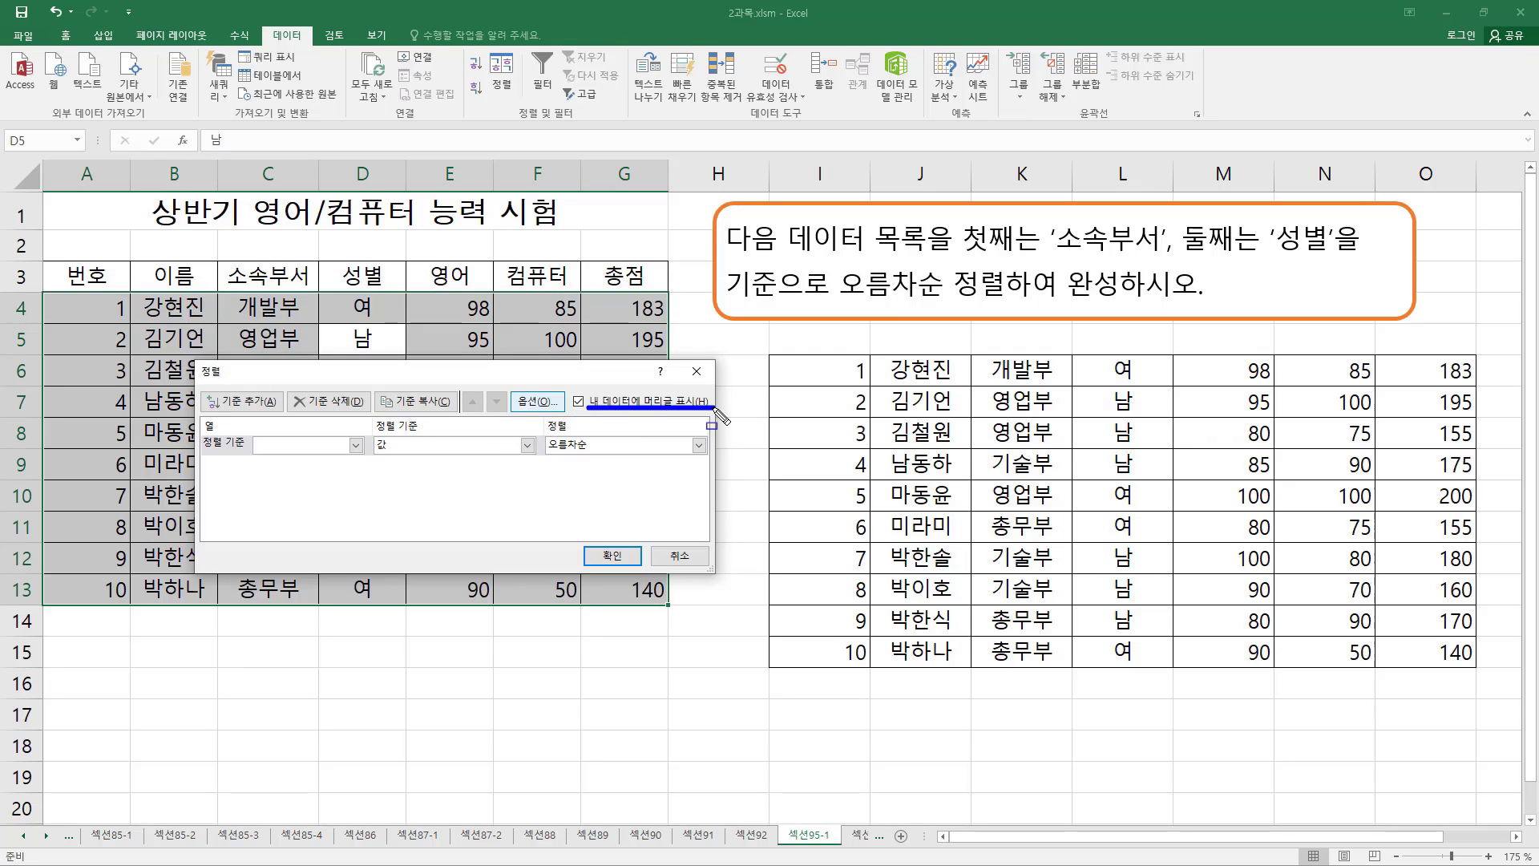
pyautogui.moveTo(55, 256)
pyautogui.mouseDown()
pyautogui.moveTo(654, 298)
pyautogui.moveTo(672, 313)
pyautogui.moveTo(659, 290)
pyautogui.mouseUp()
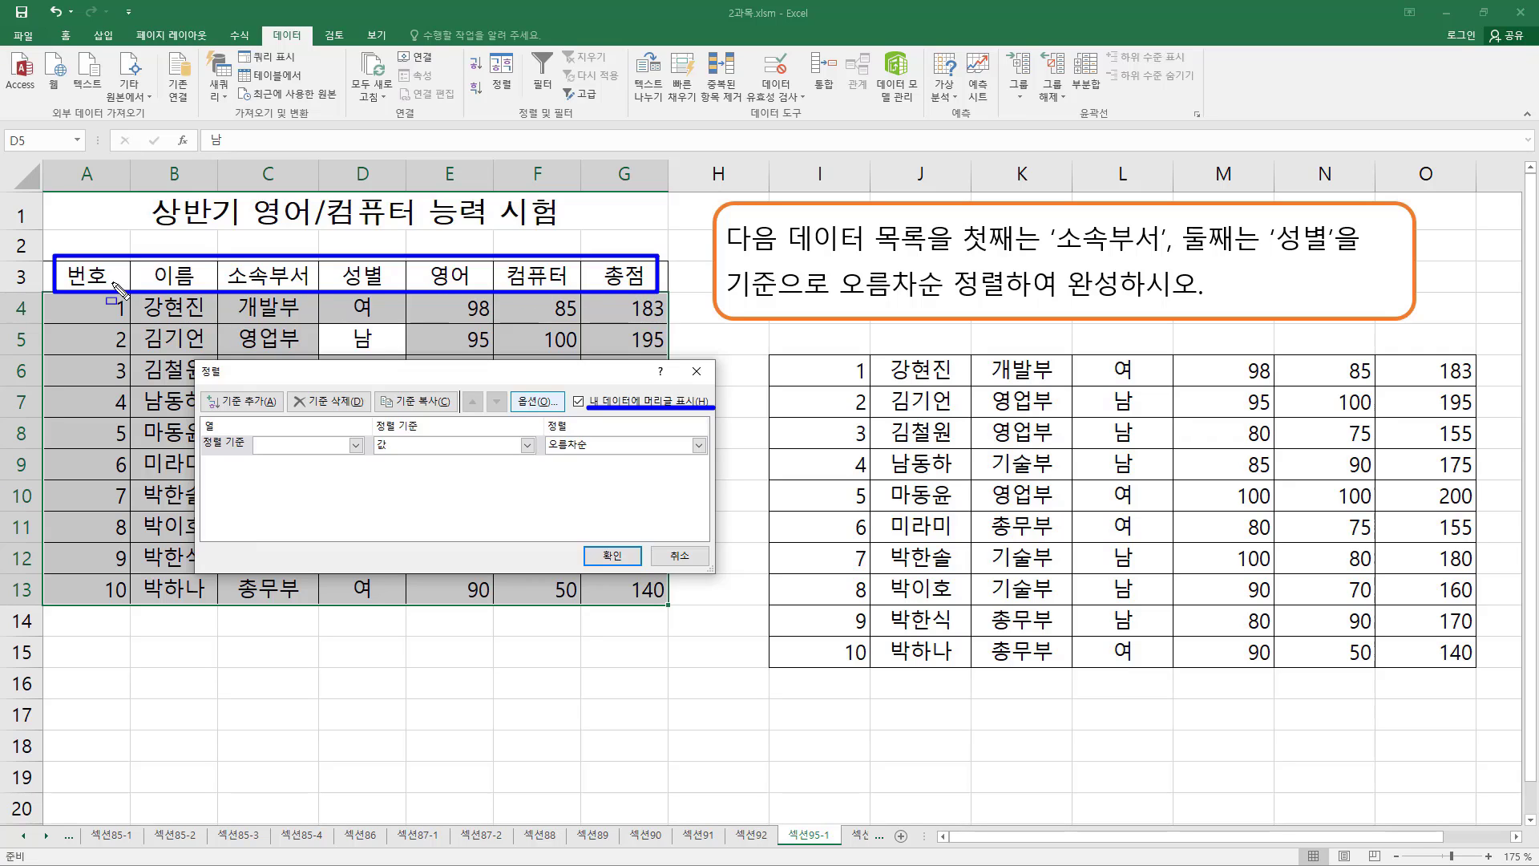
pyautogui.press('Escape')
# Step: List the columns available as sort keys, compare them with the table headers and cancel the sort
pyautogui.click(352, 446)
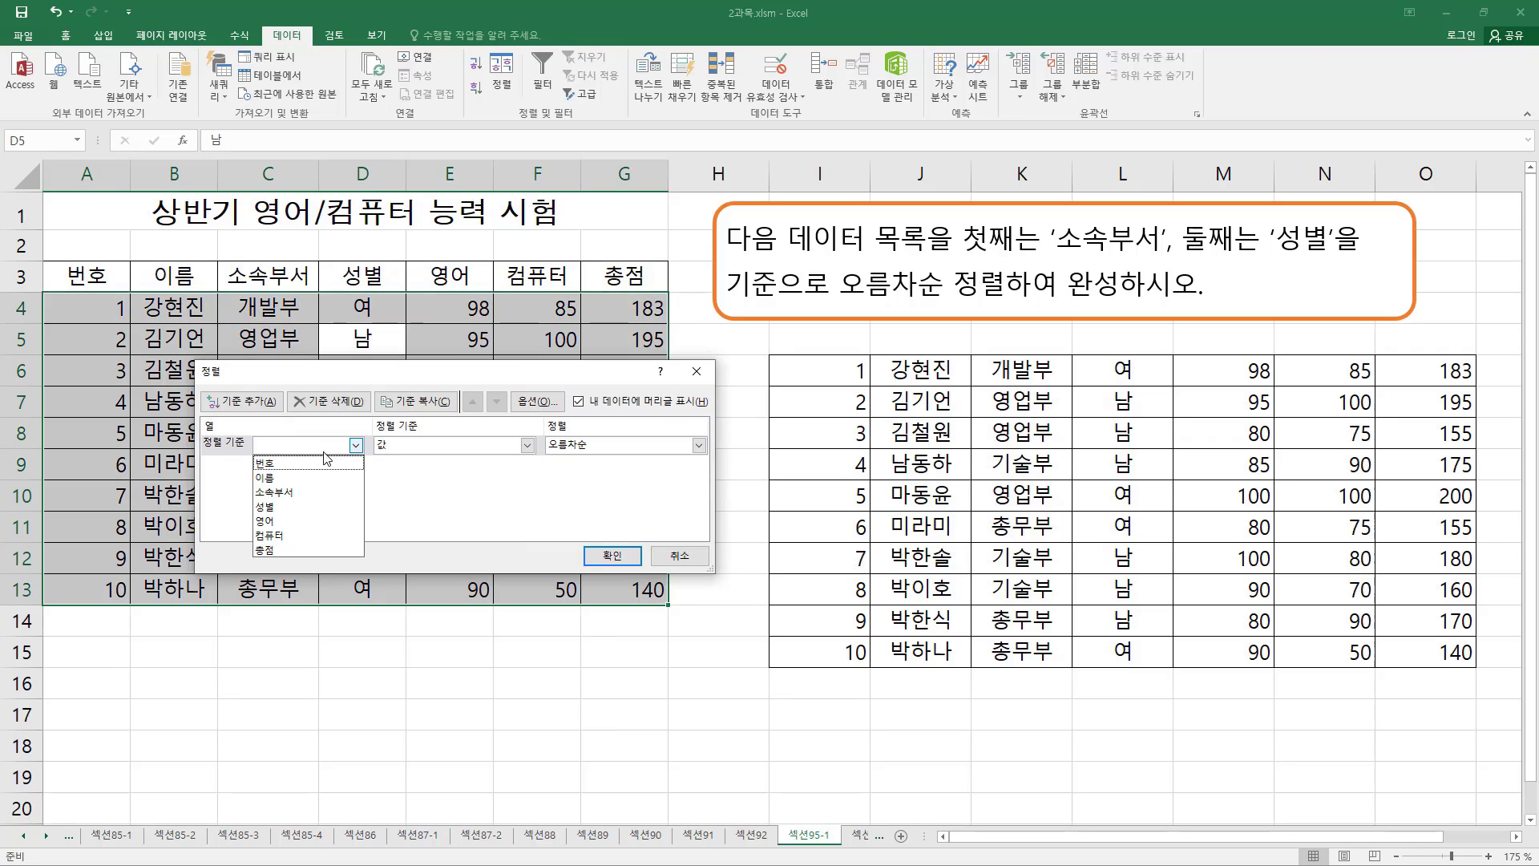
pyautogui.moveTo(58, 258)
pyautogui.mouseDown()
pyautogui.moveTo(353, 303)
pyautogui.moveTo(680, 313)
pyautogui.moveTo(653, 301)
pyautogui.mouseUp()
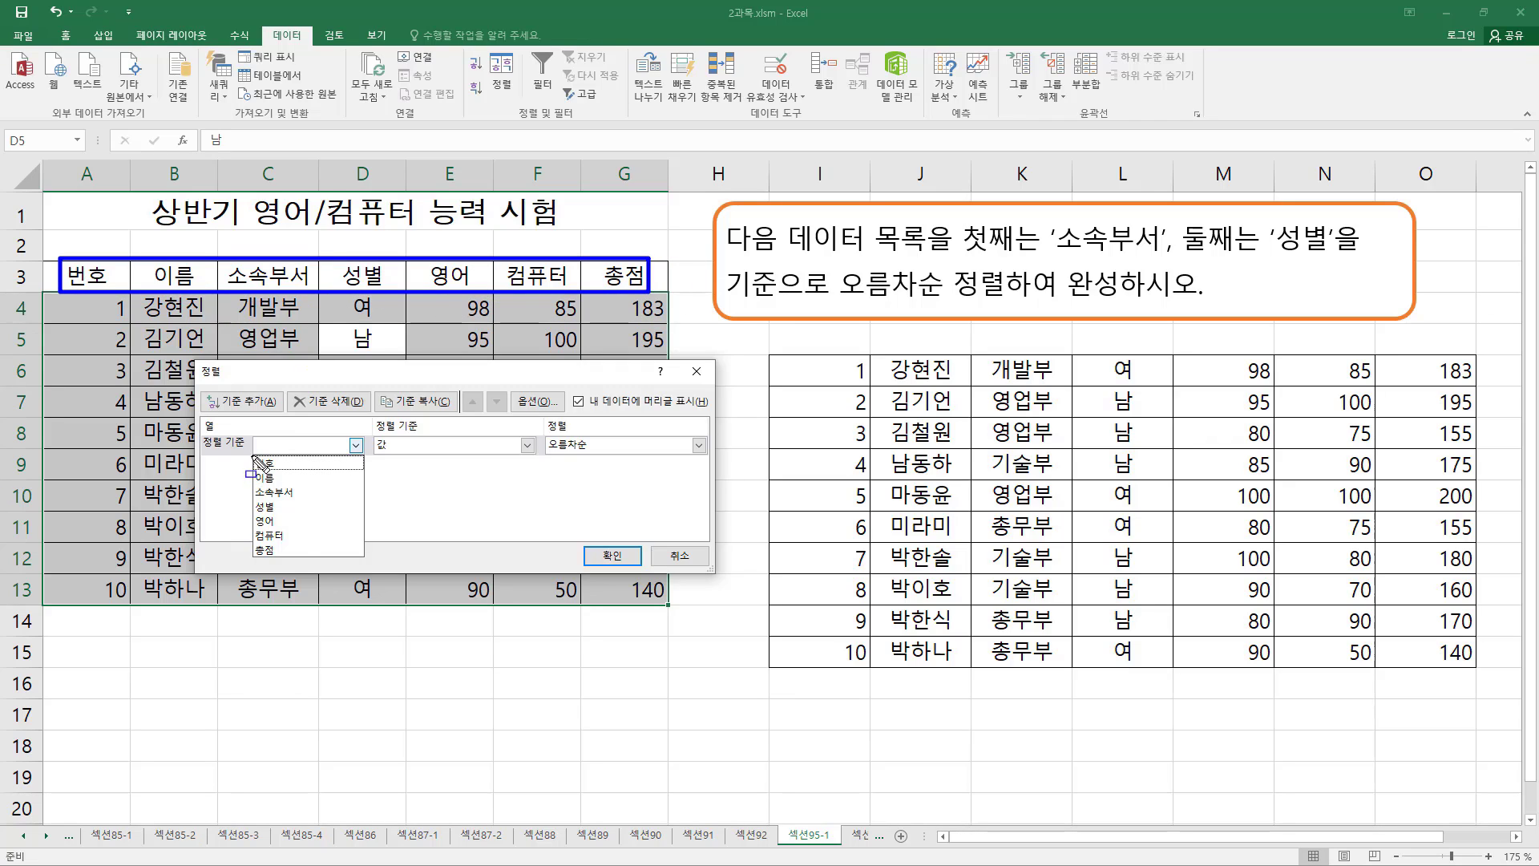
pyautogui.moveTo(251, 456); pyautogui.dragTo(292, 564)
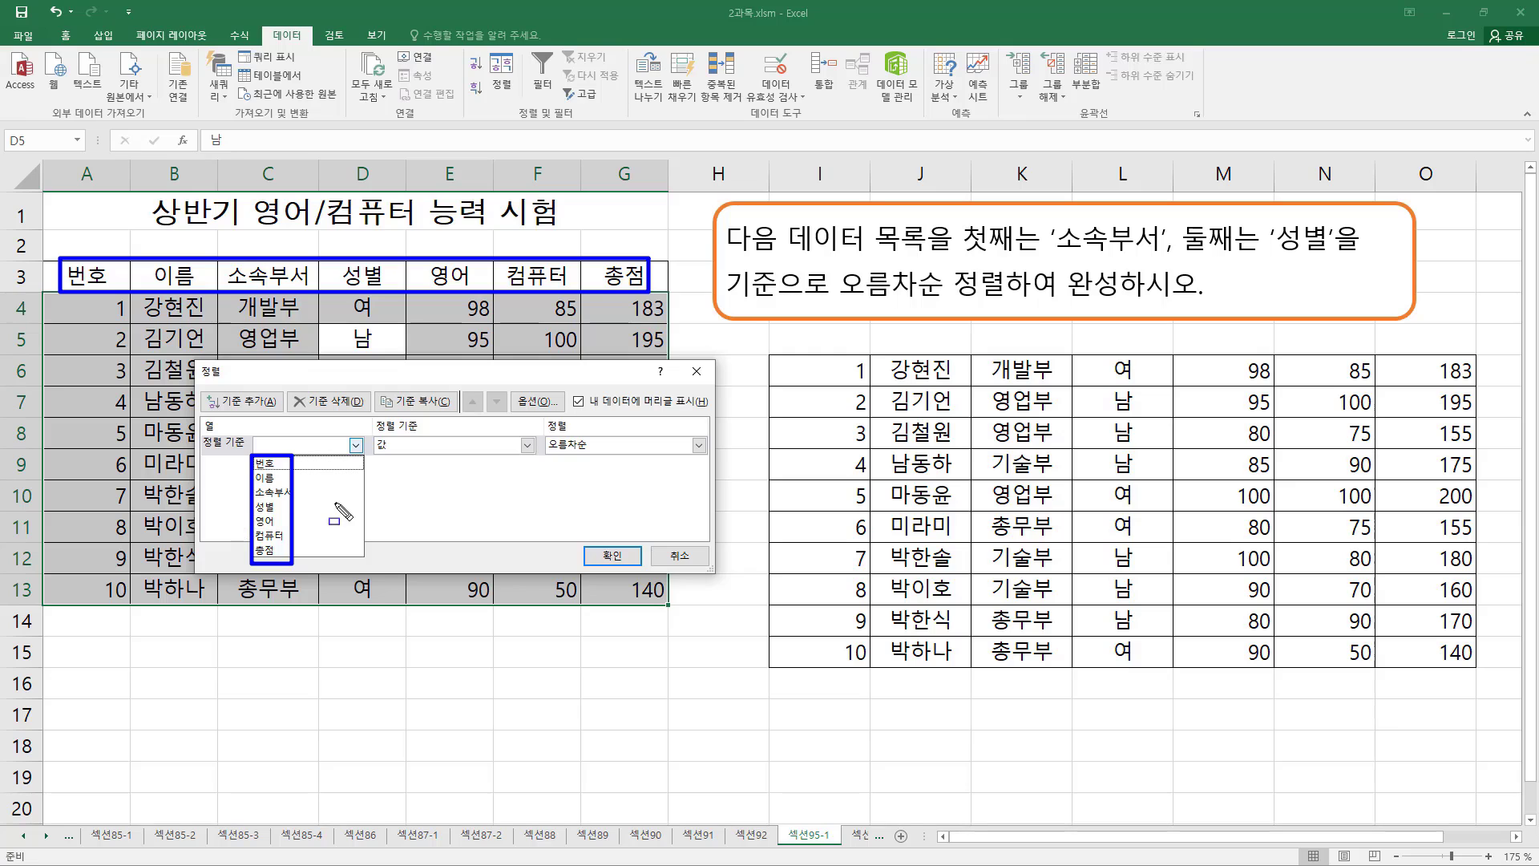
pyautogui.click(682, 554)
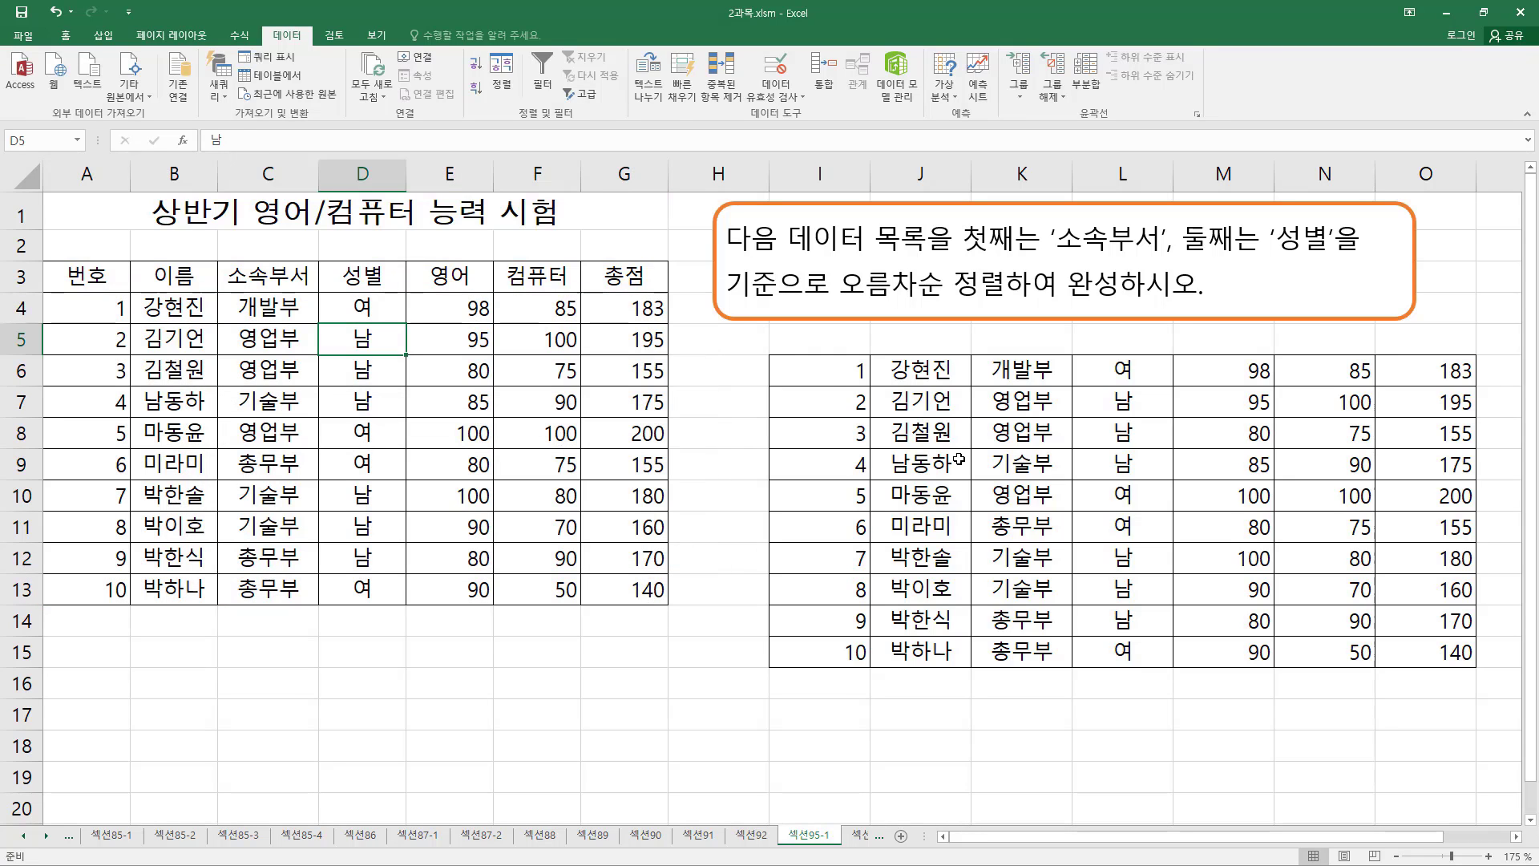
# Step: Open the sort settings for the copied block without 내 데이터에 머리글 표시 and compare the available sort keys with the sheet's column letters
pyautogui.click(958, 461)
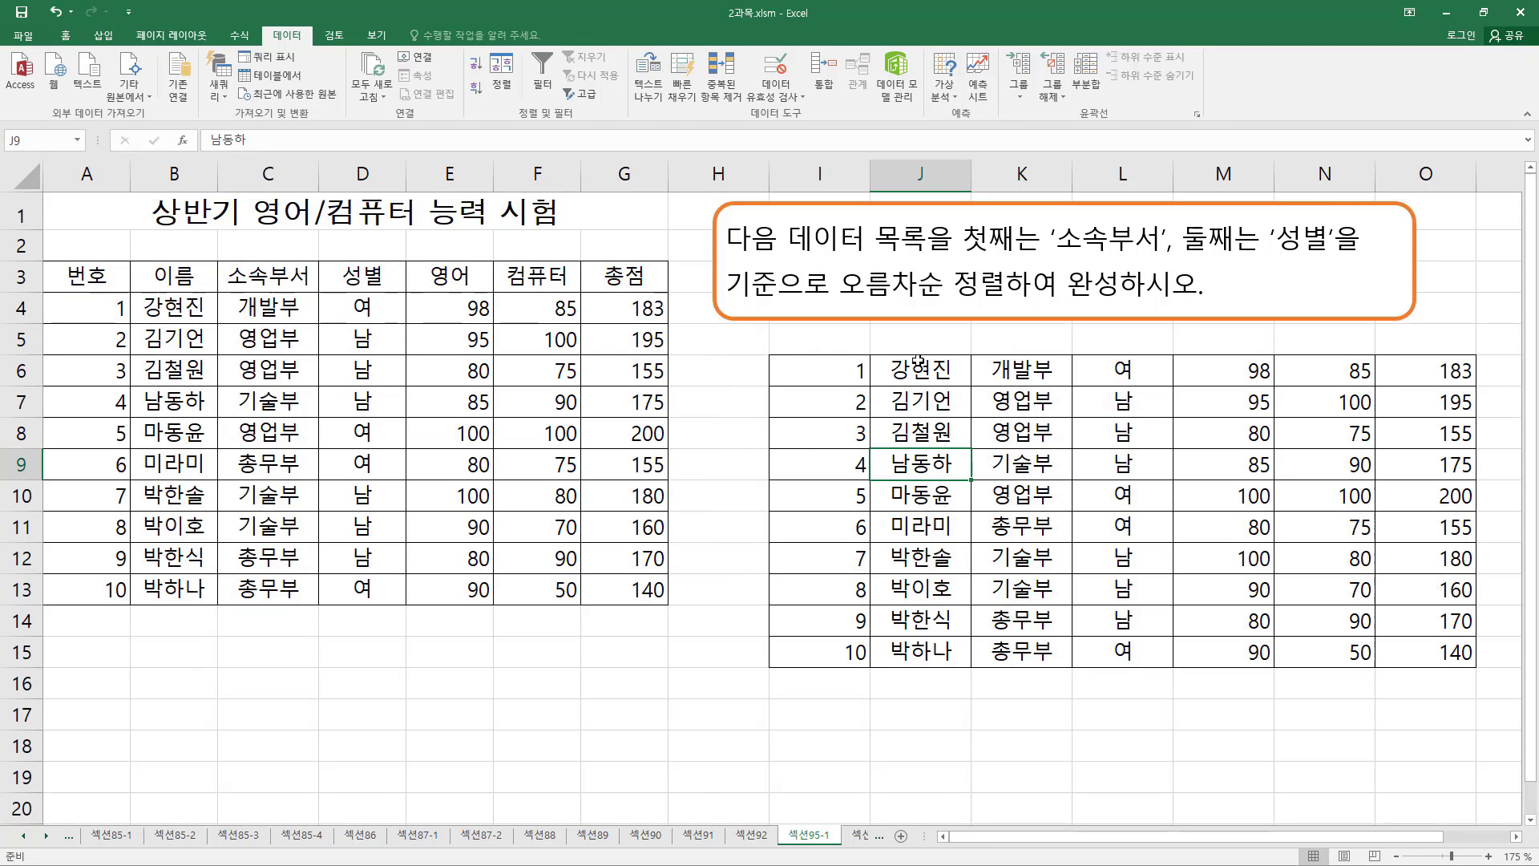
pyautogui.click(500, 80)
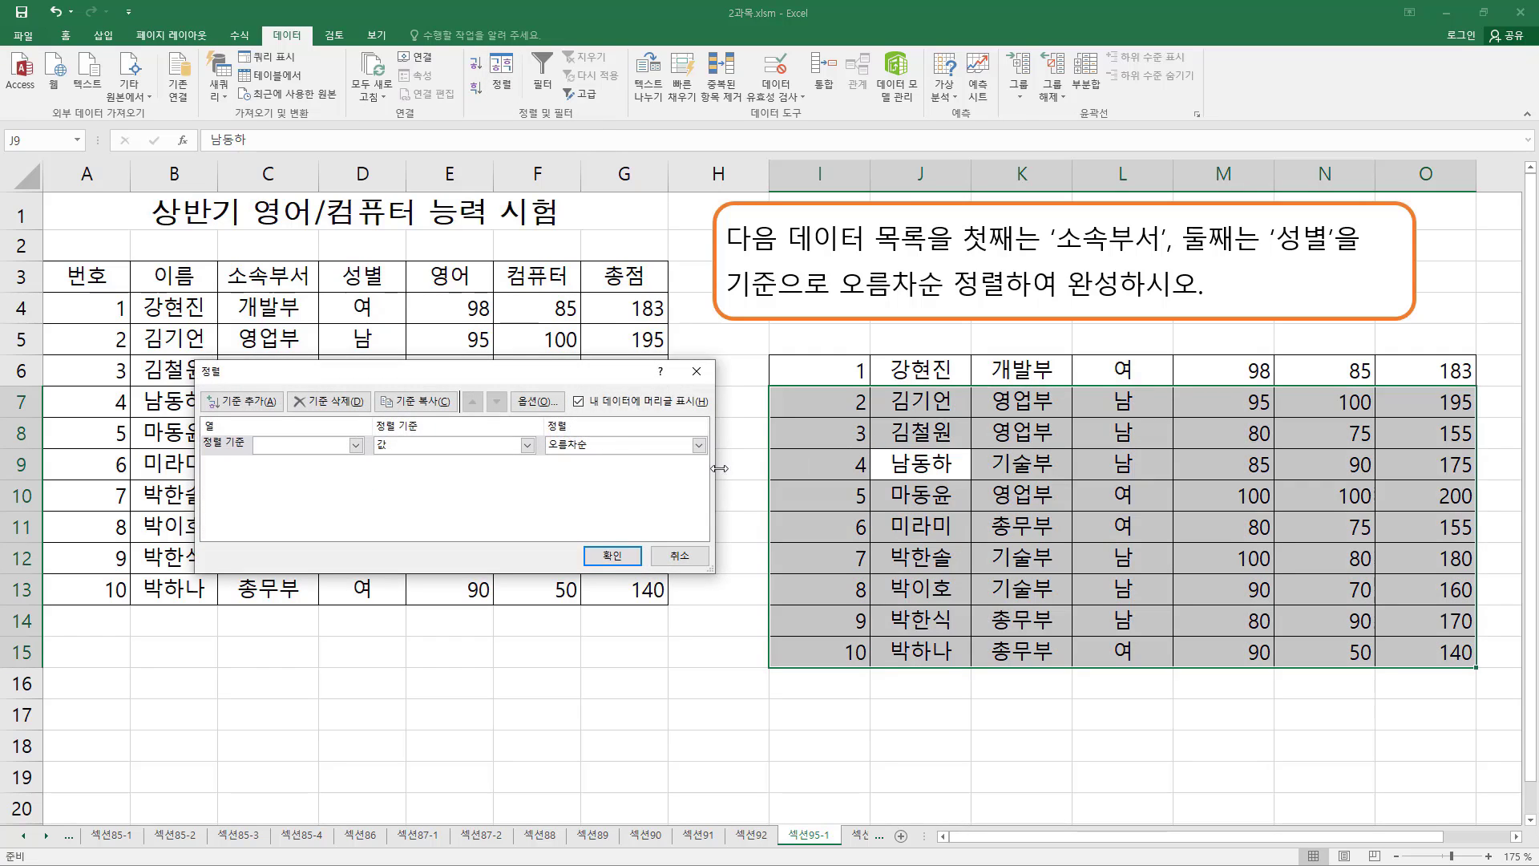
pyautogui.click(604, 405)
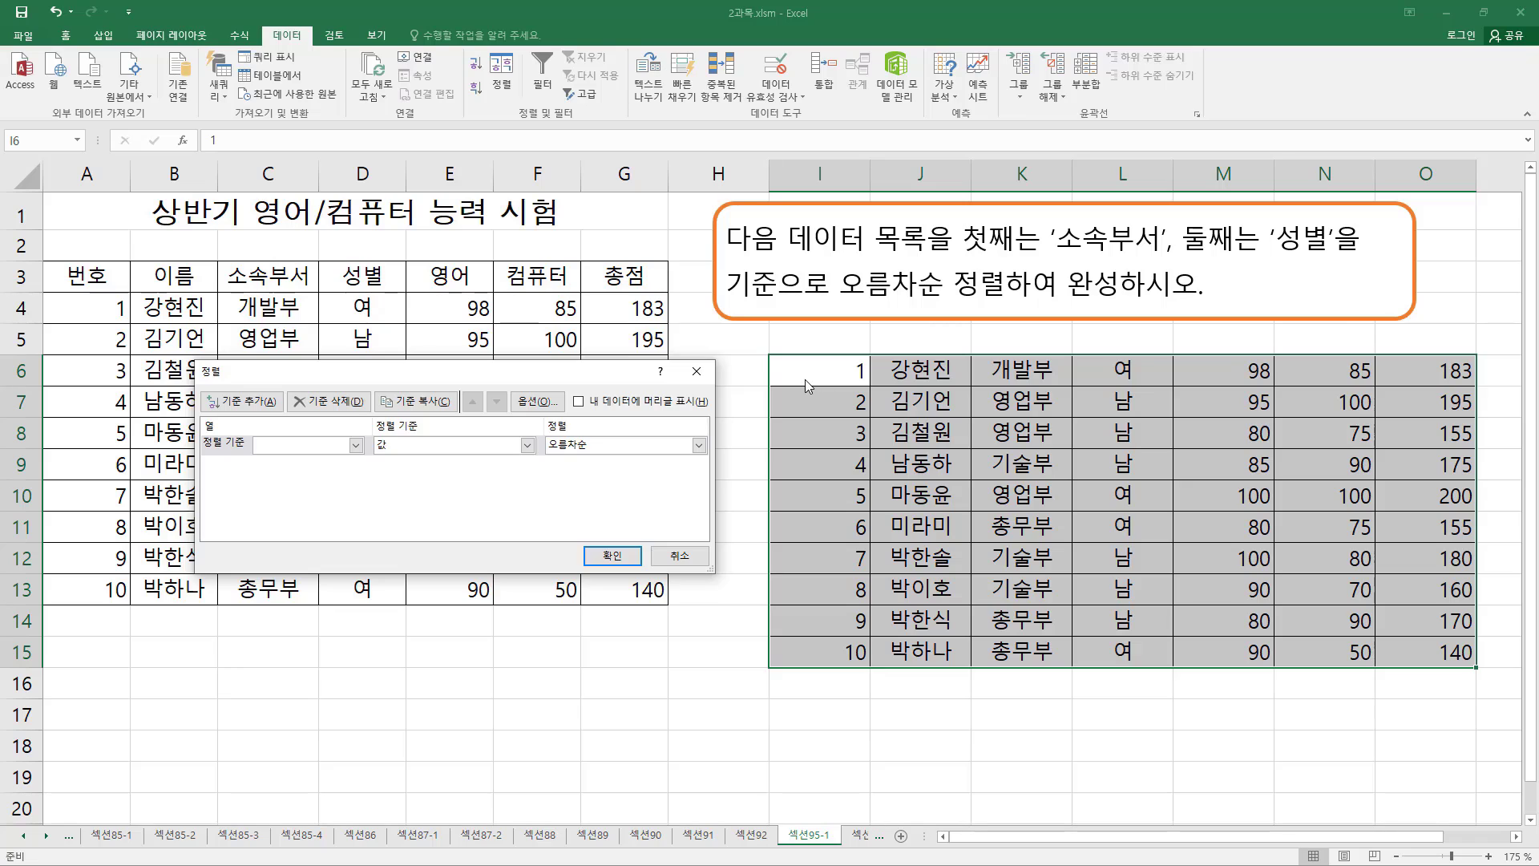
pyautogui.moveTo(774, 352)
pyautogui.mouseDown()
pyautogui.moveTo(842, 437)
pyautogui.moveTo(1483, 653)
pyautogui.moveTo(1485, 678)
pyautogui.mouseUp()
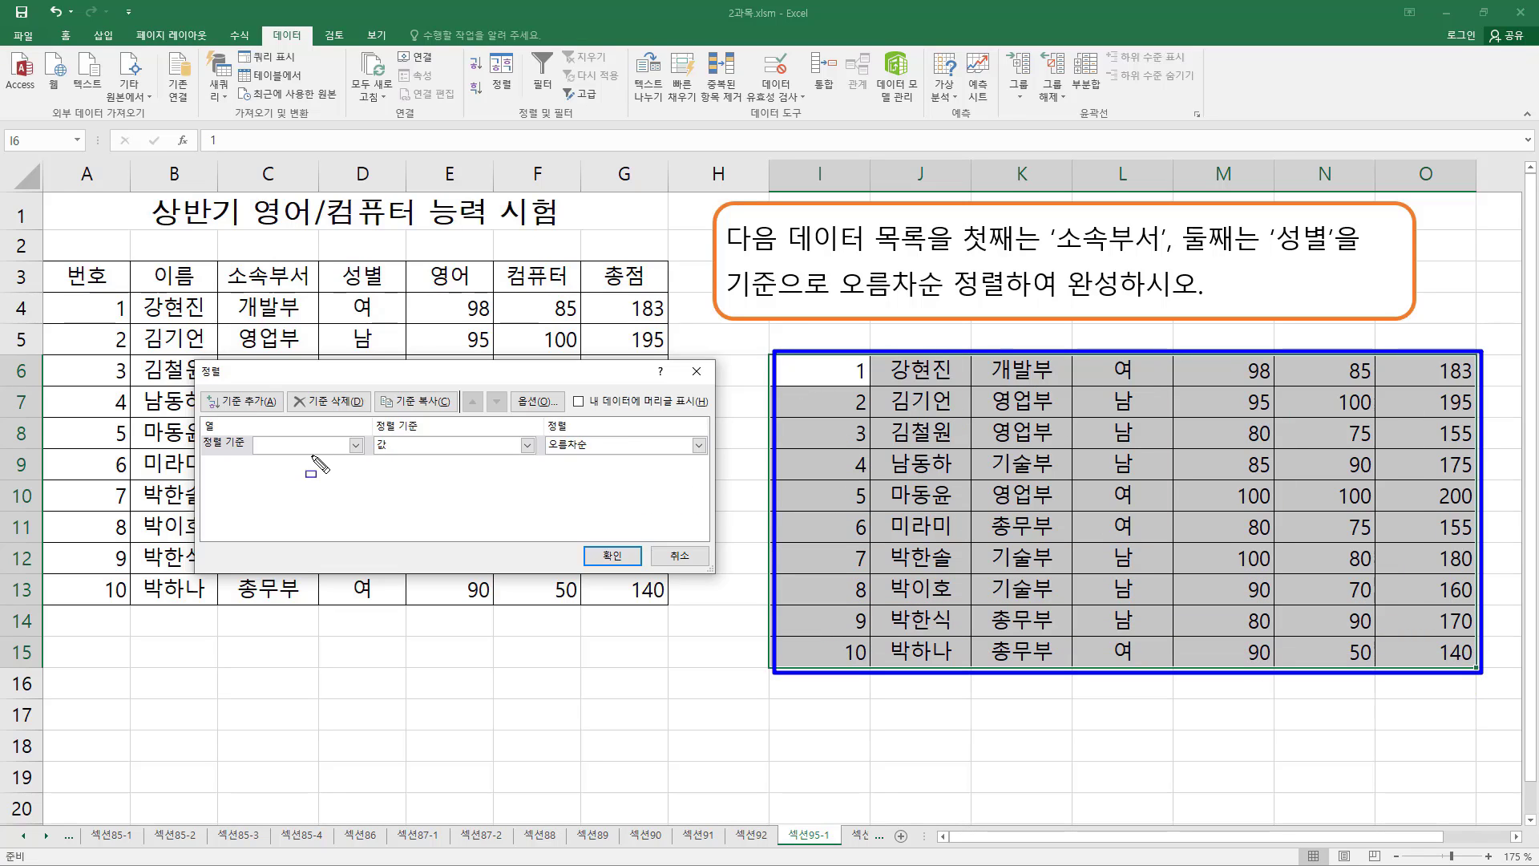
pyautogui.moveTo(250, 434); pyautogui.dragTo(359, 456)
pyautogui.press('Escape')
pyautogui.click(355, 445)
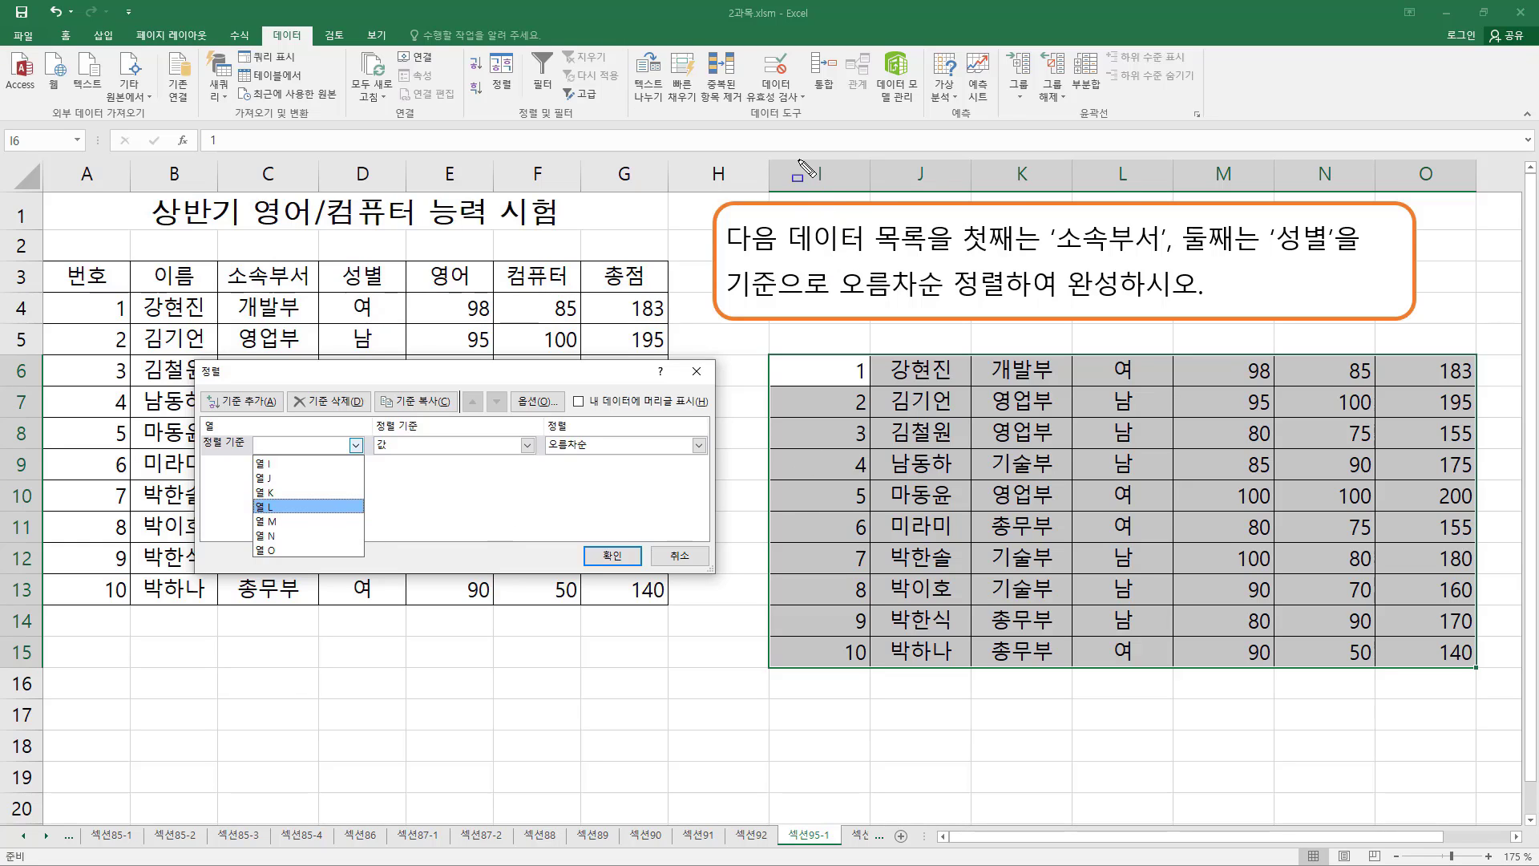
pyautogui.moveTo(797, 159); pyautogui.dragTo(1459, 194)
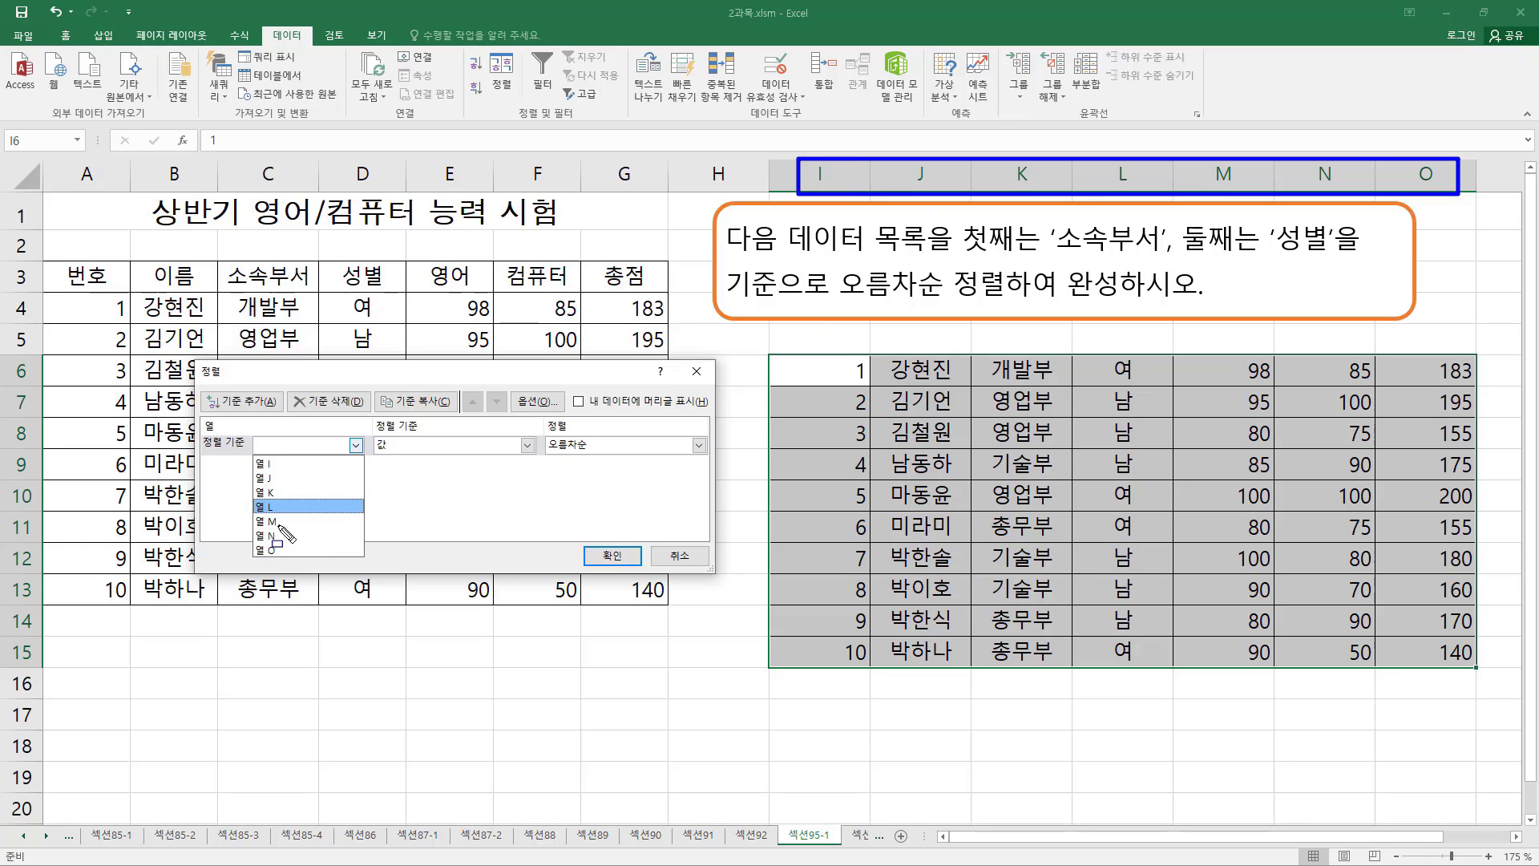
pyautogui.press('Escape')
# Step: List the 정렬 기준 choices for what a sort level can be based on, and cancel the sort
pyautogui.moveTo(373, 414); pyautogui.dragTo(465, 445)
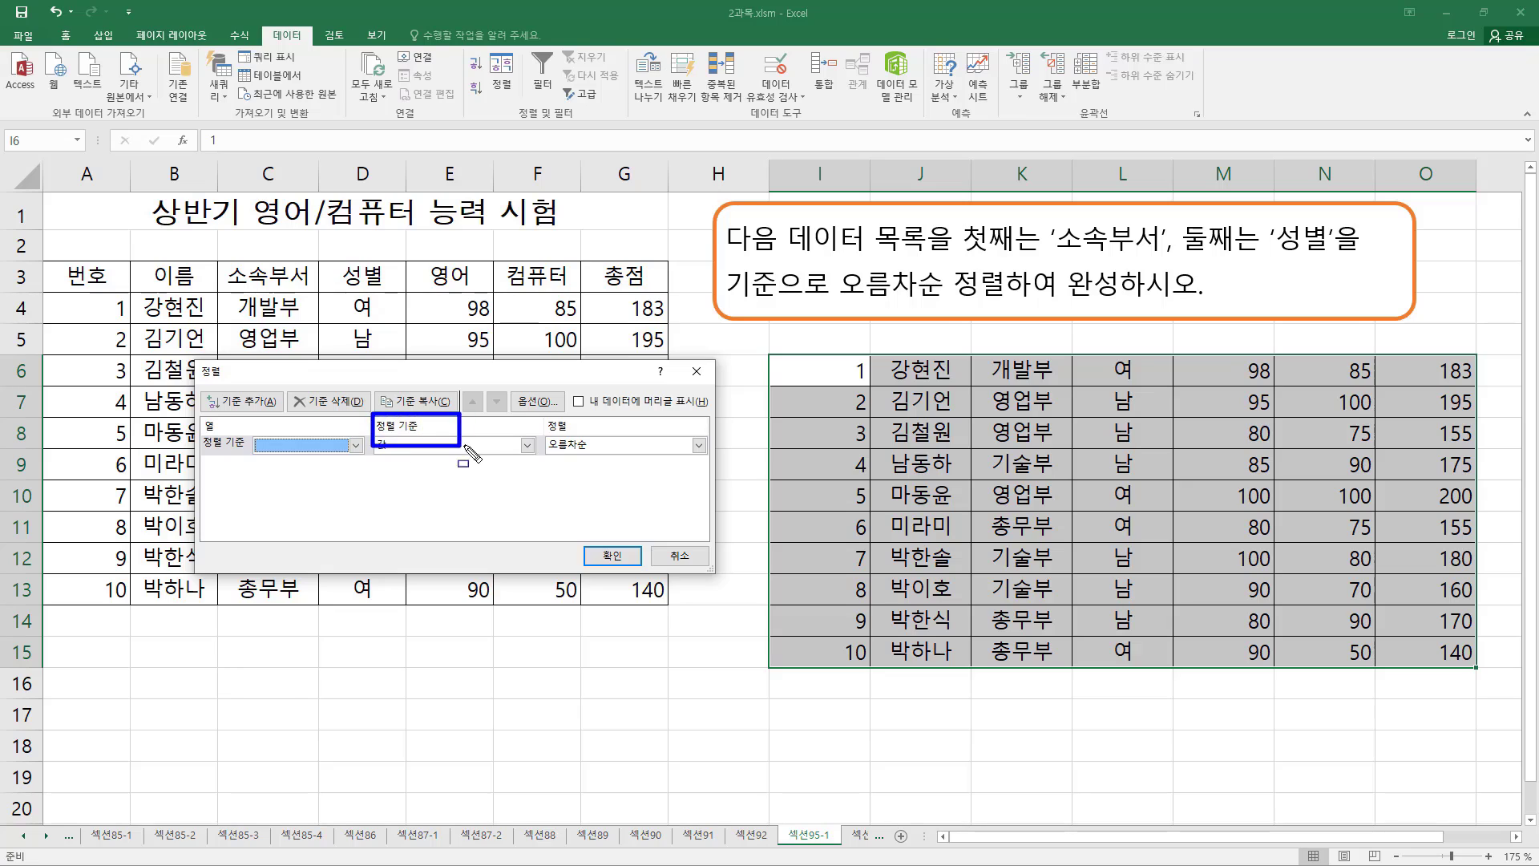
pyautogui.press('Escape')
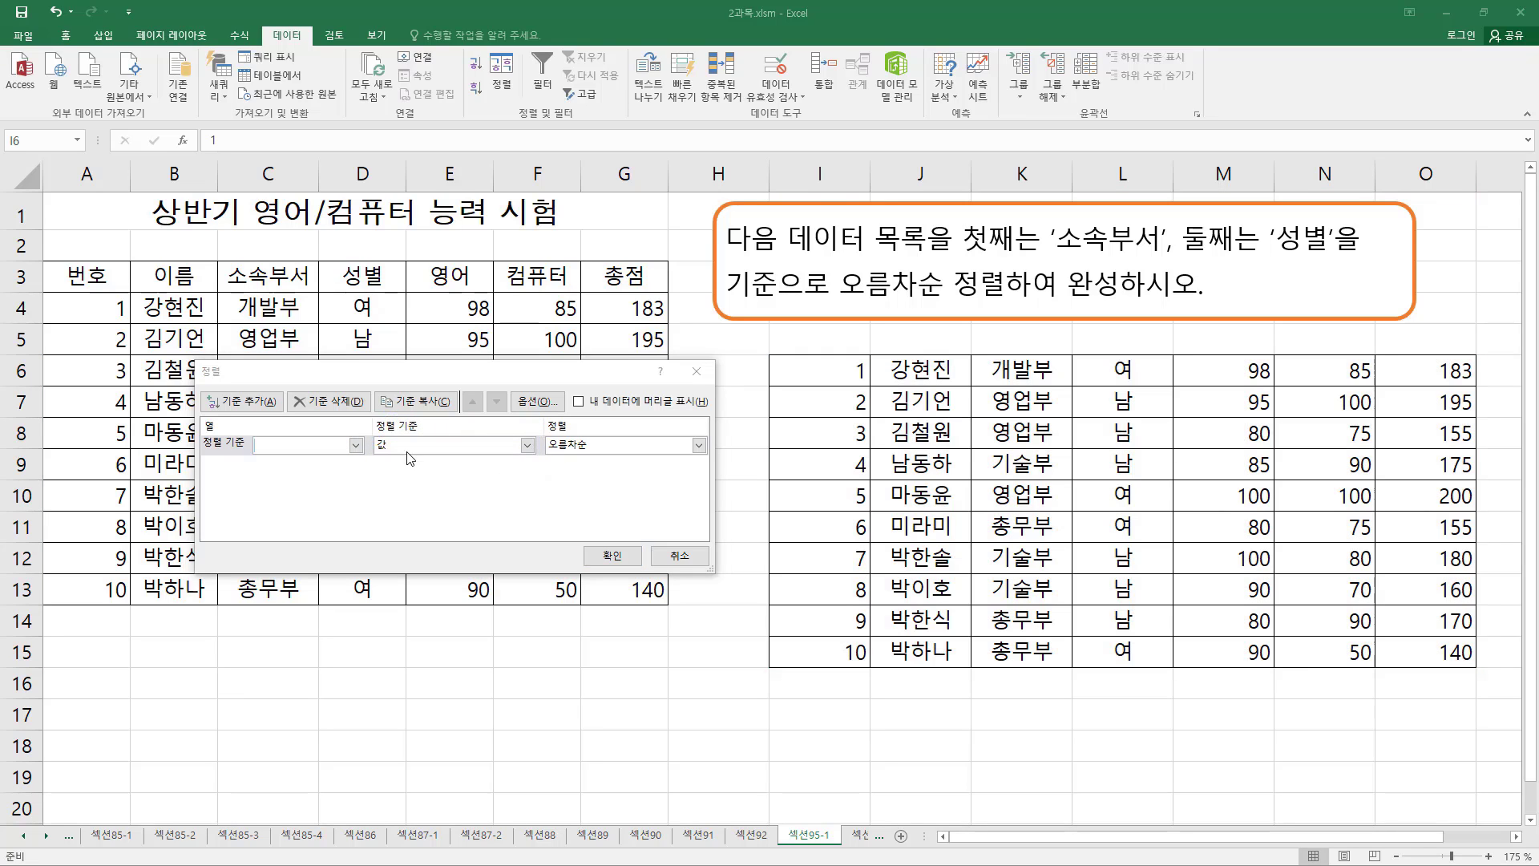
pyautogui.hotkey('ctrl', '2')
pyautogui.moveTo(374, 435); pyautogui.dragTo(396, 455)
pyautogui.click(528, 444)
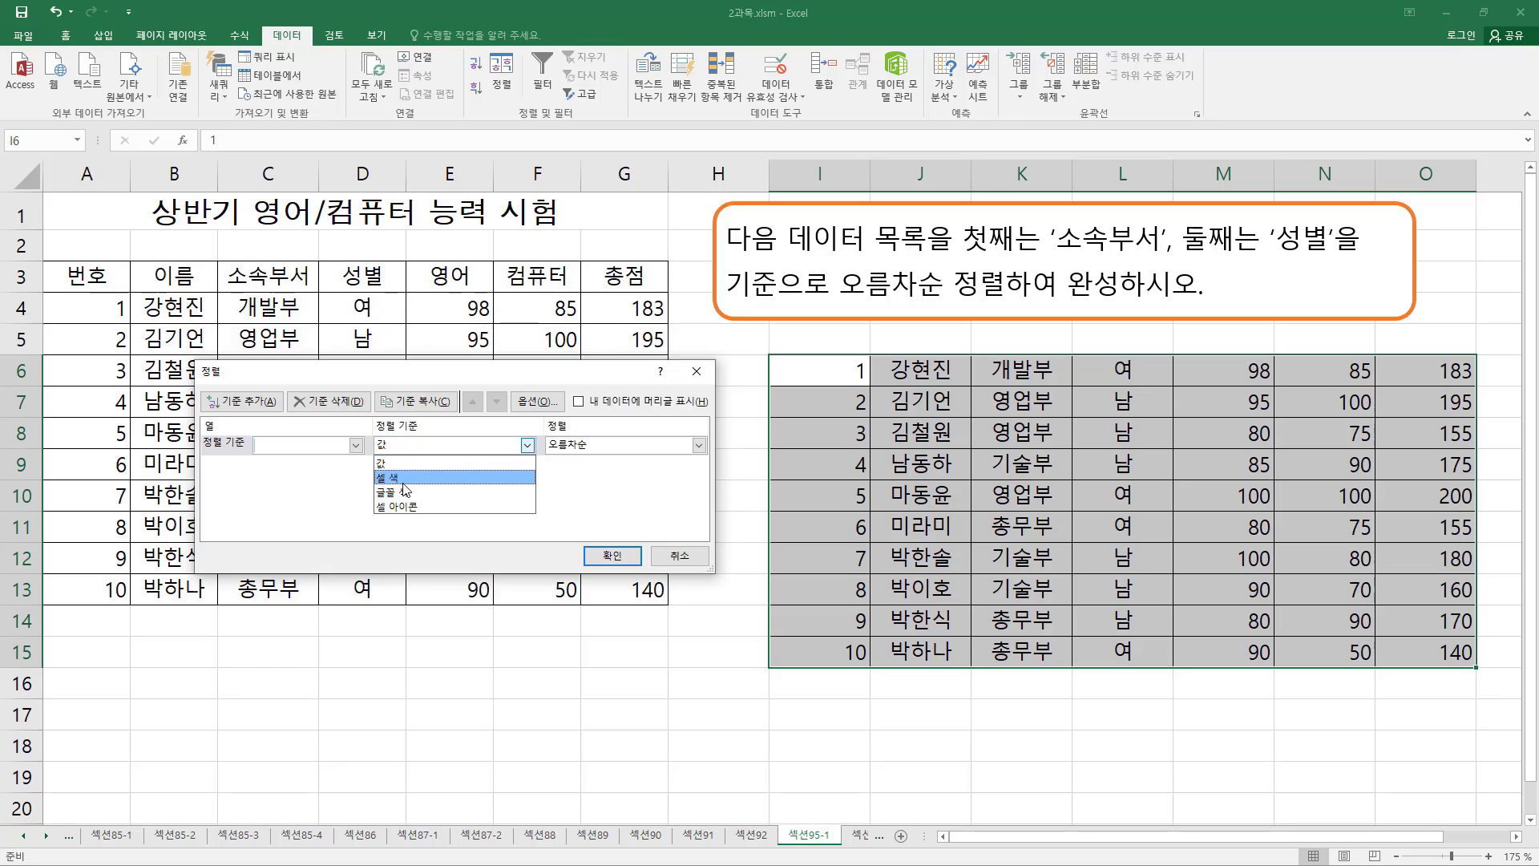
pyautogui.click(677, 561)
pyautogui.click(679, 558)
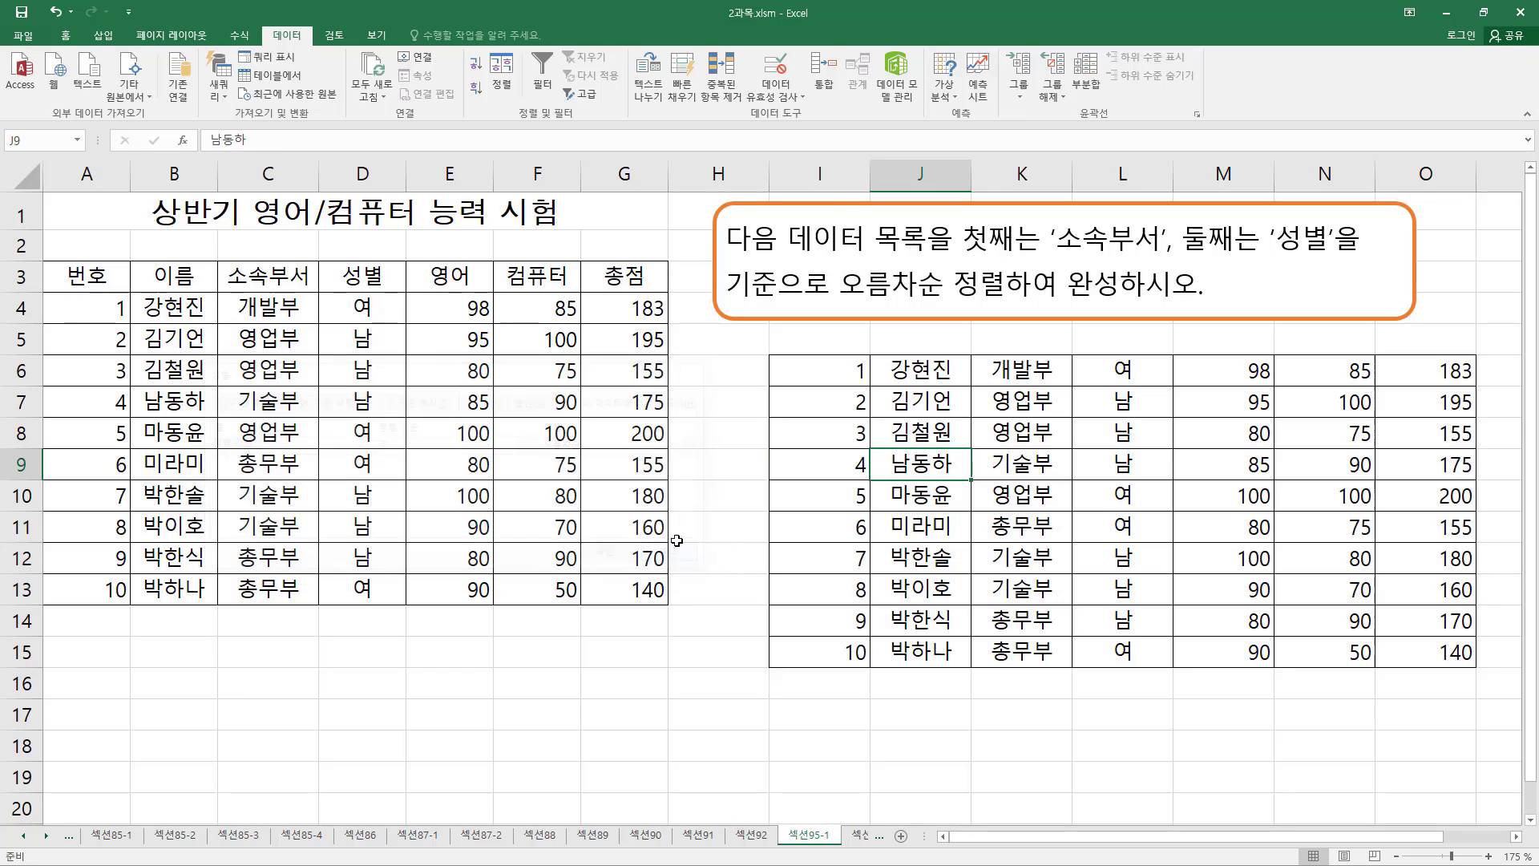
# Step: Fill cells G4 and G6 in the 총점 column with red
pyautogui.click(624, 403)
pyautogui.click(622, 319)
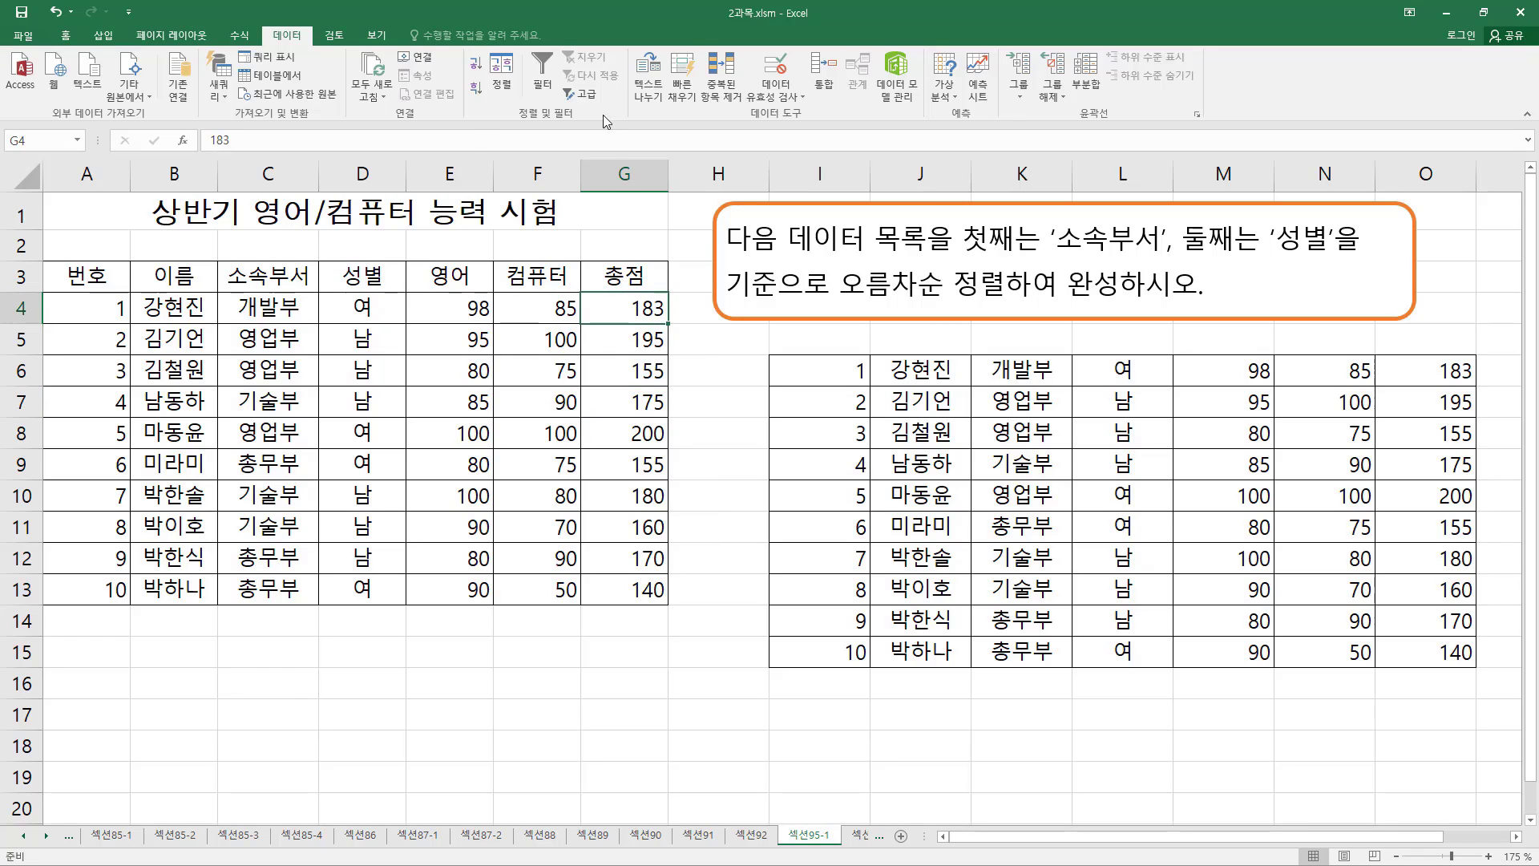
pyautogui.click(65, 35)
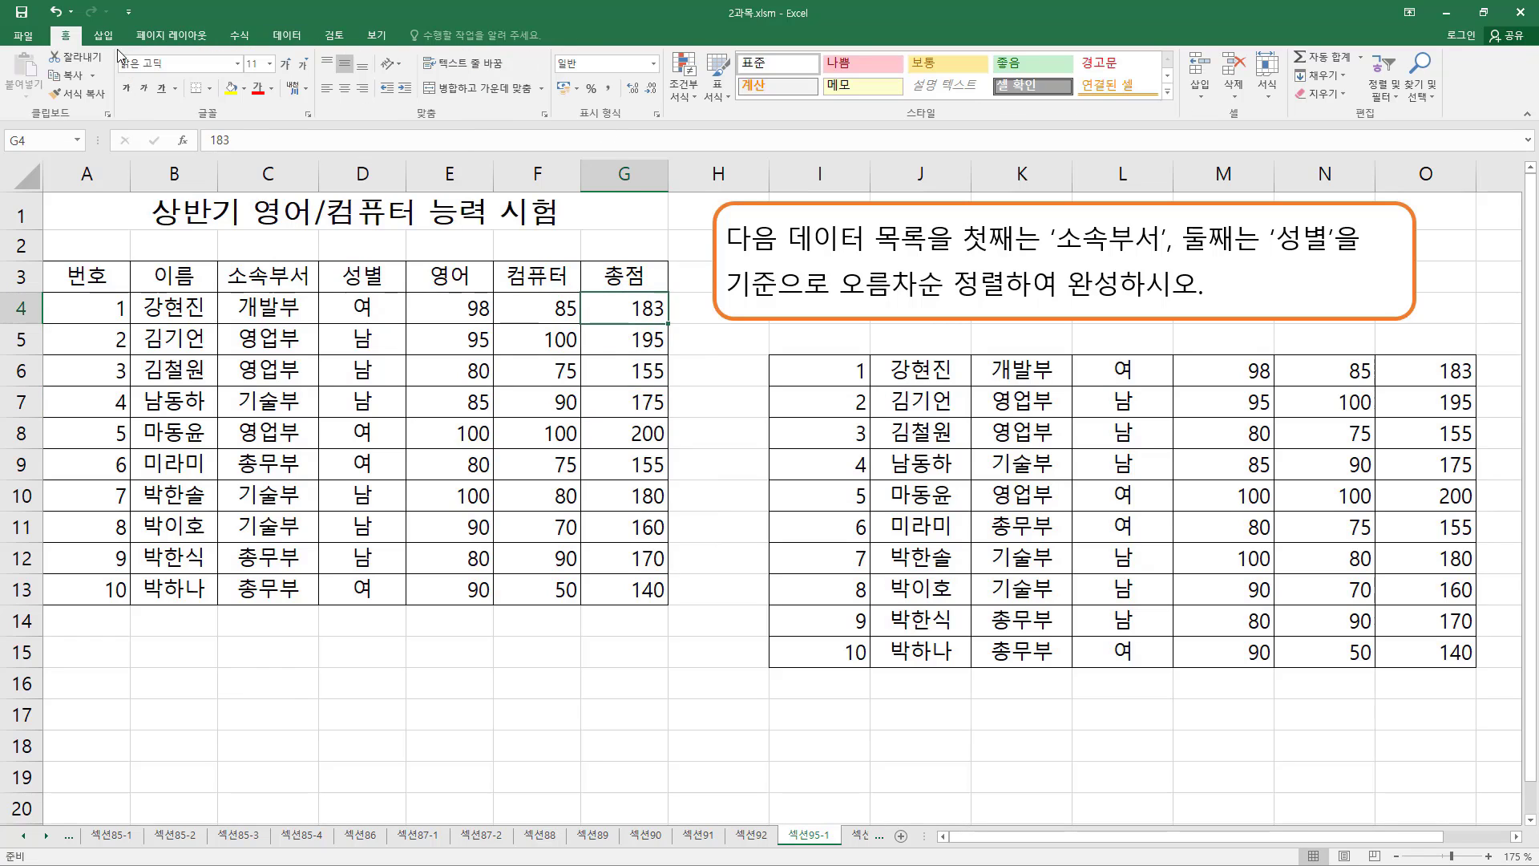
pyautogui.click(247, 94)
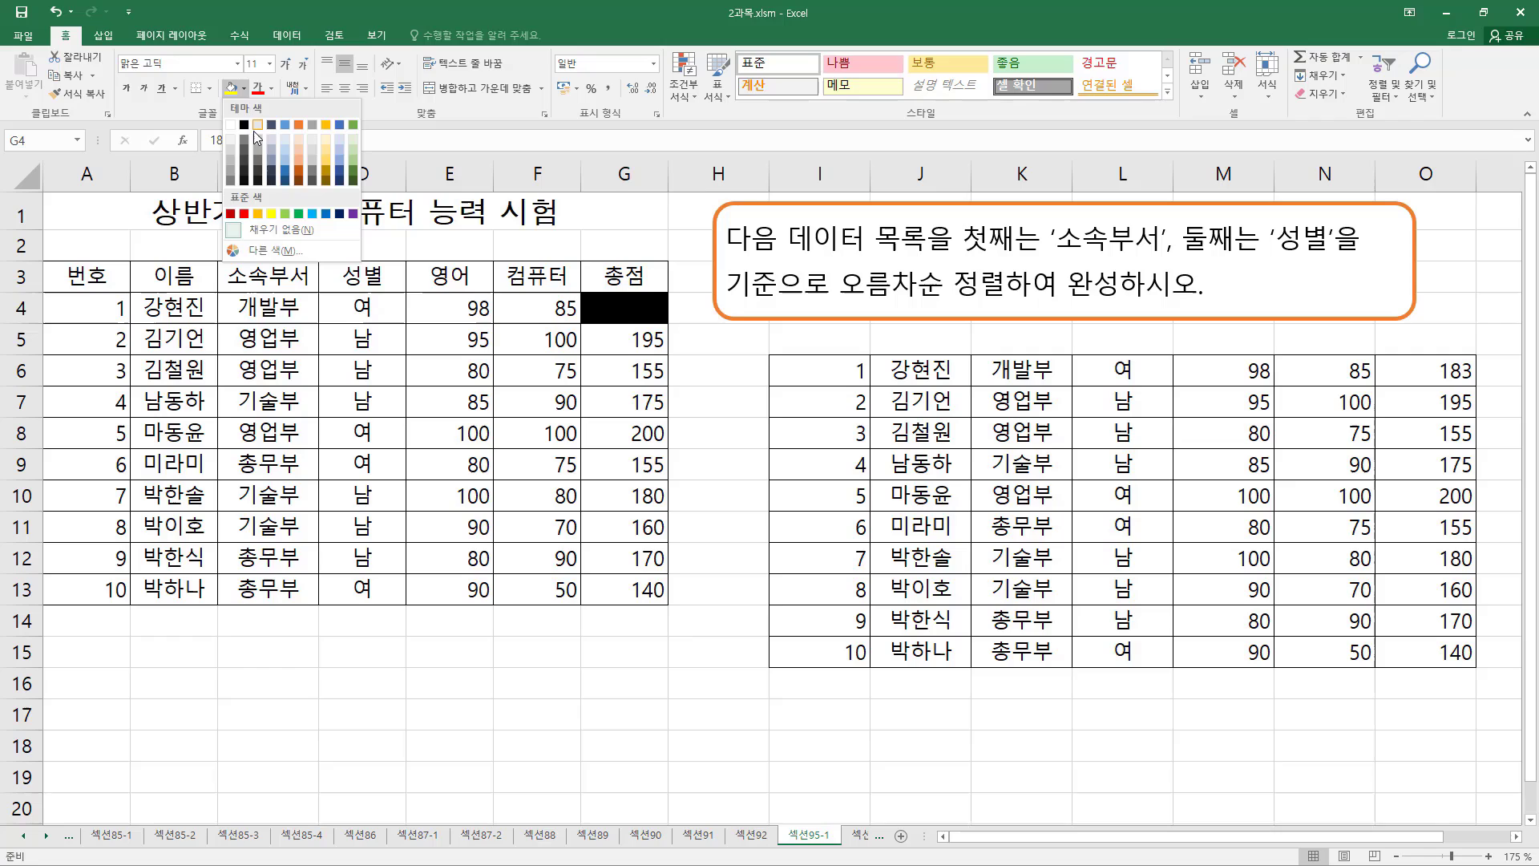
pyautogui.click(248, 218)
pyautogui.click(633, 372)
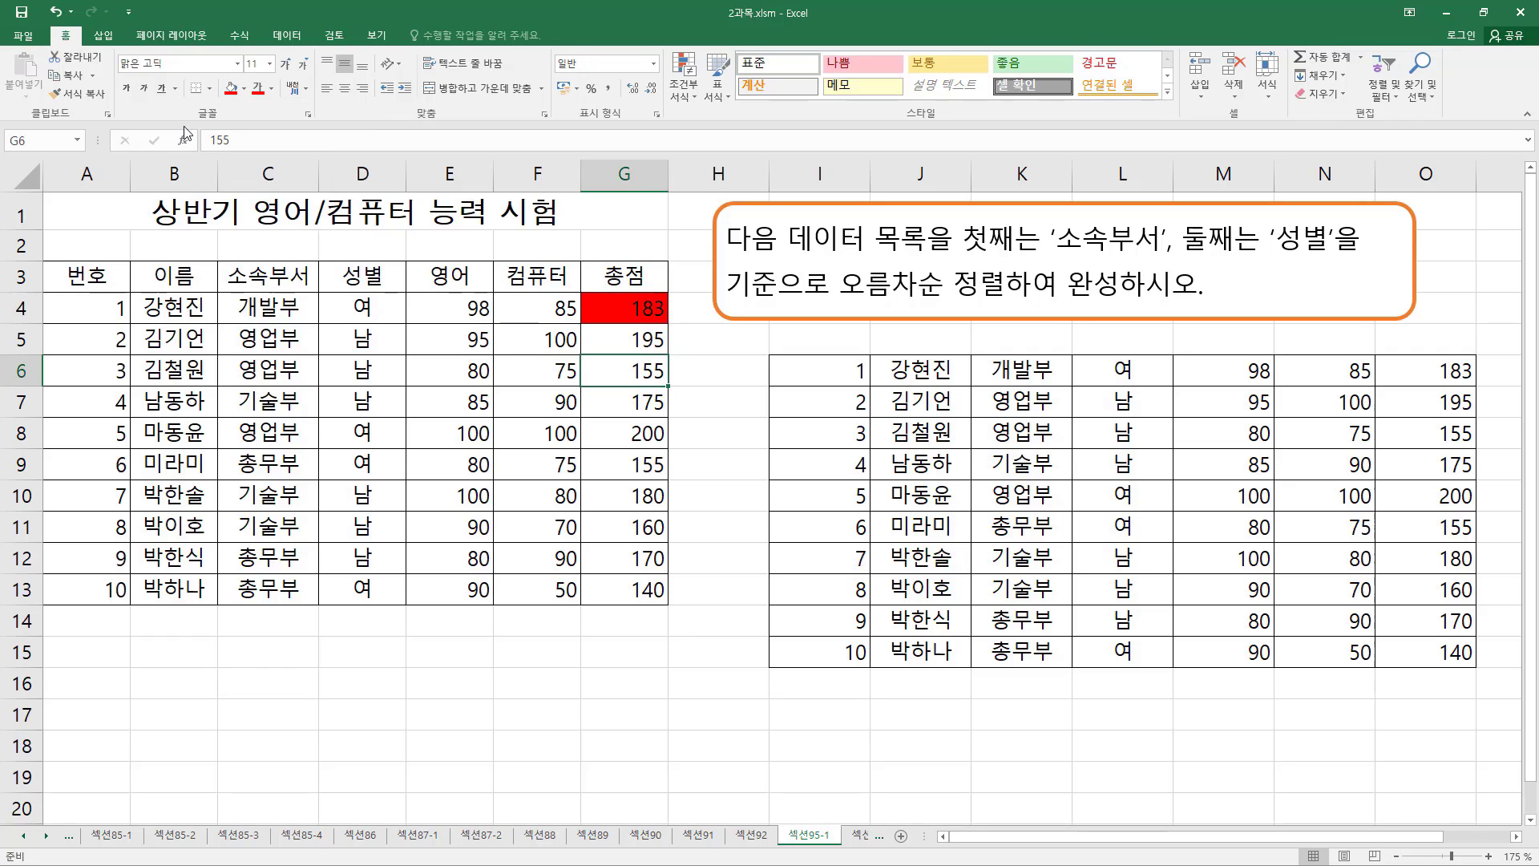
pyautogui.click(231, 87)
# Step: Fill cells G8 and G10 with yellow and cell G12 with orange in the 총점 column
pyautogui.press('Down')
pyautogui.press('Down')
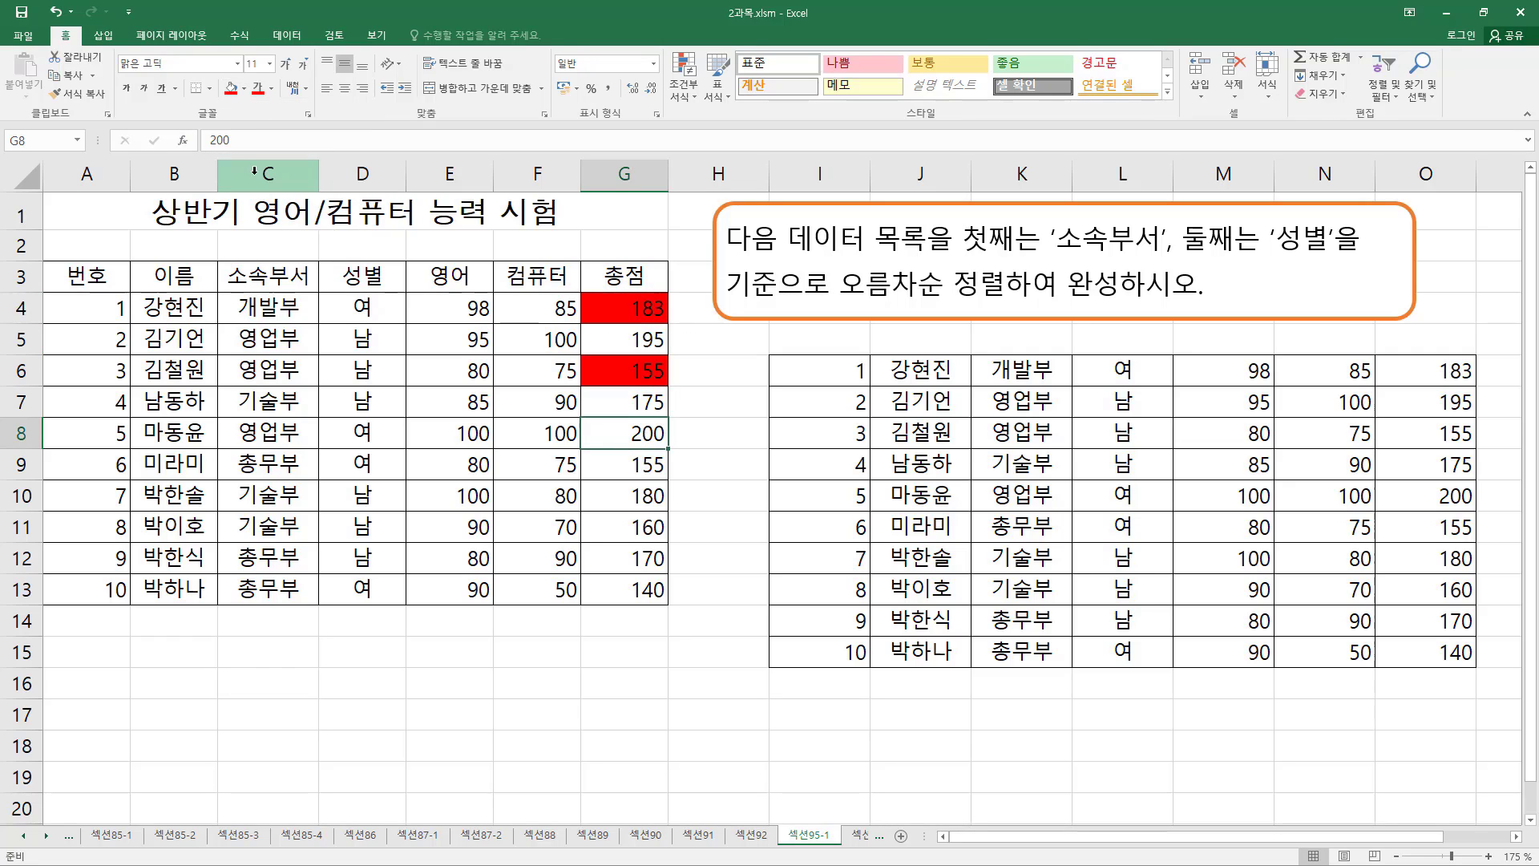
pyautogui.click(244, 88)
pyautogui.click(275, 218)
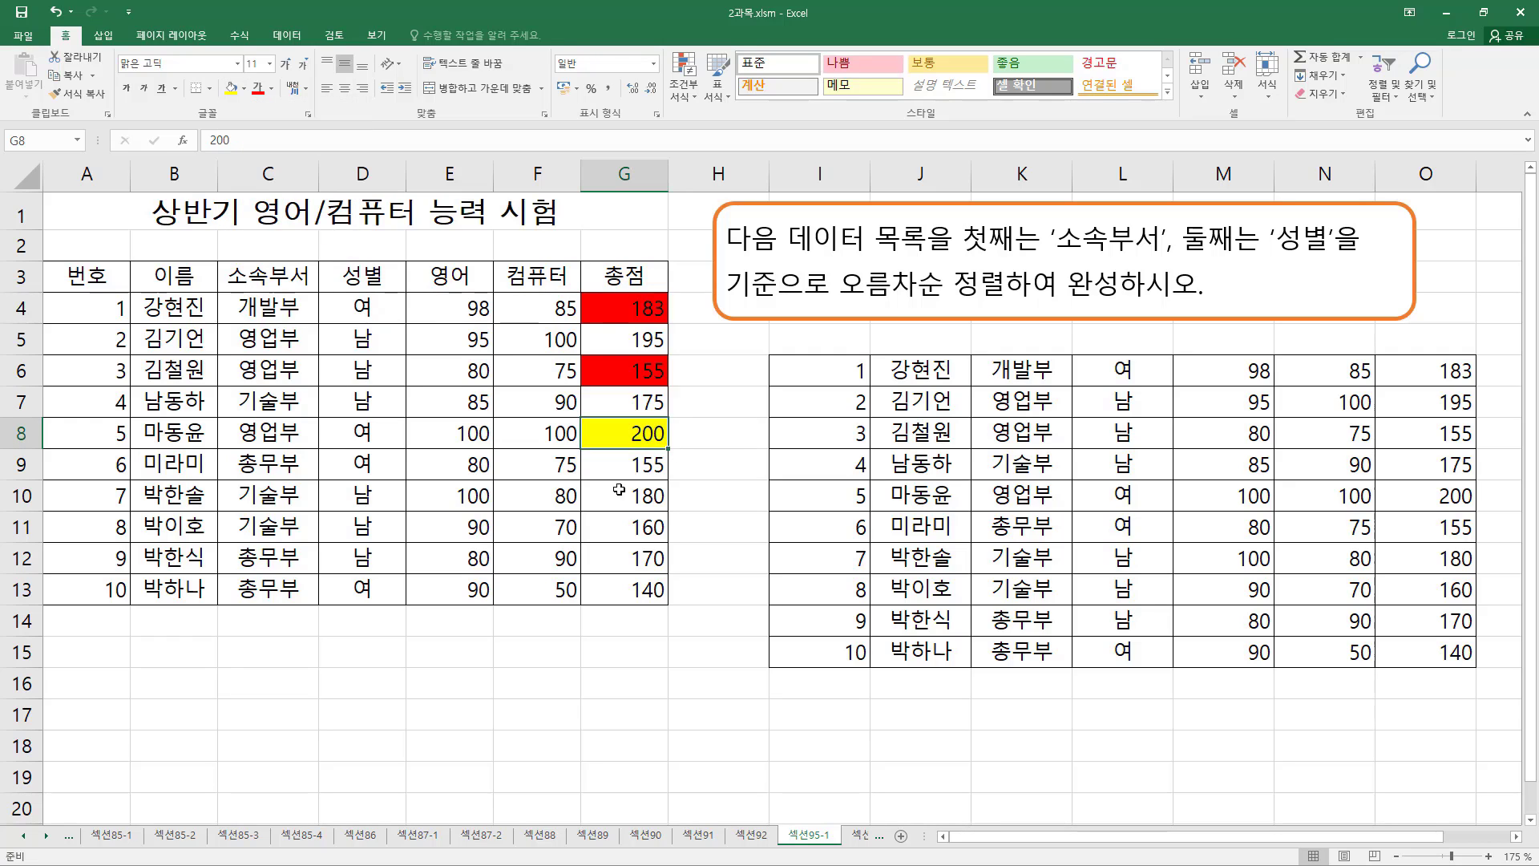
pyautogui.click(619, 489)
pyautogui.click(230, 88)
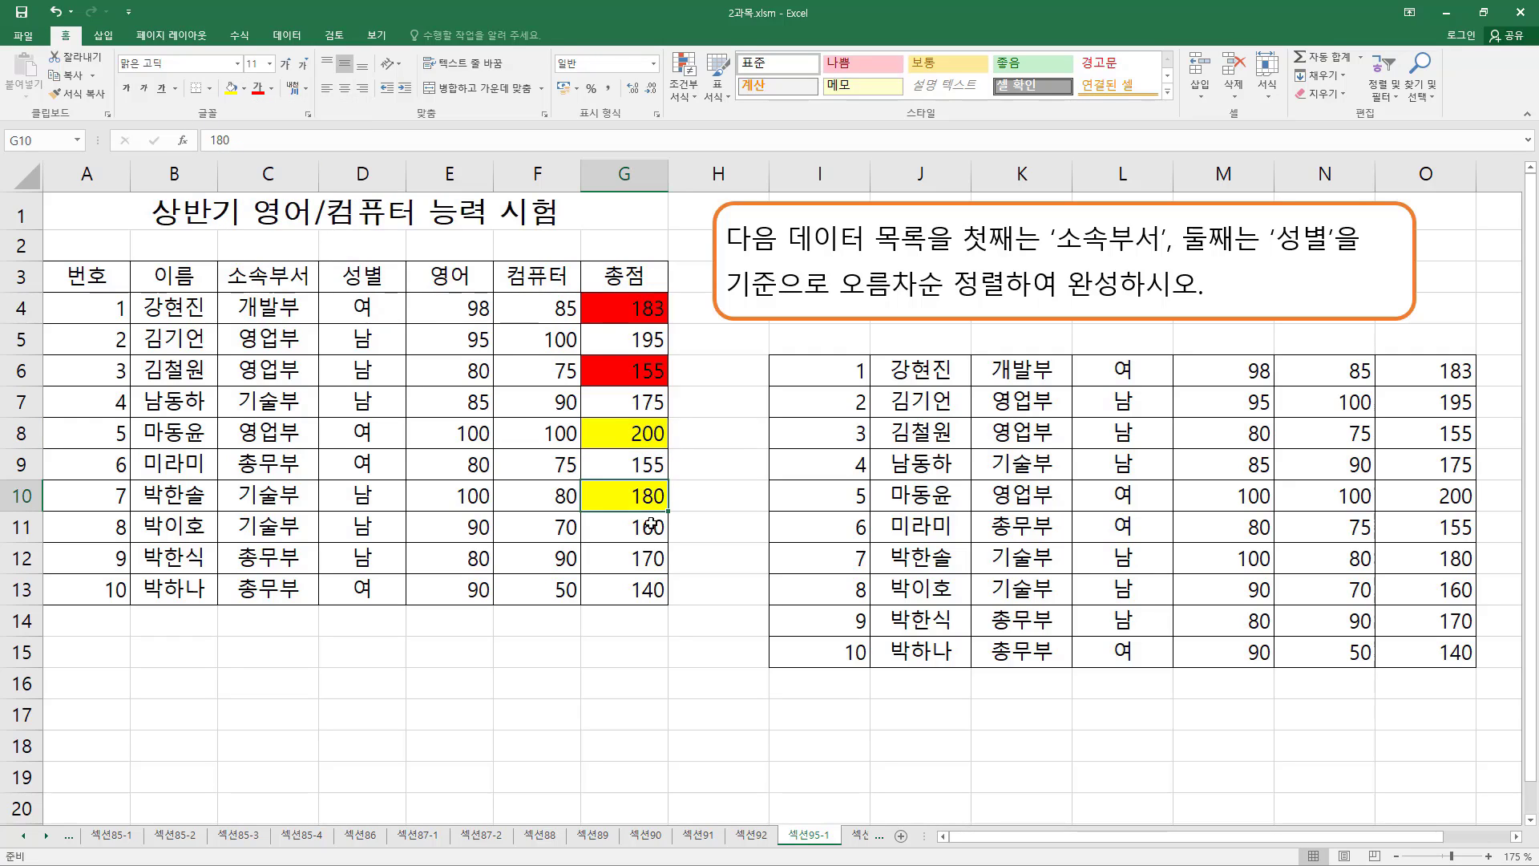
pyautogui.click(629, 563)
pyautogui.click(244, 88)
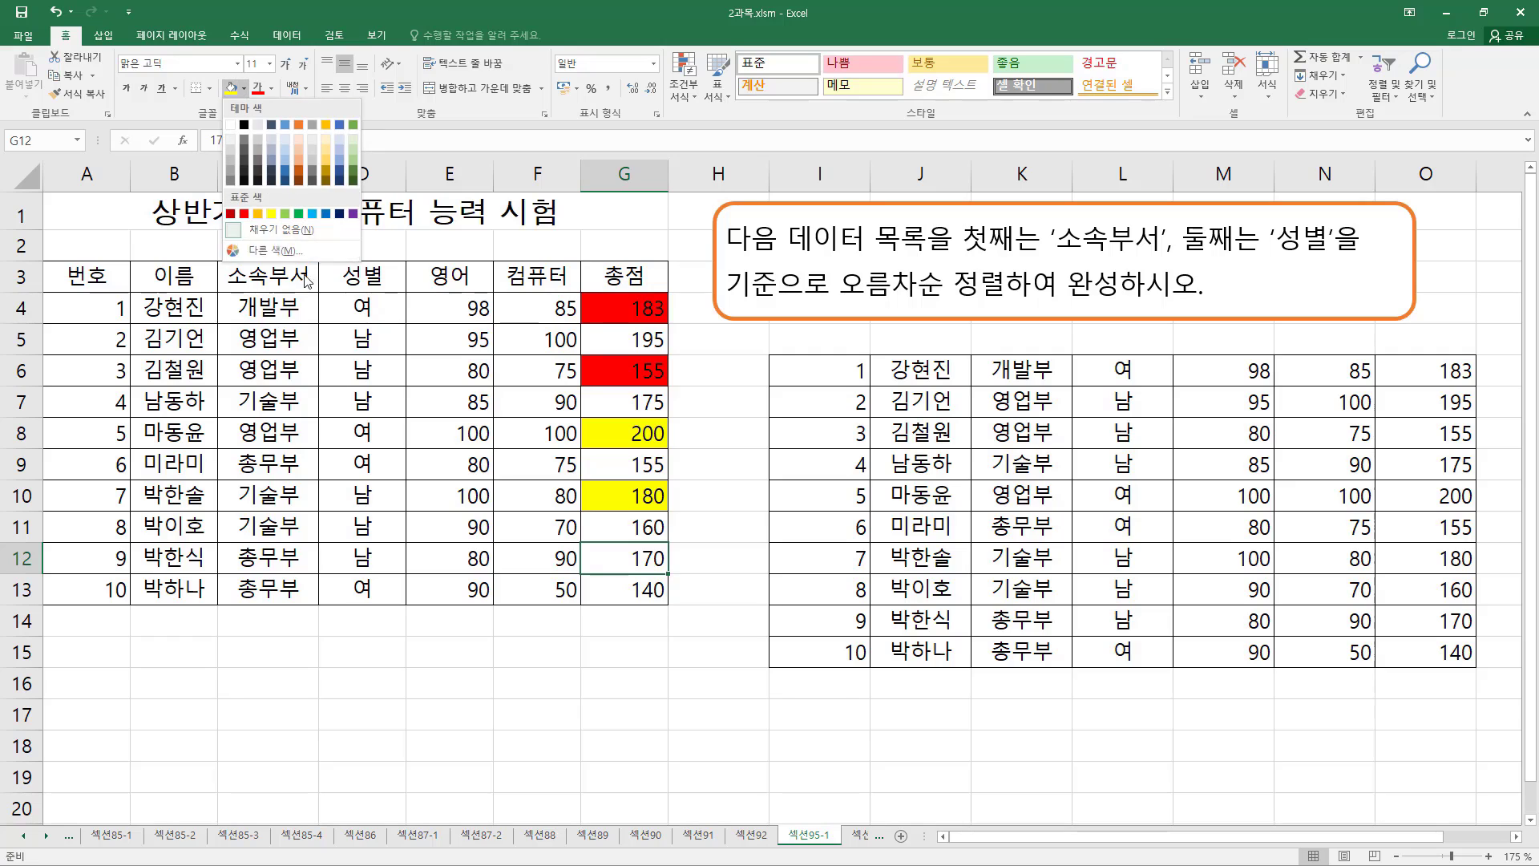
pyautogui.click(257, 213)
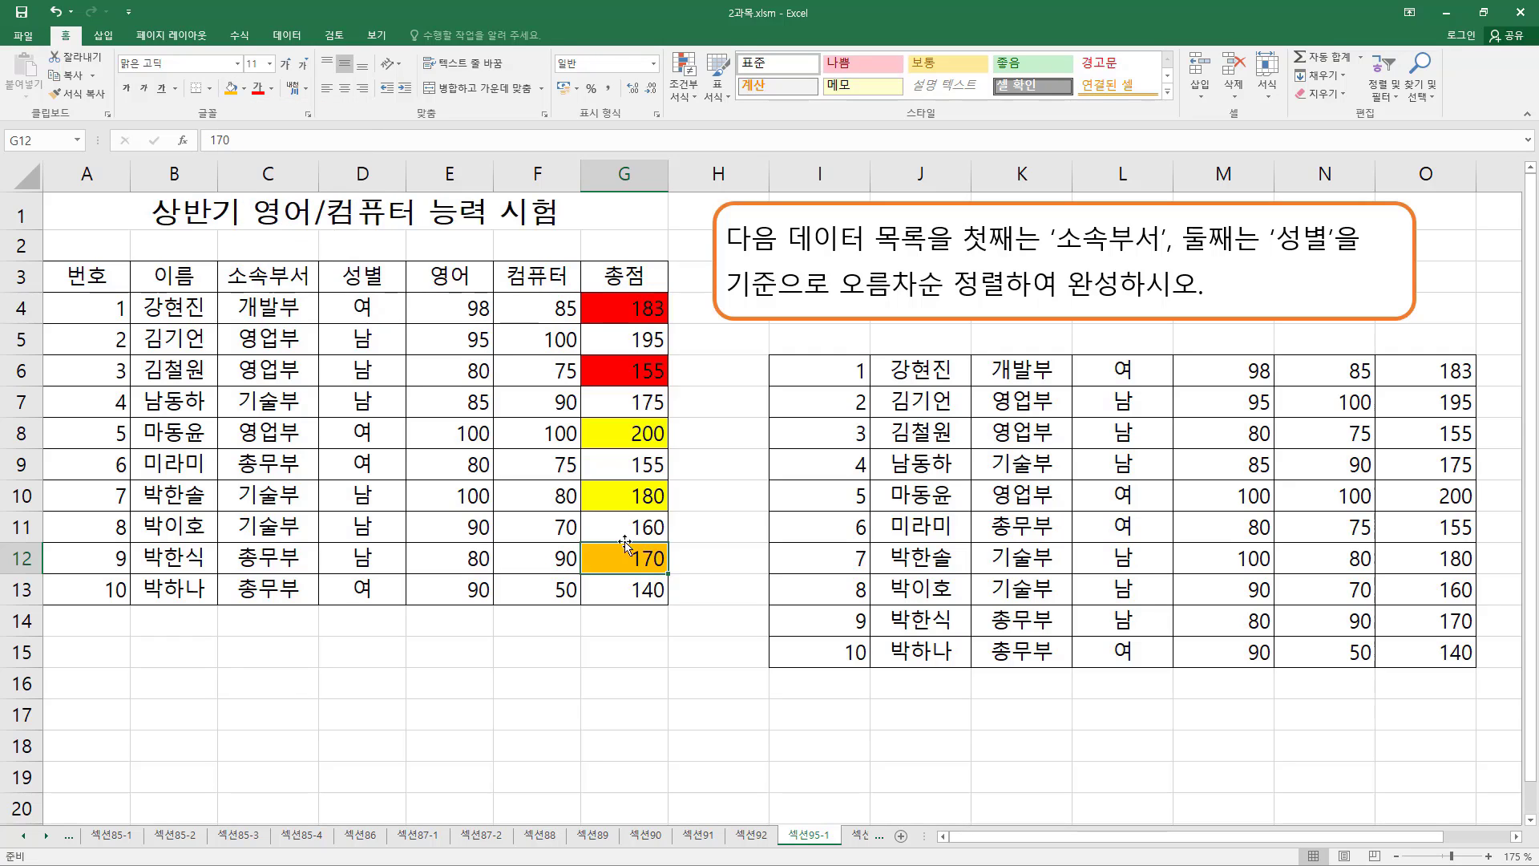
# Step: Open the sort settings for the original table and base the first level on the 셀 색 of the 총점 column
pyautogui.click(499, 589)
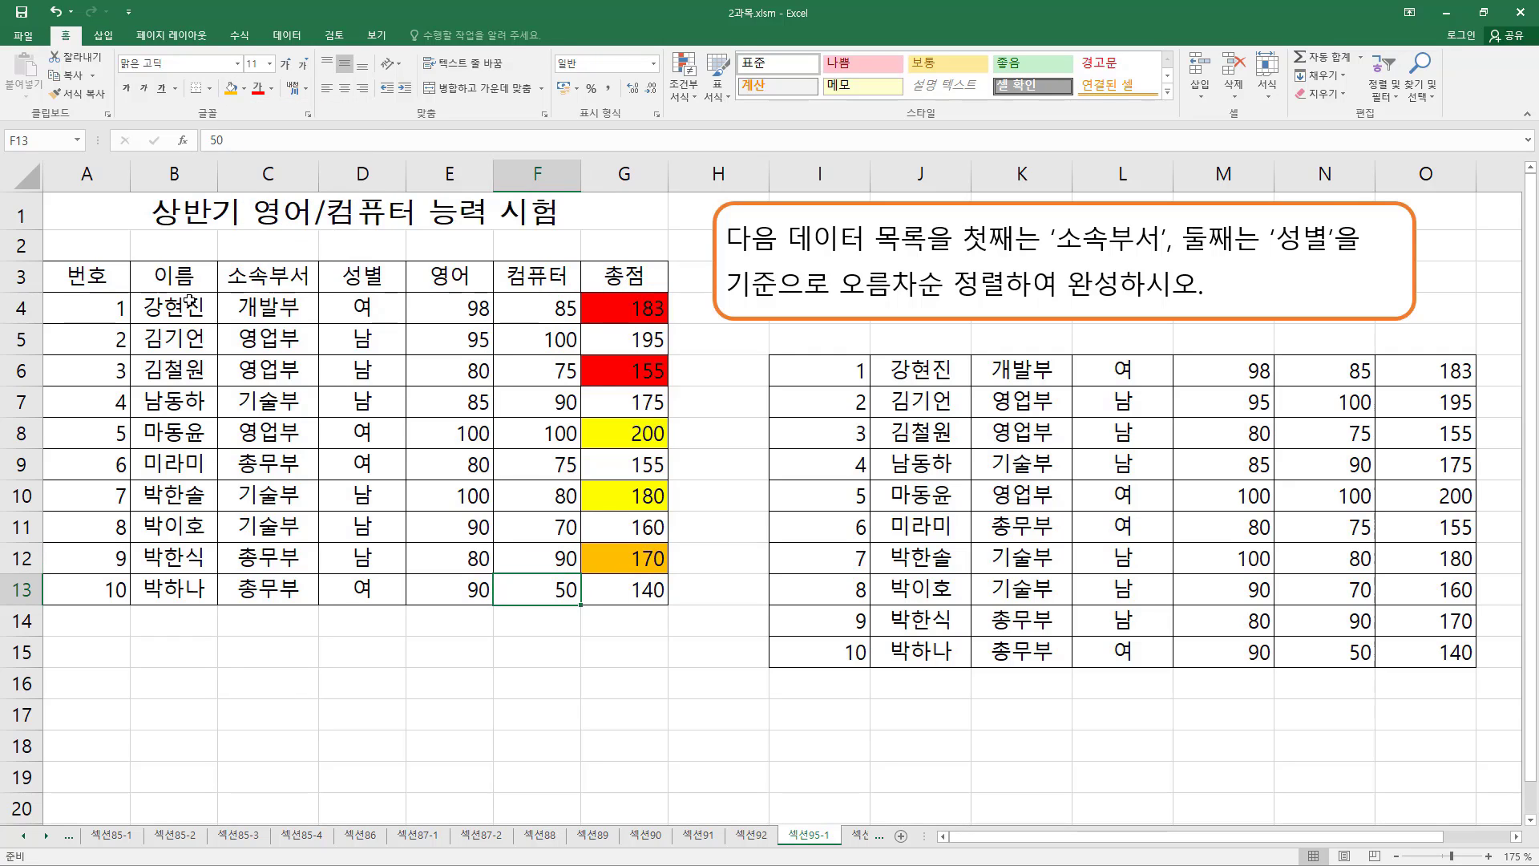
pyautogui.moveTo(70, 275); pyautogui.dragTo(532, 555)
pyautogui.click(346, 436)
pyautogui.click(351, 341)
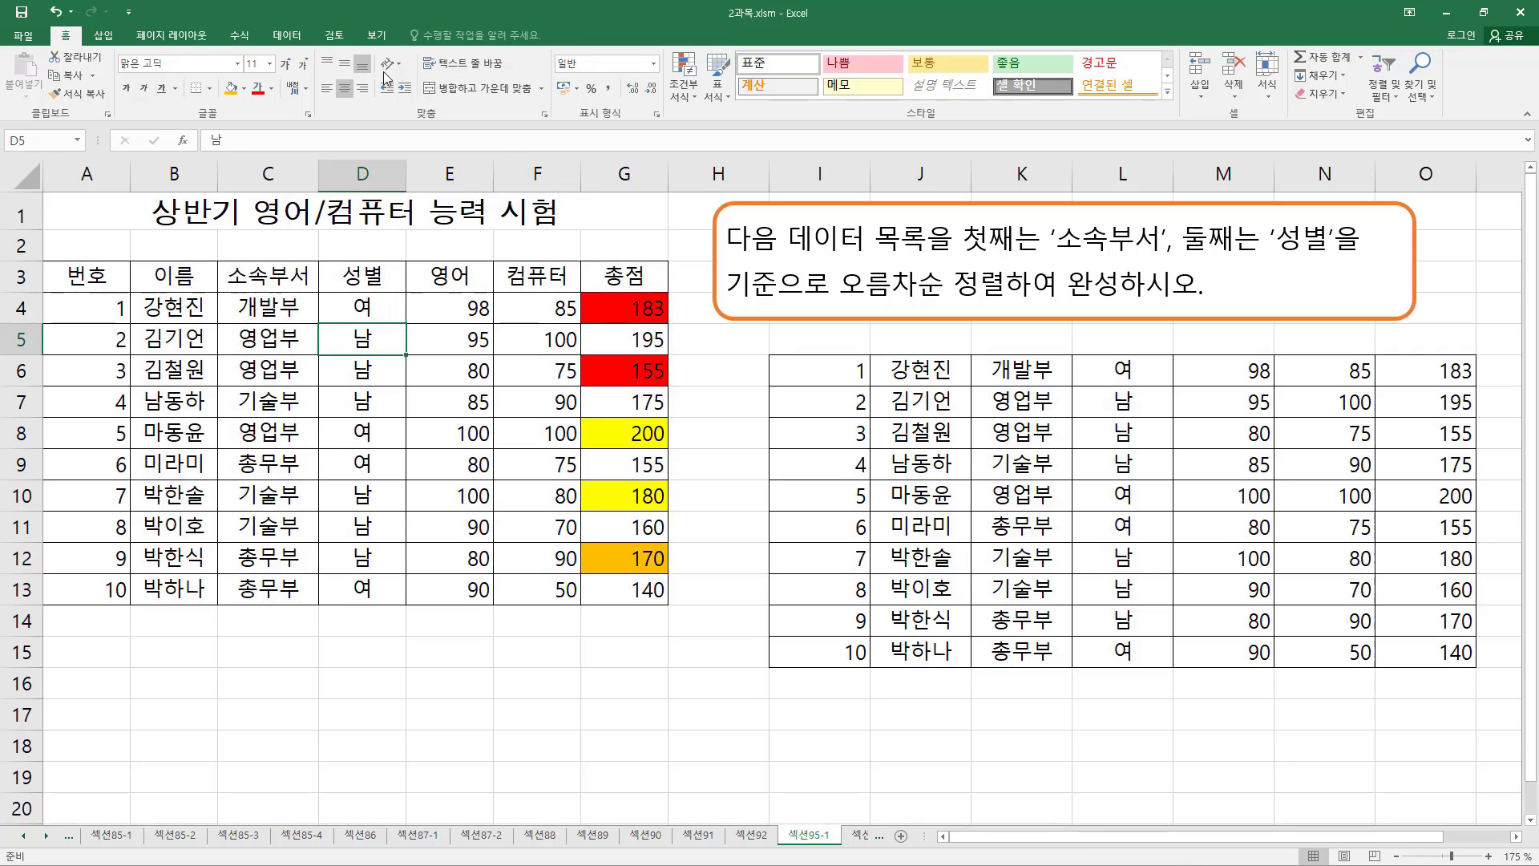
pyautogui.click(286, 35)
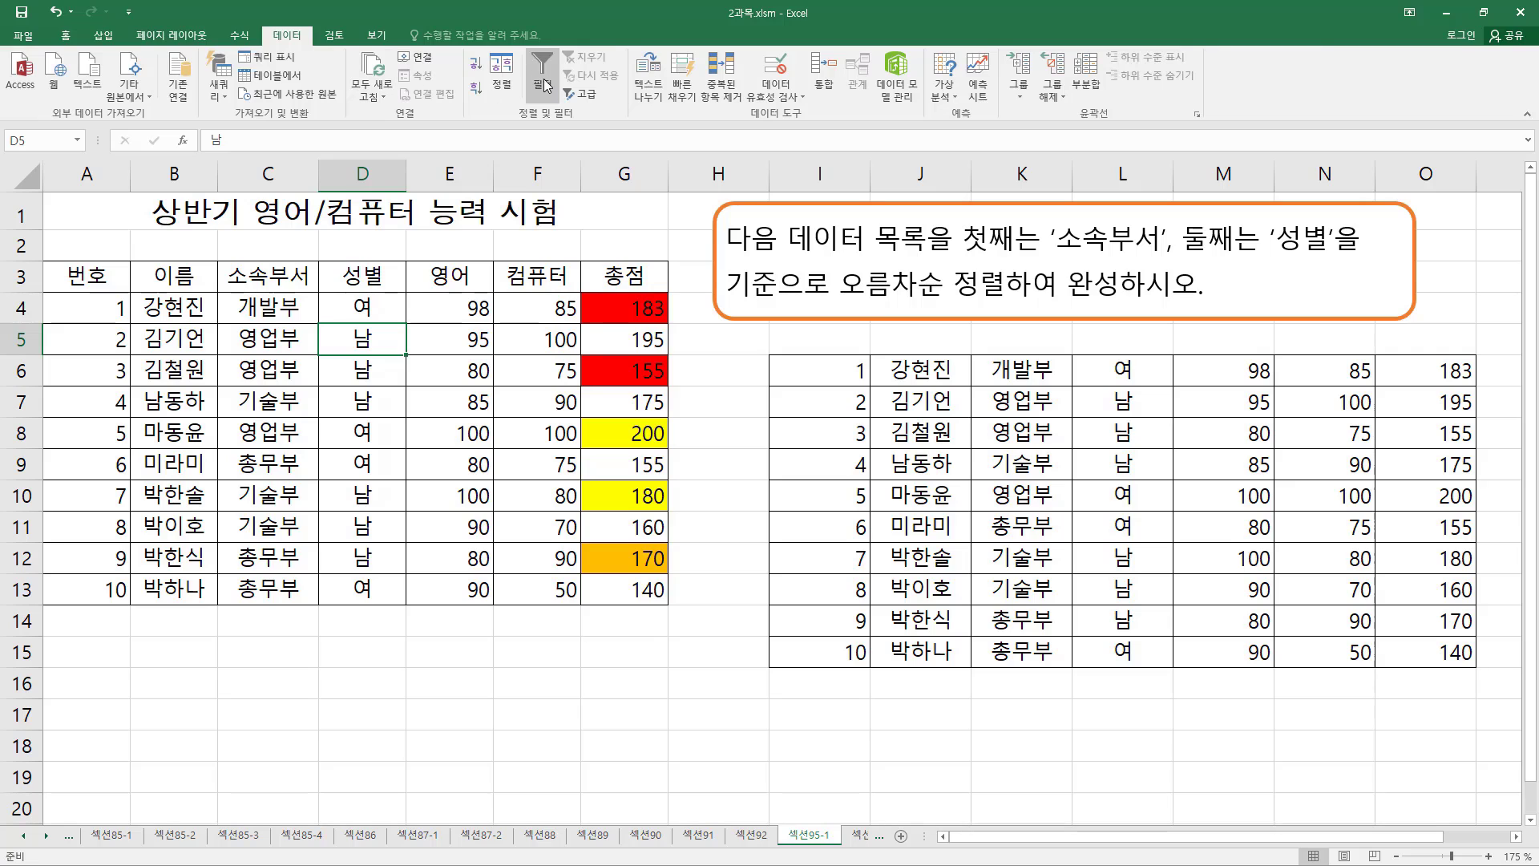
pyautogui.click(502, 76)
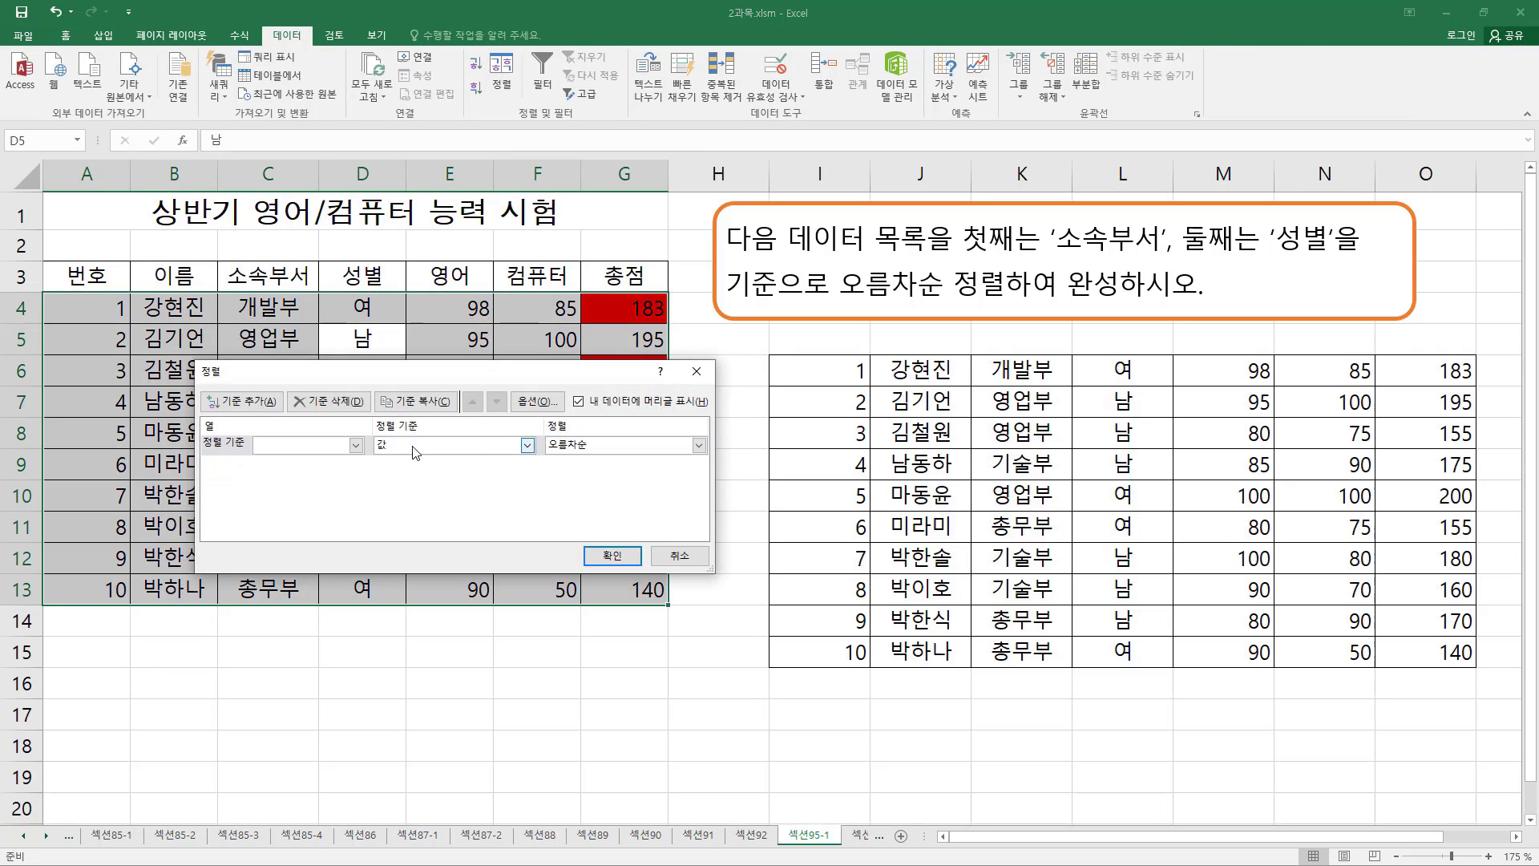
pyautogui.click(420, 445)
pyautogui.click(419, 478)
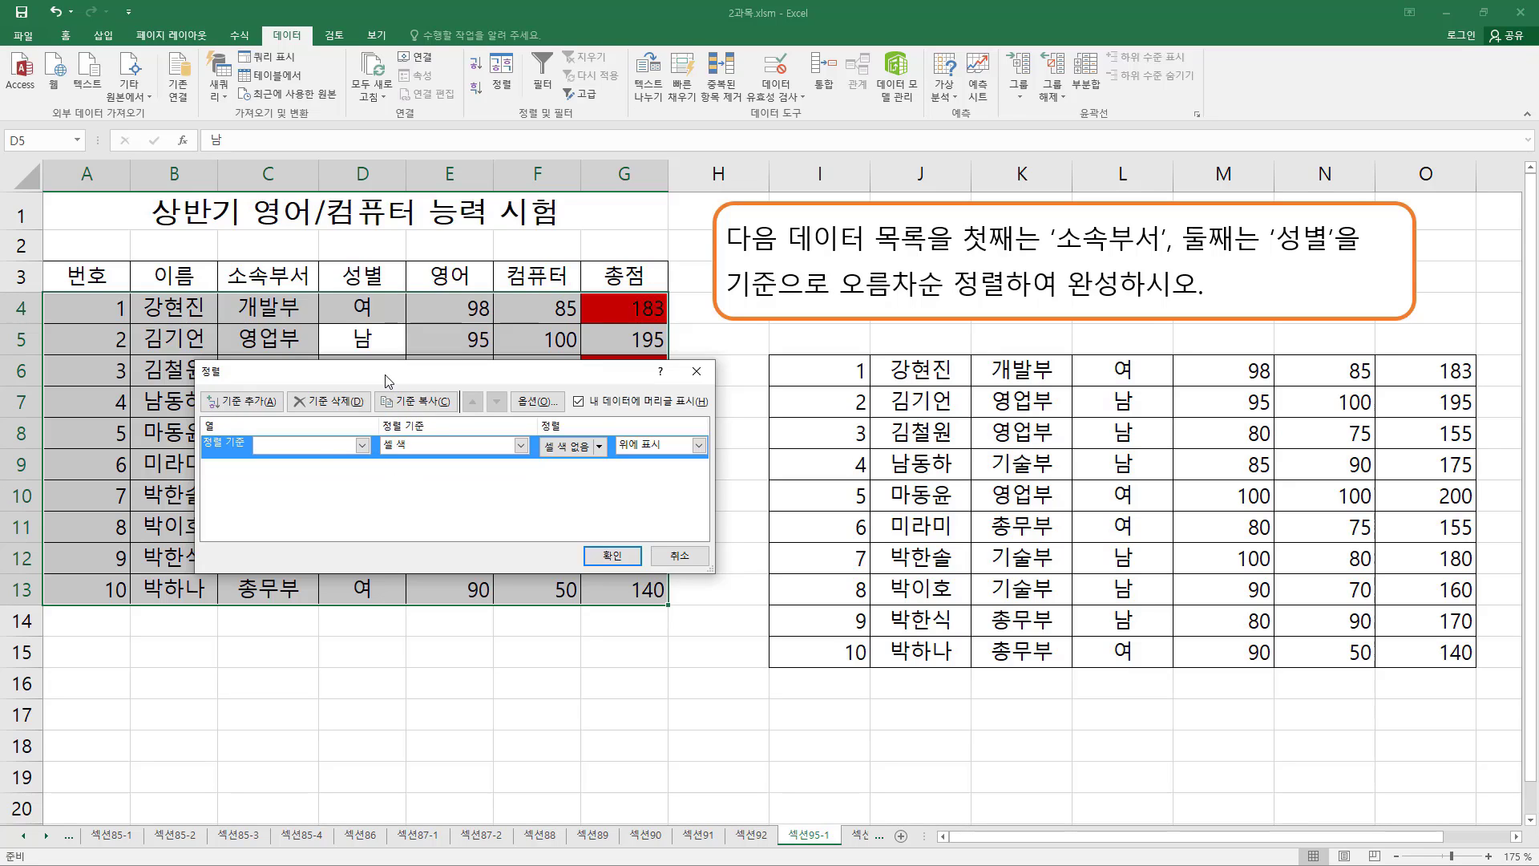
pyautogui.click(311, 444)
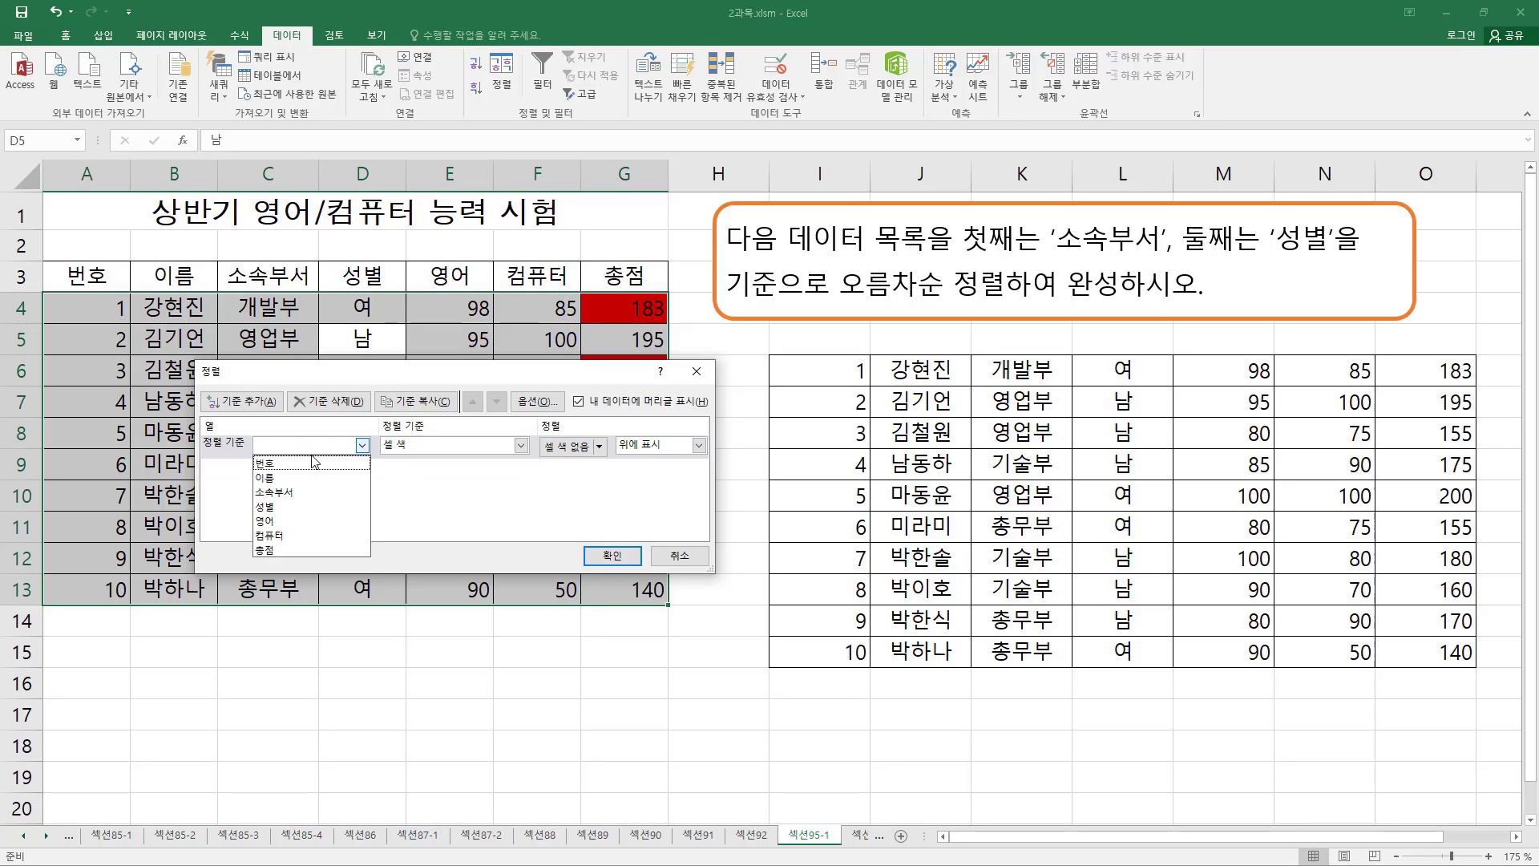
pyautogui.click(287, 549)
# Step: Move the sort dialog below the coloured cells and set the first level's cell colour to red
pyautogui.moveTo(574, 372); pyautogui.dragTo(645, 619)
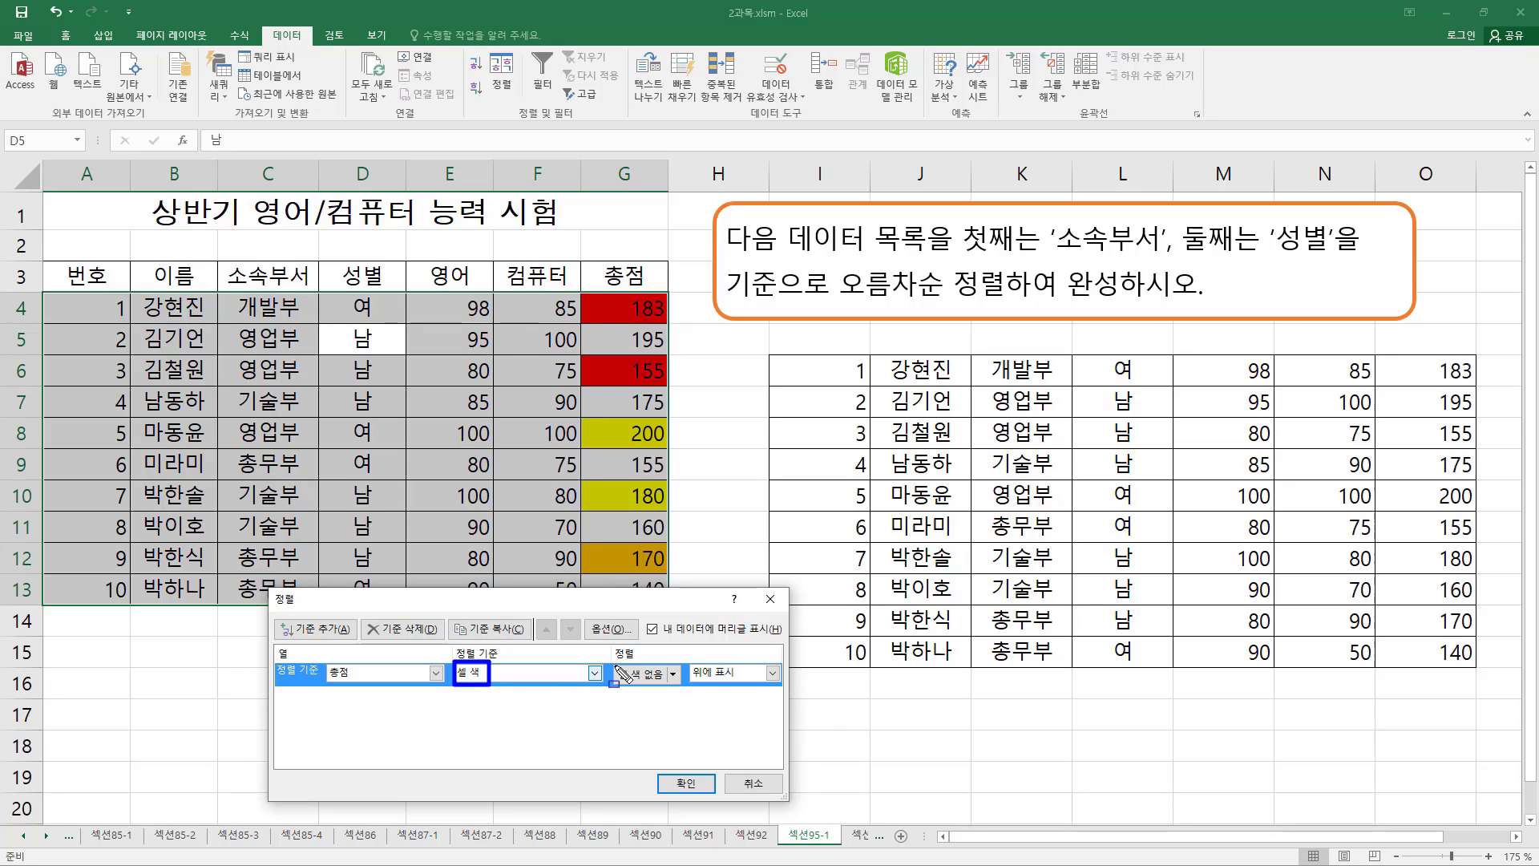
pyautogui.moveTo(613, 666); pyautogui.dragTo(682, 686)
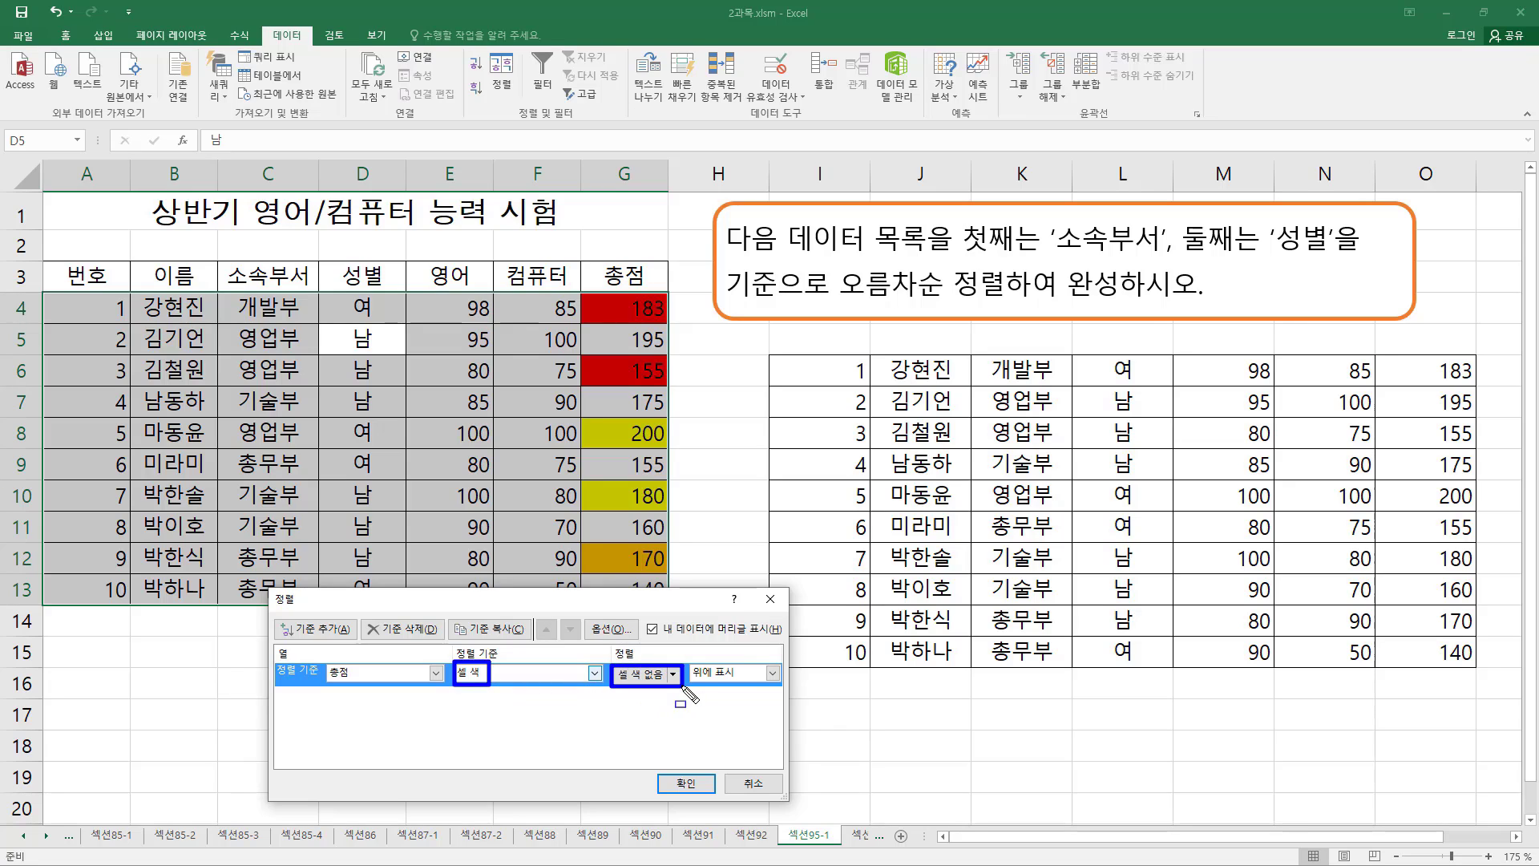
pyautogui.click(672, 673)
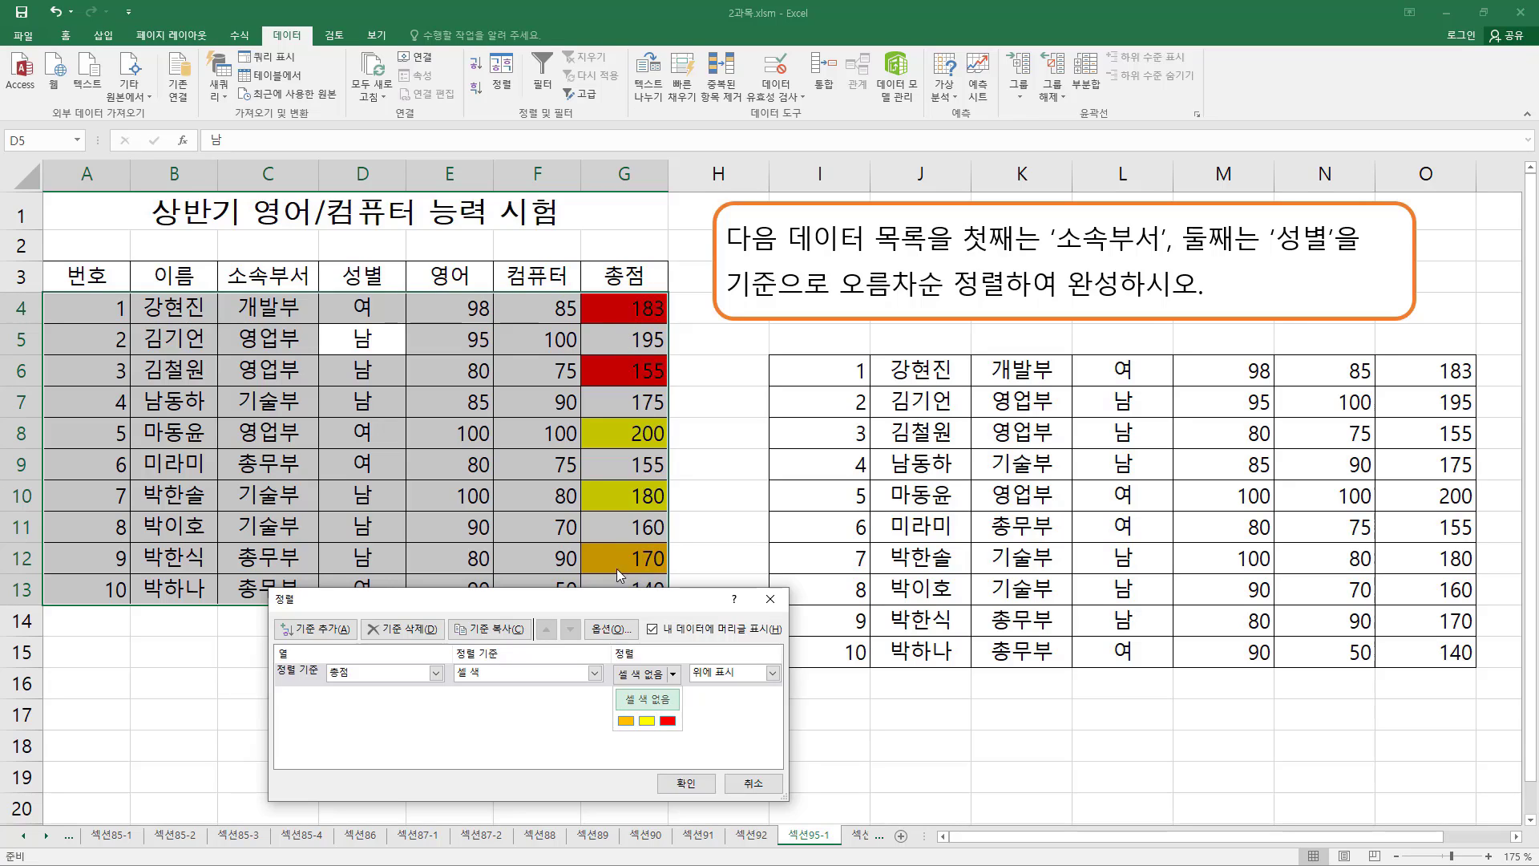
pyautogui.click(669, 722)
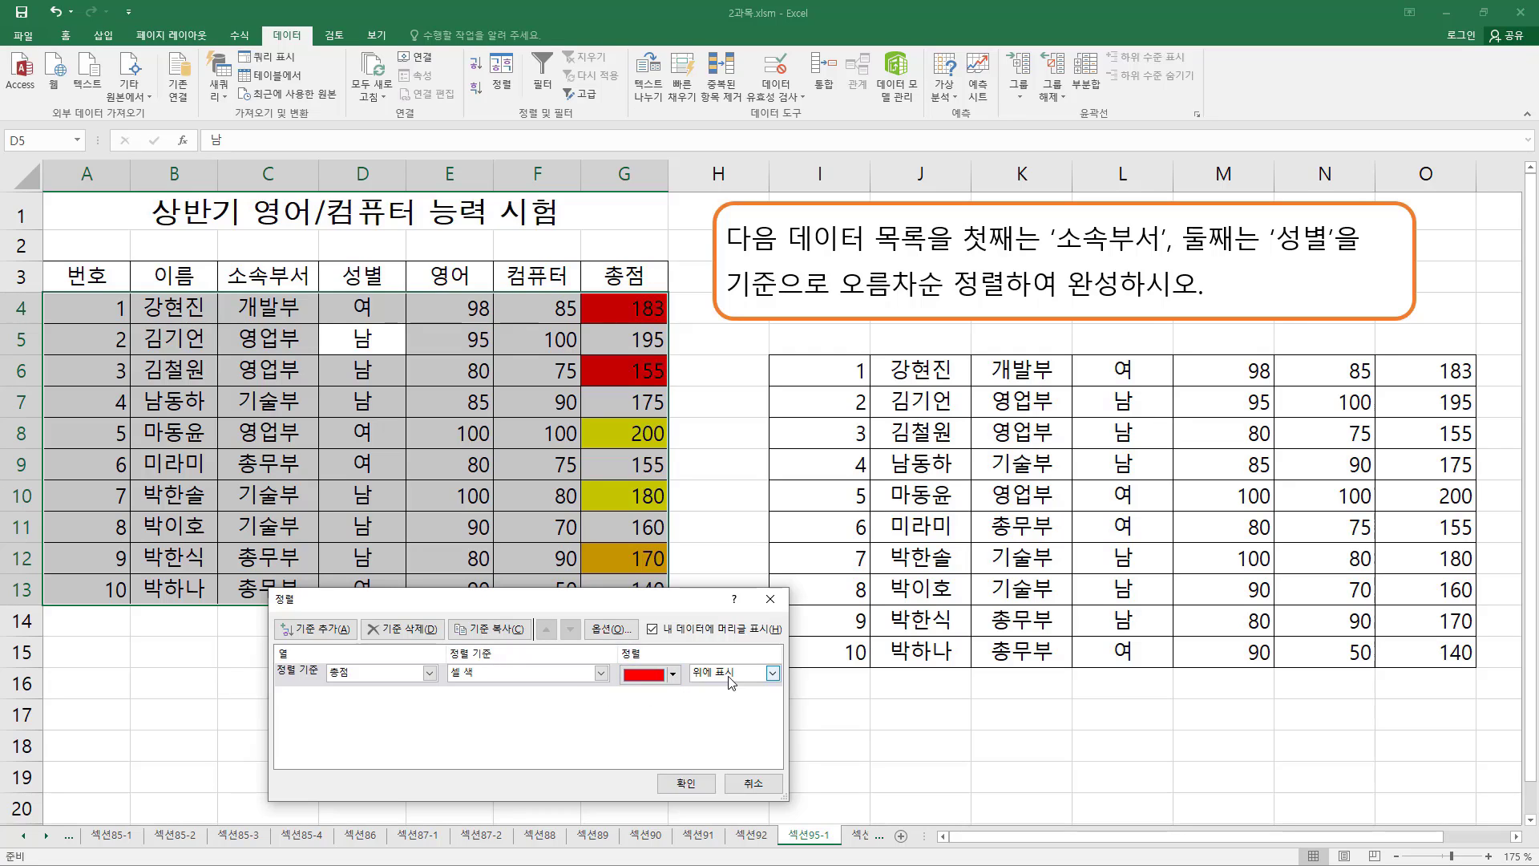
# Step: Add a second sort level on 총점 by 셀 색 with yellow as its colour
pyautogui.click(340, 629)
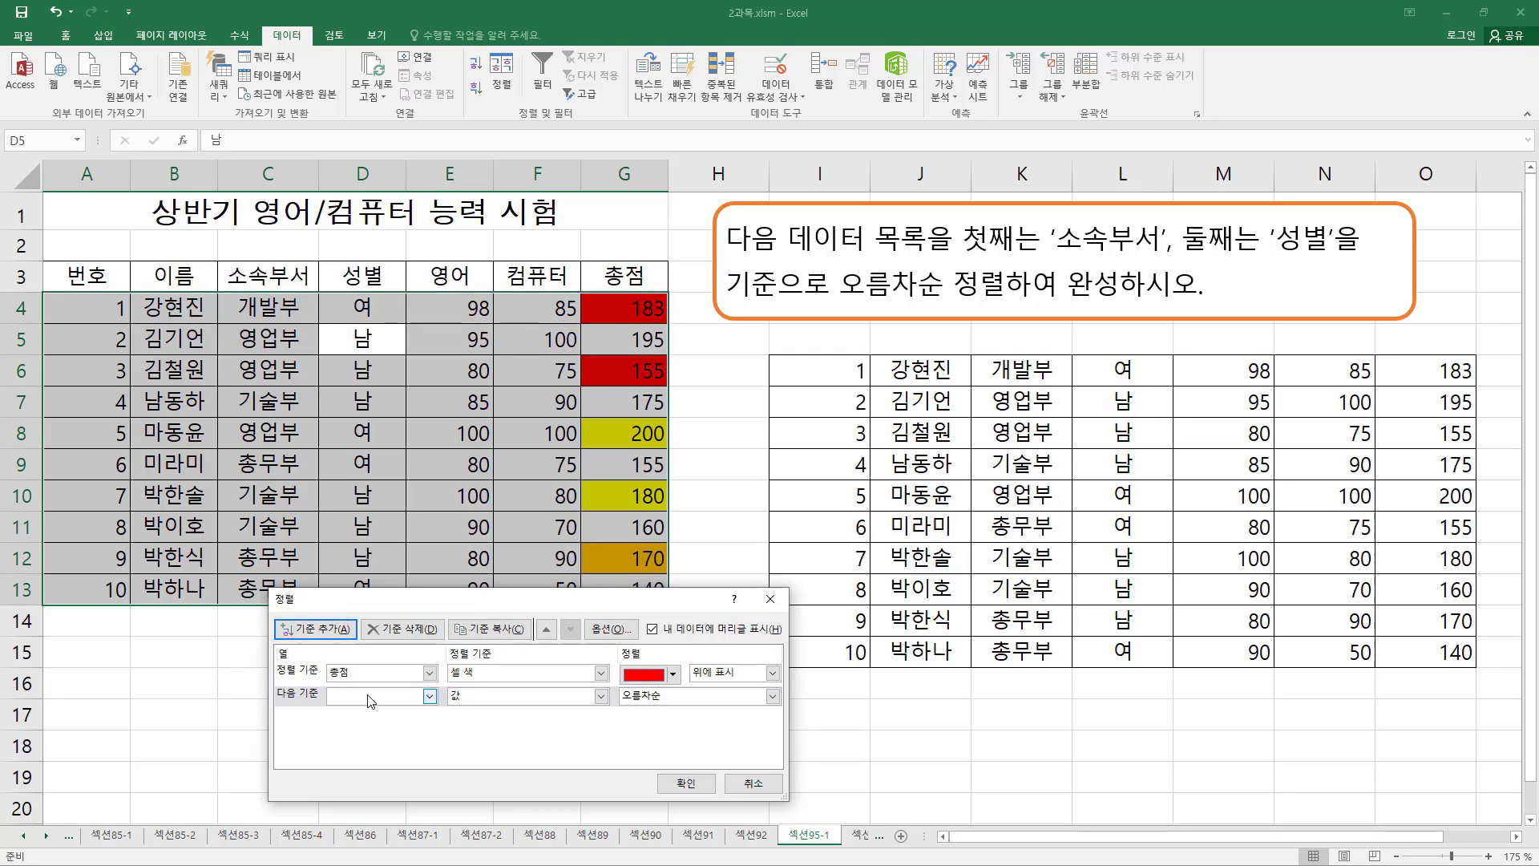
pyautogui.click(430, 696)
pyautogui.click(351, 802)
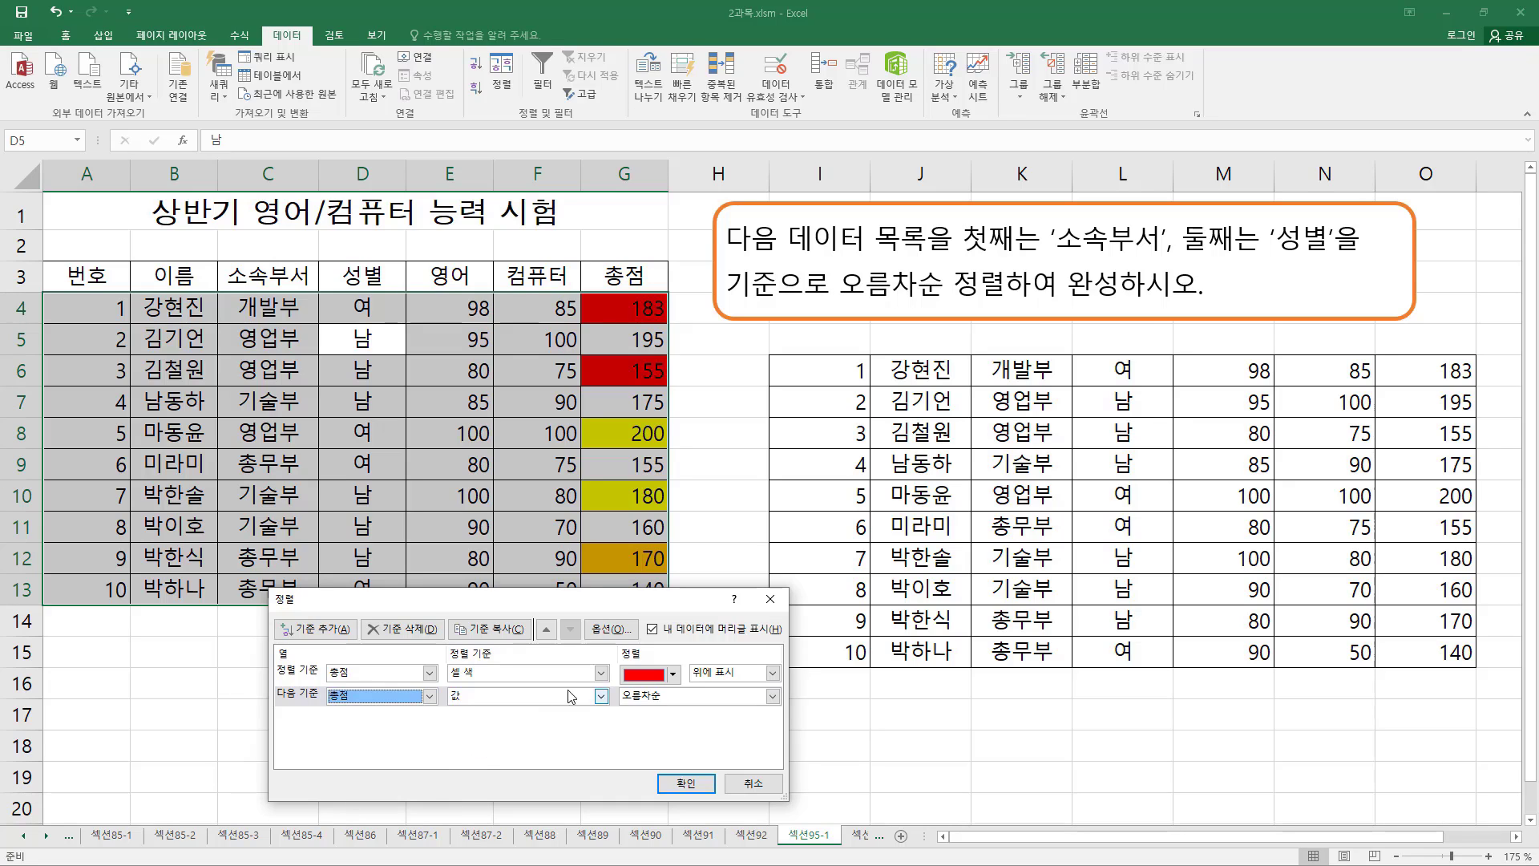
pyautogui.click(600, 696)
pyautogui.click(486, 729)
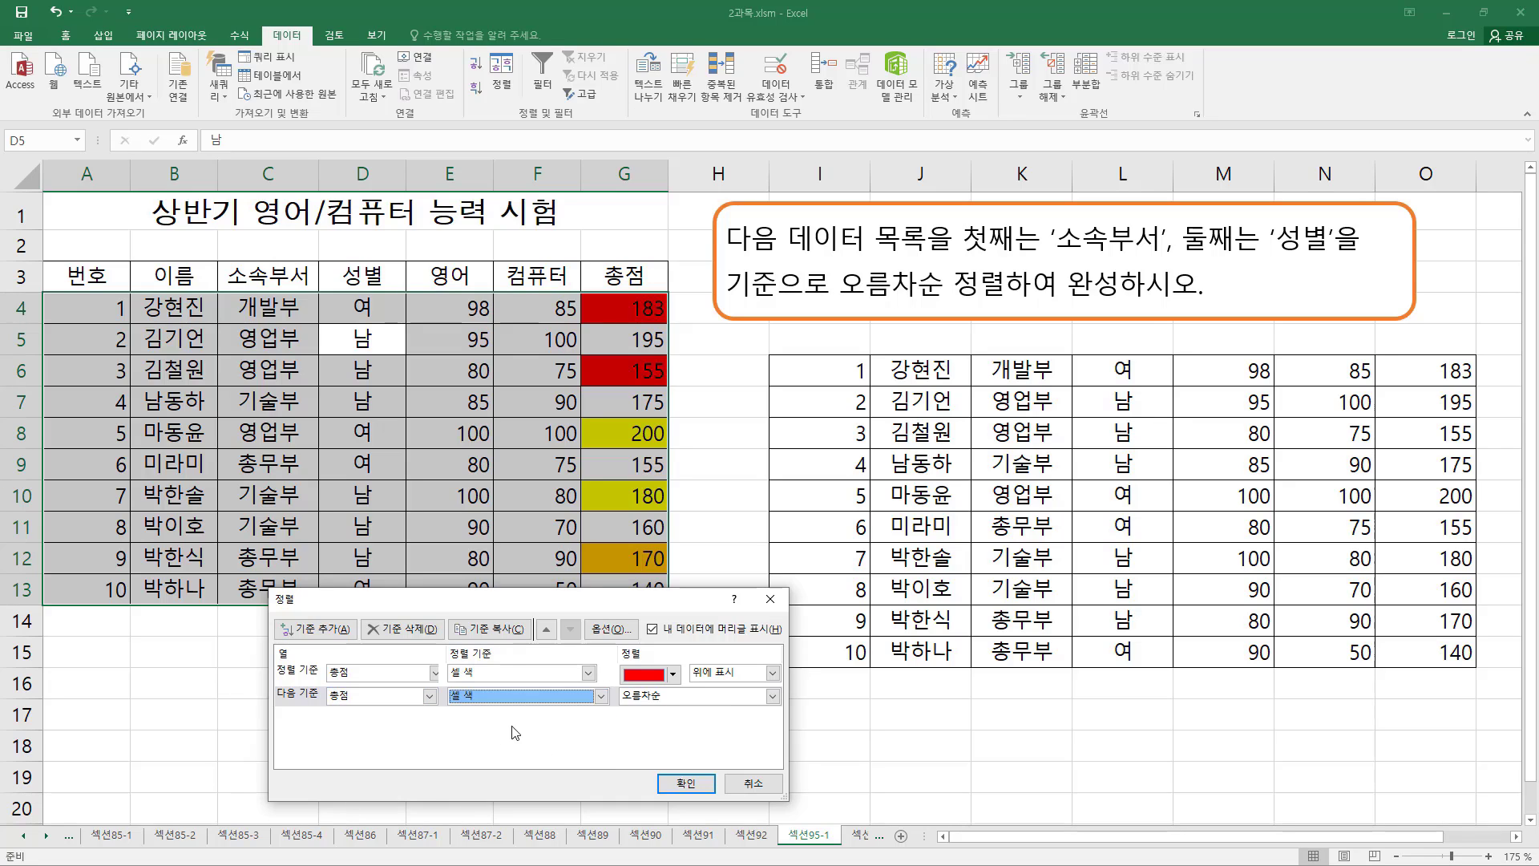
pyautogui.click(668, 703)
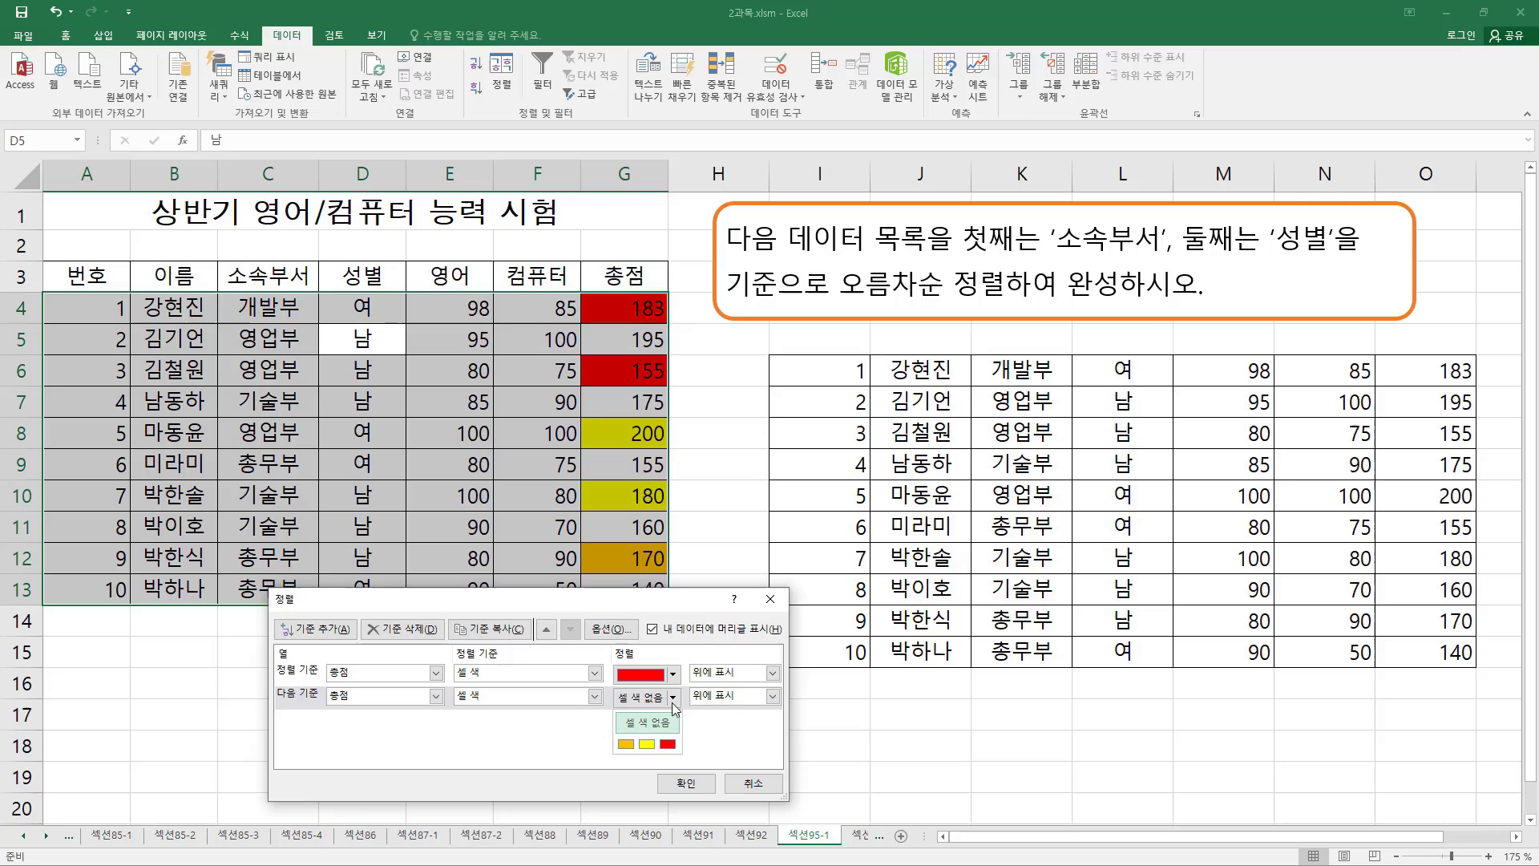
pyautogui.click(639, 750)
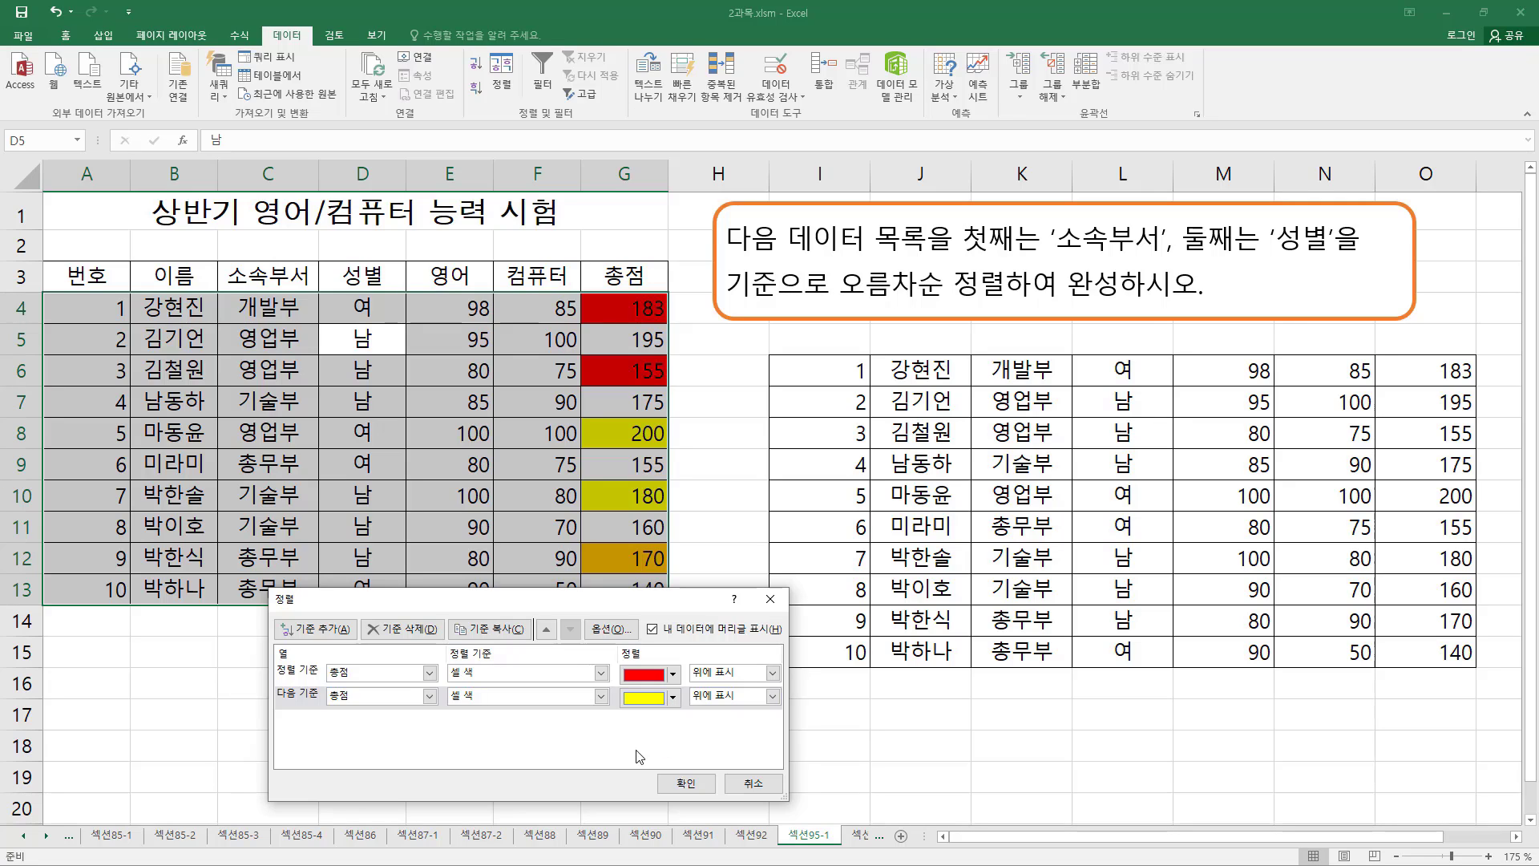
# Step: Add a third sort level on 총점 by 셀 색 with orange as its colour and apply the sort
pyautogui.click(315, 629)
pyautogui.click(430, 719)
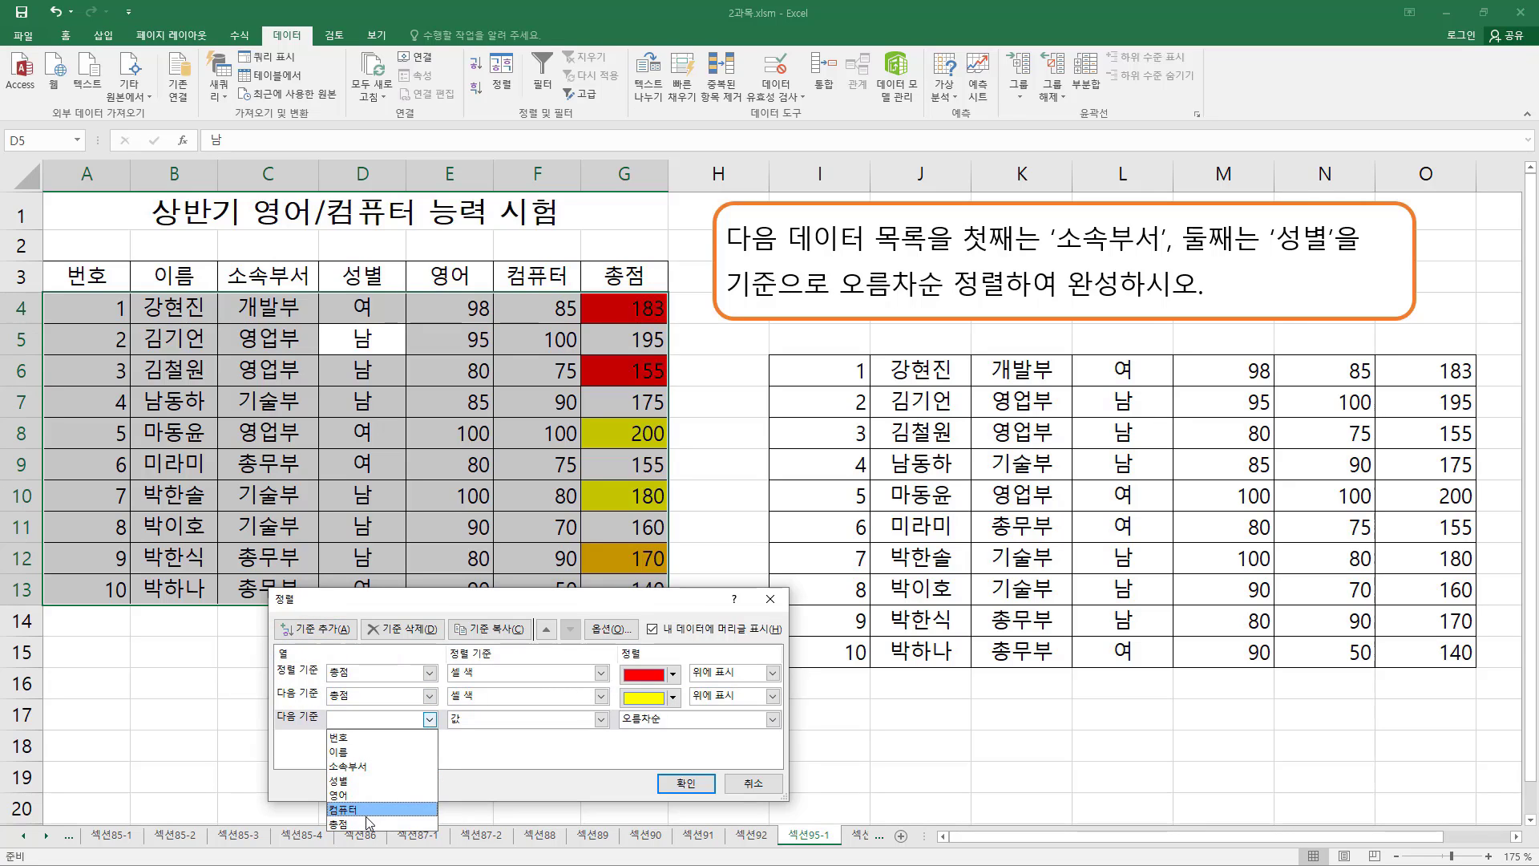
pyautogui.click(372, 823)
pyautogui.click(601, 719)
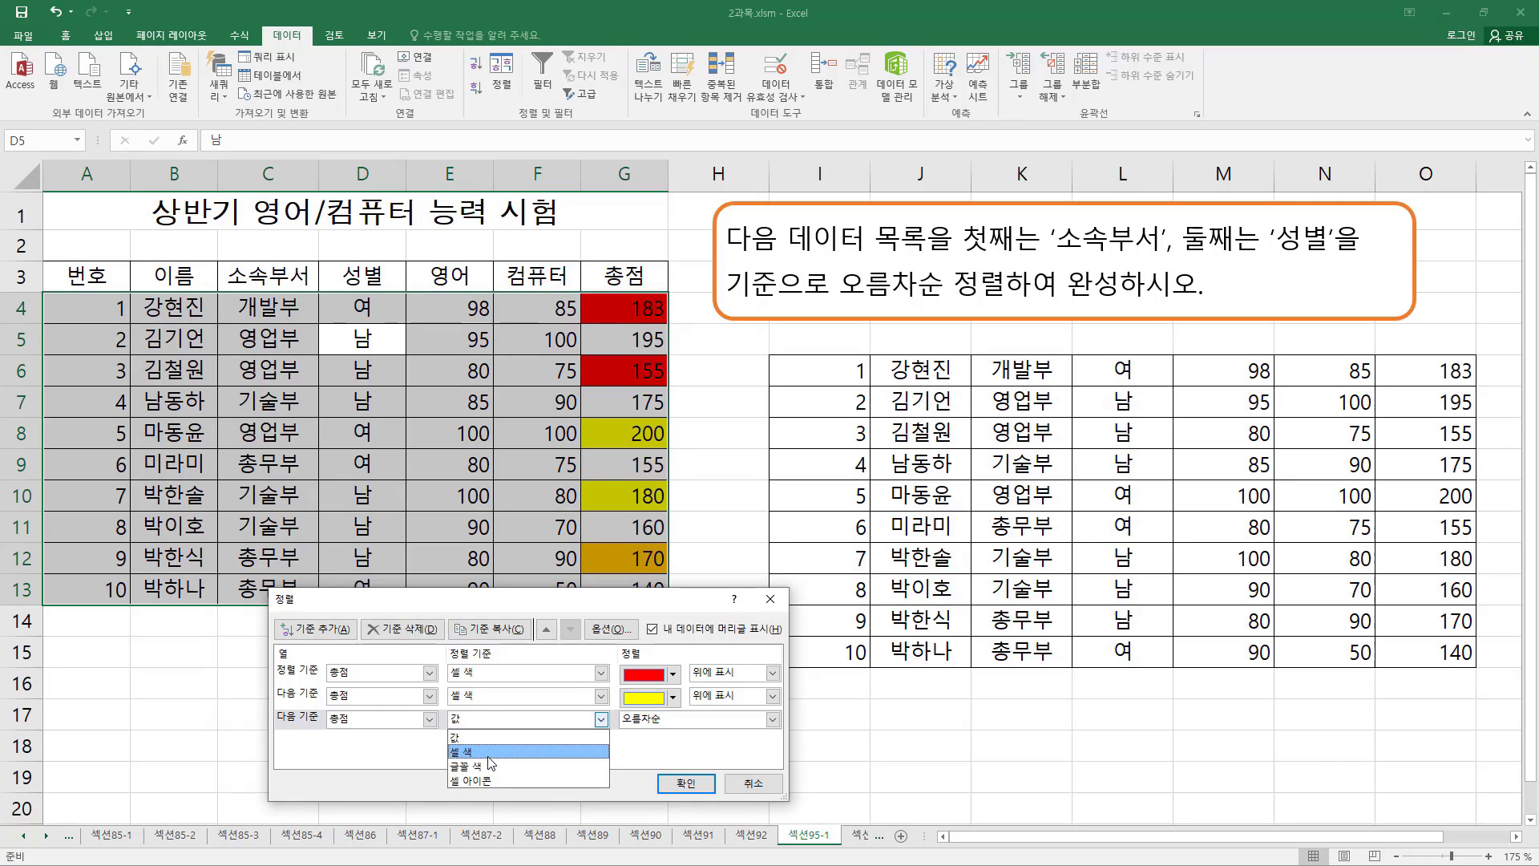
pyautogui.click(462, 751)
pyautogui.click(671, 721)
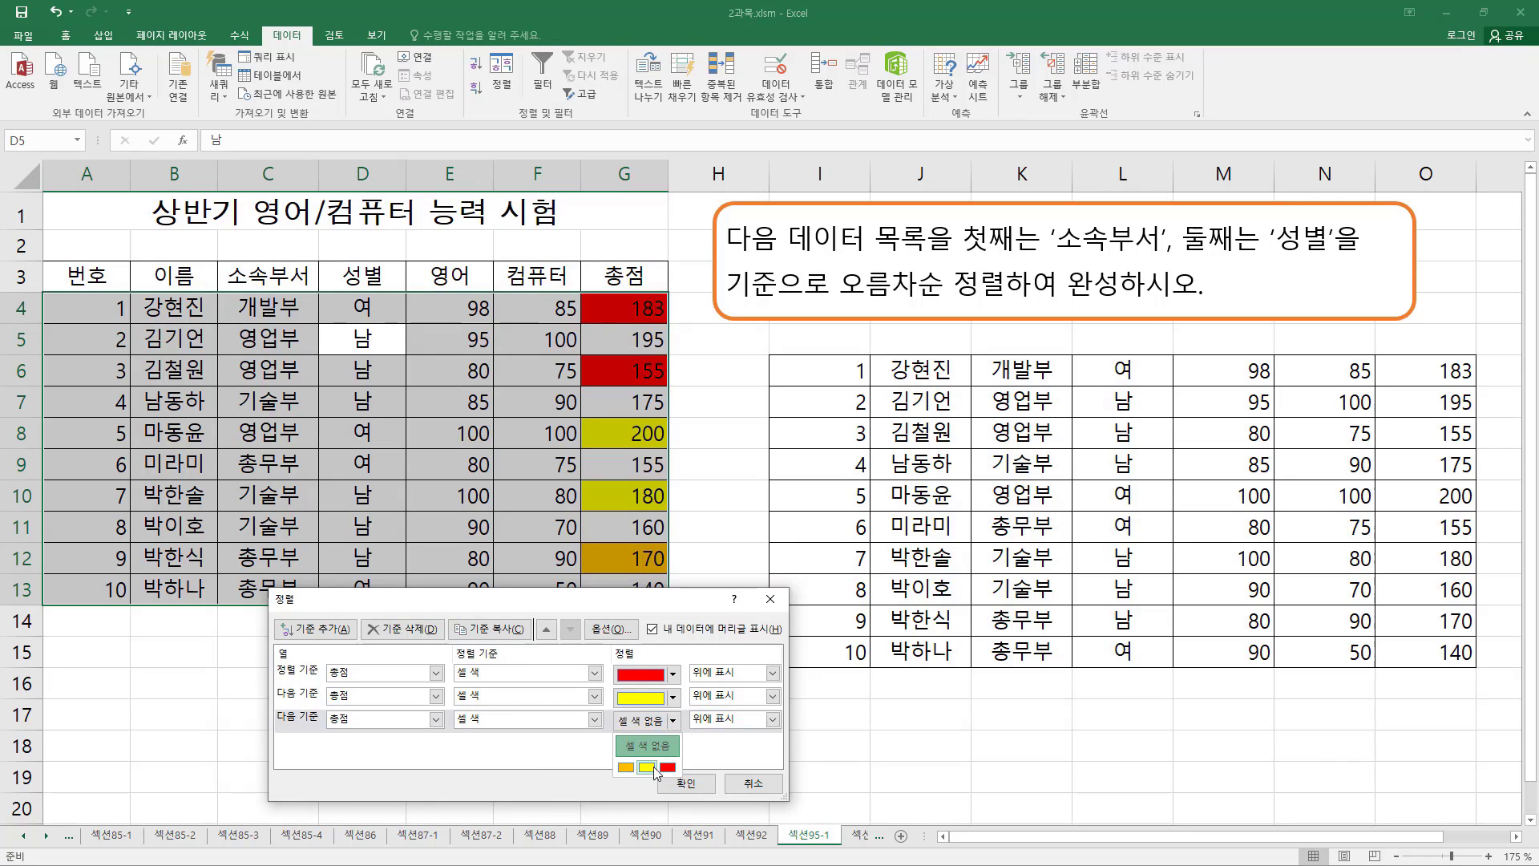
pyautogui.click(626, 768)
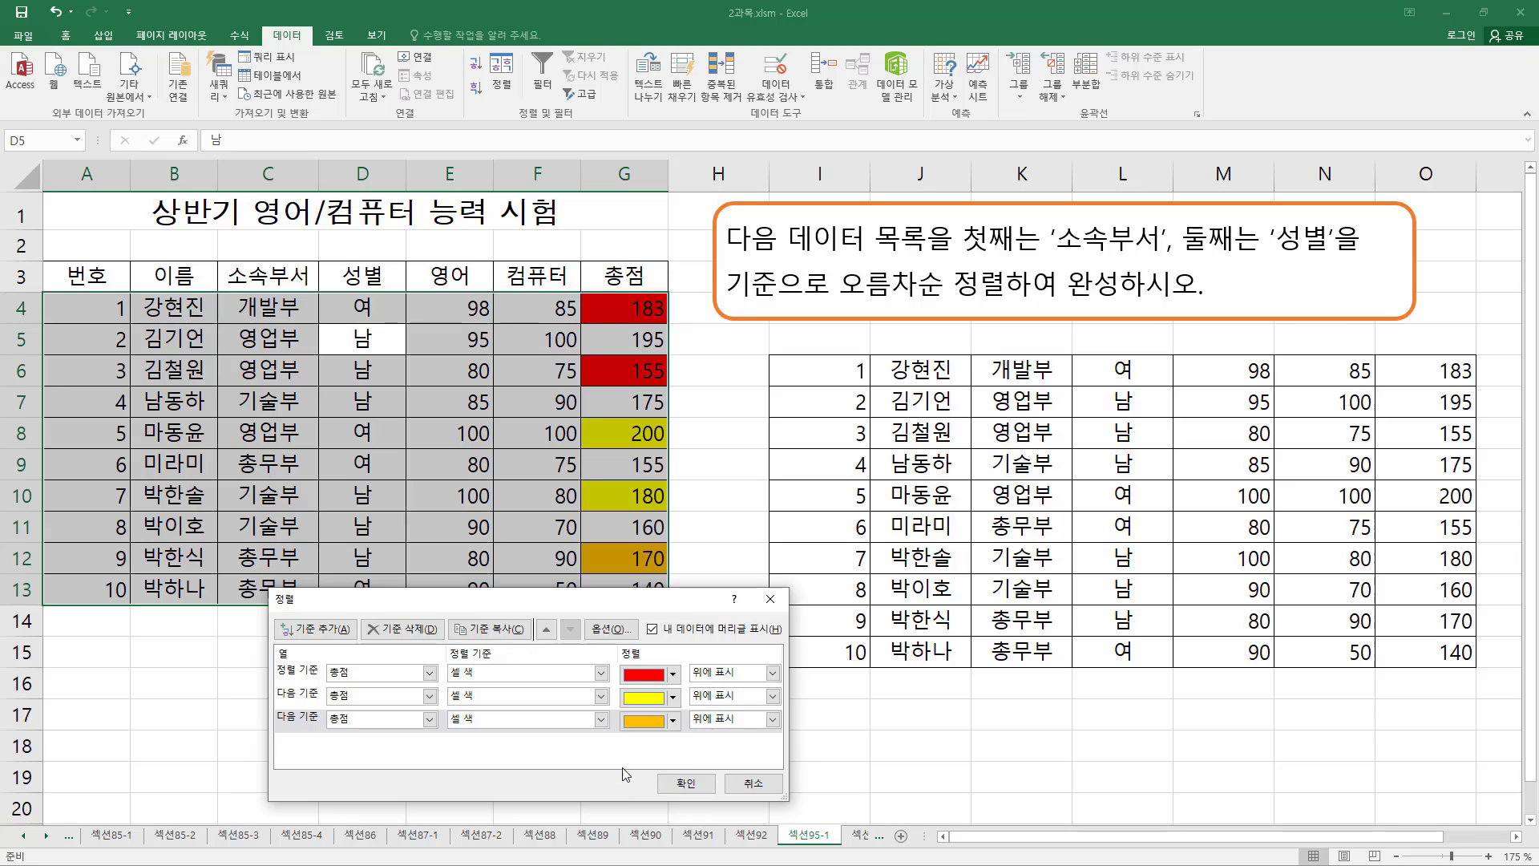
pyautogui.click(686, 780)
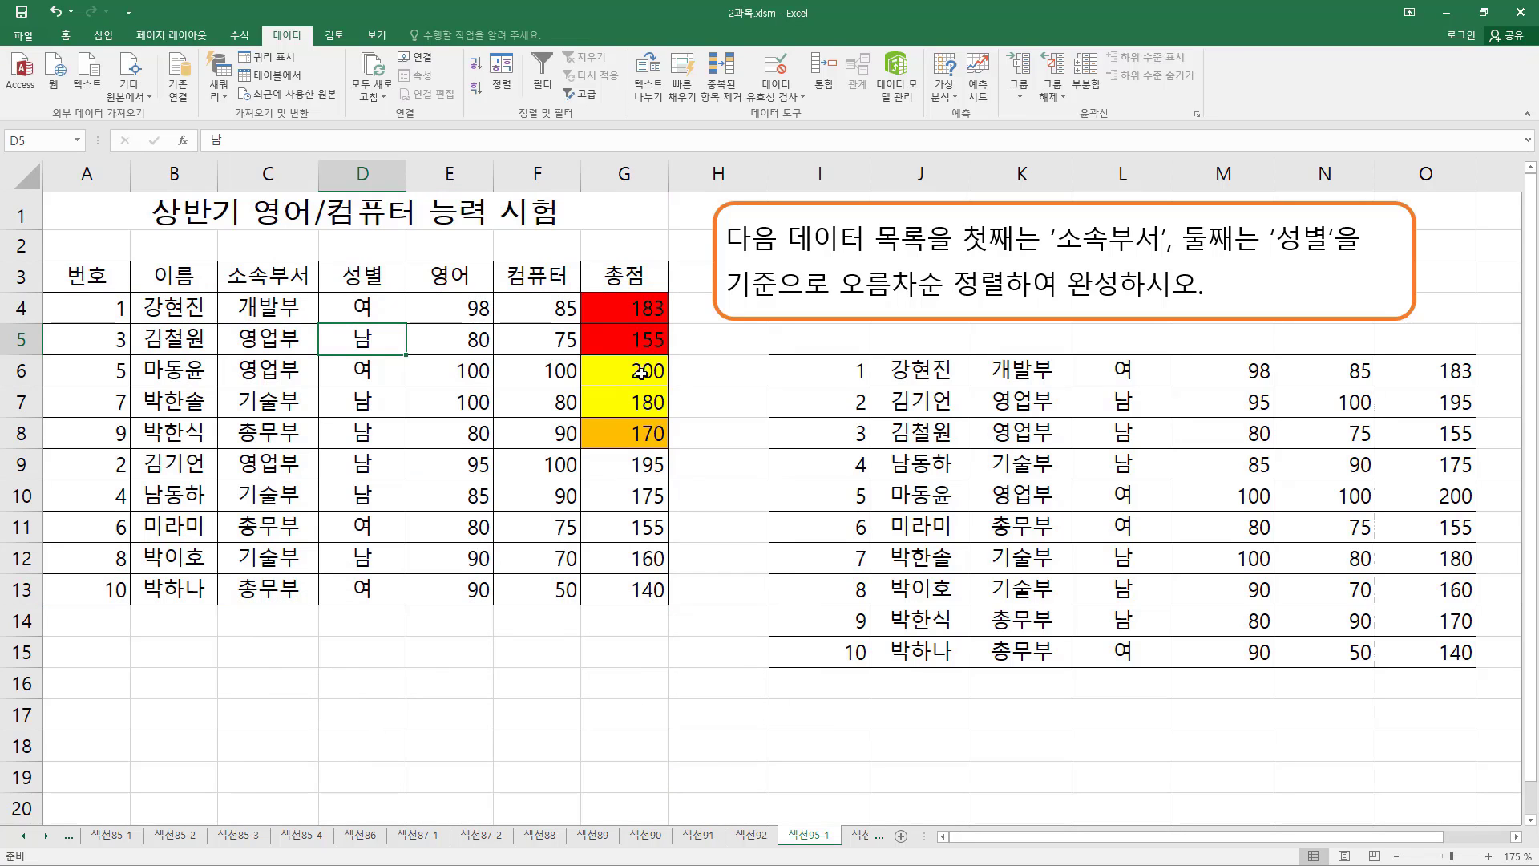
pyautogui.moveTo(567, 280)
pyautogui.mouseDown()
pyautogui.moveTo(593, 321)
pyautogui.moveTo(688, 369)
pyautogui.moveTo(681, 354)
pyautogui.mouseUp()
pyautogui.moveTo(562, 353); pyautogui.dragTo(693, 408)
pyautogui.moveTo(573, 418)
pyautogui.mouseDown()
pyautogui.moveTo(646, 453)
pyautogui.moveTo(682, 444)
pyautogui.mouseUp()
pyautogui.moveTo(572, 459); pyautogui.dragTo(666, 612)
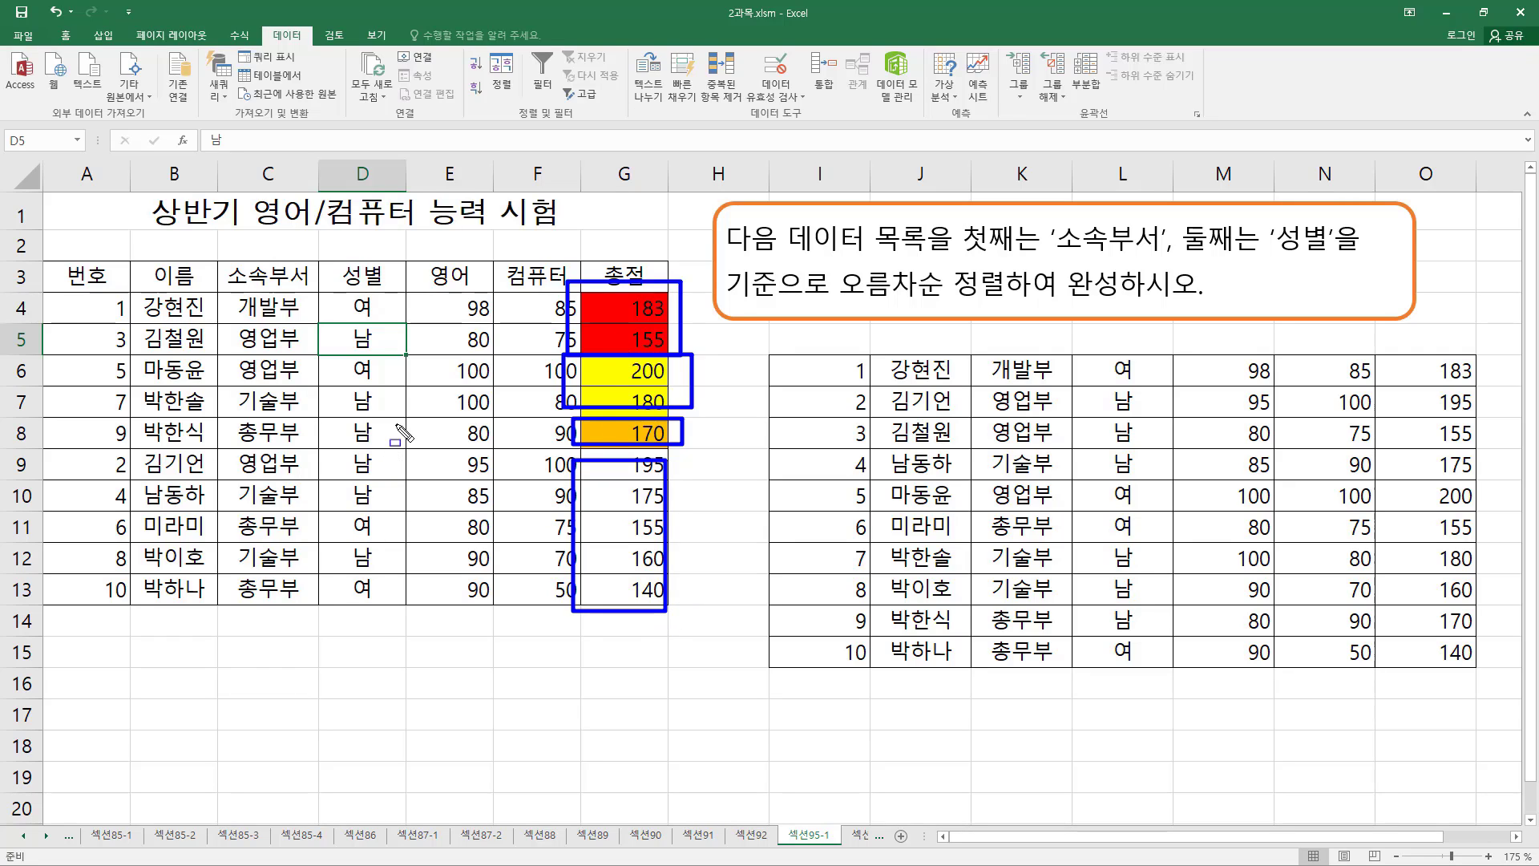
pyautogui.press('Escape')
# Step: Reopen the sort settings for the exam score table and delete all three 총점 cell-colour levels
pyautogui.click(501, 76)
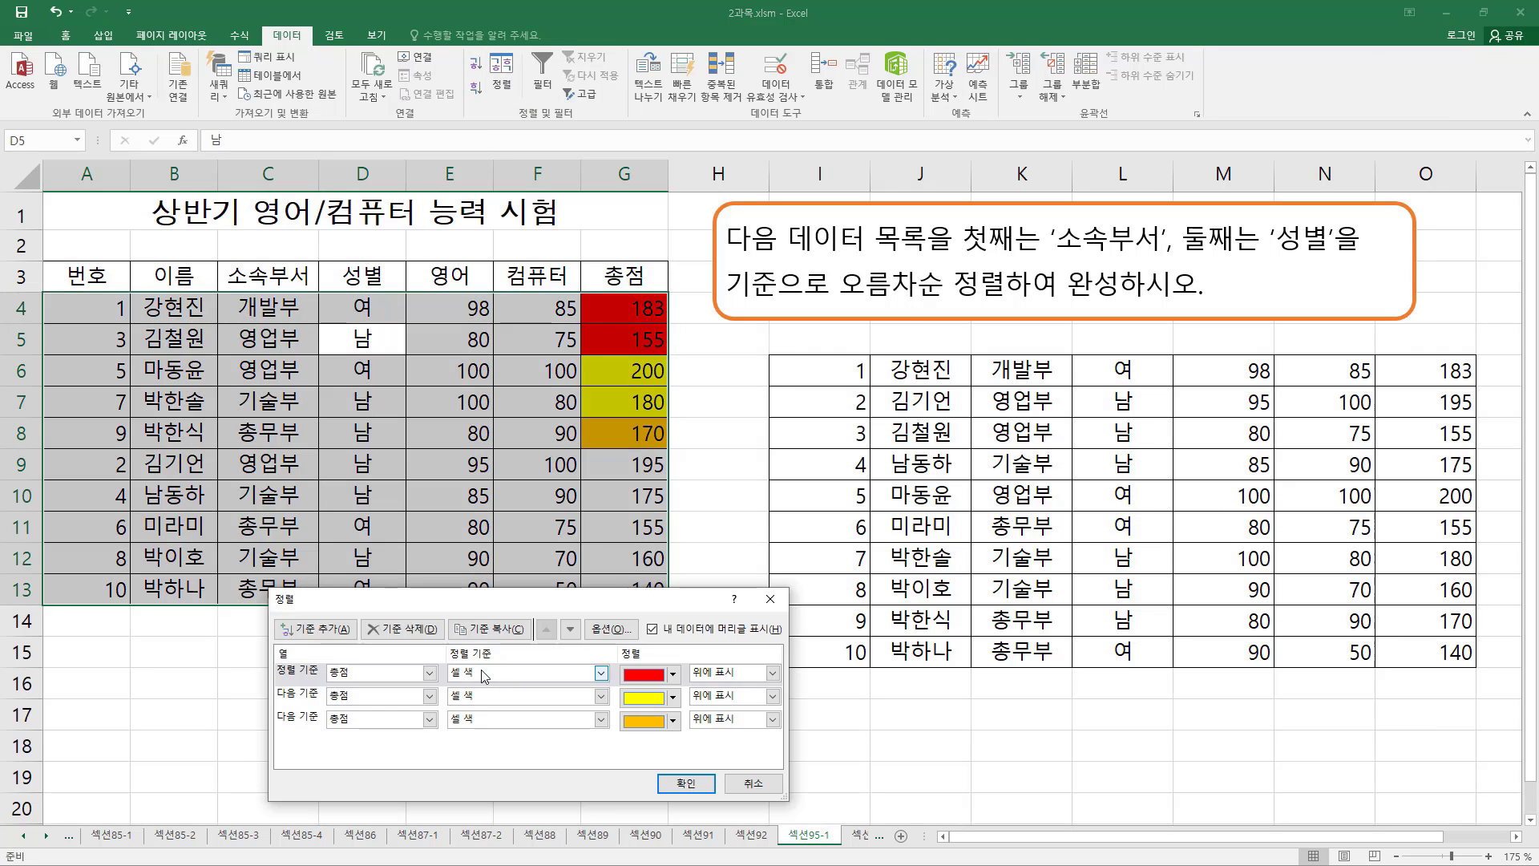
pyautogui.moveTo(513, 599); pyautogui.dragTo(377, 337)
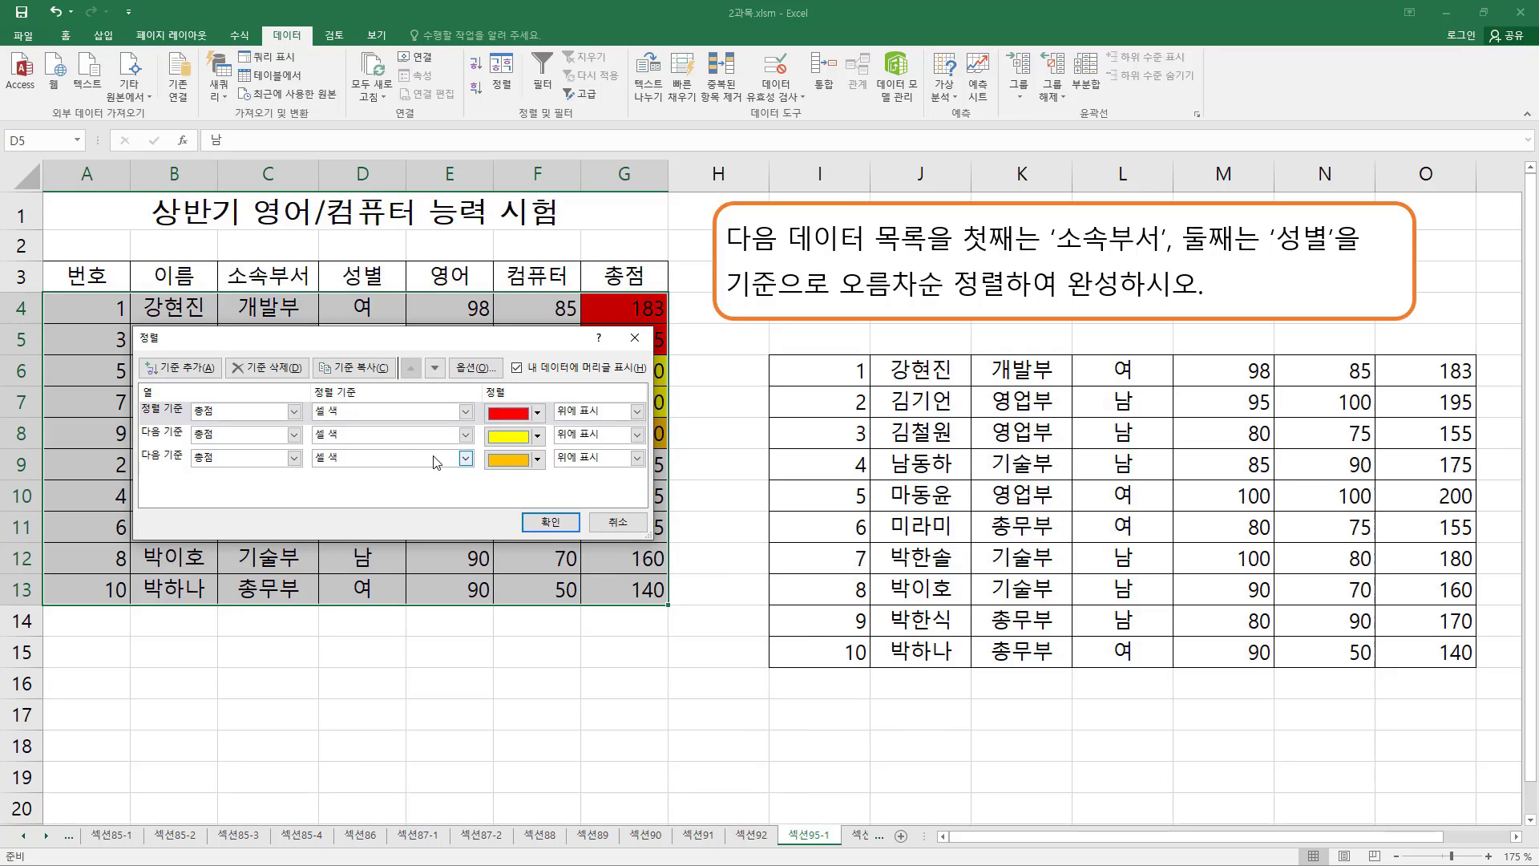
pyautogui.click(147, 412)
pyautogui.click(162, 434)
pyautogui.click(170, 457)
pyautogui.click(265, 370)
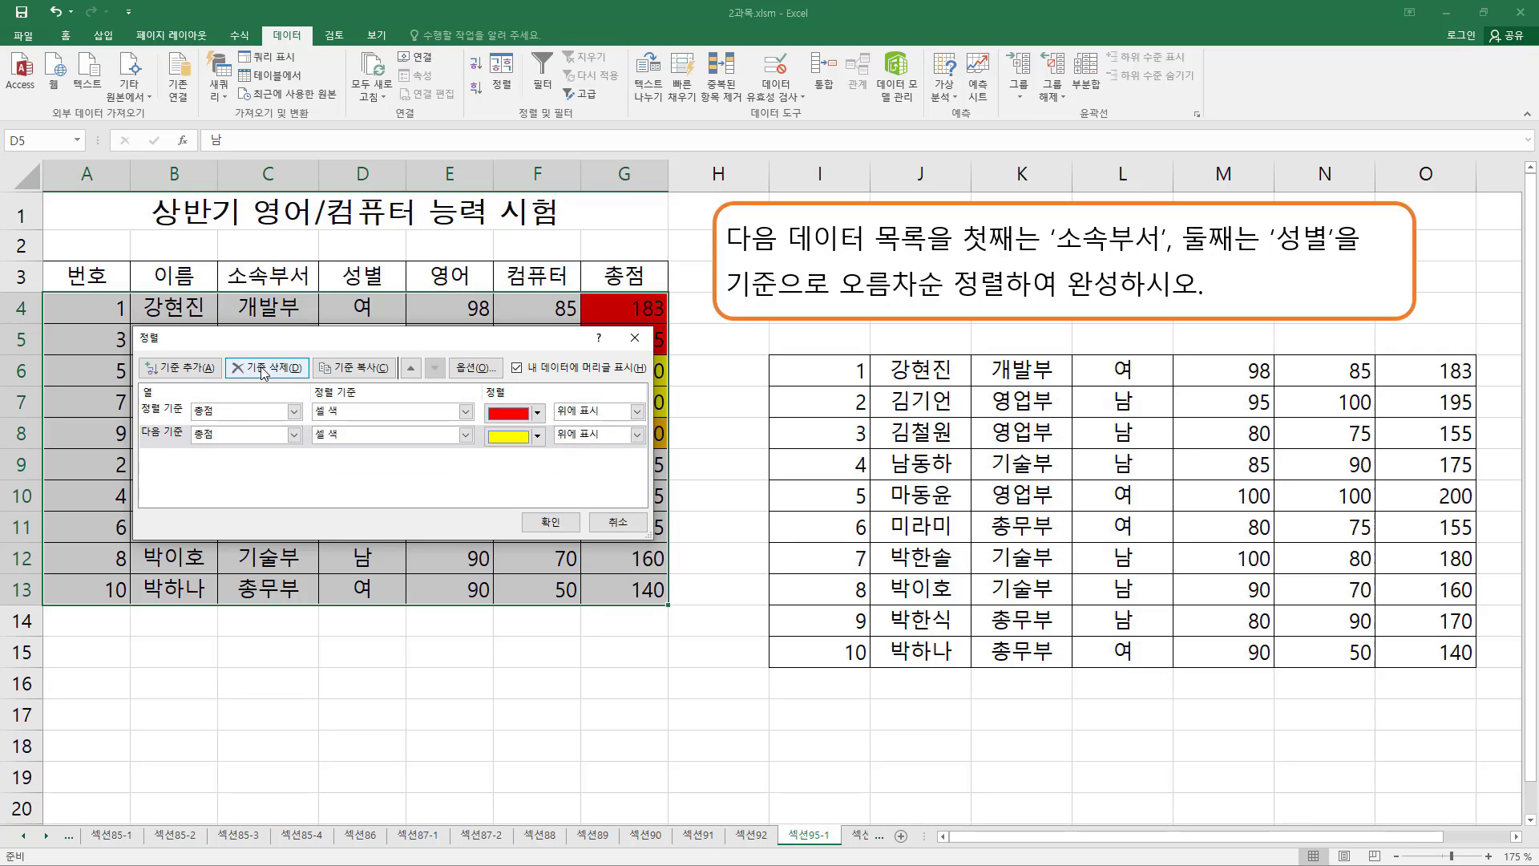
pyautogui.click(265, 370)
pyautogui.click(264, 370)
# Step: Add a new sort level on the 번호 column by 값 and review its order choices, keeping 오름차순
pyautogui.click(180, 367)
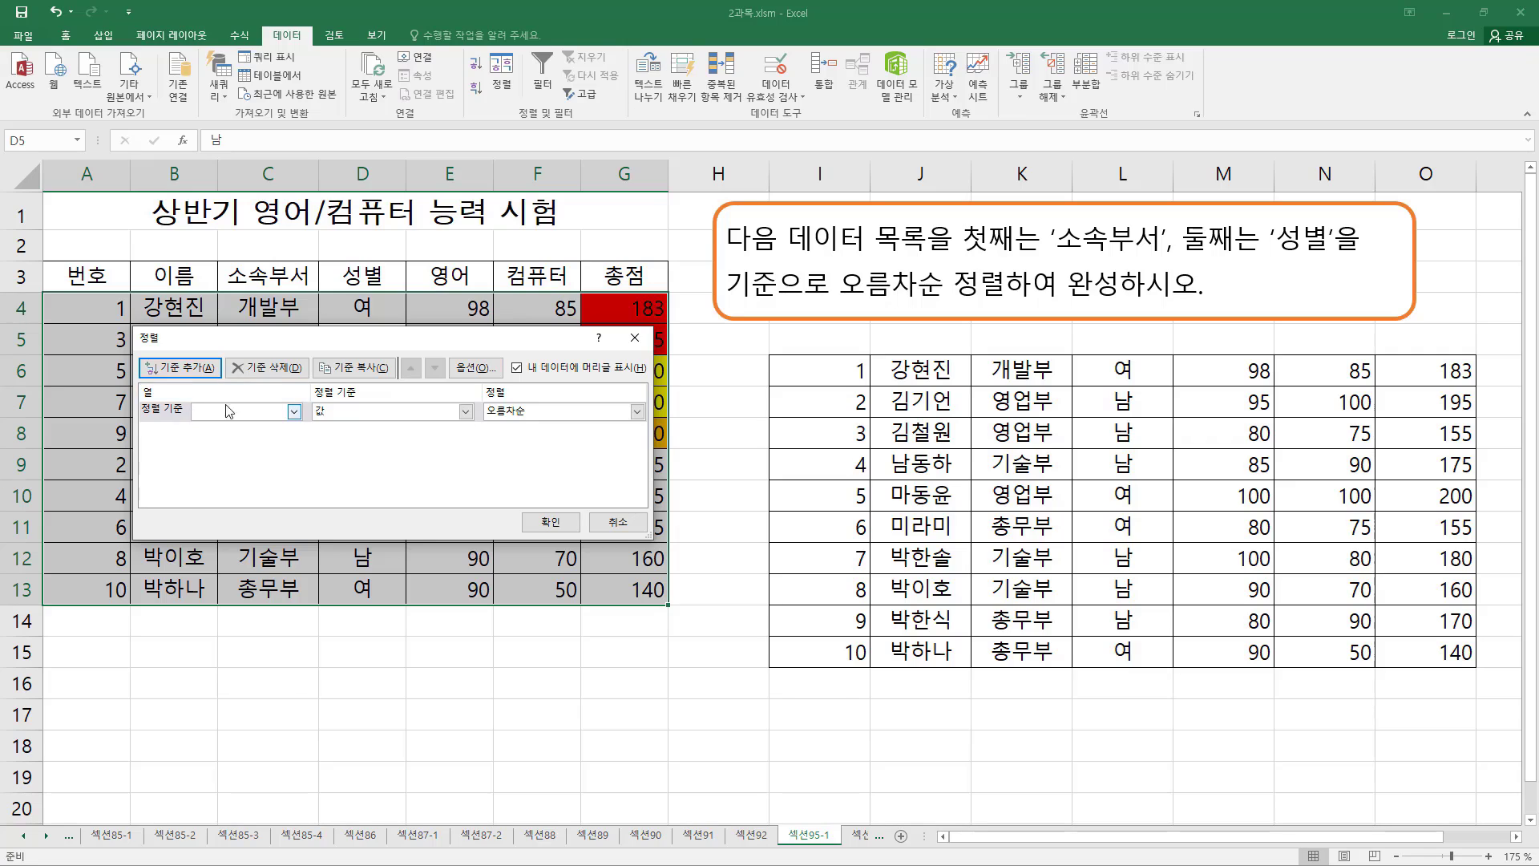
pyautogui.click(229, 411)
pyautogui.click(214, 425)
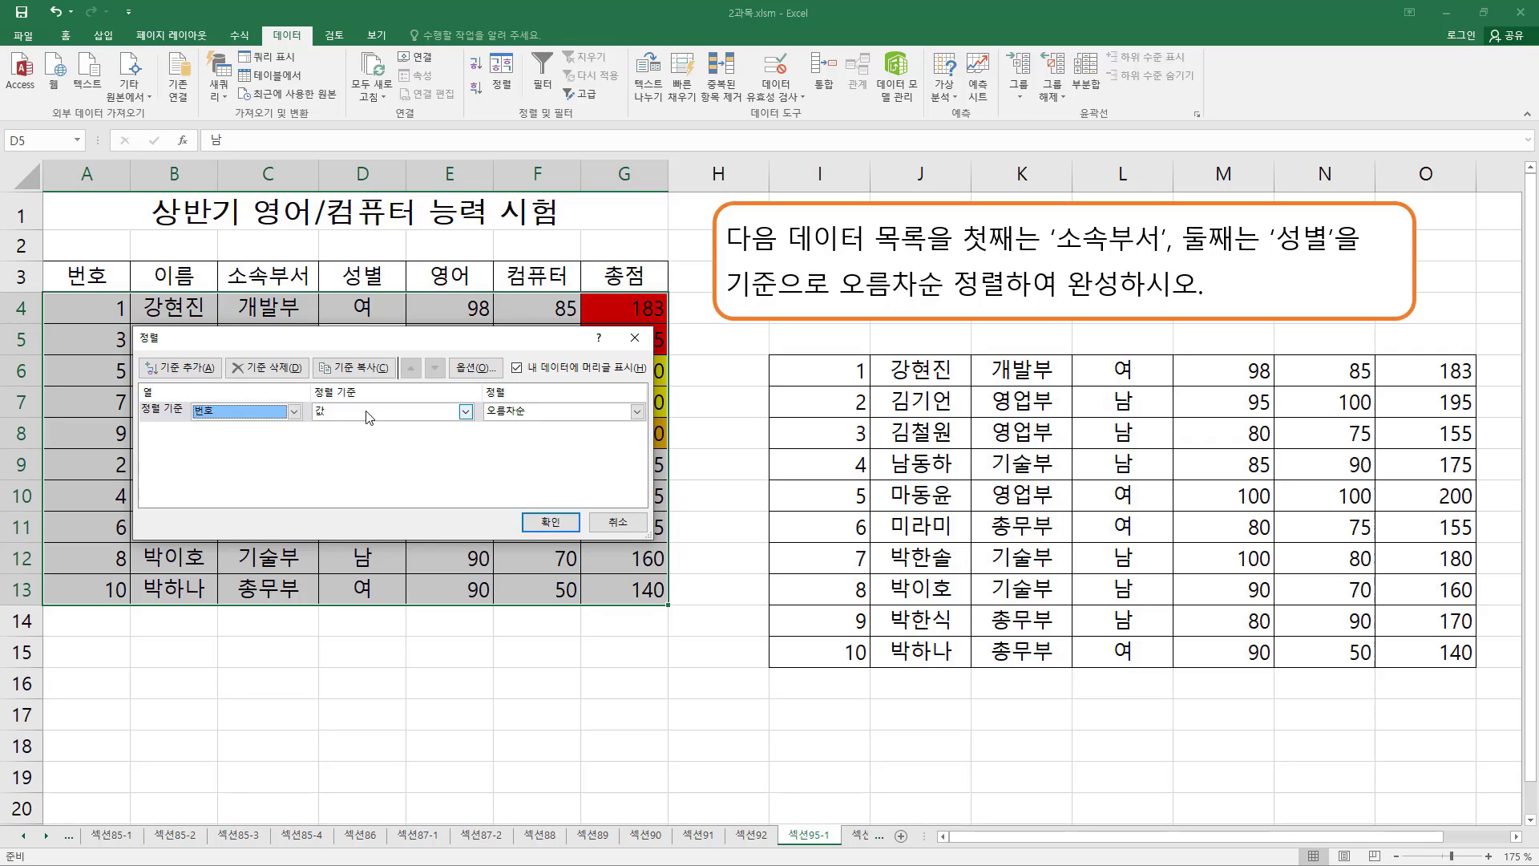
pyautogui.click(507, 413)
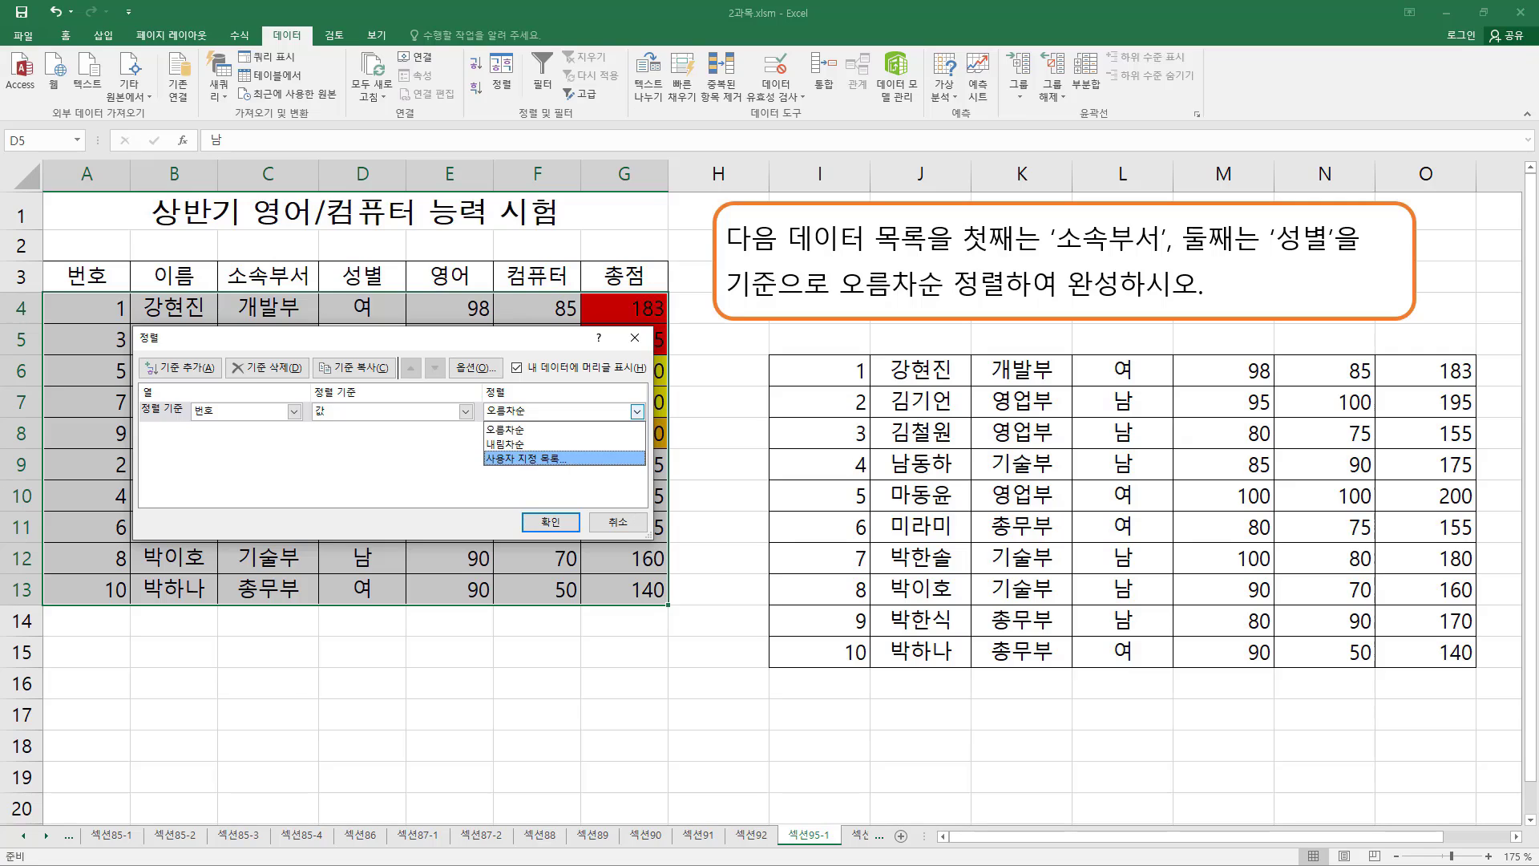
pyautogui.click(307, 346)
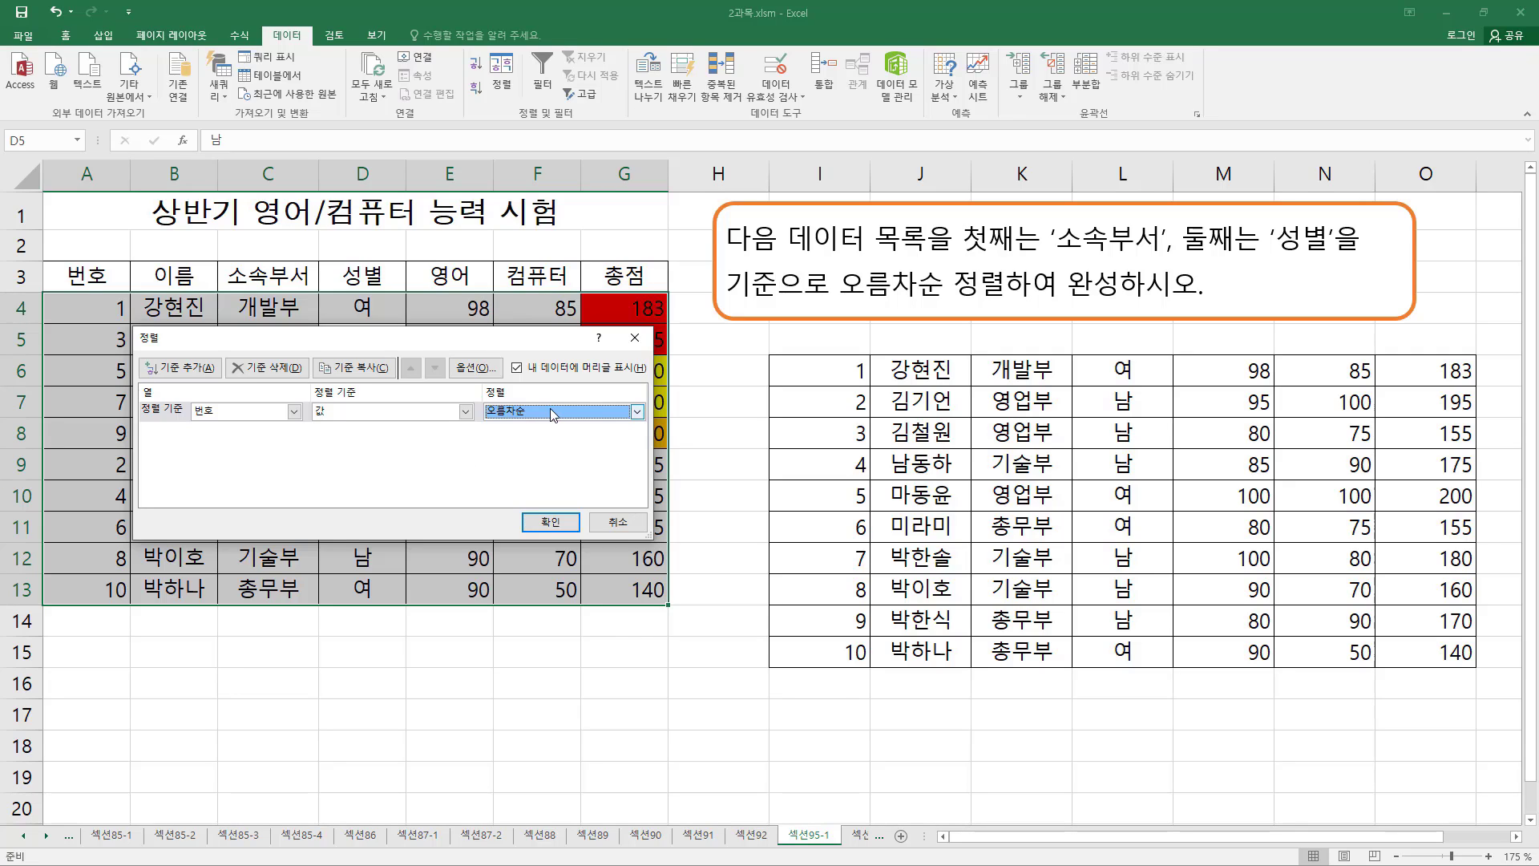
# Step: Open the additional sort options and examine the 대/소문자 구분 and 방향 settings
pyautogui.click(477, 367)
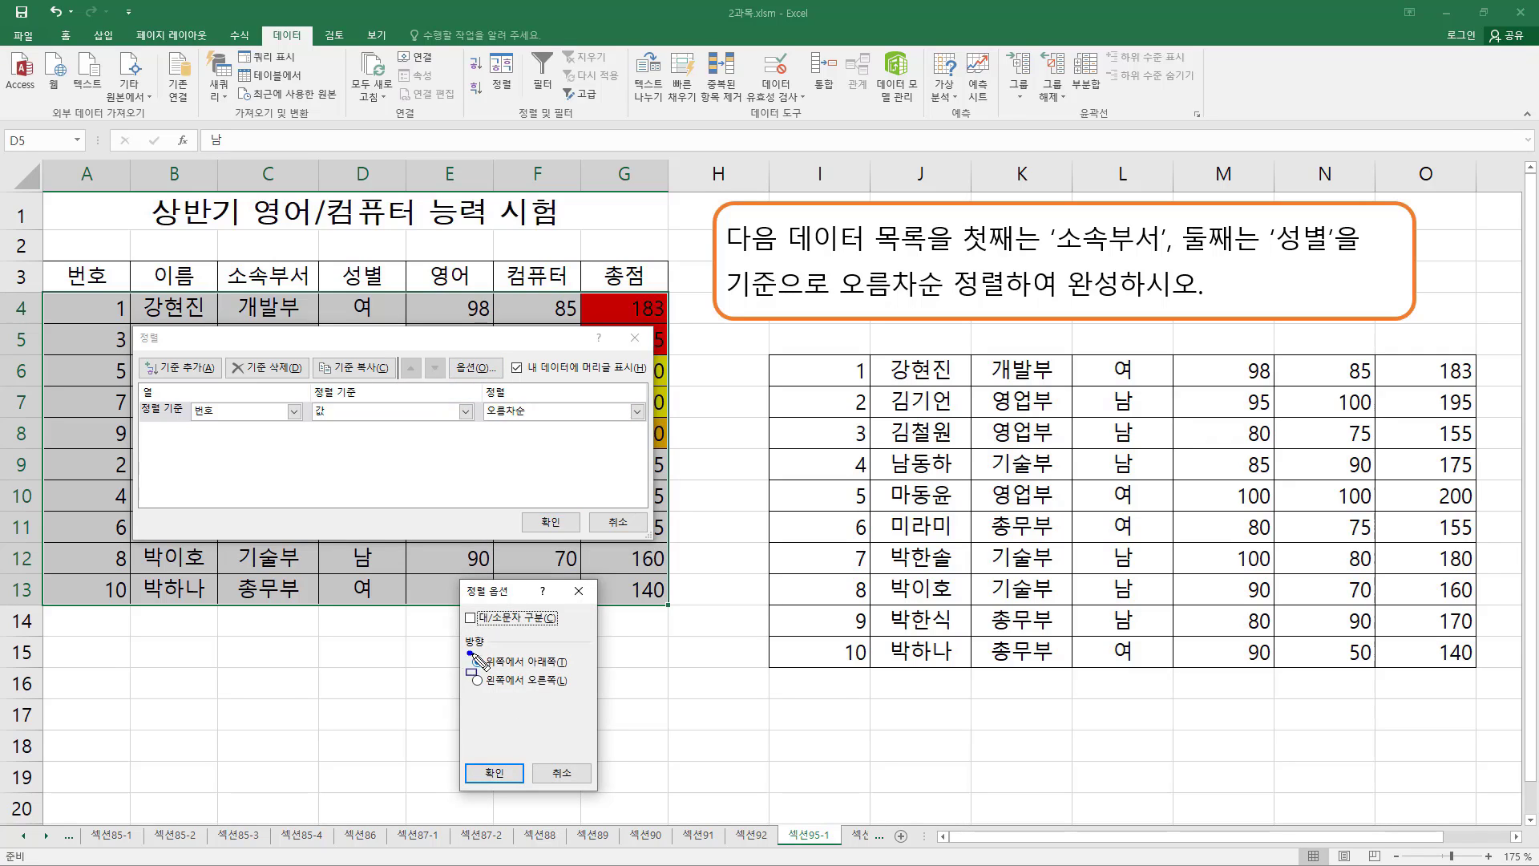
pyautogui.moveTo(468, 652)
pyautogui.mouseDown()
pyautogui.moveTo(585, 671)
pyautogui.moveTo(576, 695)
pyautogui.mouseUp()
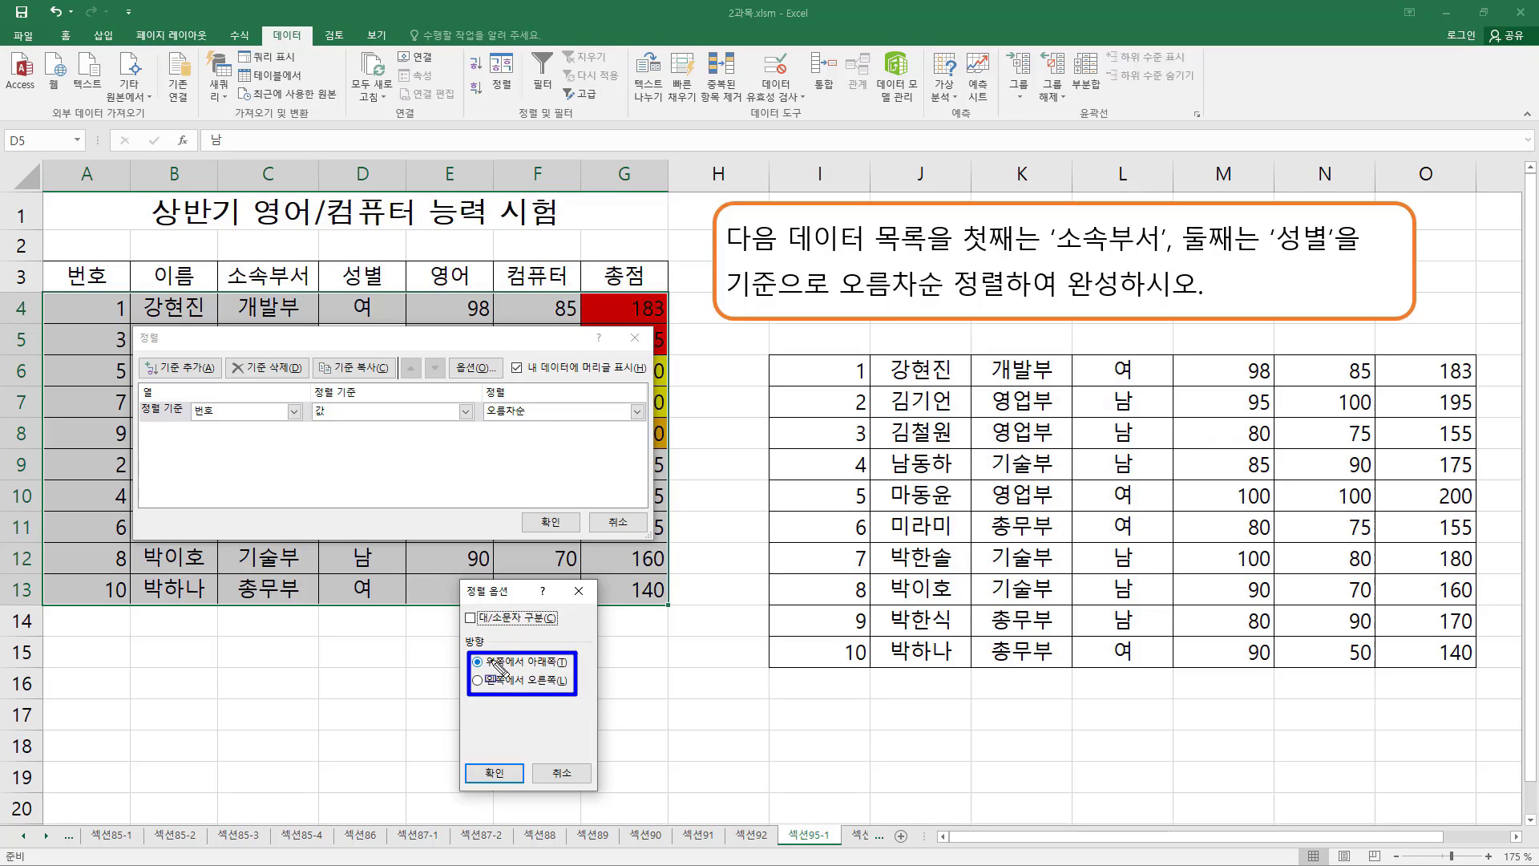
pyautogui.moveTo(462, 609)
pyautogui.mouseDown()
pyautogui.moveTo(473, 626)
pyautogui.moveTo(563, 629)
pyautogui.mouseUp()
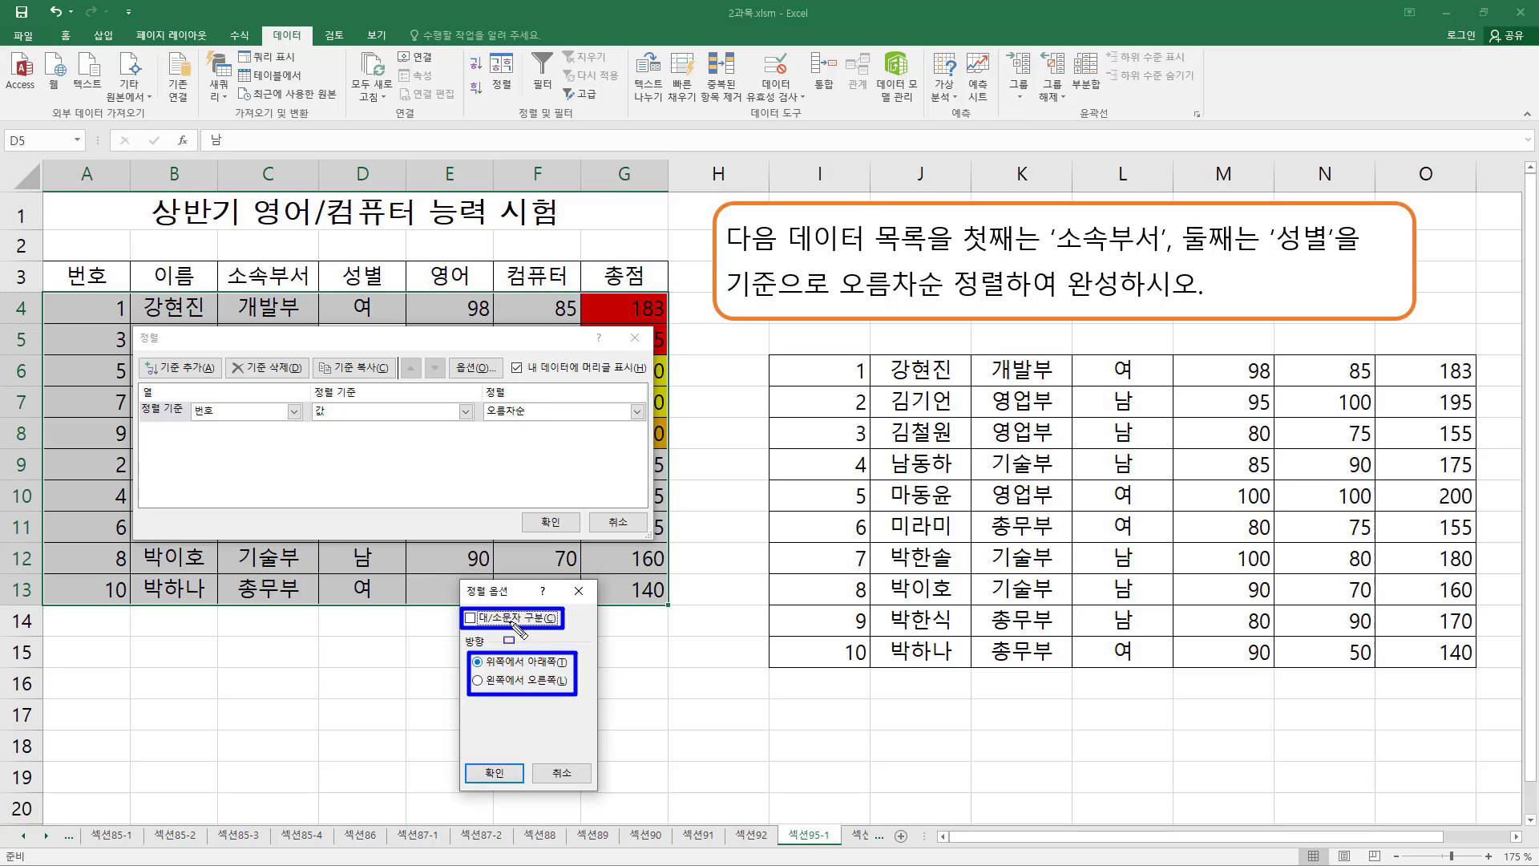